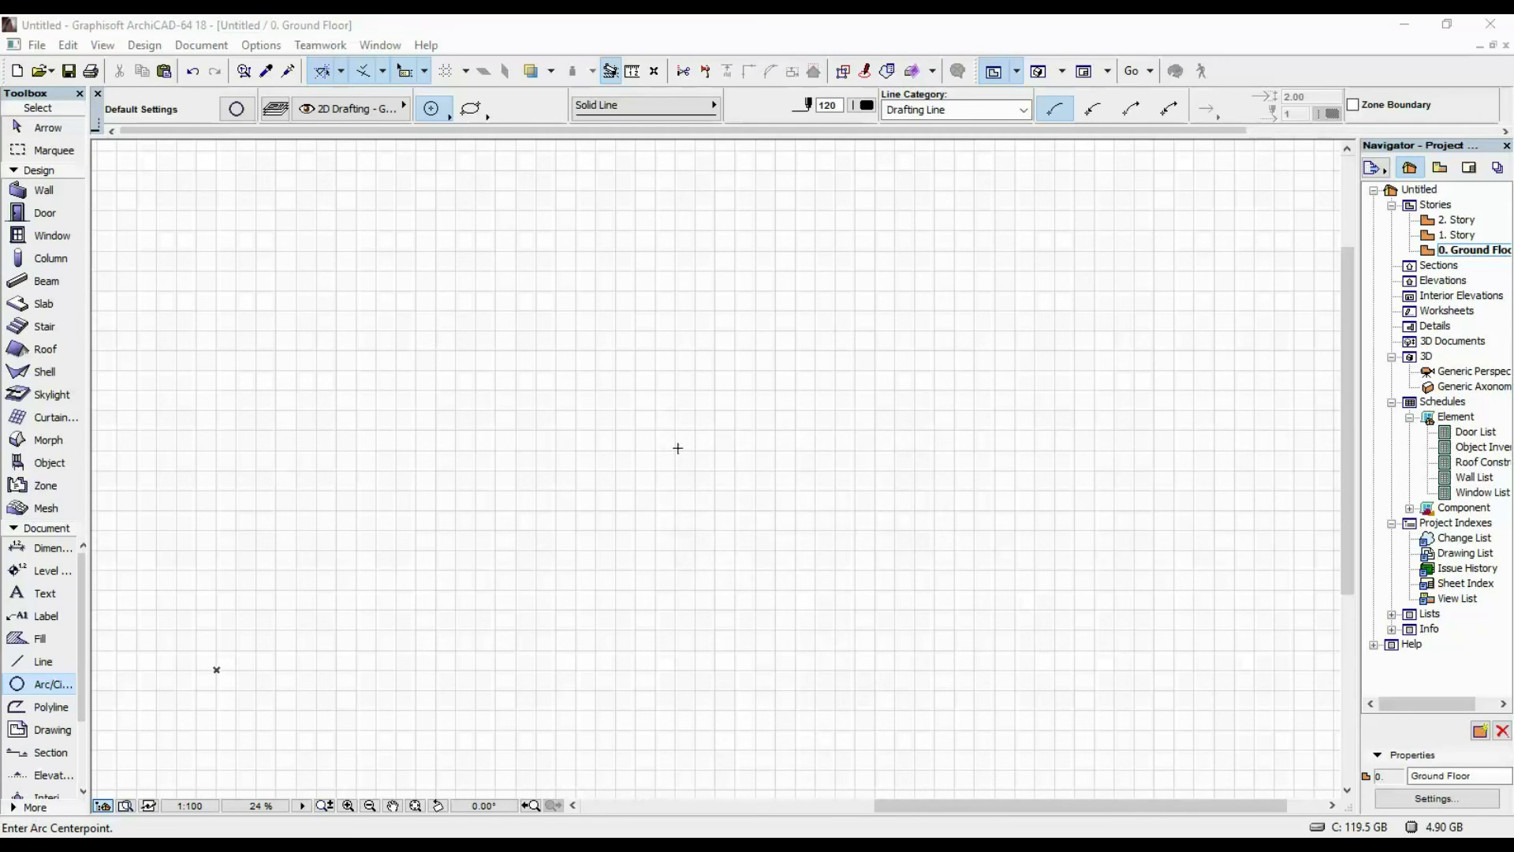
- Draw a full circle by centre point and radius in the middle of the floor plan
click(642, 448)
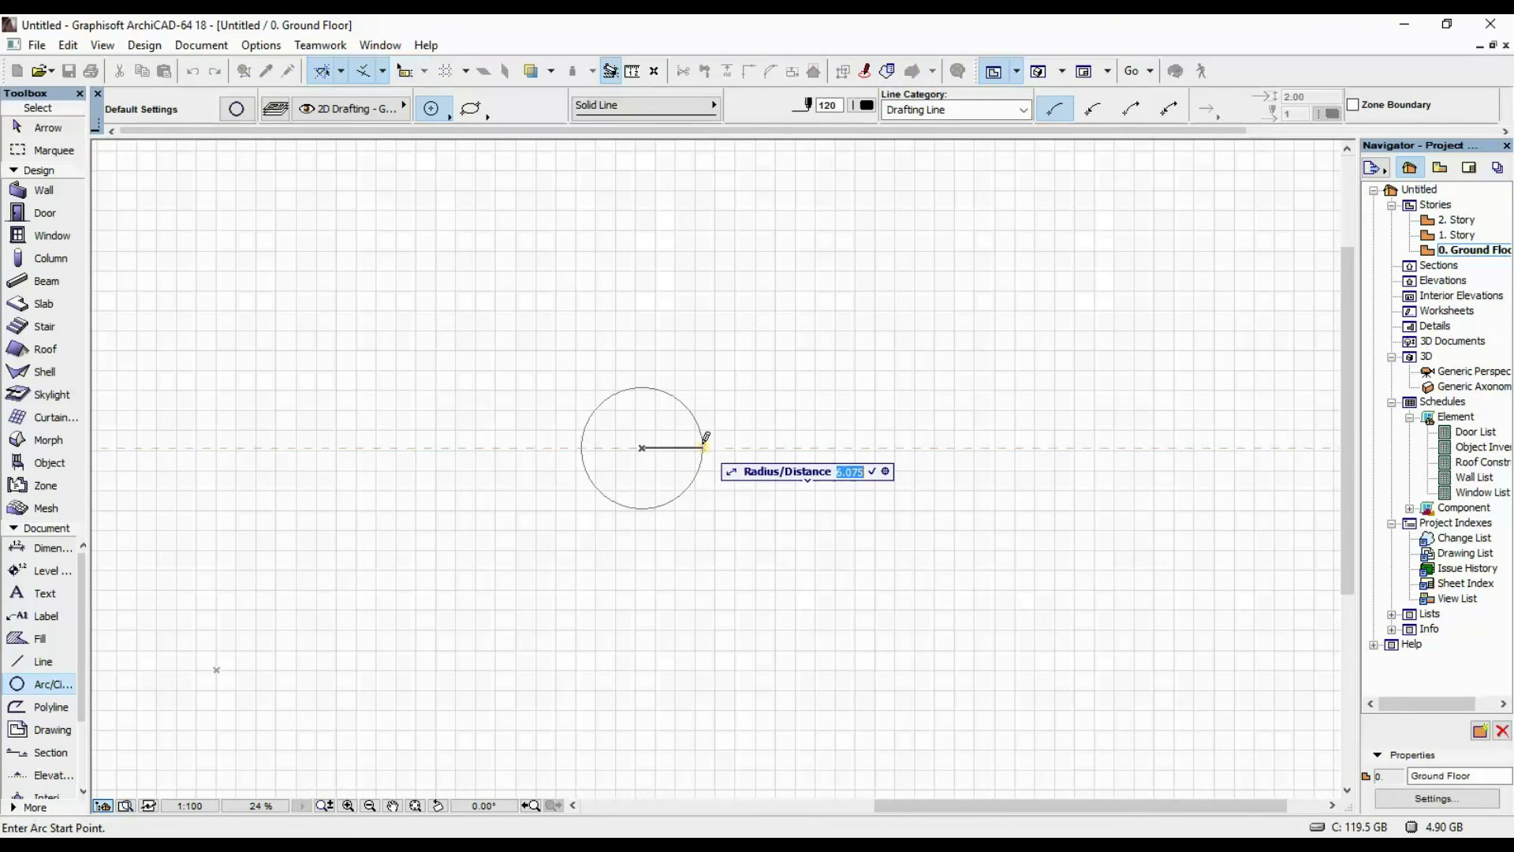
click(891, 447)
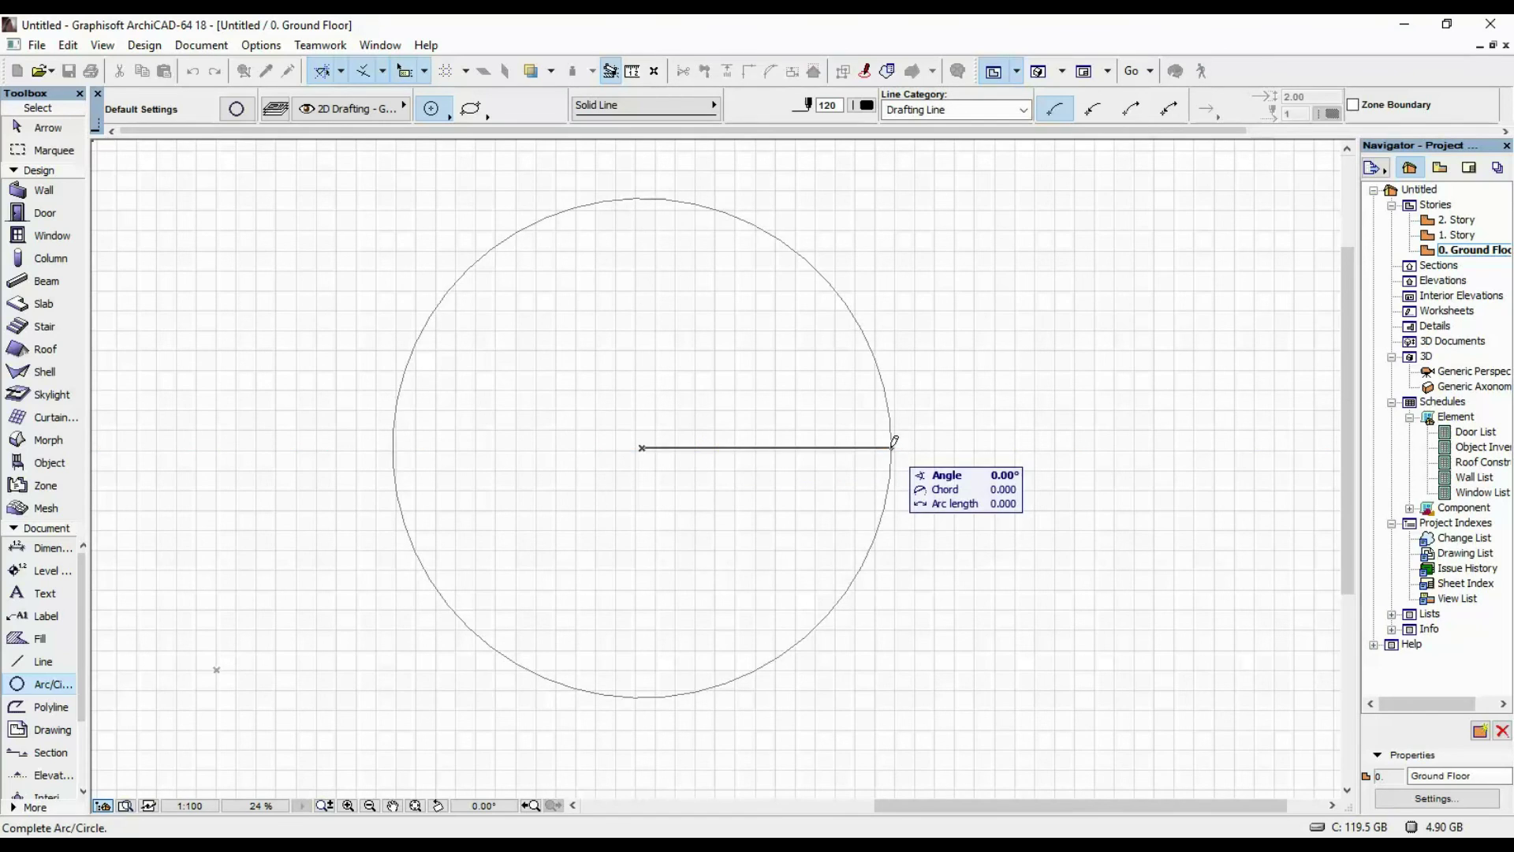
click(893, 444)
- Draw a vertical line about 52.6 long from the circle's top through its centre, and trim away the circle's right half
click(38, 660)
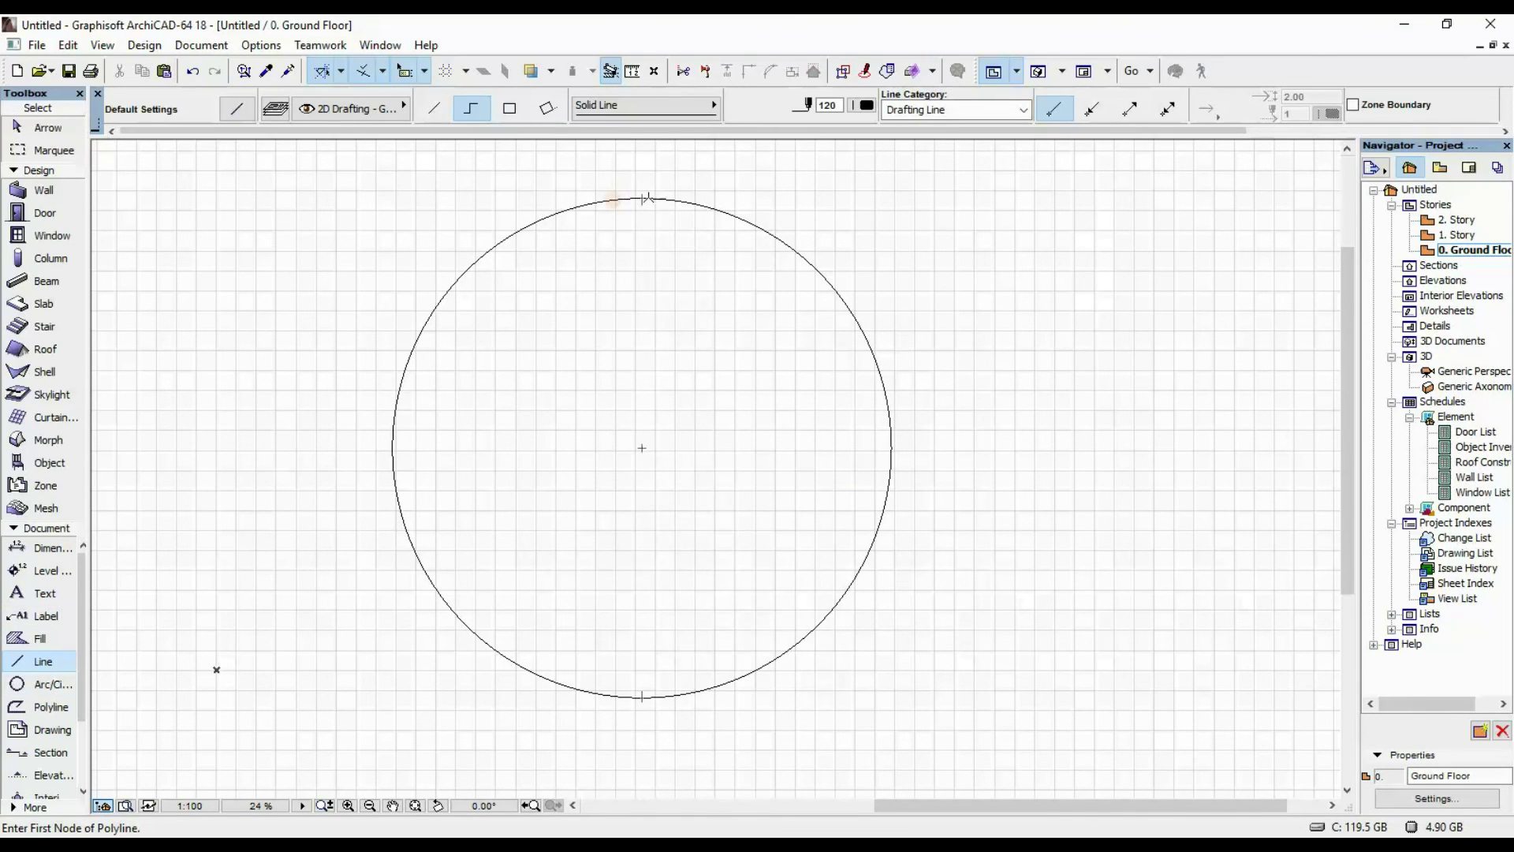
click(643, 197)
click(643, 718)
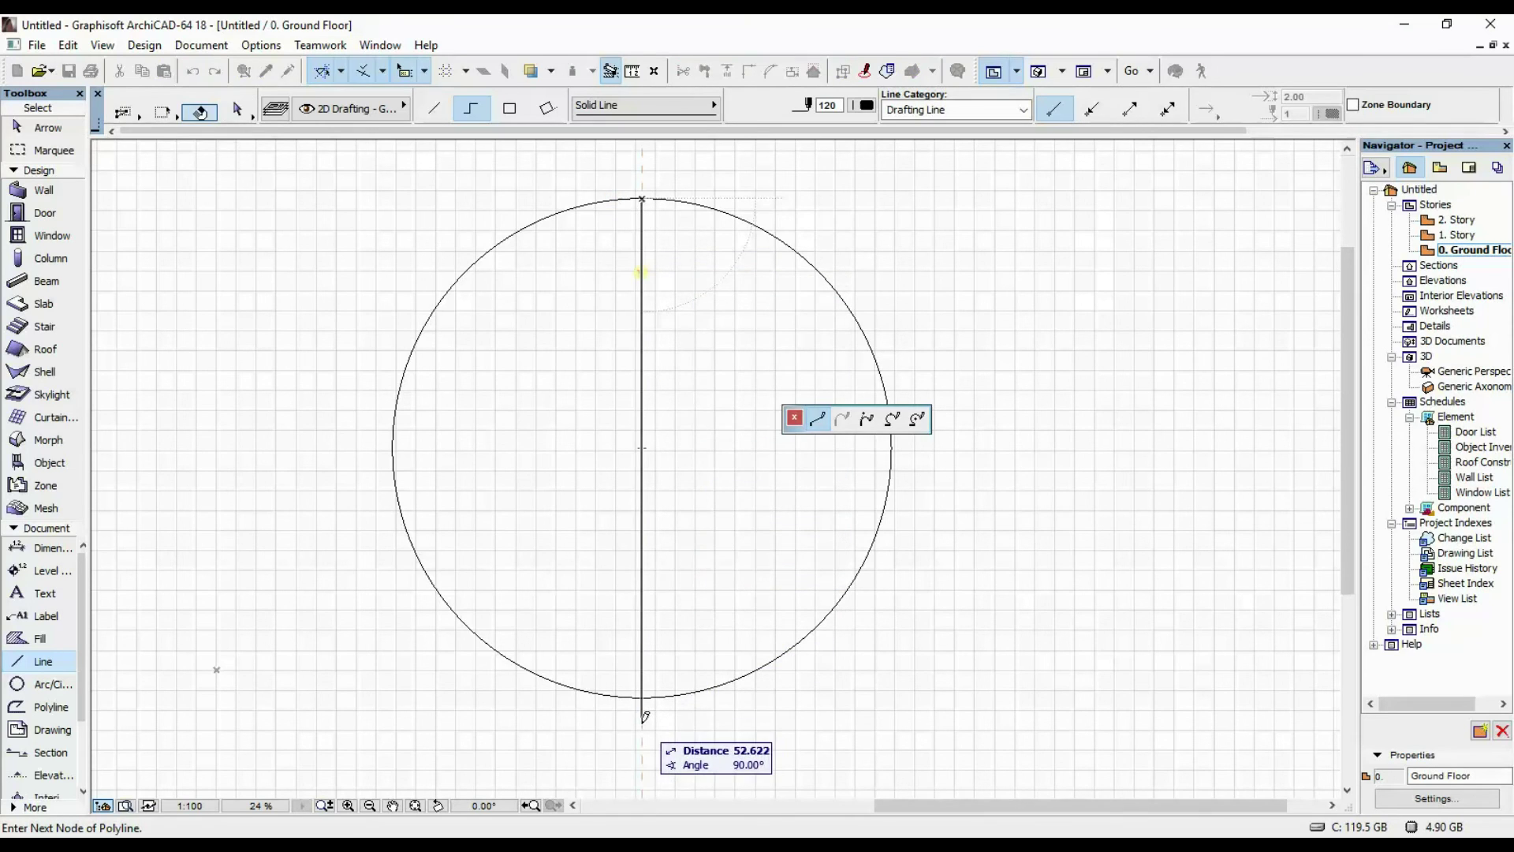
click(643, 719)
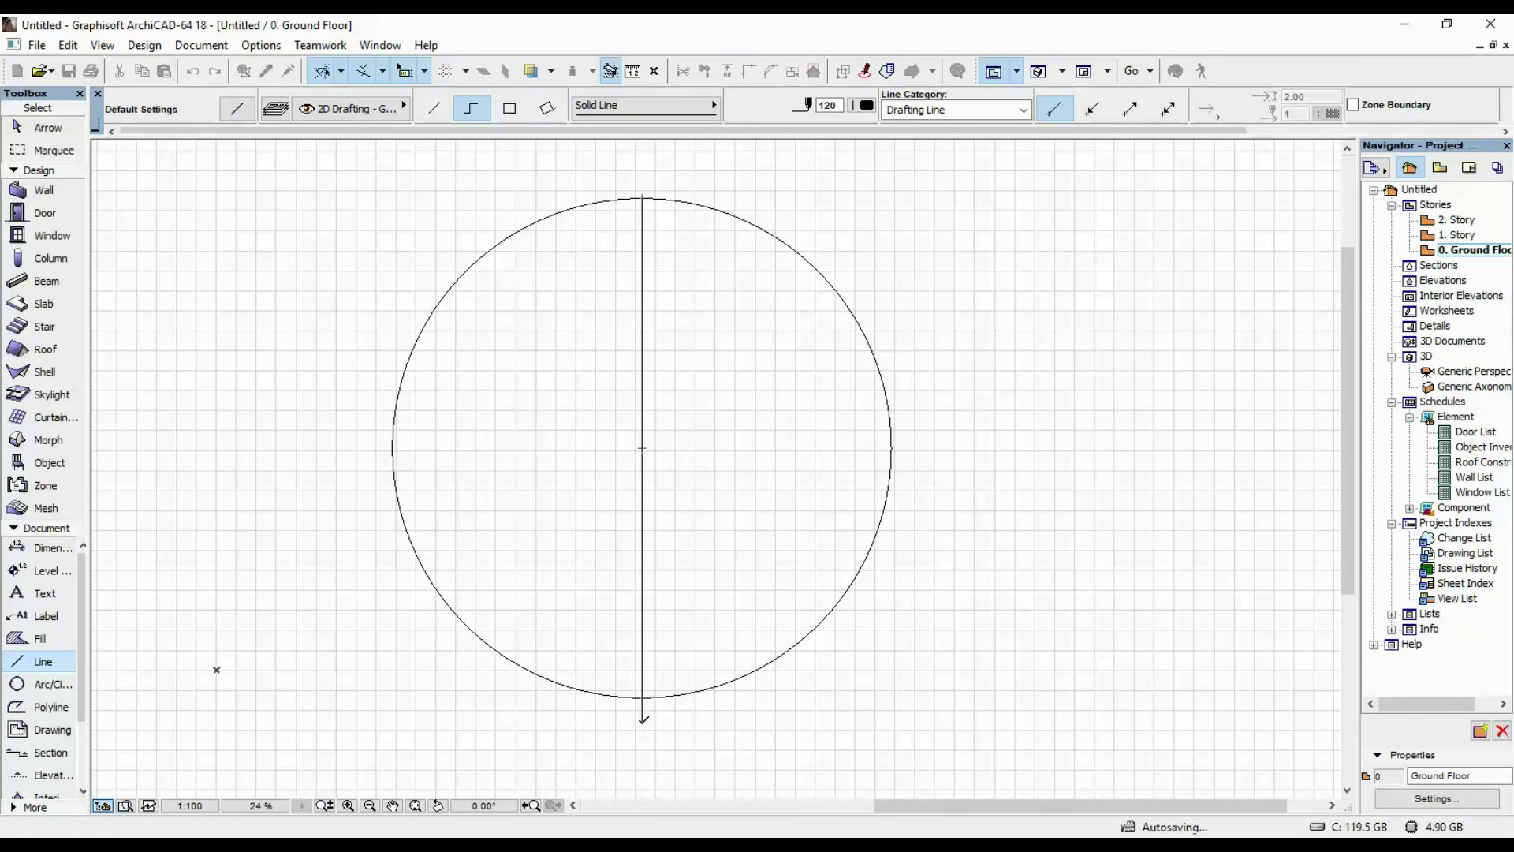
ctrl+click(807, 260)
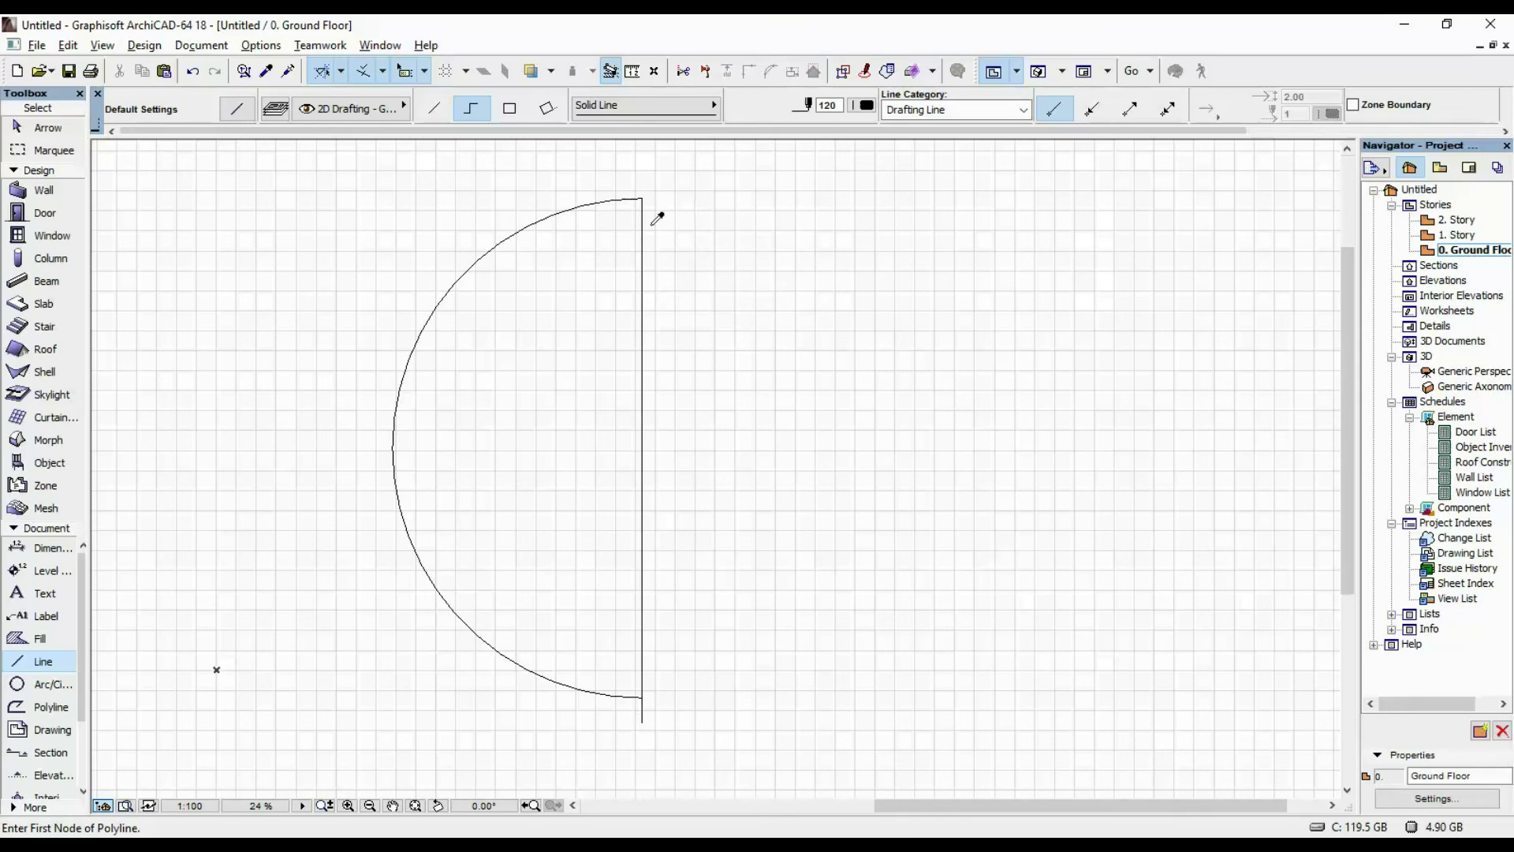
- Draw a short horizontal line rightward from the arc's top end and multiply it downward as 20 distributed copies
click(643, 197)
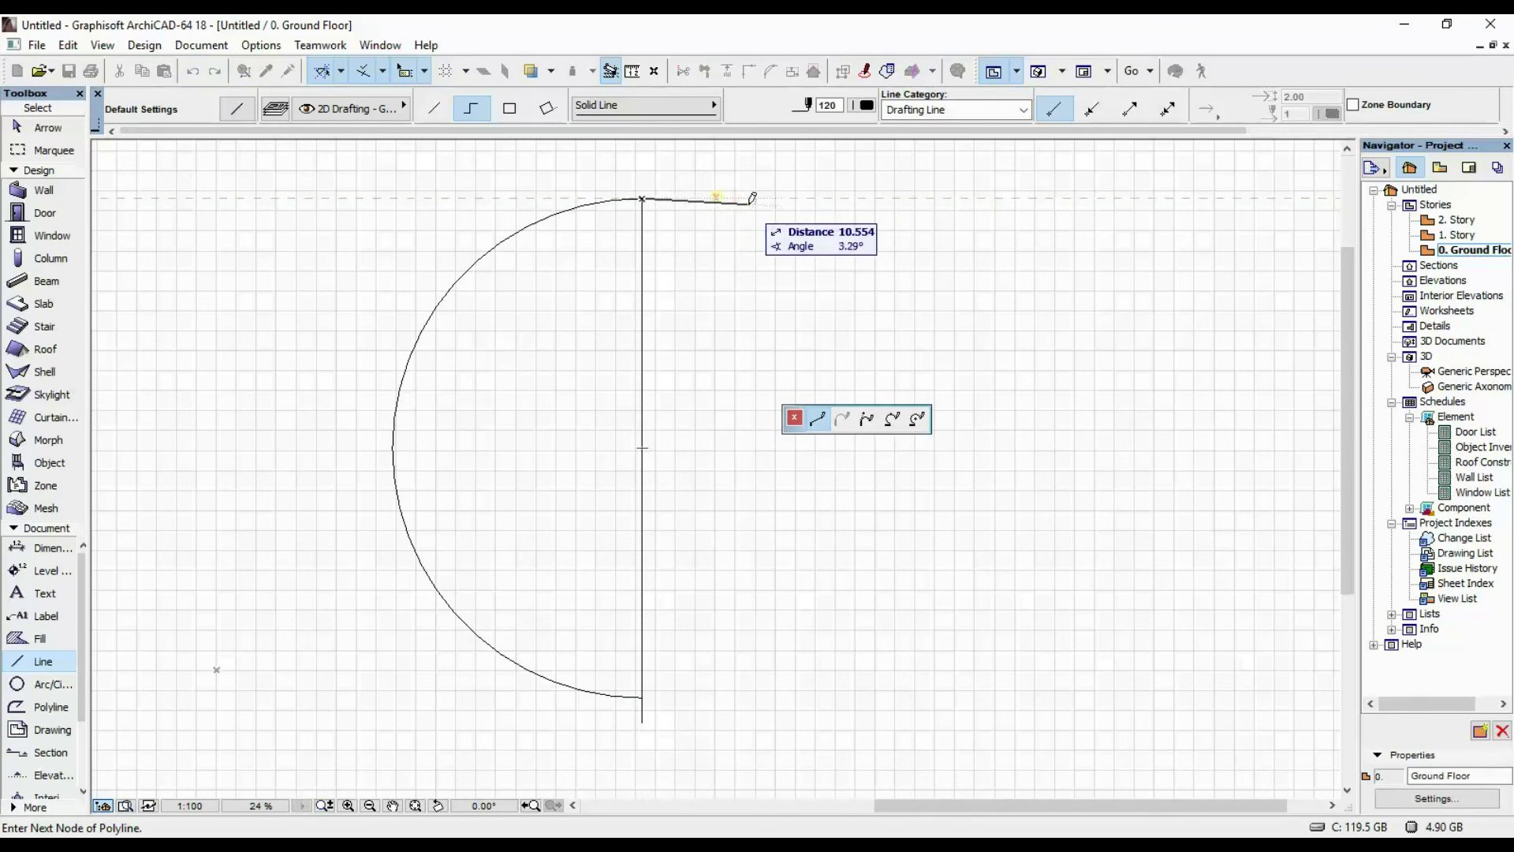
double_click(763, 198)
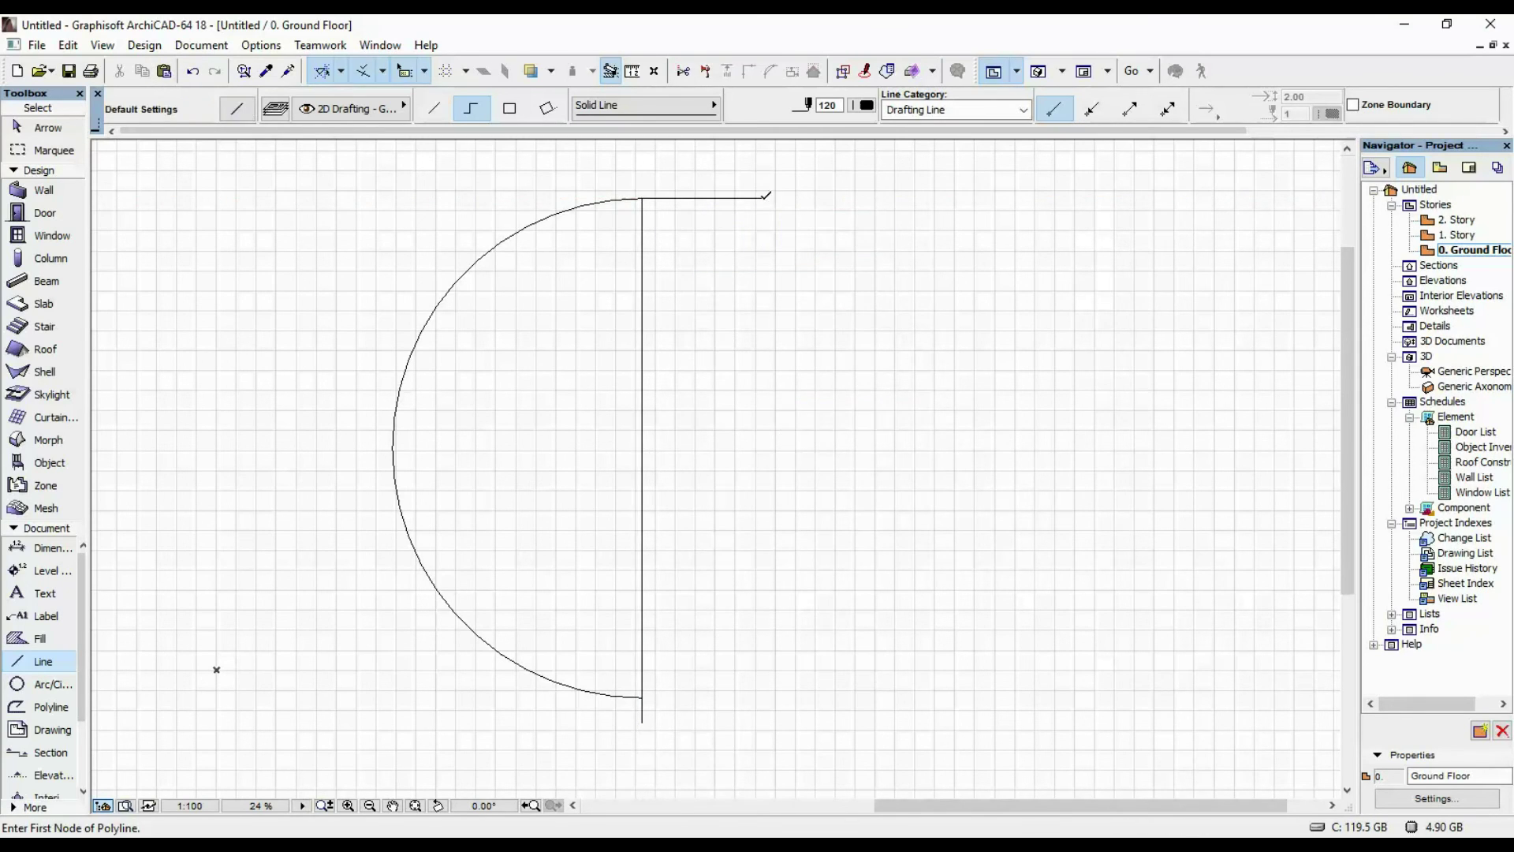
click(763, 198)
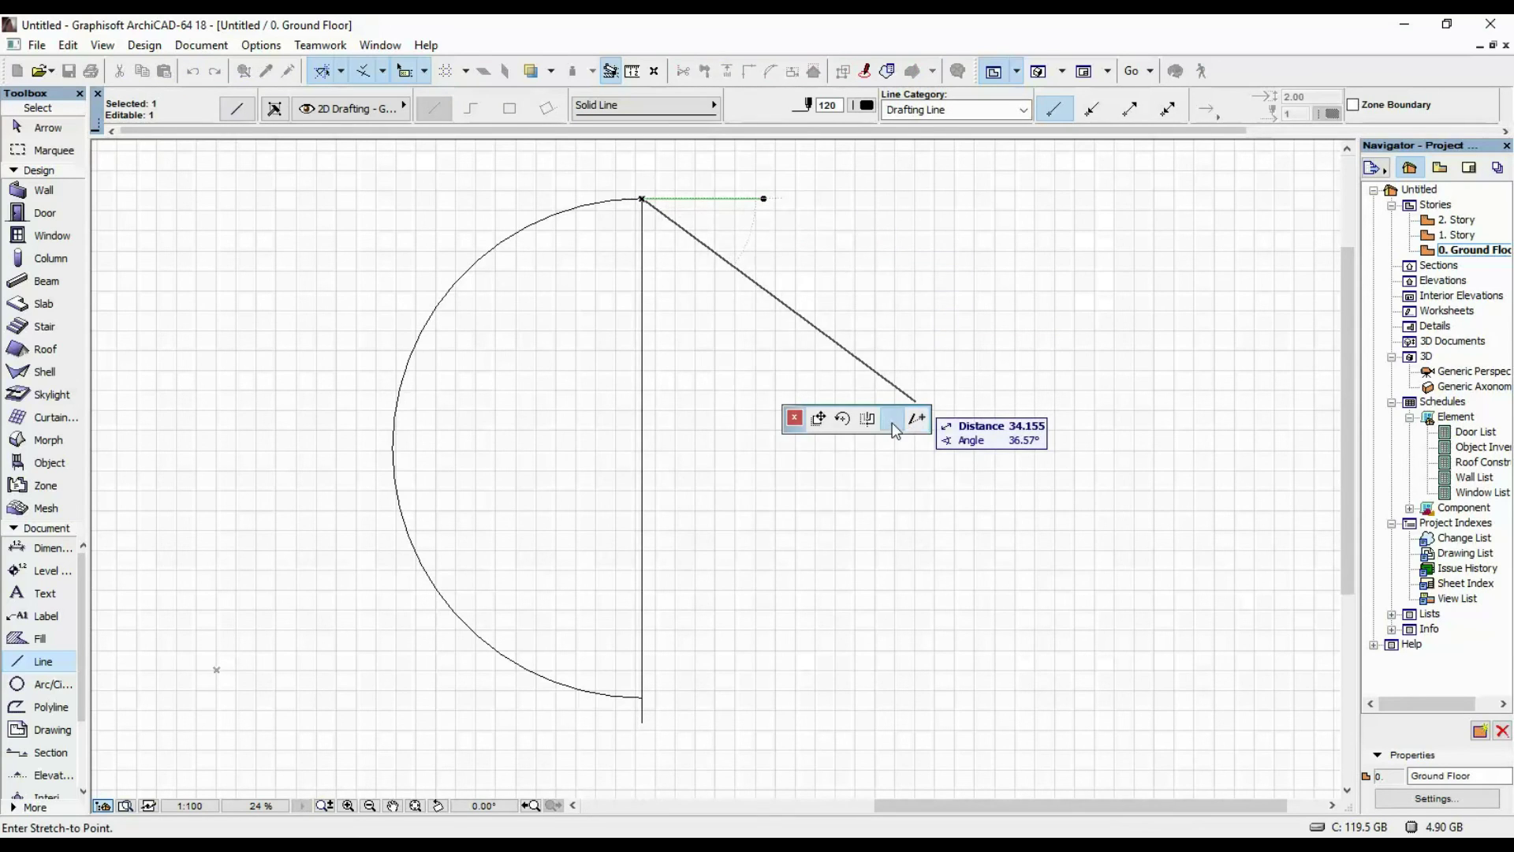
click(915, 420)
text(20)
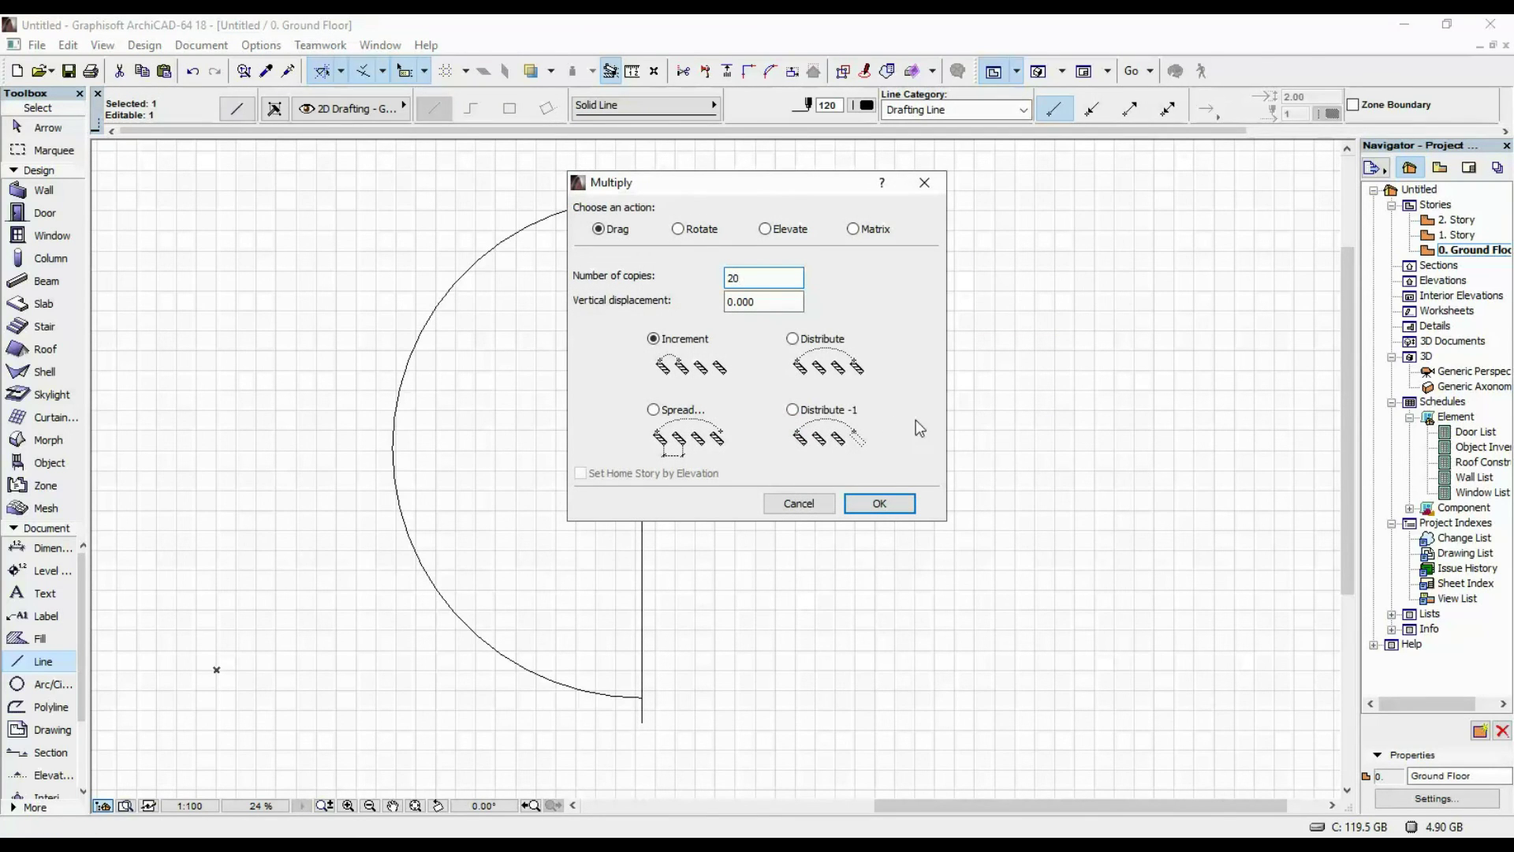
click(839, 340)
click(879, 503)
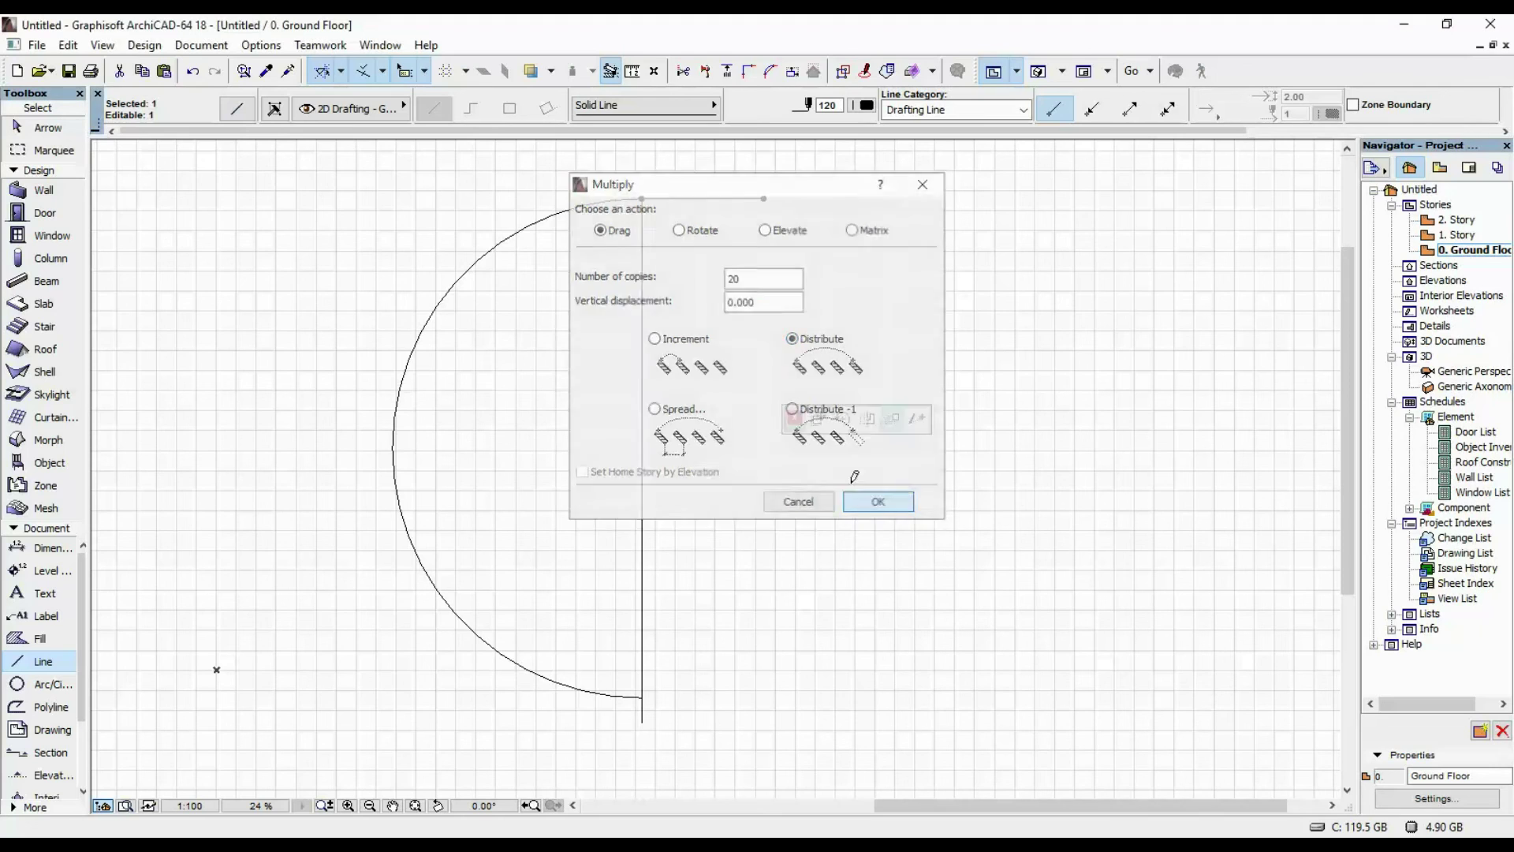
click(764, 199)
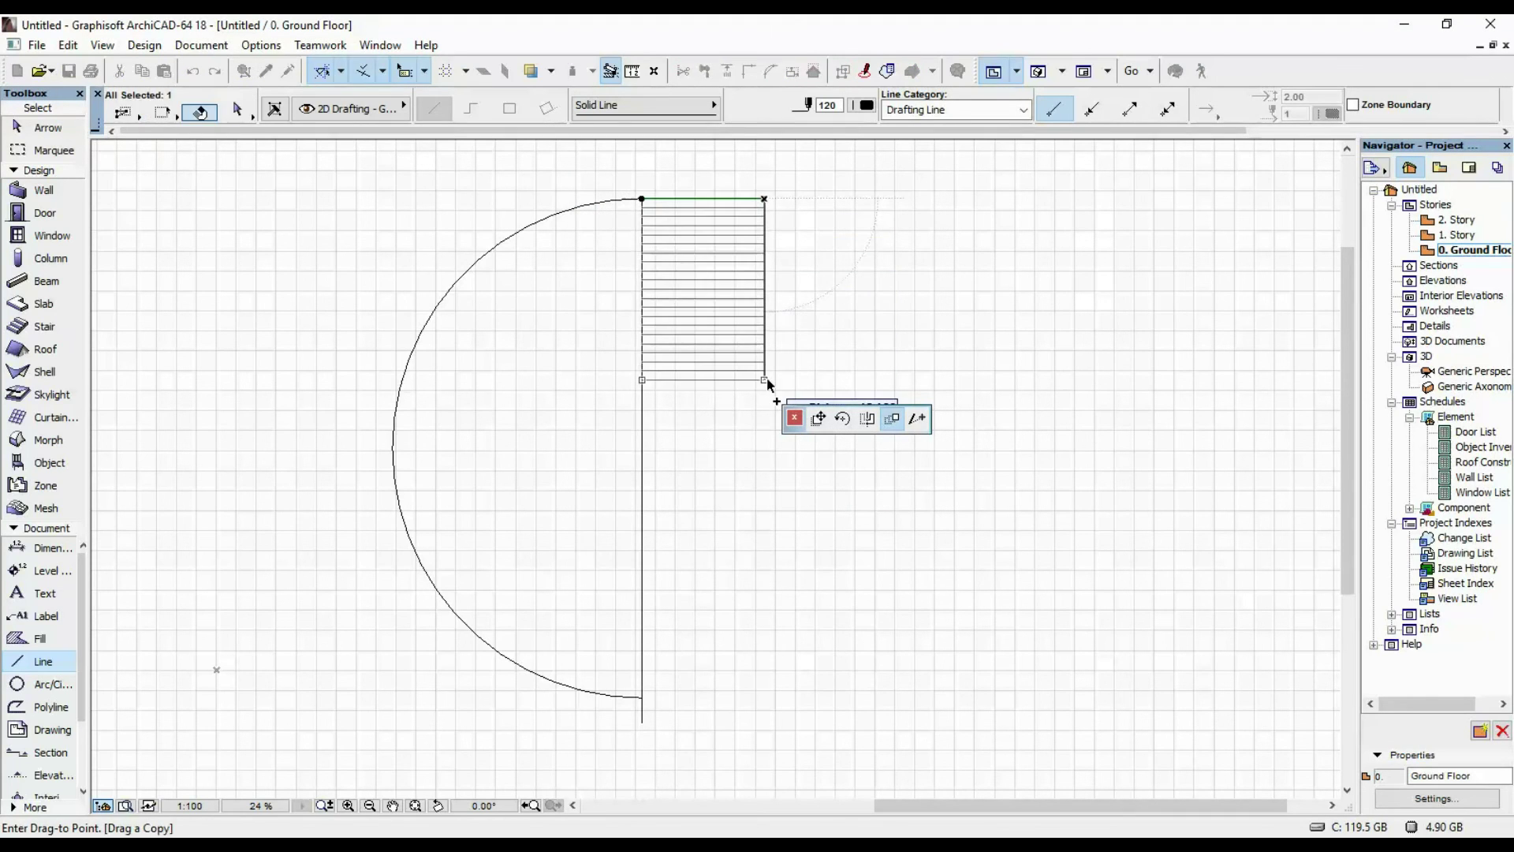
click(764, 381)
- Distribute all the short horizontal lines along the existing left arc, using the middle-left bounding box anchor
shift+click(762, 202)
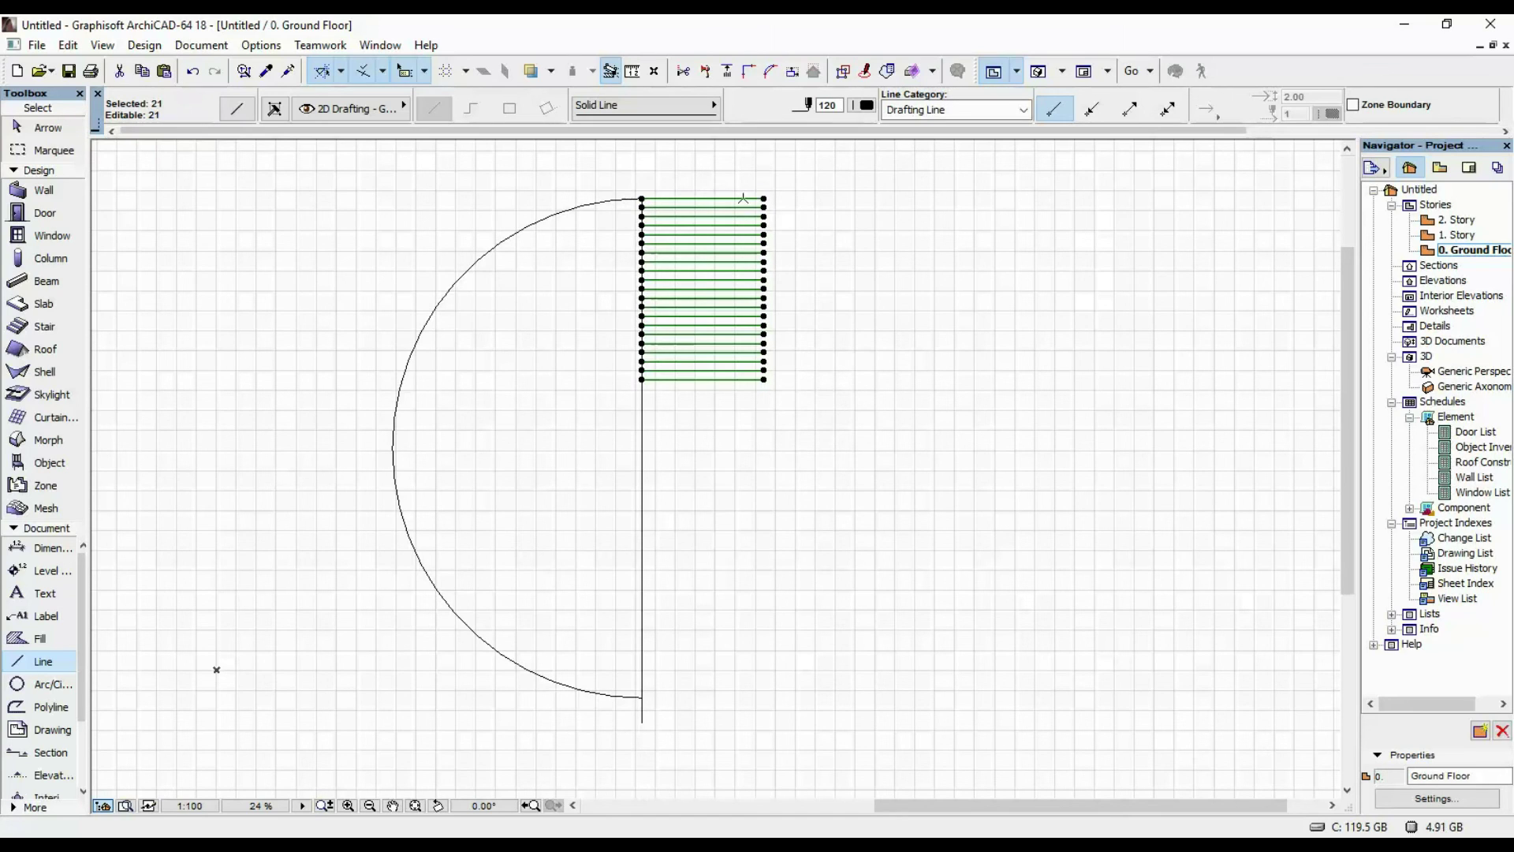
click(69, 45)
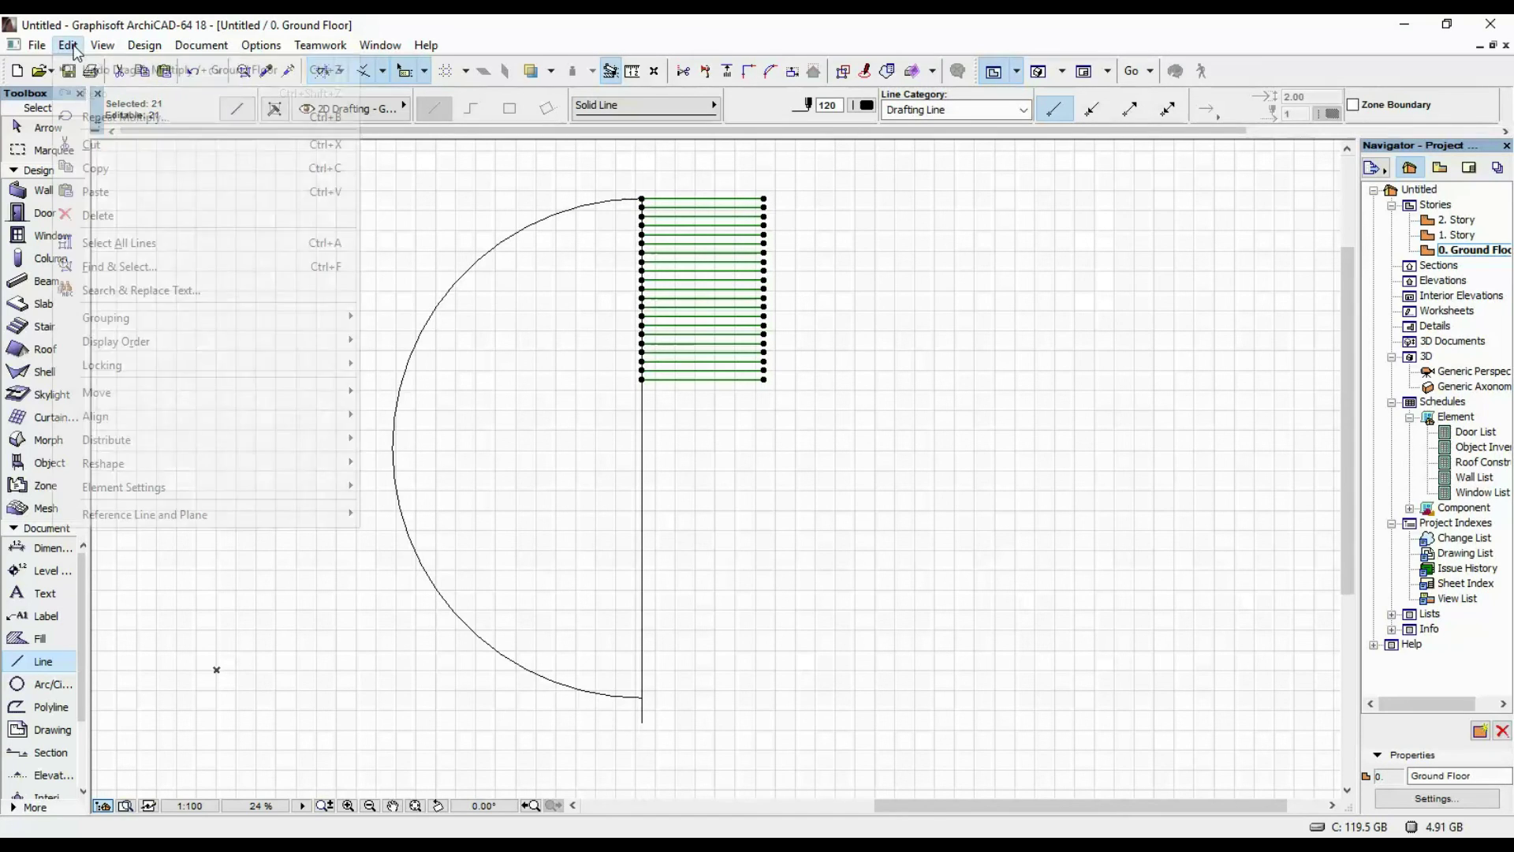
mouse_move(122, 399)
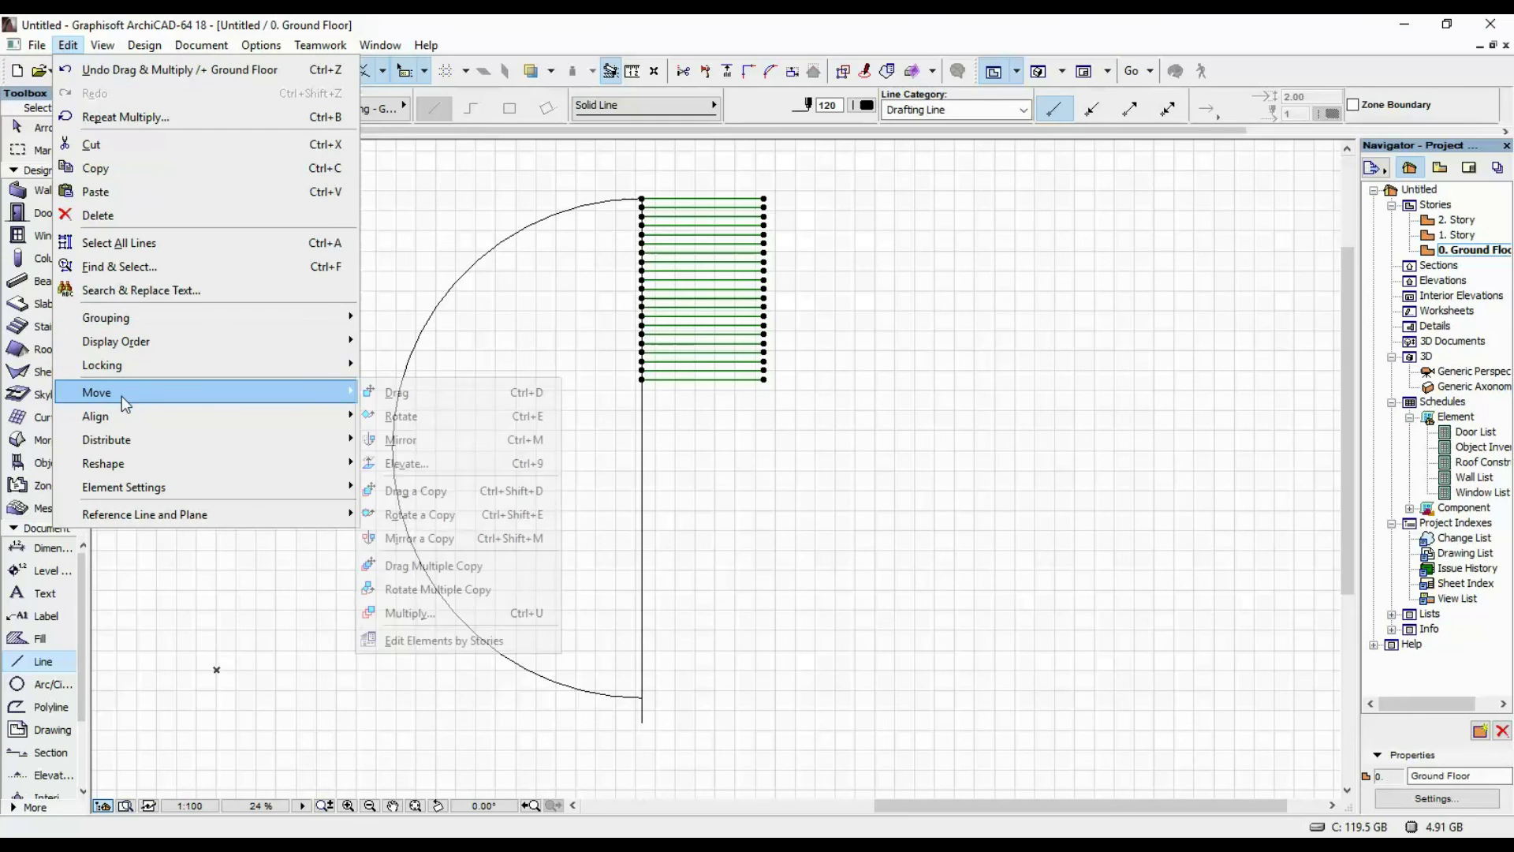
mouse_move(157, 439)
click(425, 510)
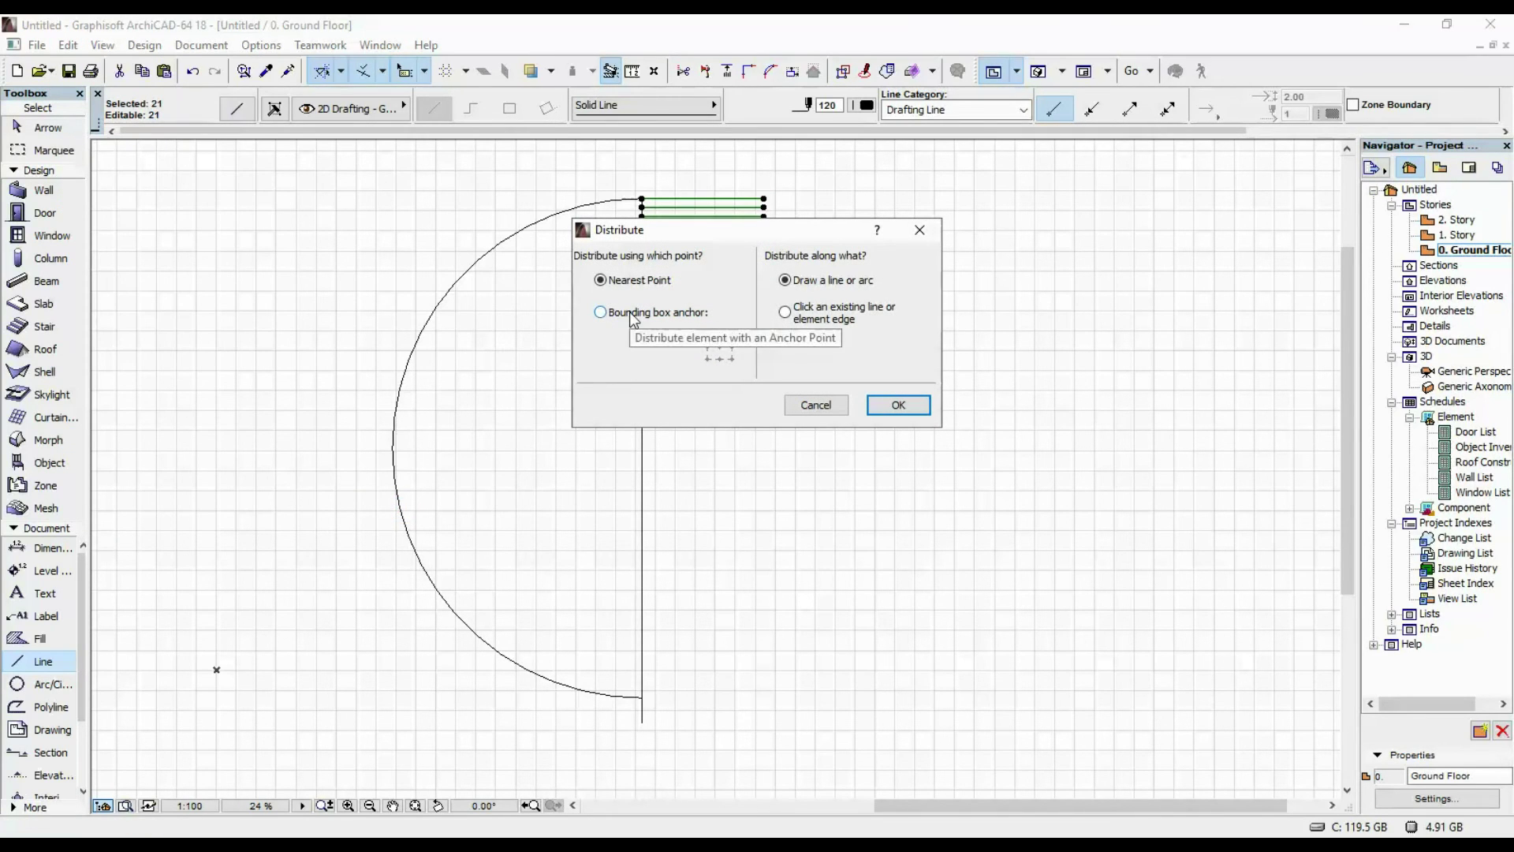
click(631, 312)
click(709, 347)
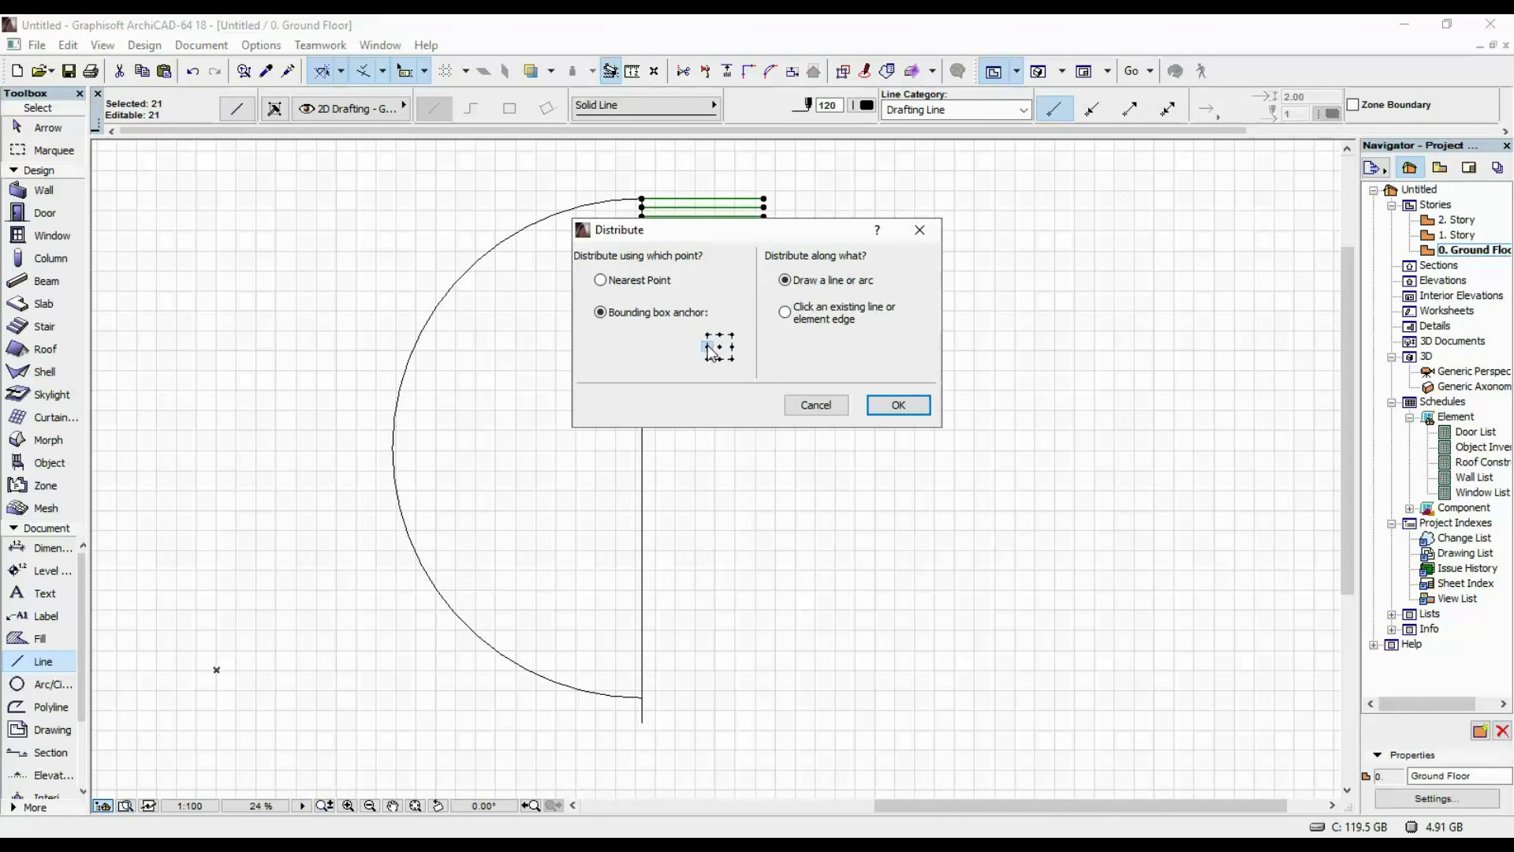
click(836, 320)
click(898, 405)
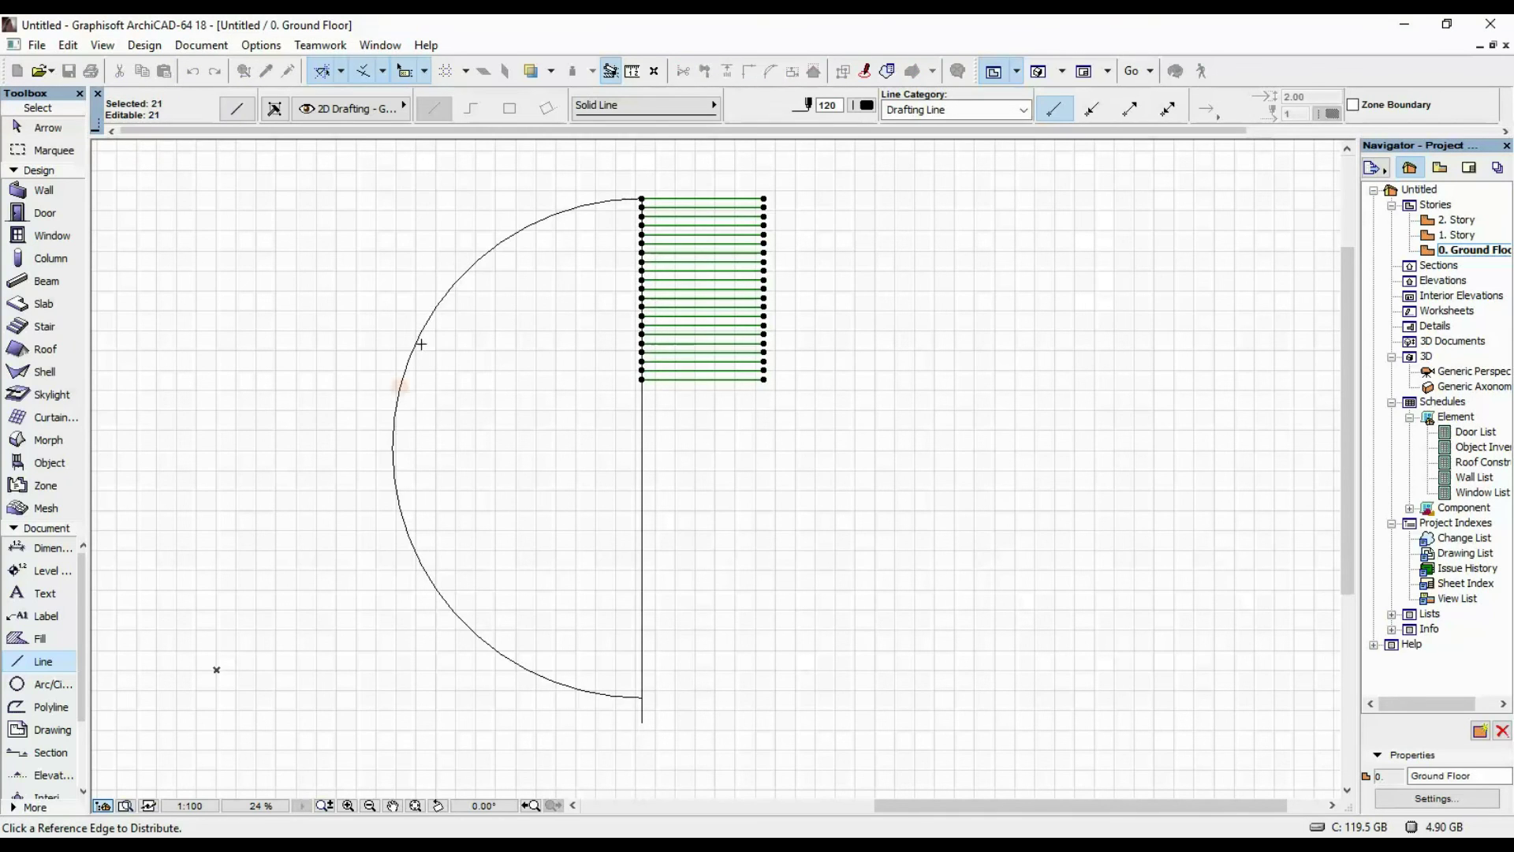
click(399, 387)
click(469, 269)
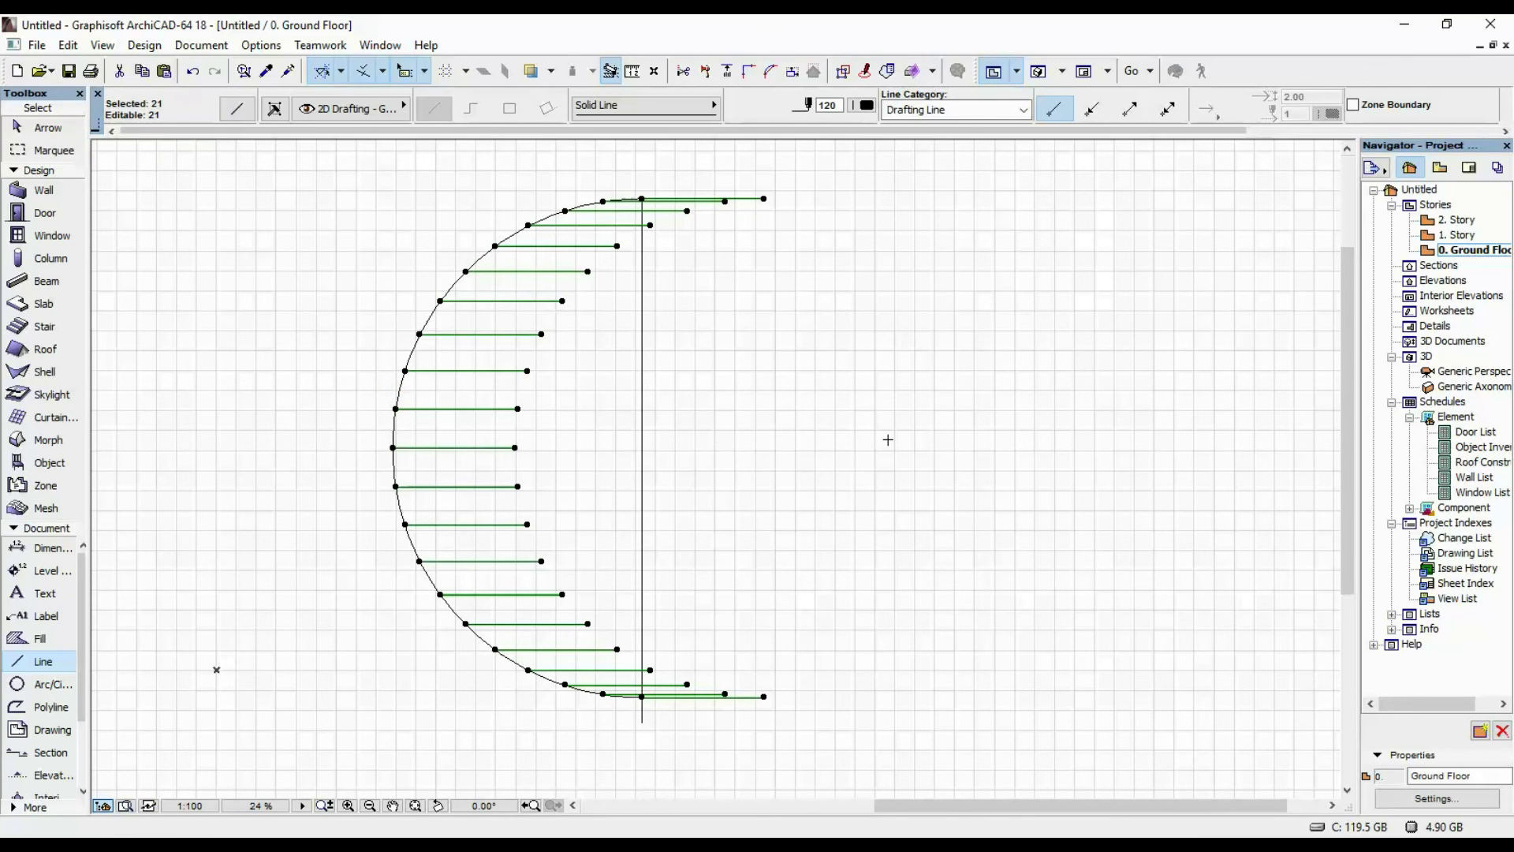
key(Escape)
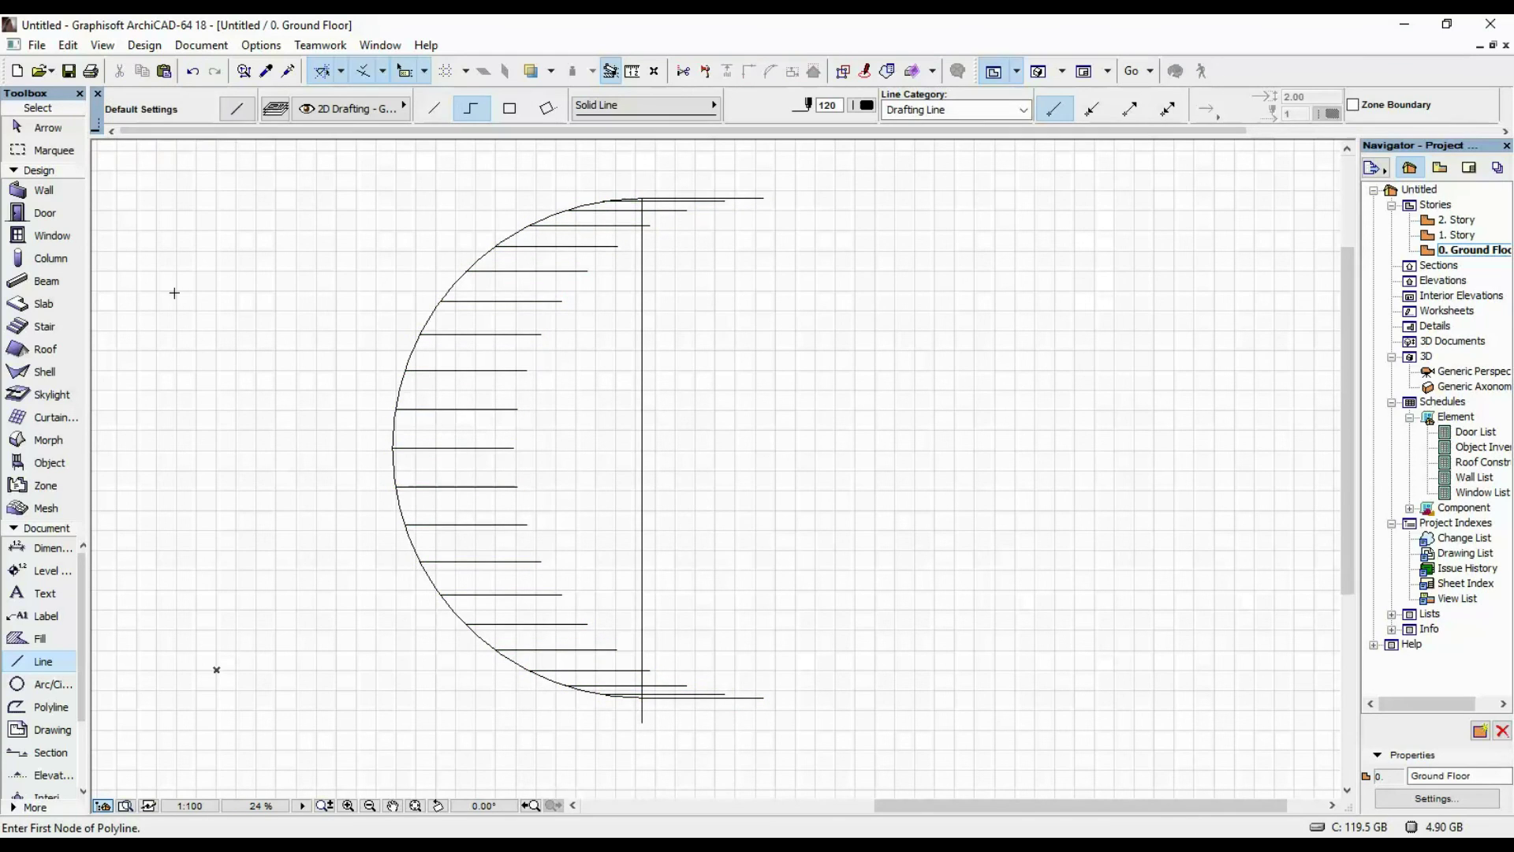
- Mirror a copy of the left arc about the vertical centre line to complete the circle
shift+click(449, 297)
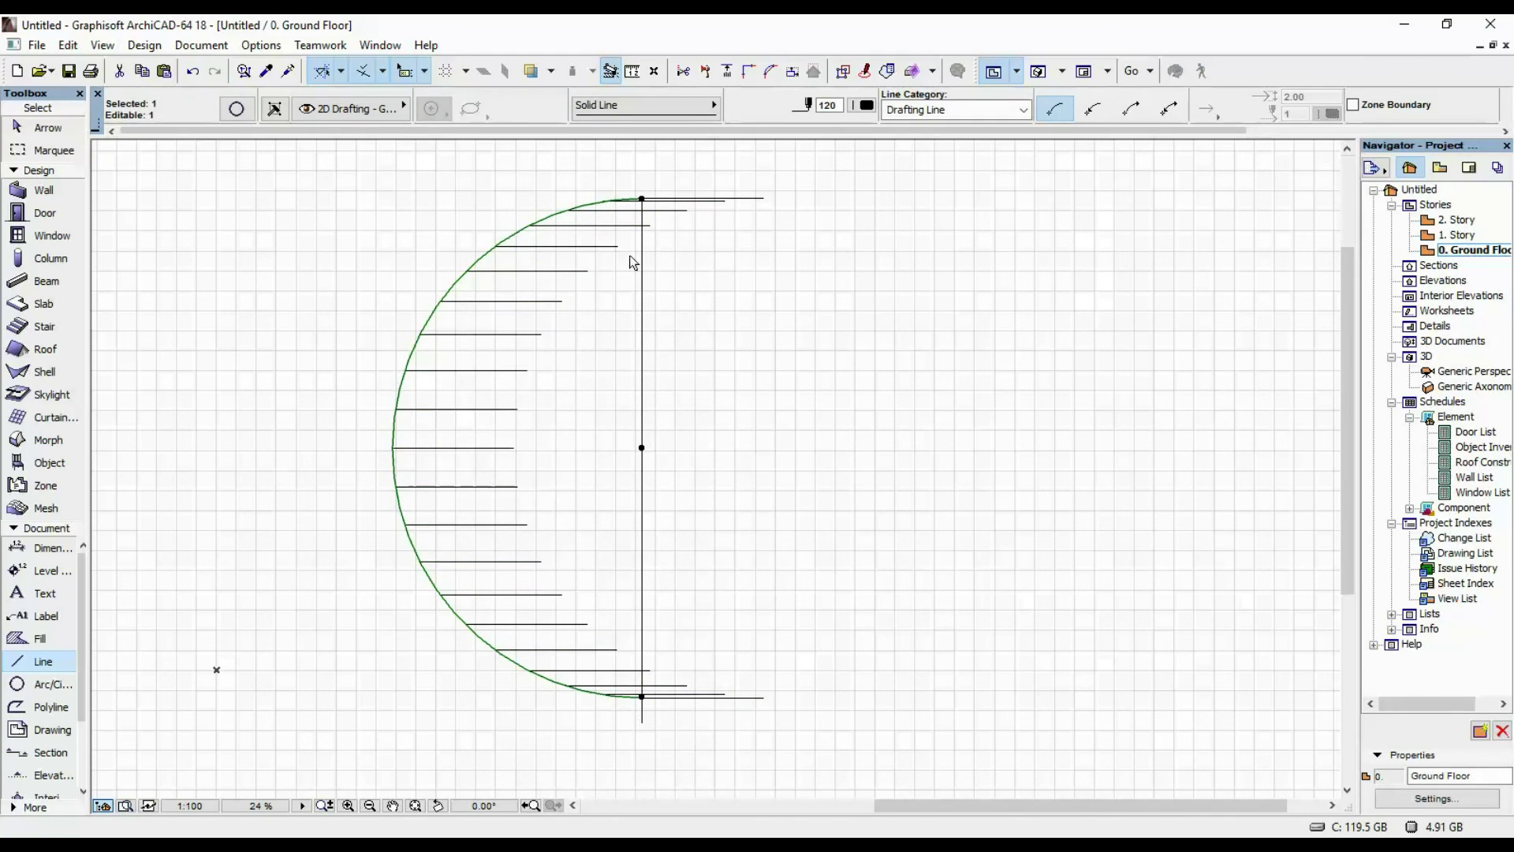
right_click(699, 253)
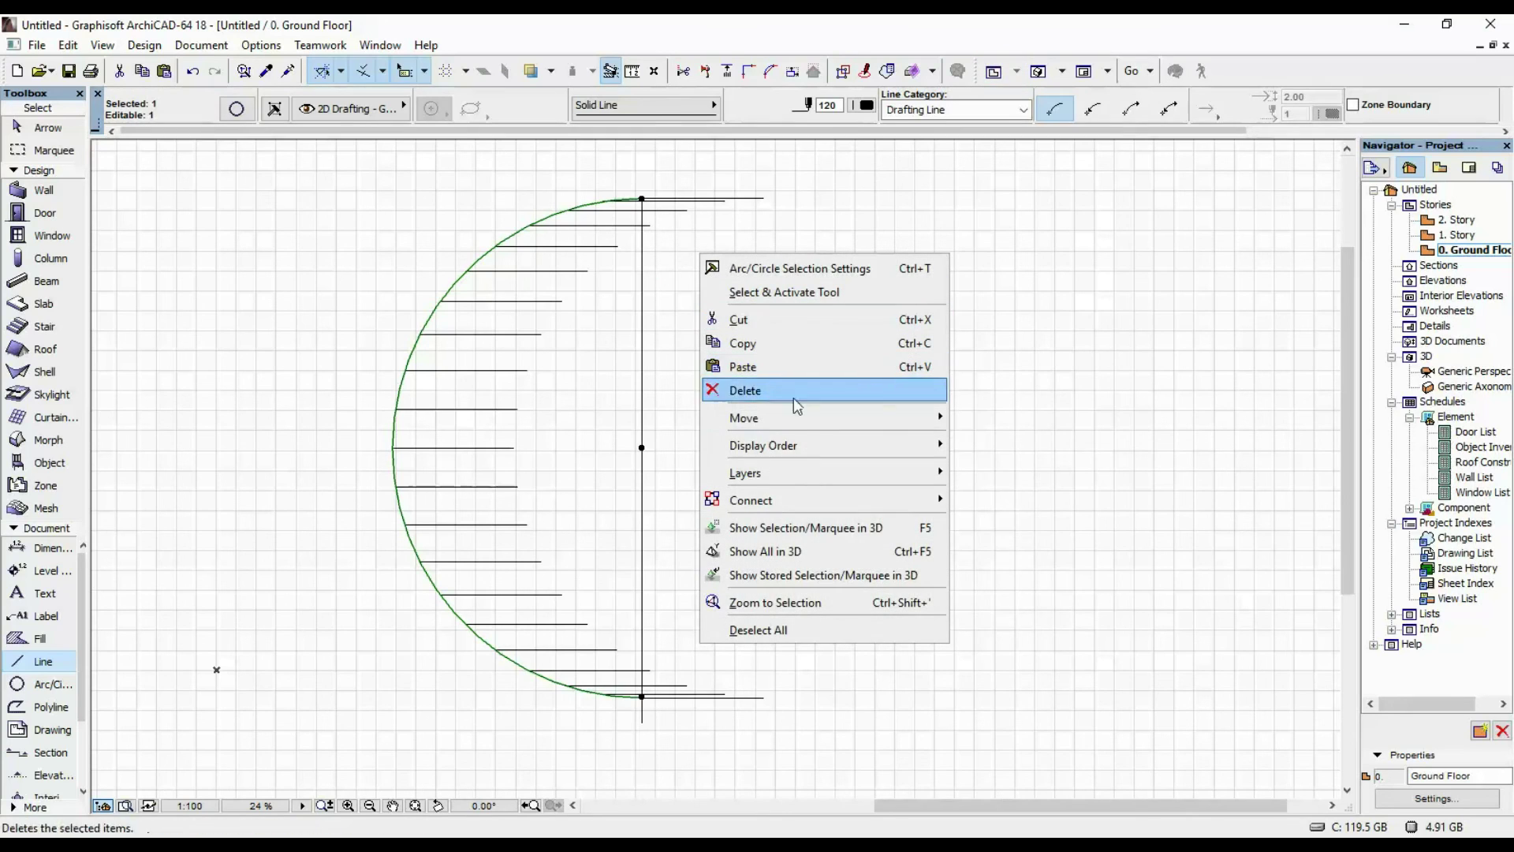
mouse_move(801, 419)
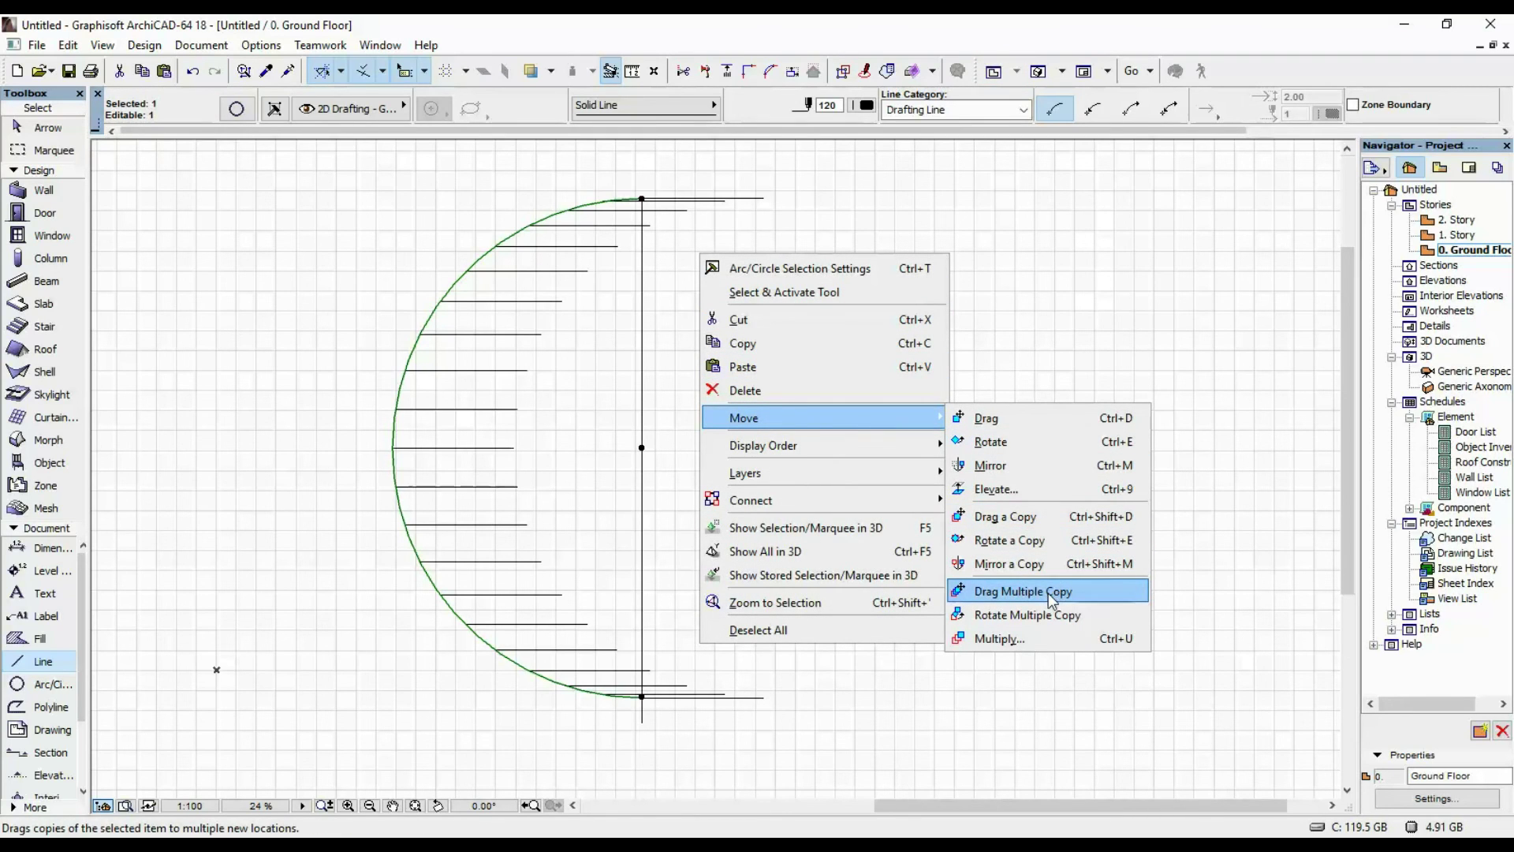
click(1013, 564)
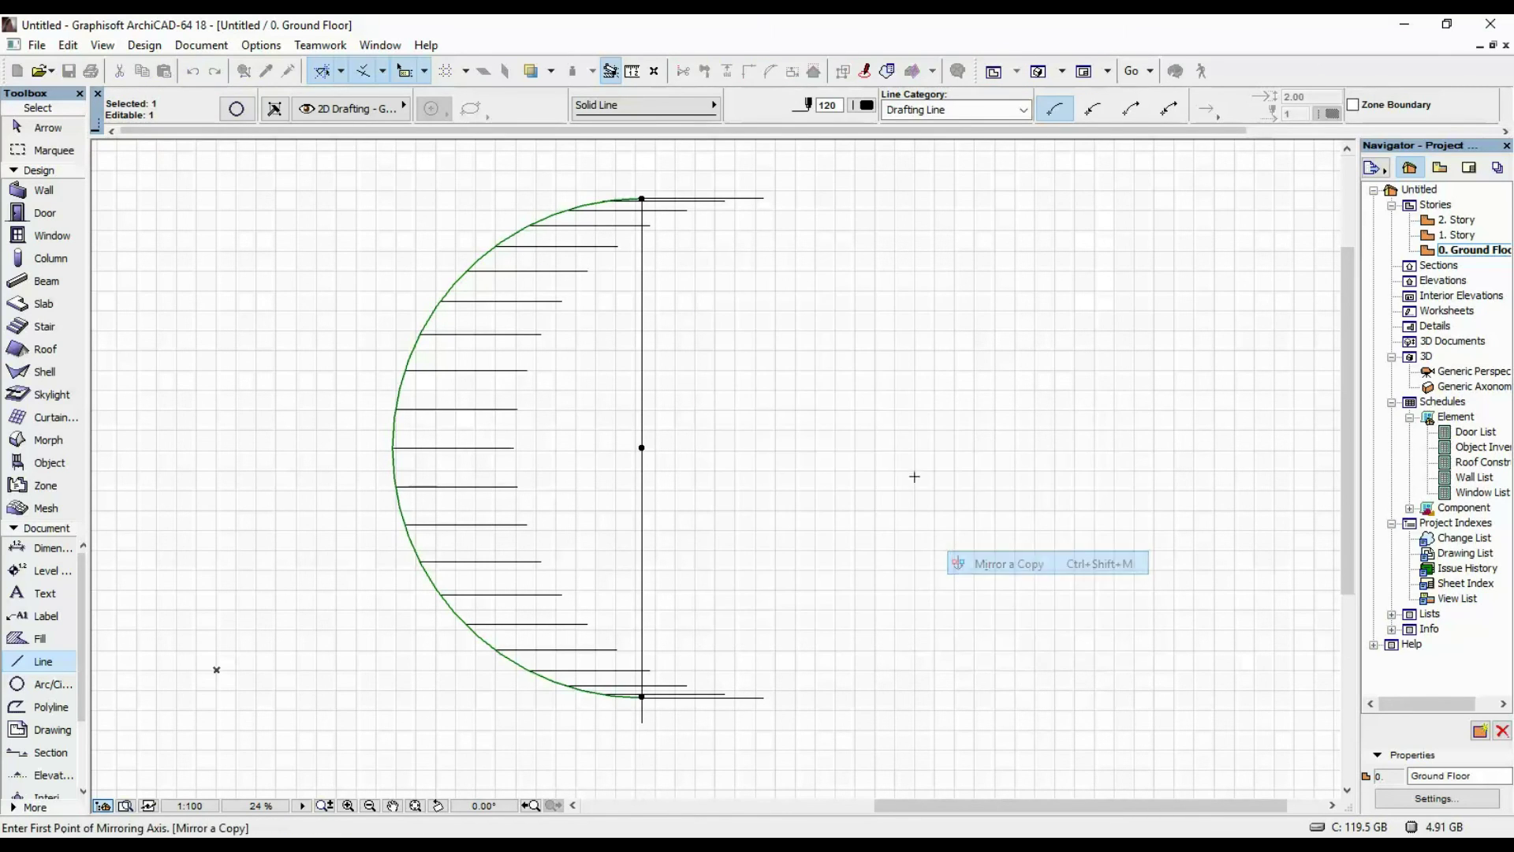
click(642, 198)
click(643, 501)
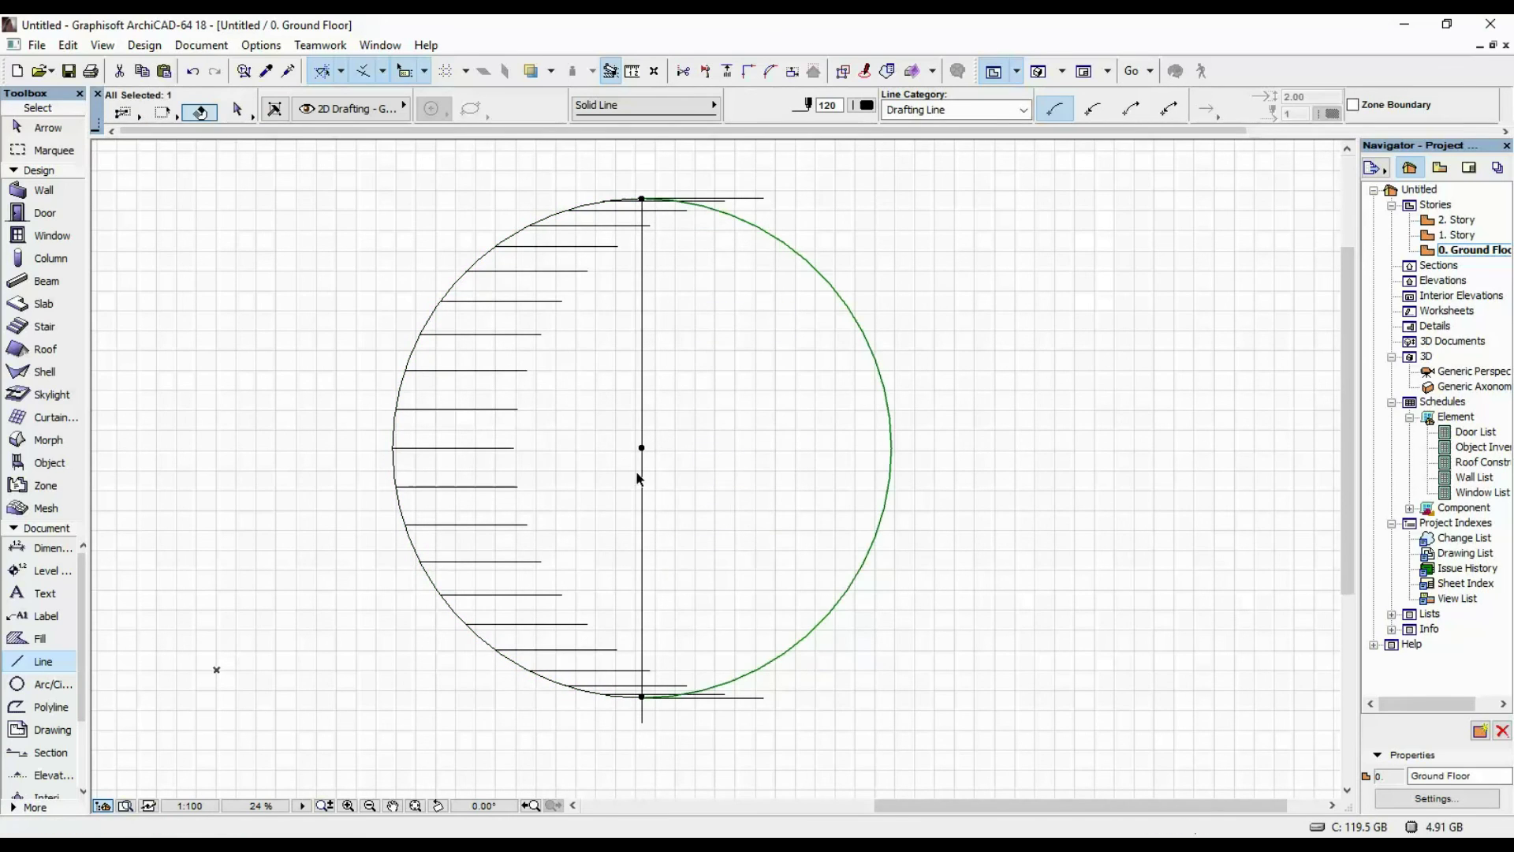
key(Escape)
- Adjust all the horizontal lines to the right arc so they span the full circle
key(ctrl+a)
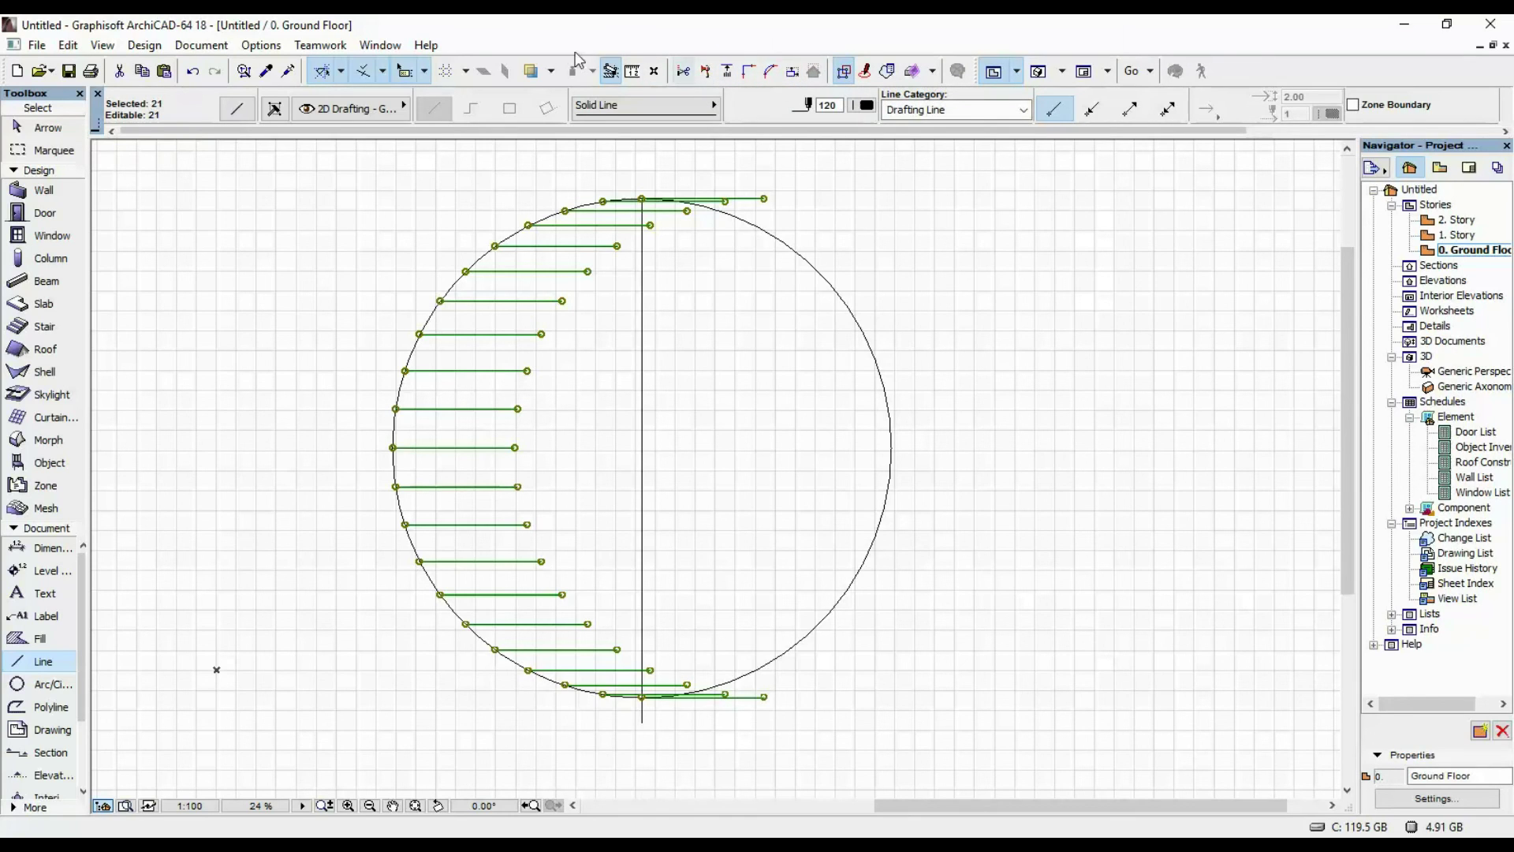
click(728, 72)
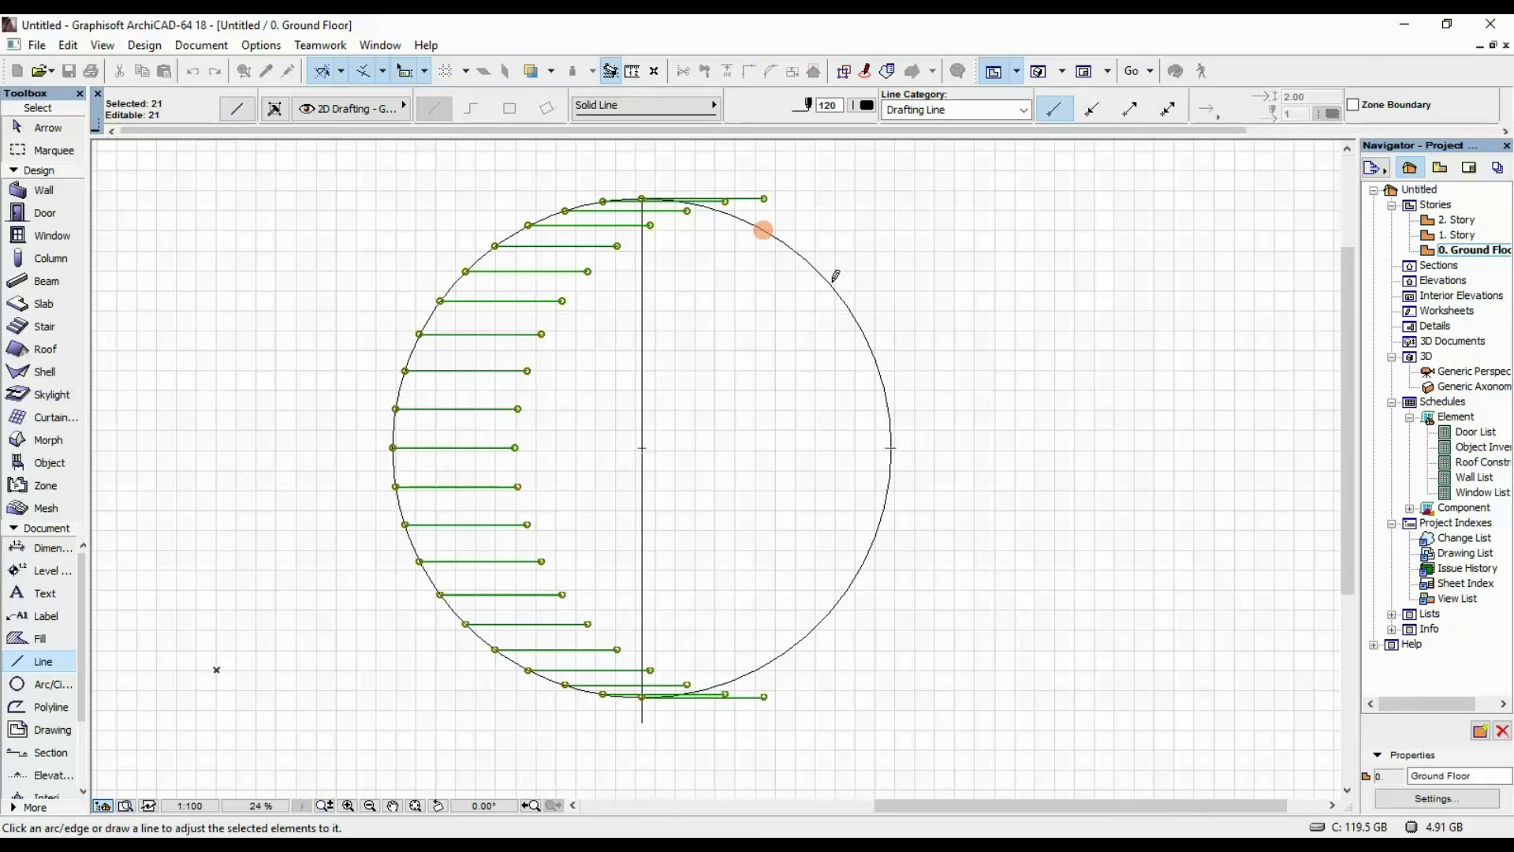
click(830, 283)
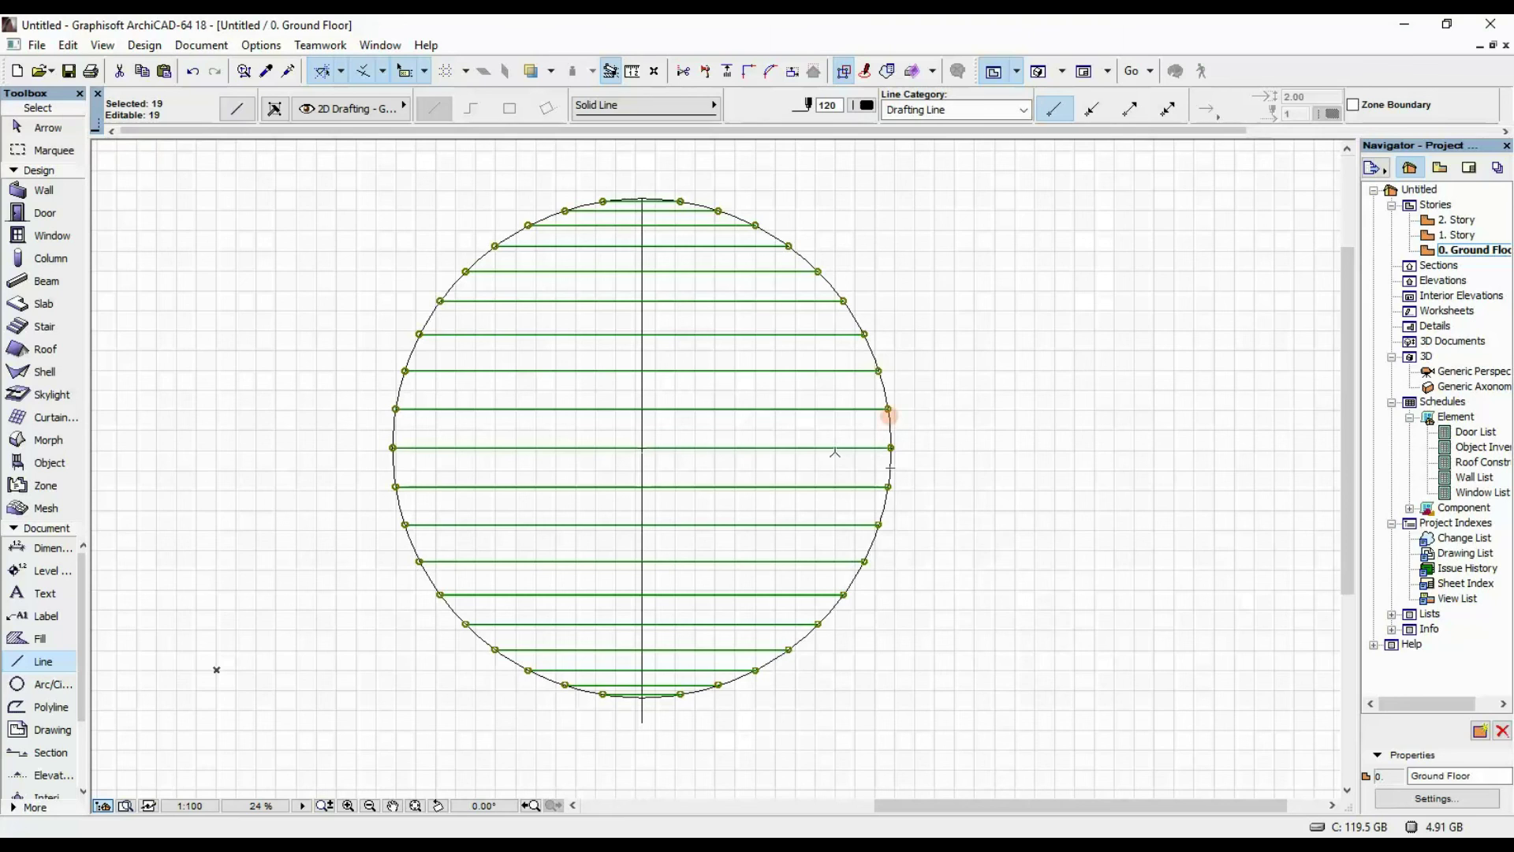
key(Escape)
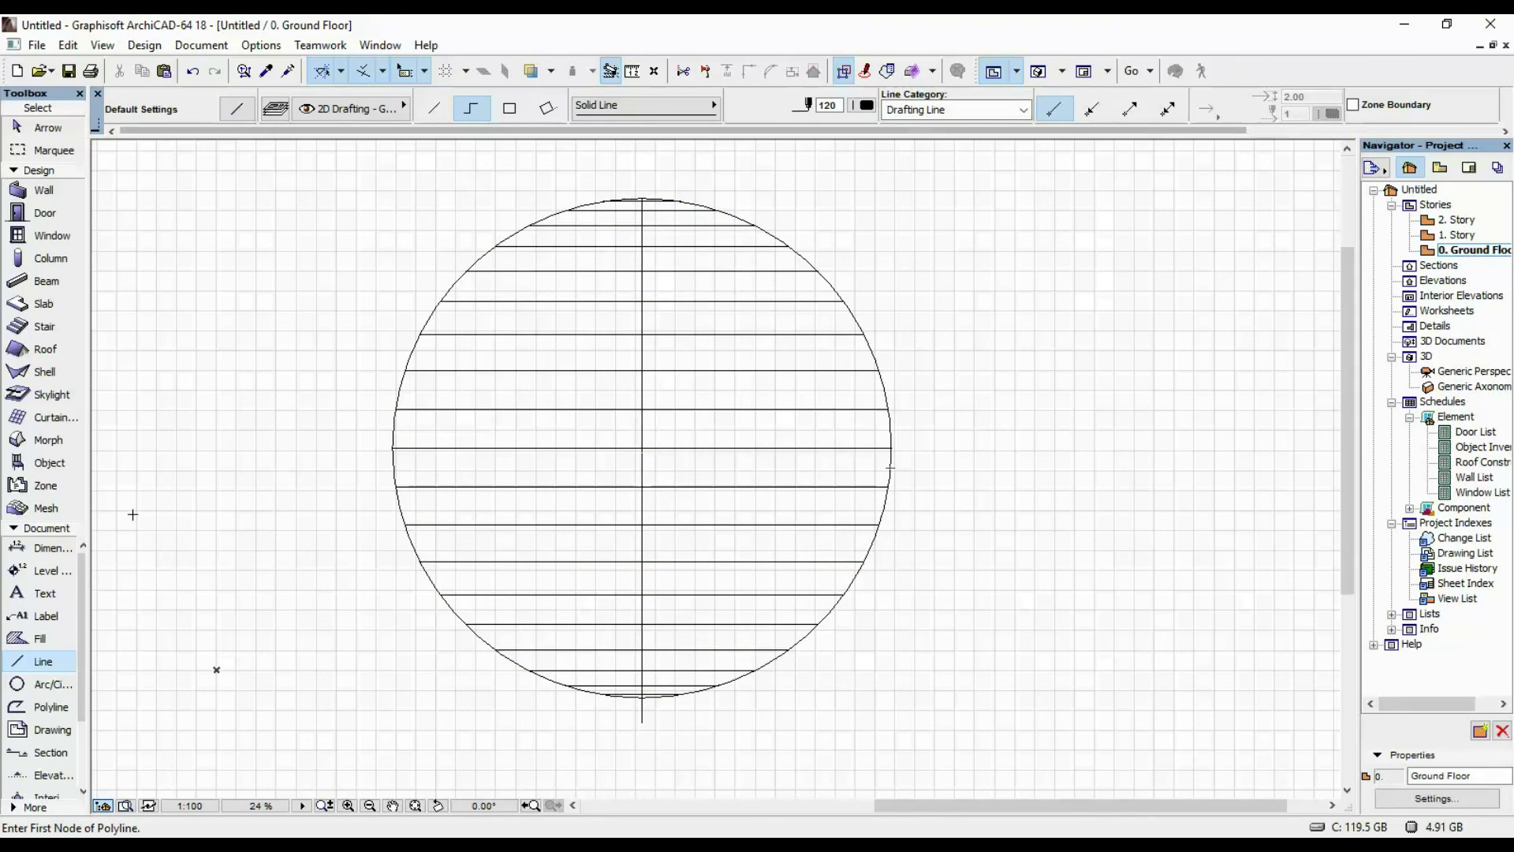
- Set up the Shell tool with the basic structure type and a thickness of 0.05
click(43, 372)
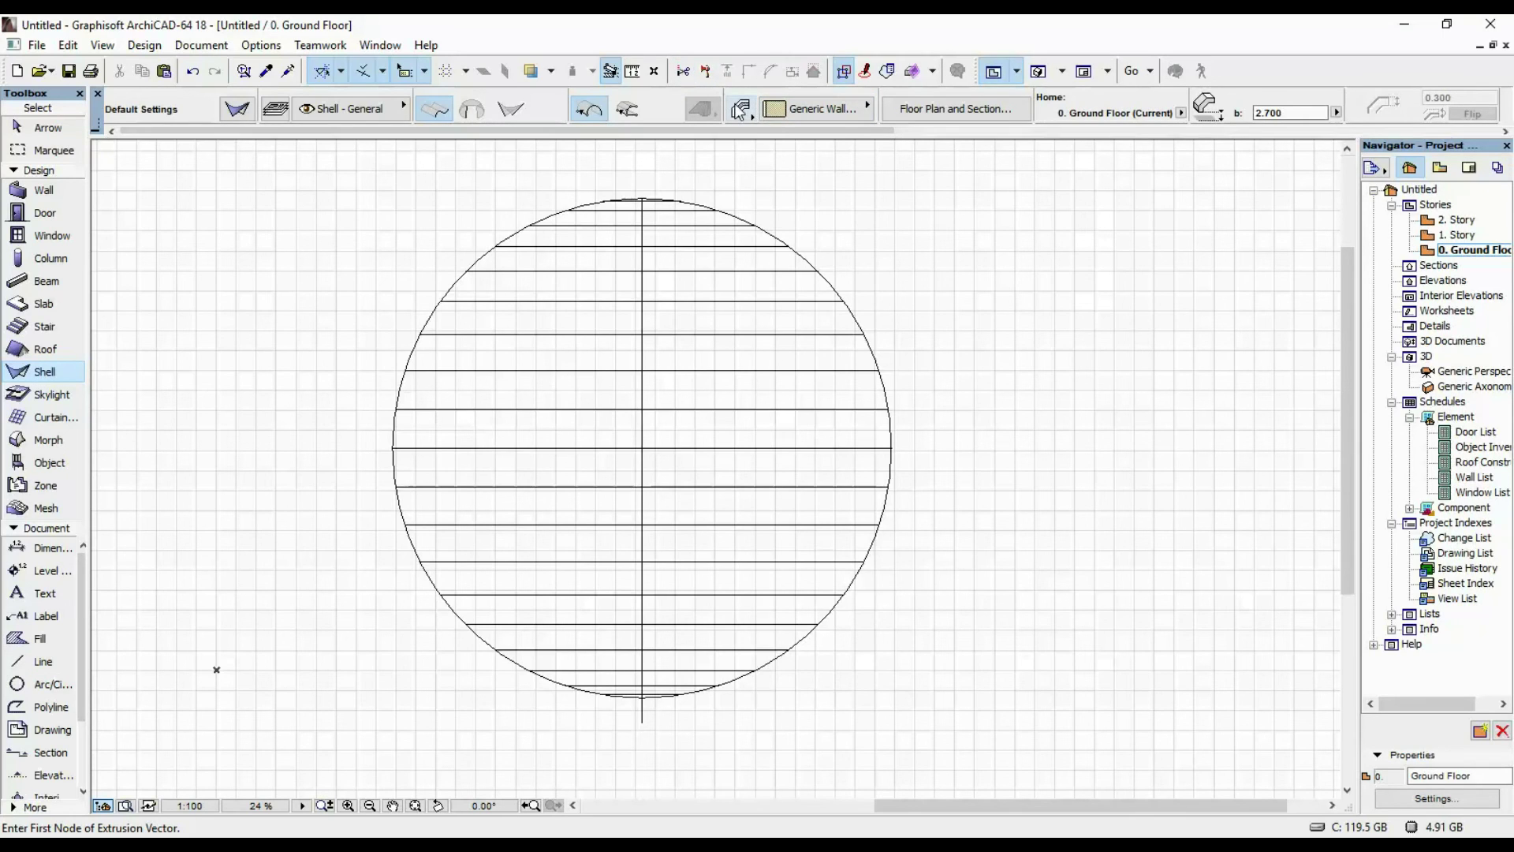
click(740, 110)
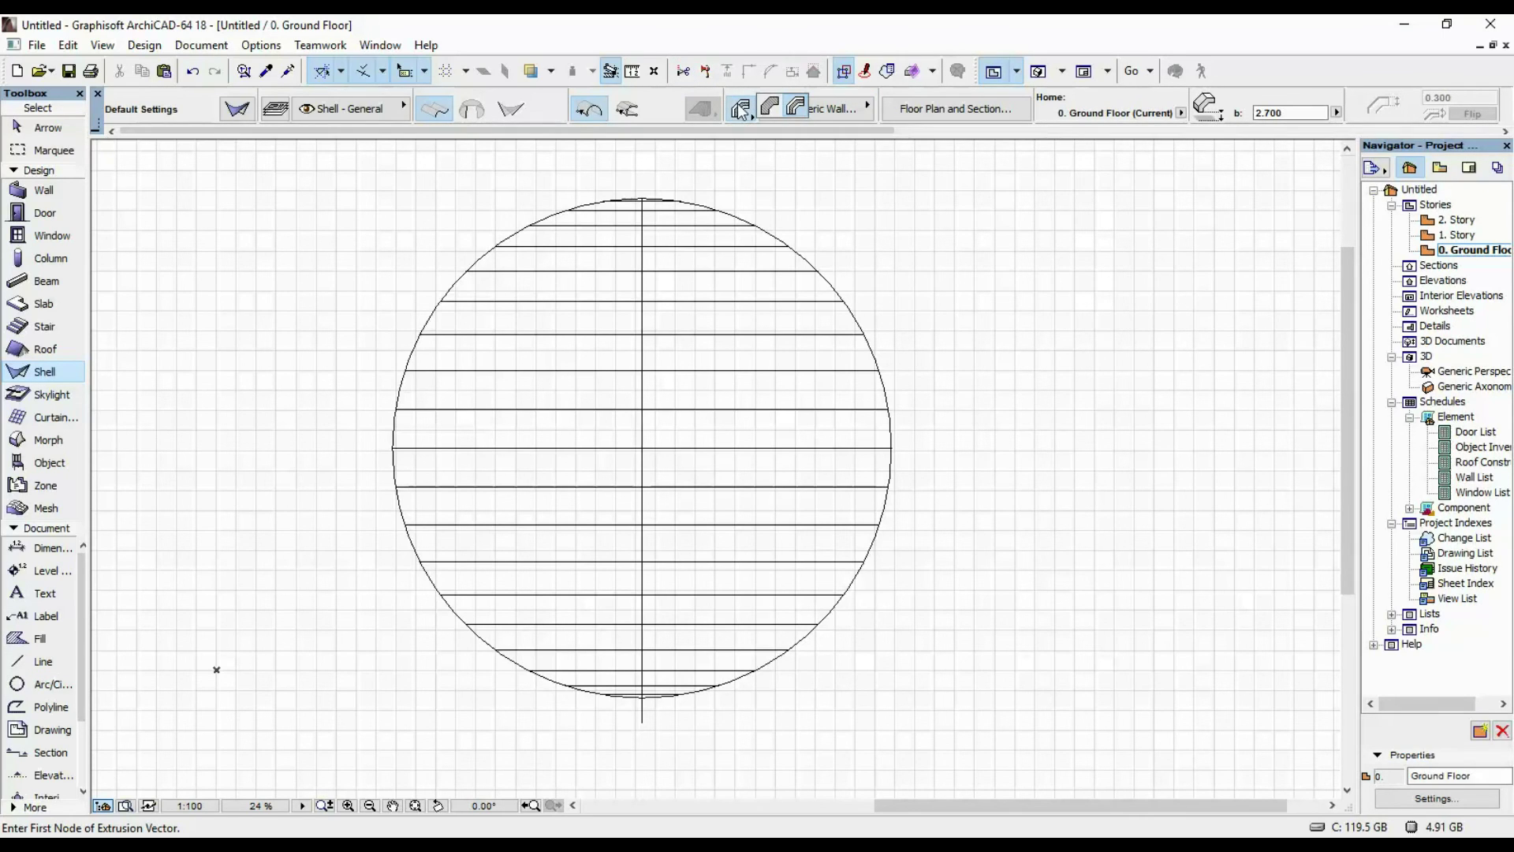
click(768, 108)
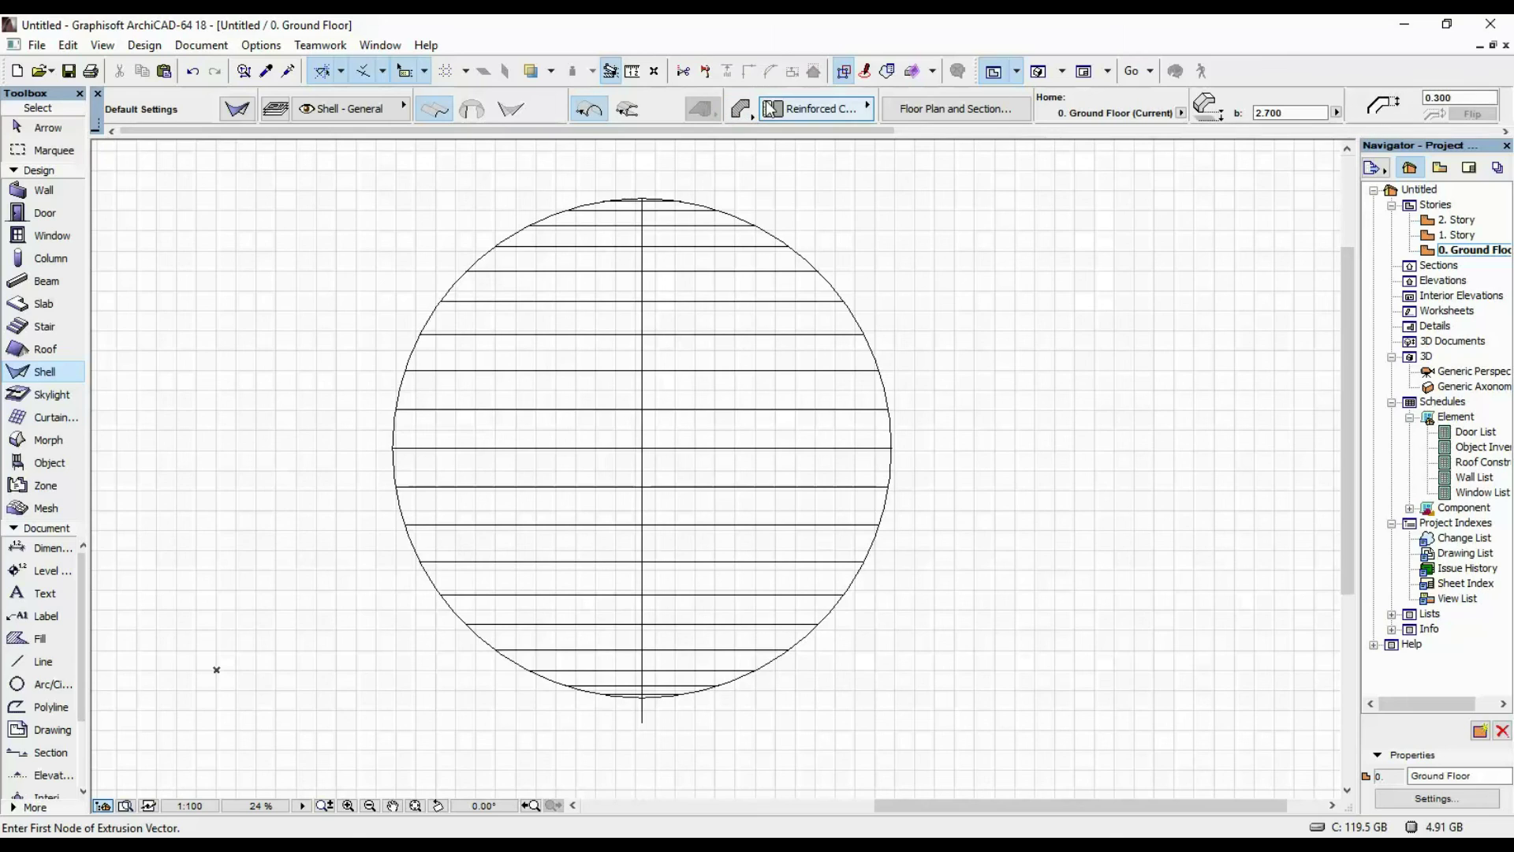
click(1463, 98)
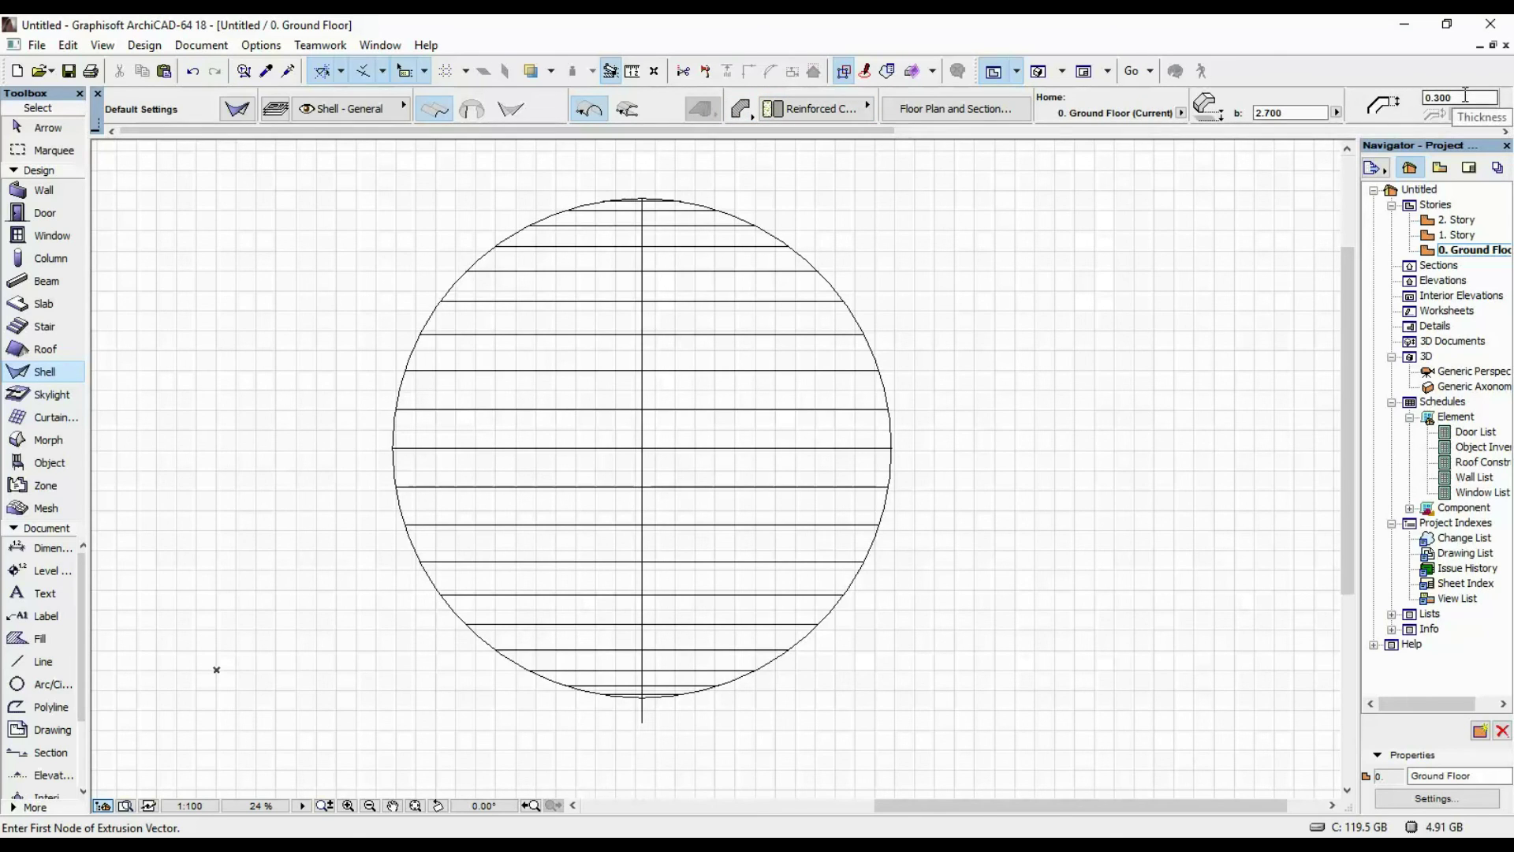
text(0.0)
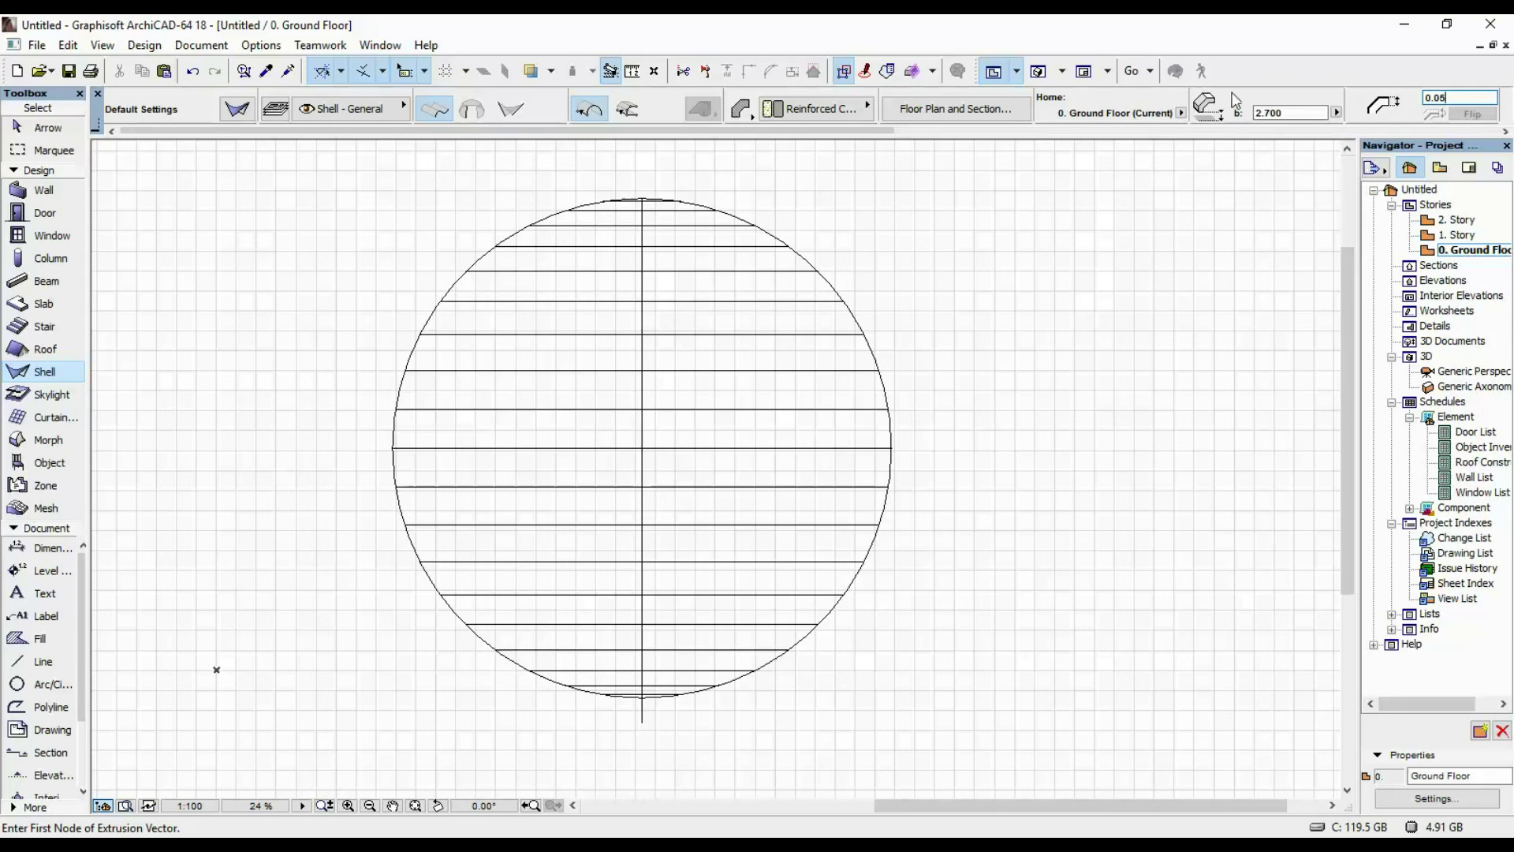
scroll(627, 685, up, 6)
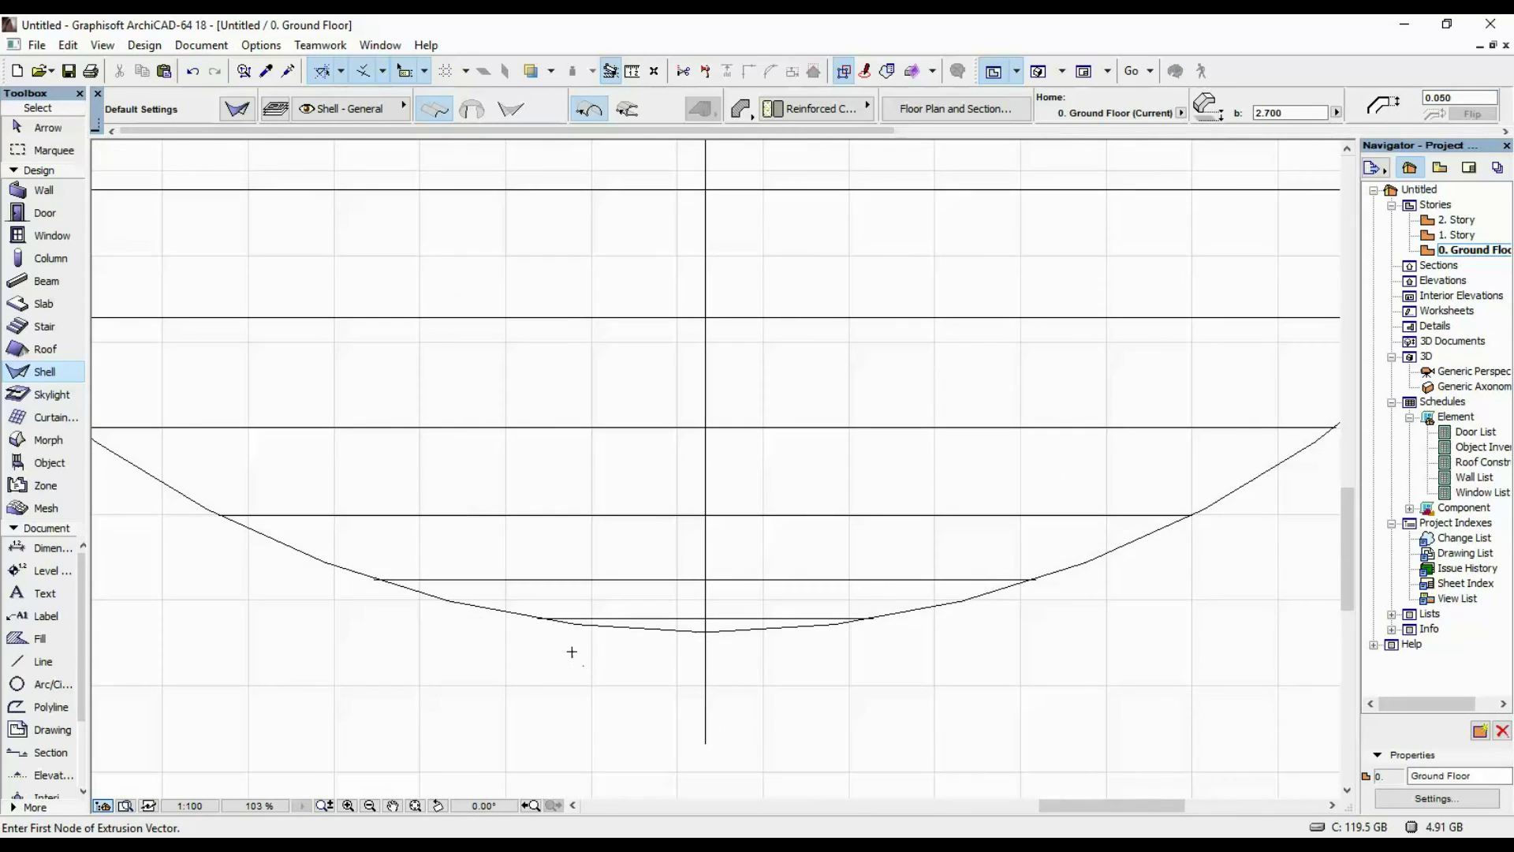
- Draw an extruded shell along the lowest horizontal line, with a vertical extrusion length of 0.1 and the profile spanning the line's full width
click(538, 617)
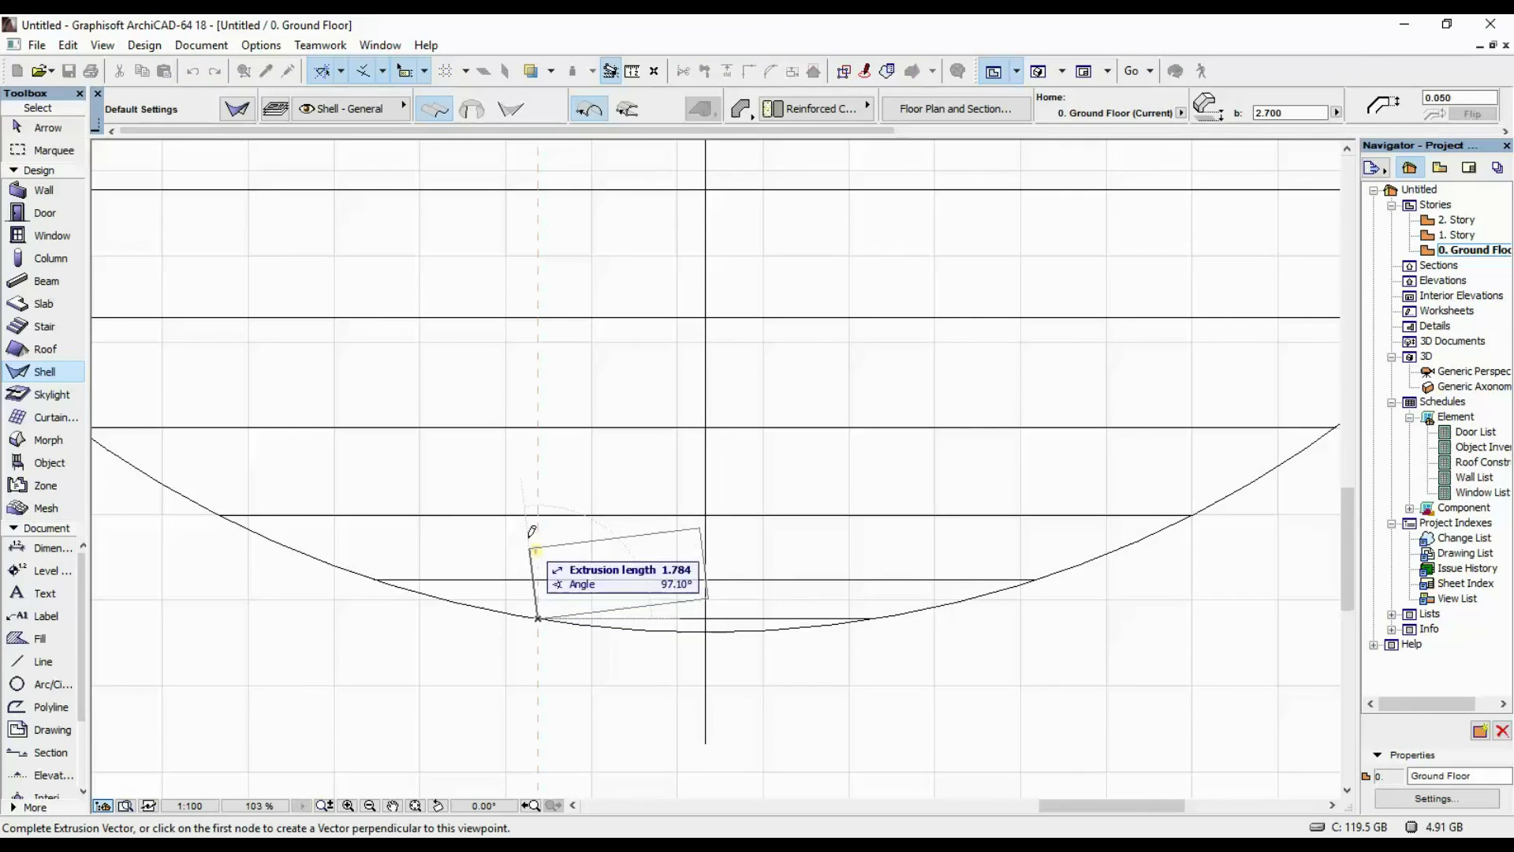
key(Tab)
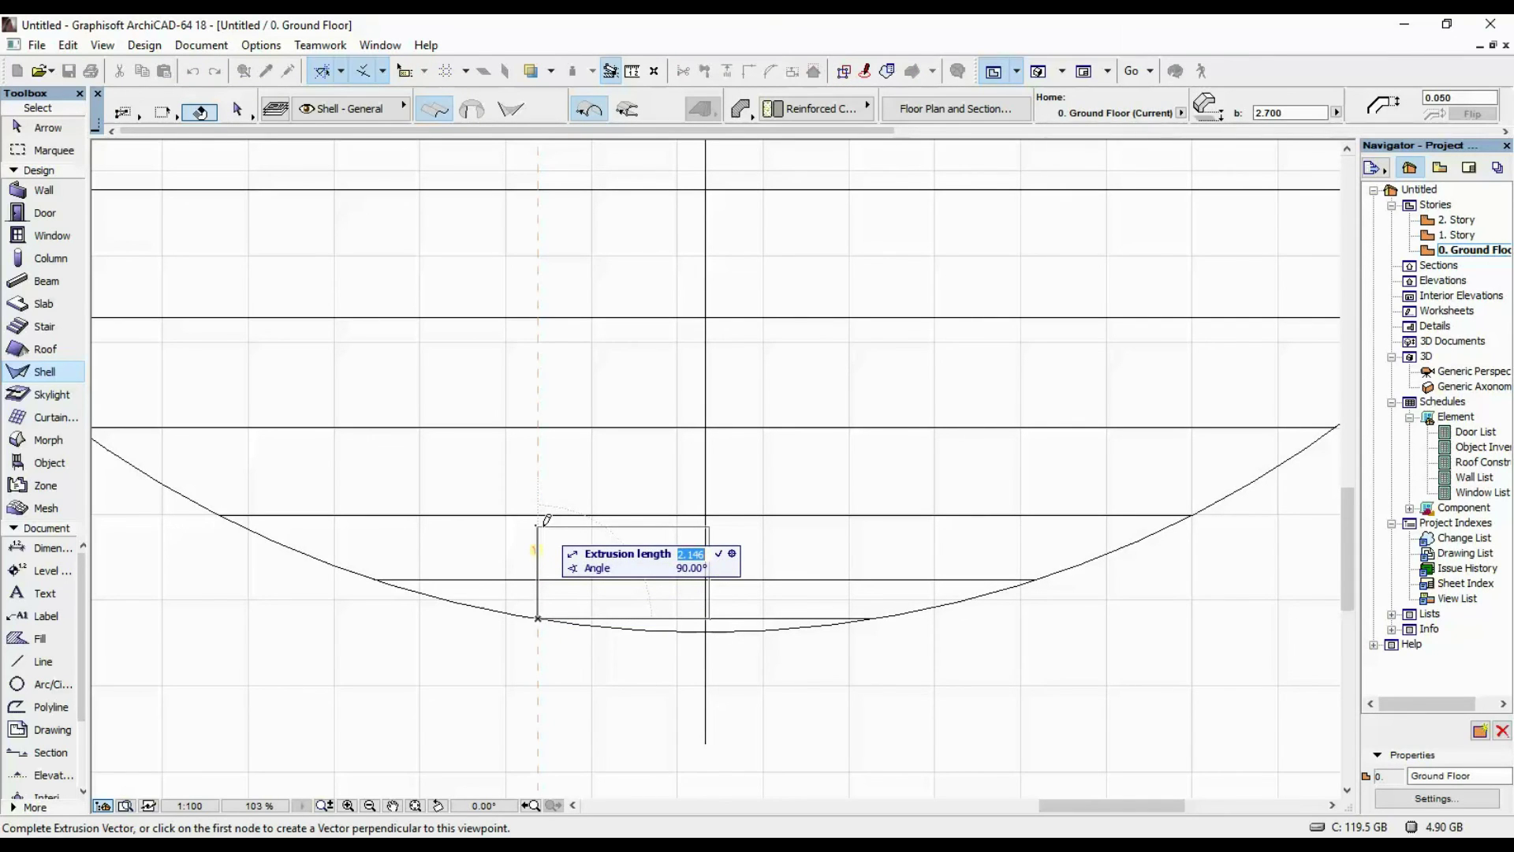
text(0.1)
key(Return)
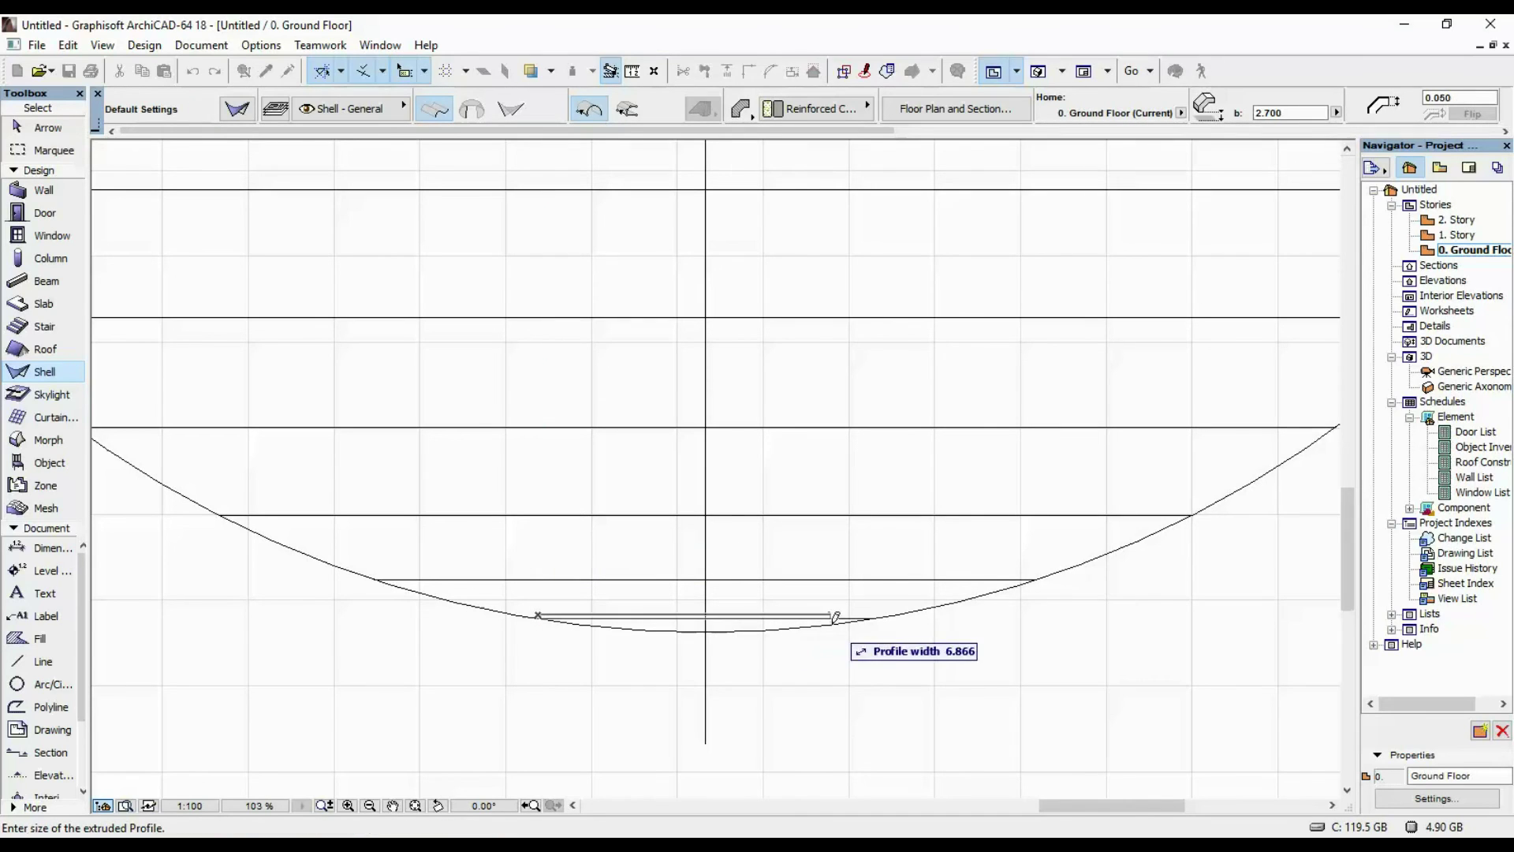
click(875, 613)
scroll(401, 571, down, 6)
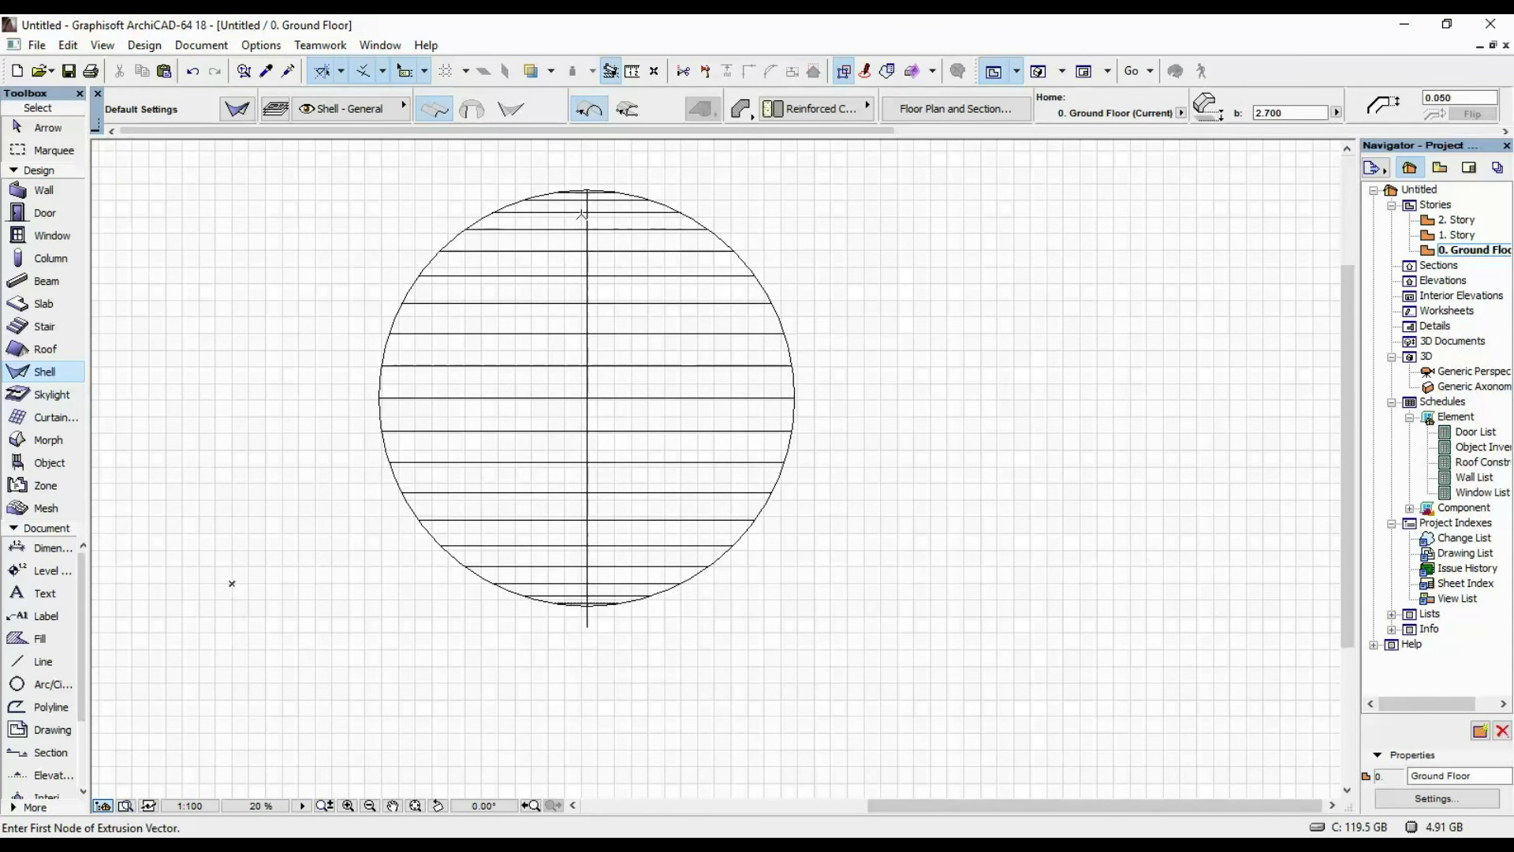
- Draw shells with a 0.1 vertical extrusion length along the full width of the second and third horizontal lines from the circle's bottom
scroll(522, 592, up, 5)
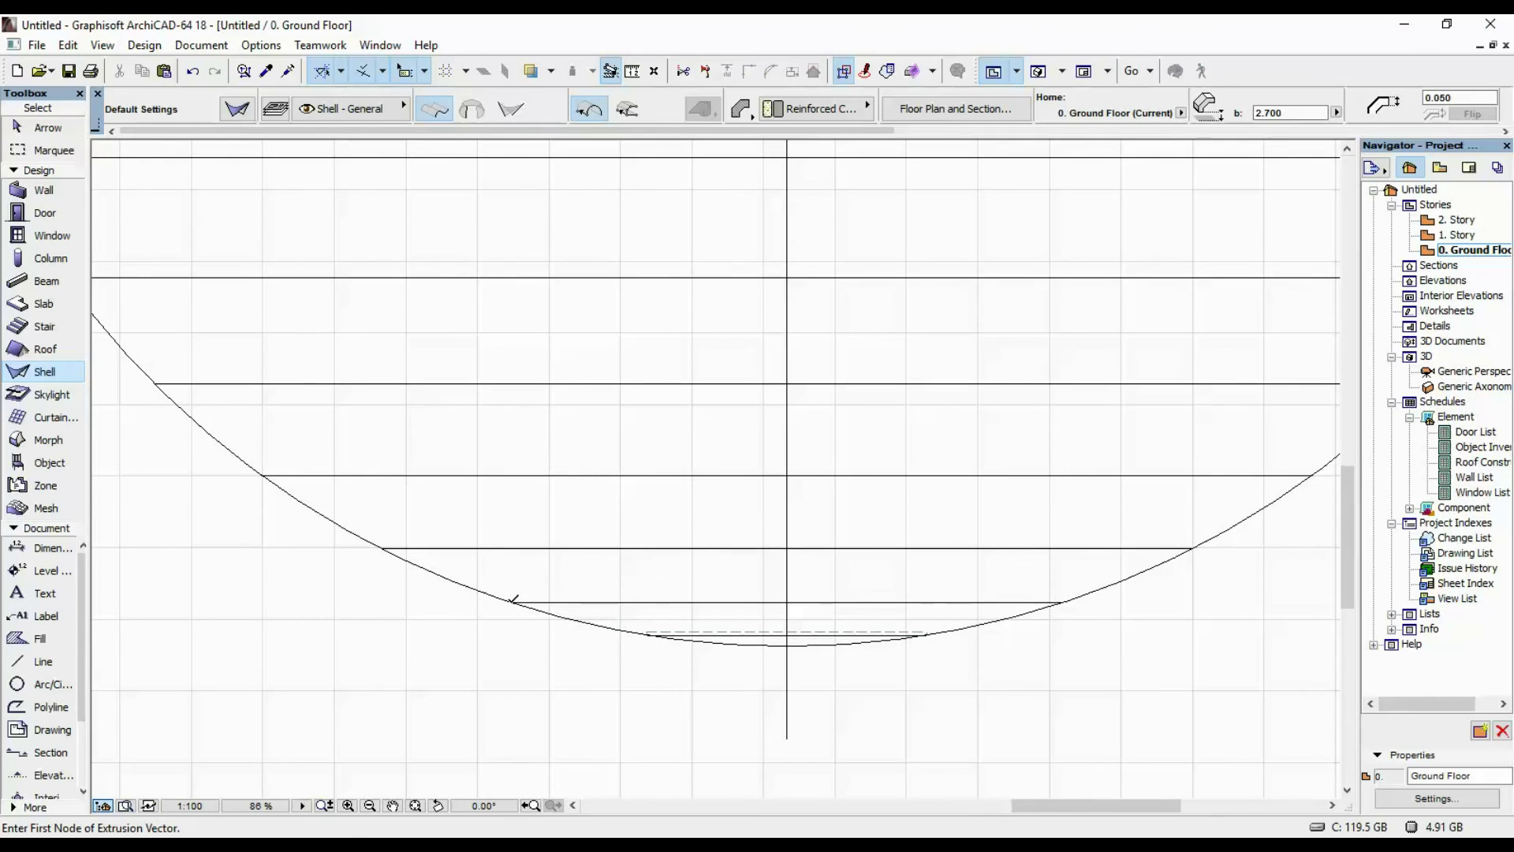
click(511, 602)
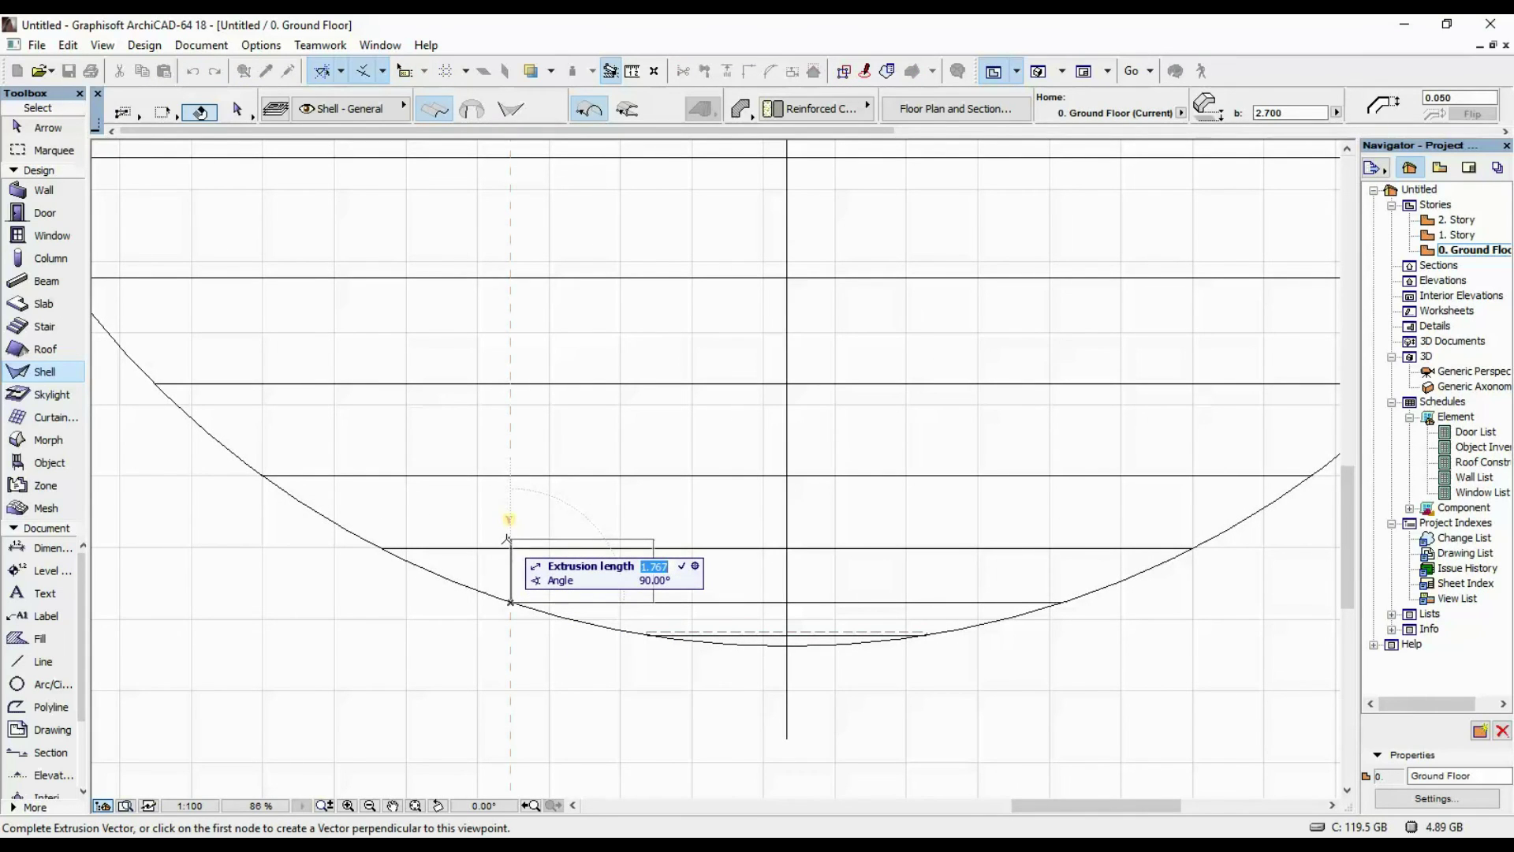
click(507, 539)
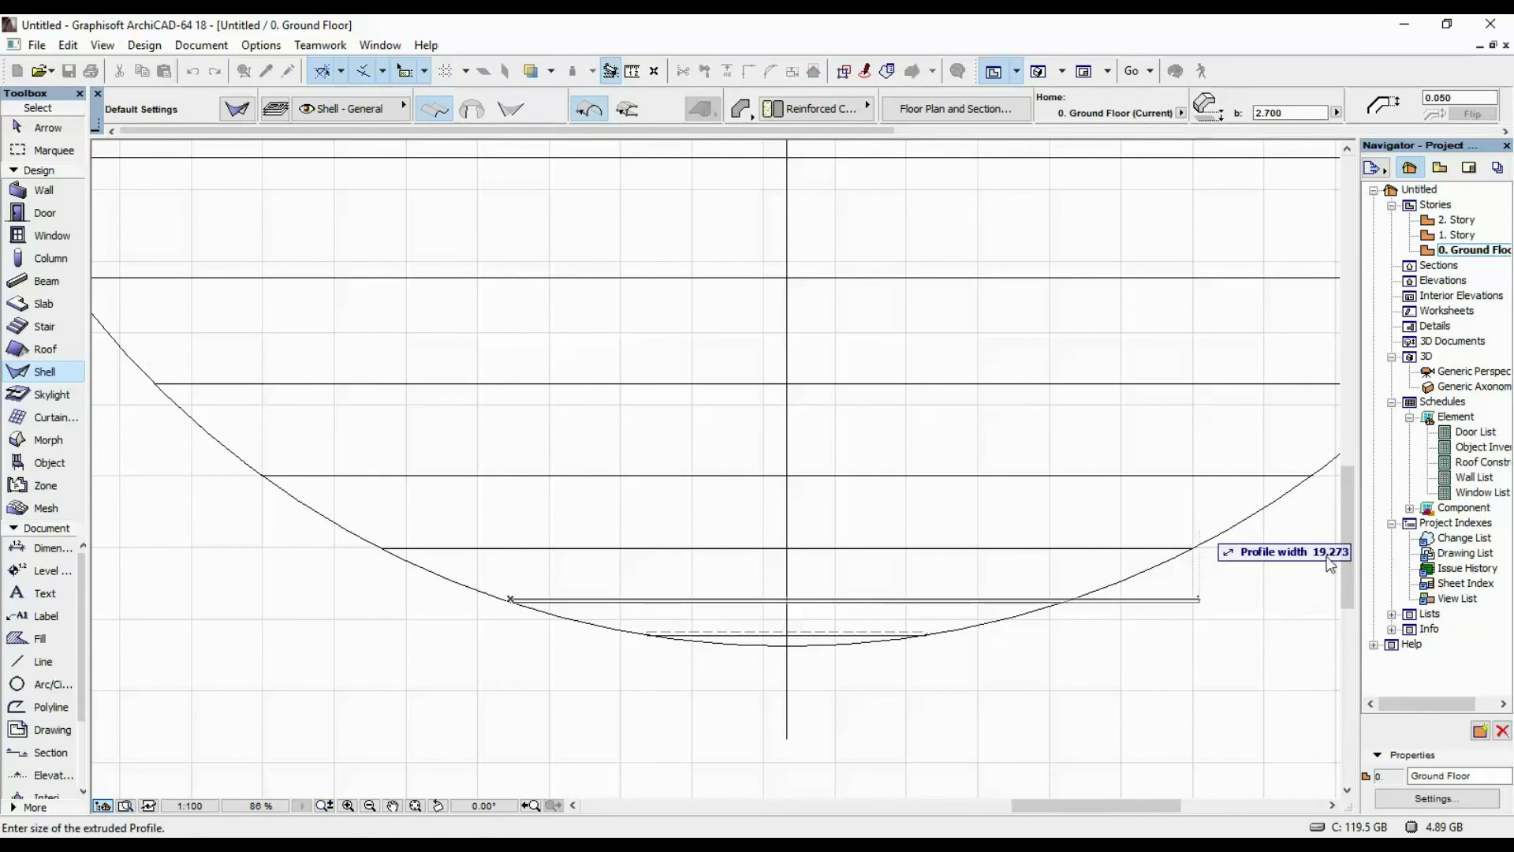
click(1061, 599)
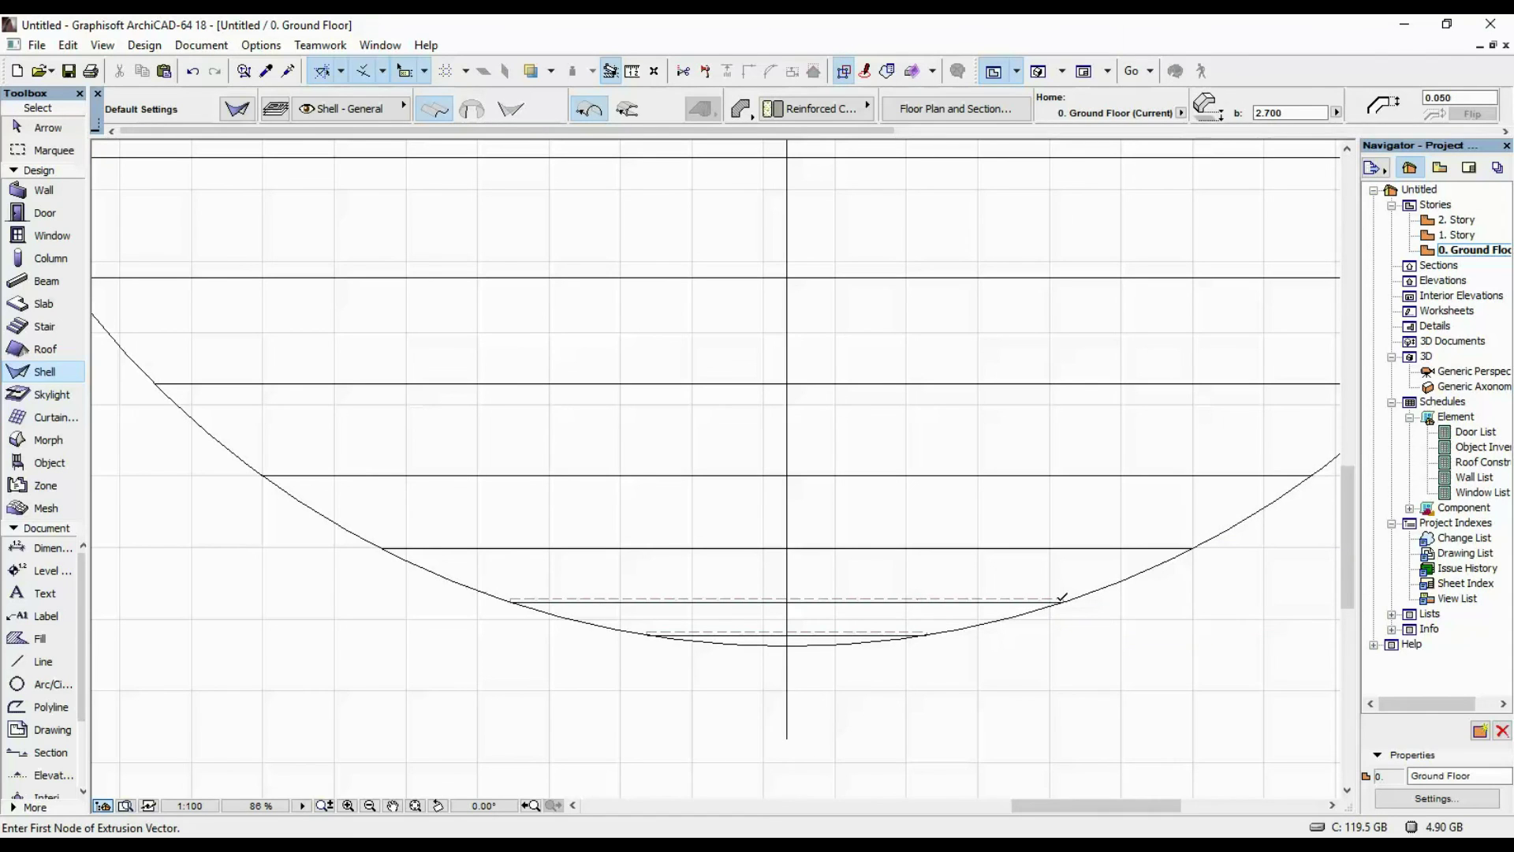
click(383, 548)
click(381, 511)
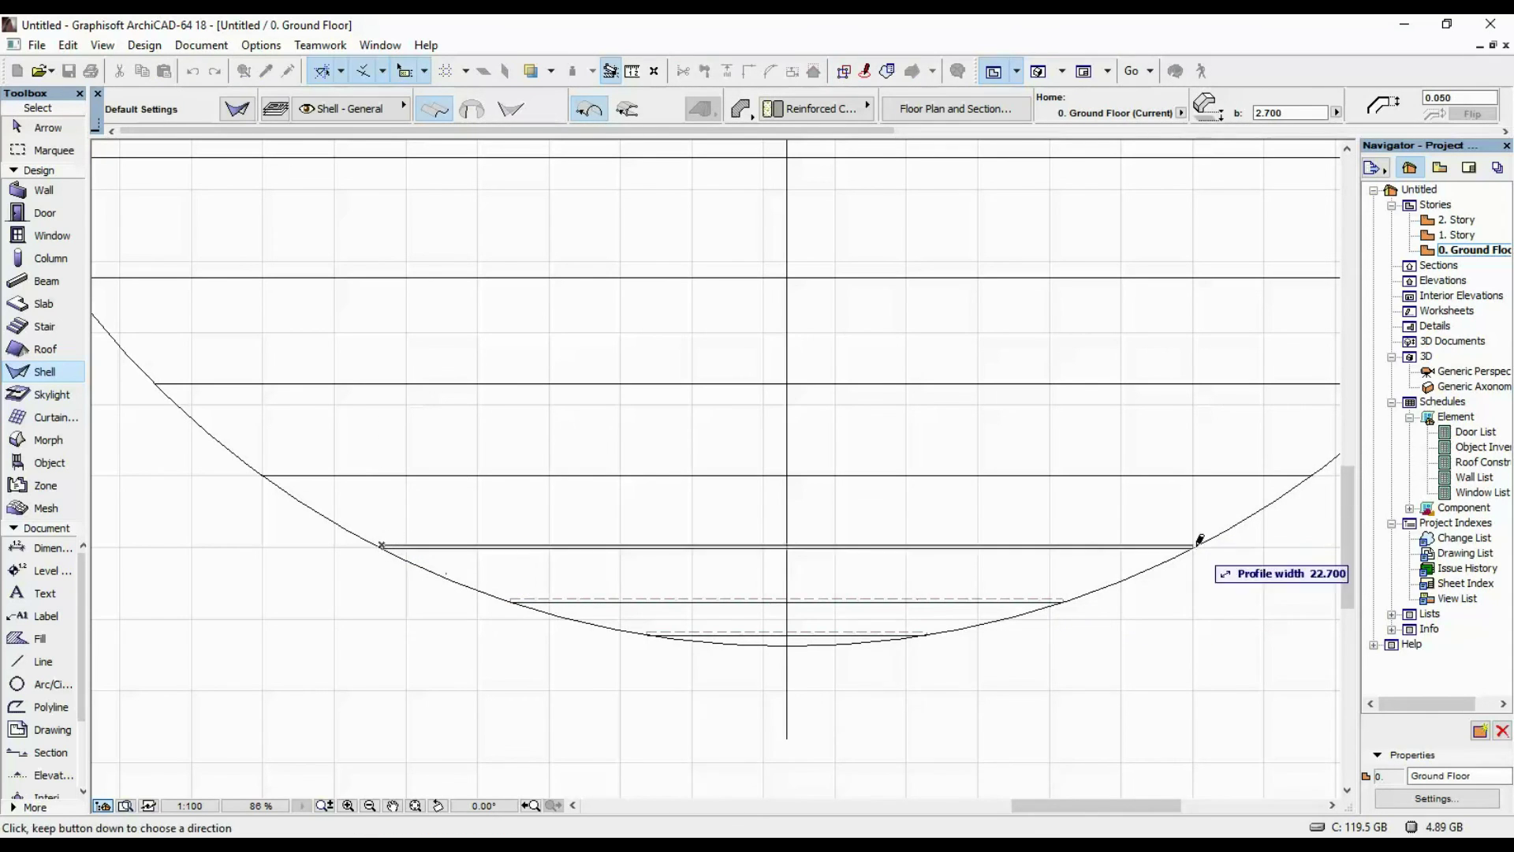
click(1195, 544)
- Add shells with extrusion length 0.1 on the fourth and fifth horizontal lines from the bottom, spanning the circle's width at each line
click(263, 475)
click(264, 438)
click(1313, 475)
scroll(1177, 456, down, 2)
click(583, 415)
click(583, 379)
click(1311, 415)
middle_drag(1310, 415, 1053, 590)
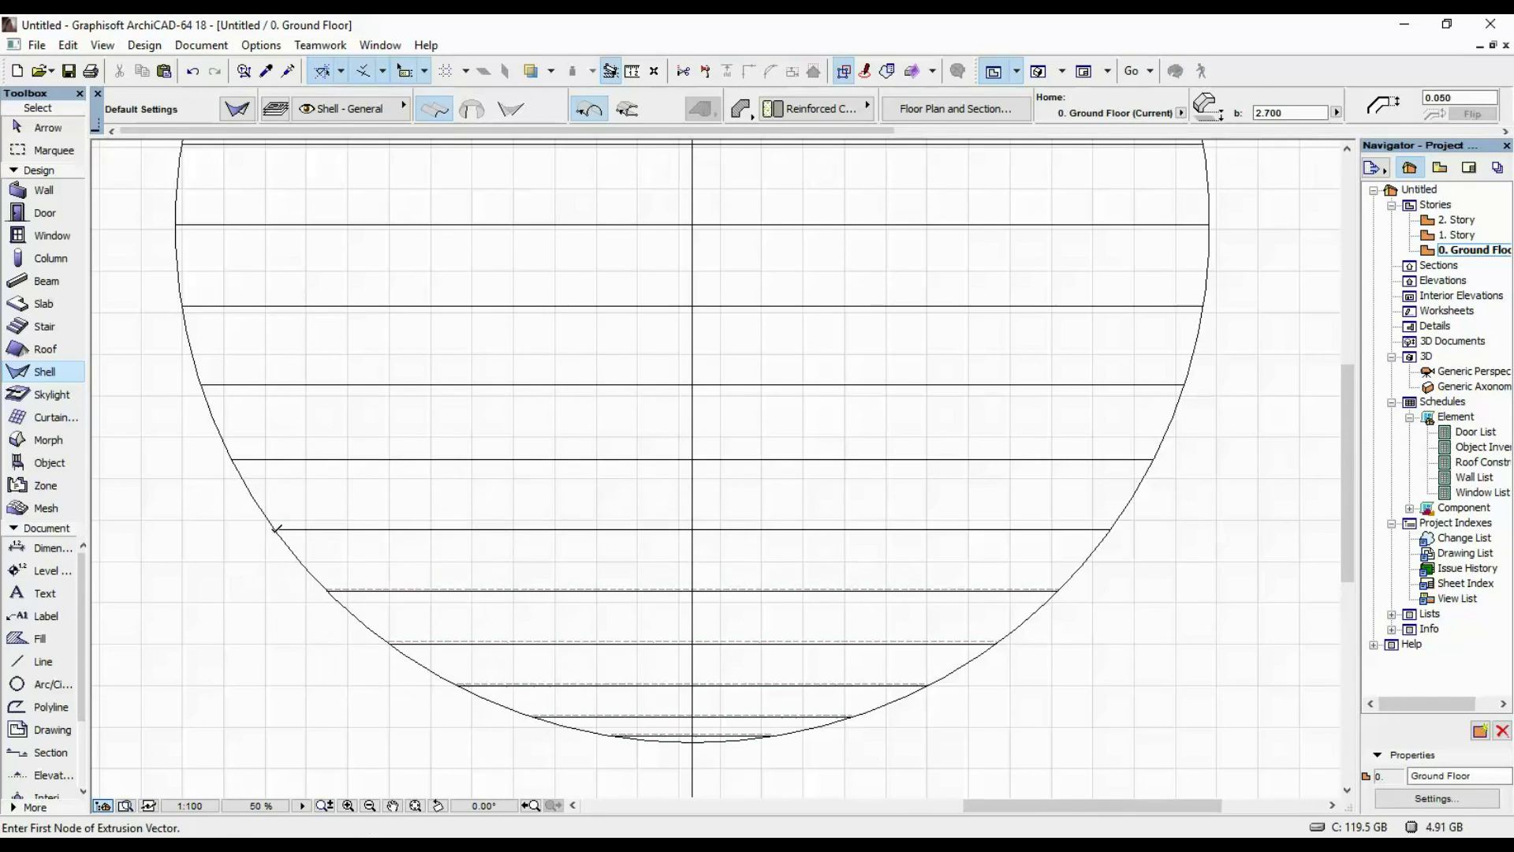
- Add shells with extrusion length 0.1 on the sixth, seventh and eighth horizontal lines from the bottom, from arc to arc
click(274, 527)
click(275, 490)
click(1108, 527)
click(231, 459)
click(231, 422)
click(1153, 459)
click(200, 384)
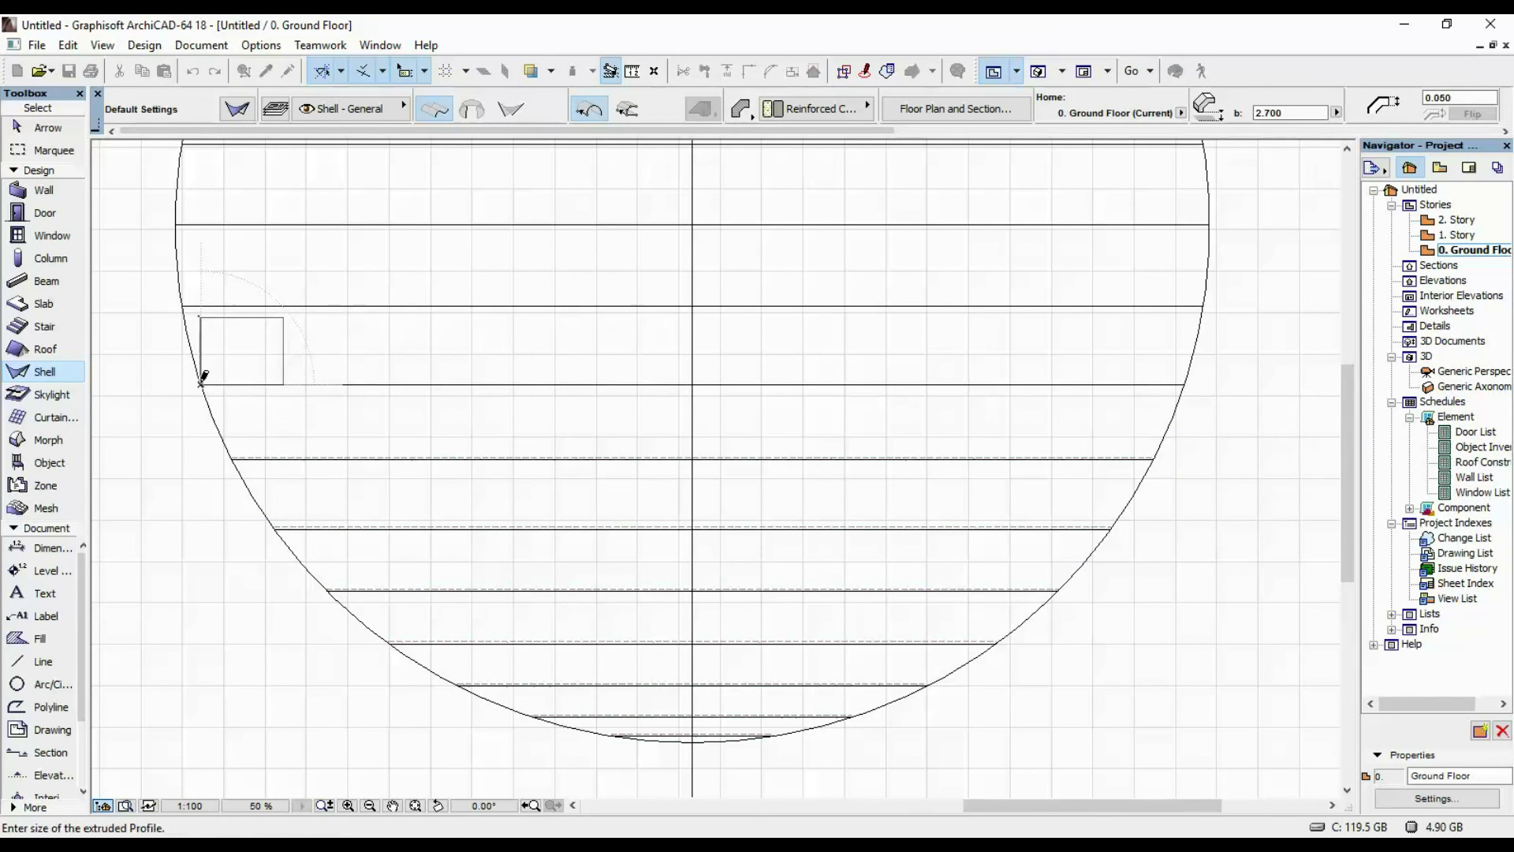
click(199, 347)
click(1185, 384)
- Add shells with extrusion length 0.1 on the ninth line from the bottom and on the circle's middle line, from arc to arc
click(182, 304)
click(182, 267)
click(1204, 305)
click(176, 226)
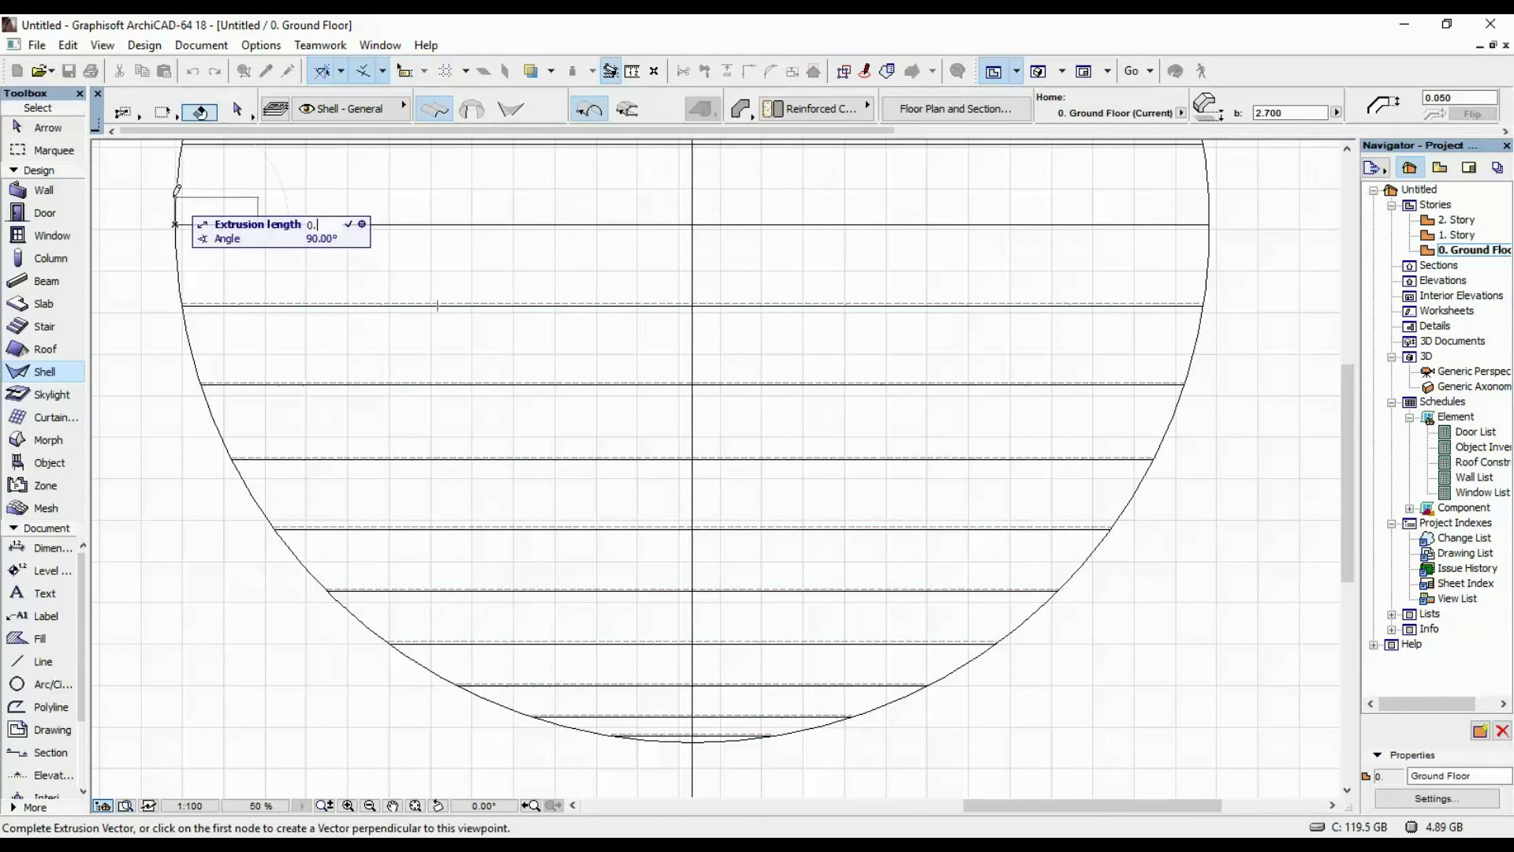
click(176, 189)
click(1209, 226)
key(ctrl+a)
scroll(581, 339, down, 2)
scroll(1034, 297, up, 3)
key(Escape)
- Select all the shells and move them down 0.05 so each is centred on its guide line
scroll(1006, 280, down, 5)
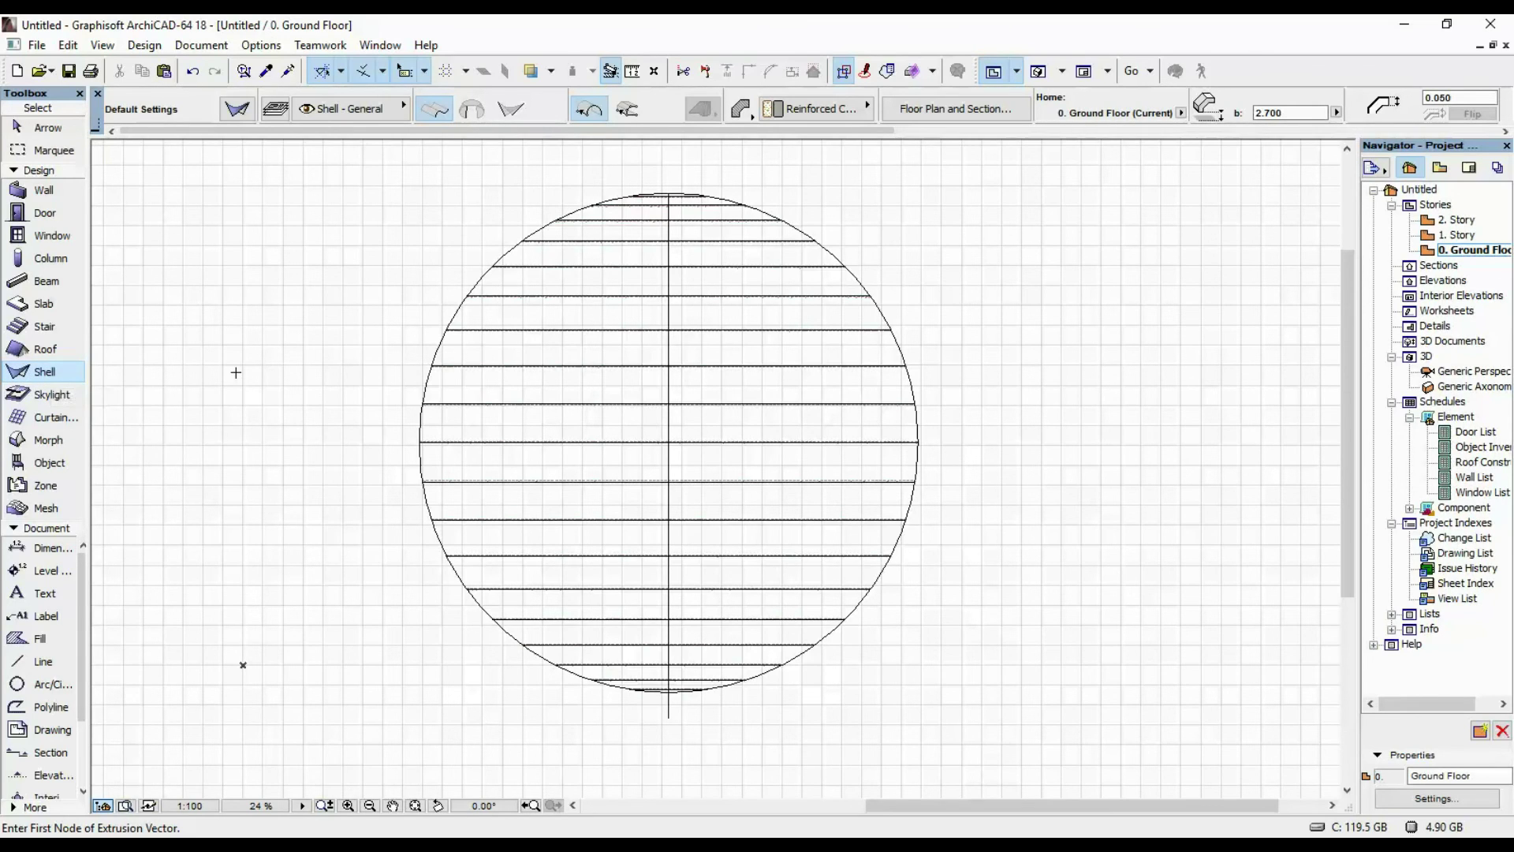
key(ctrl+a)
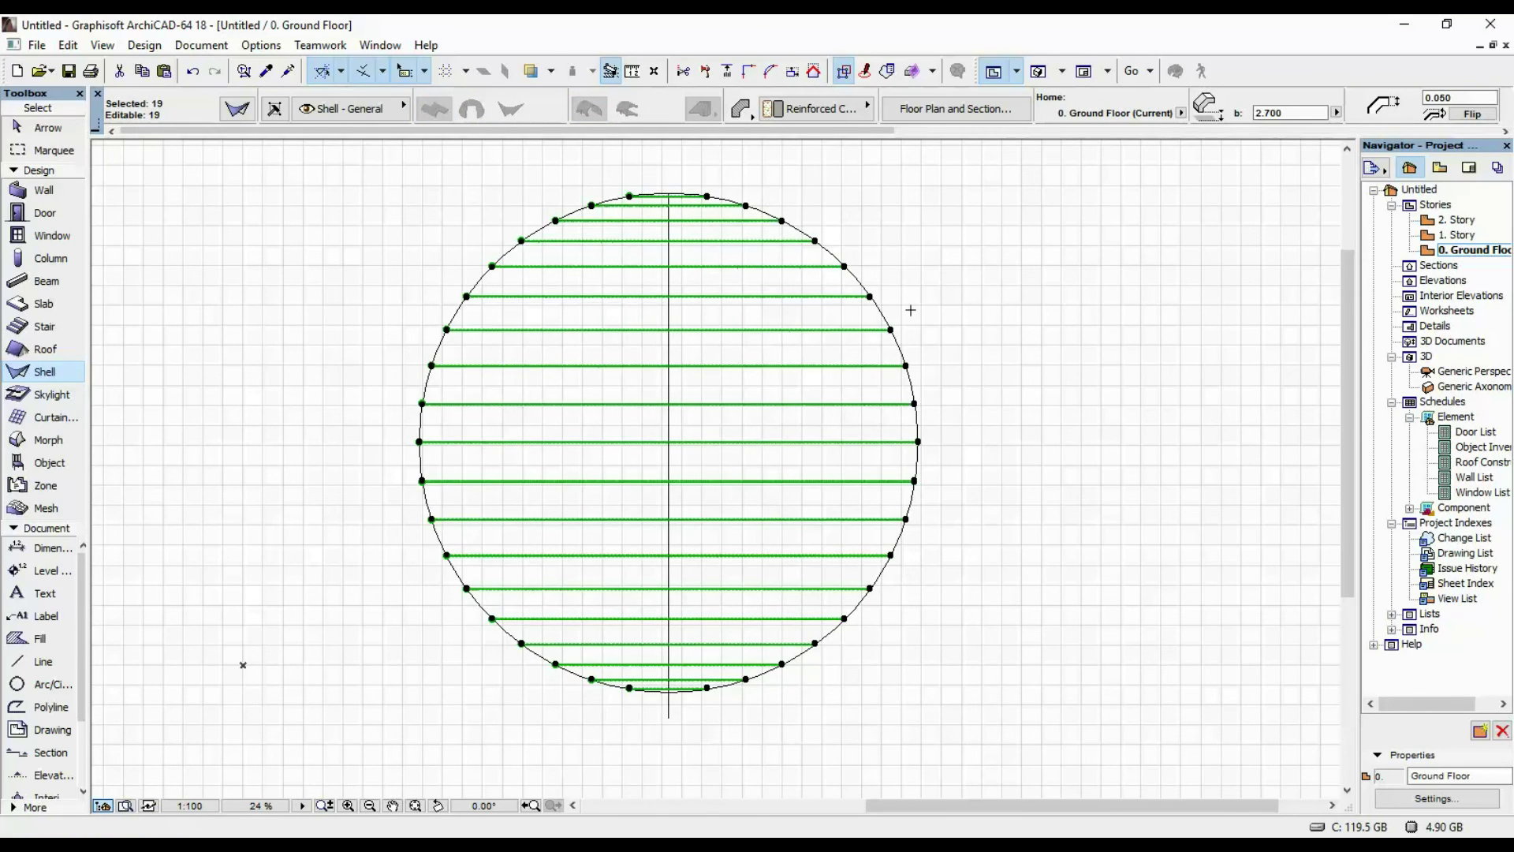
scroll(915, 442, up, 8)
scroll(922, 613, up, 4)
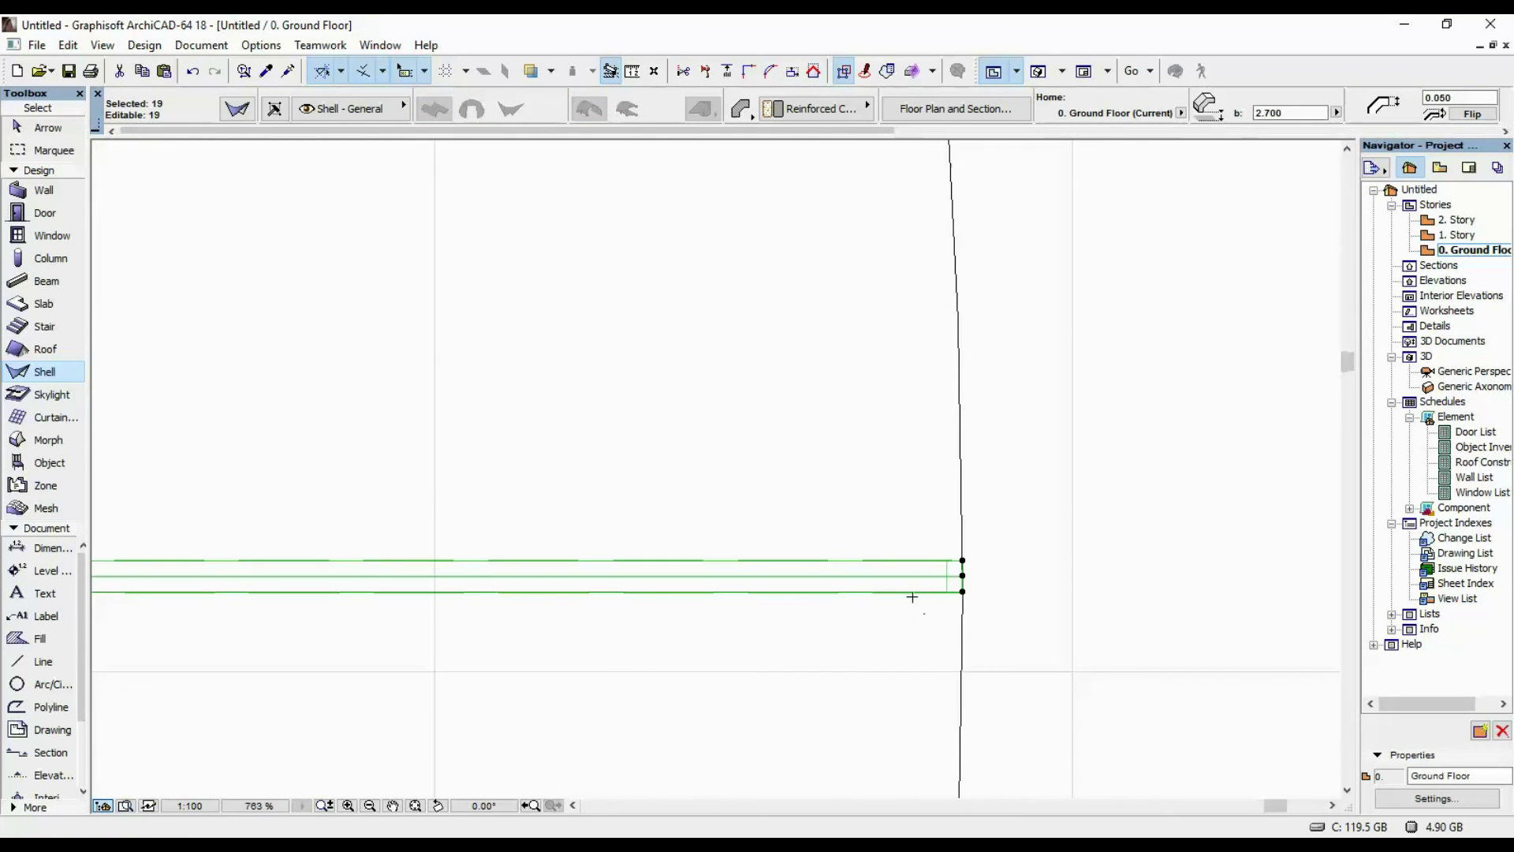
click(924, 575)
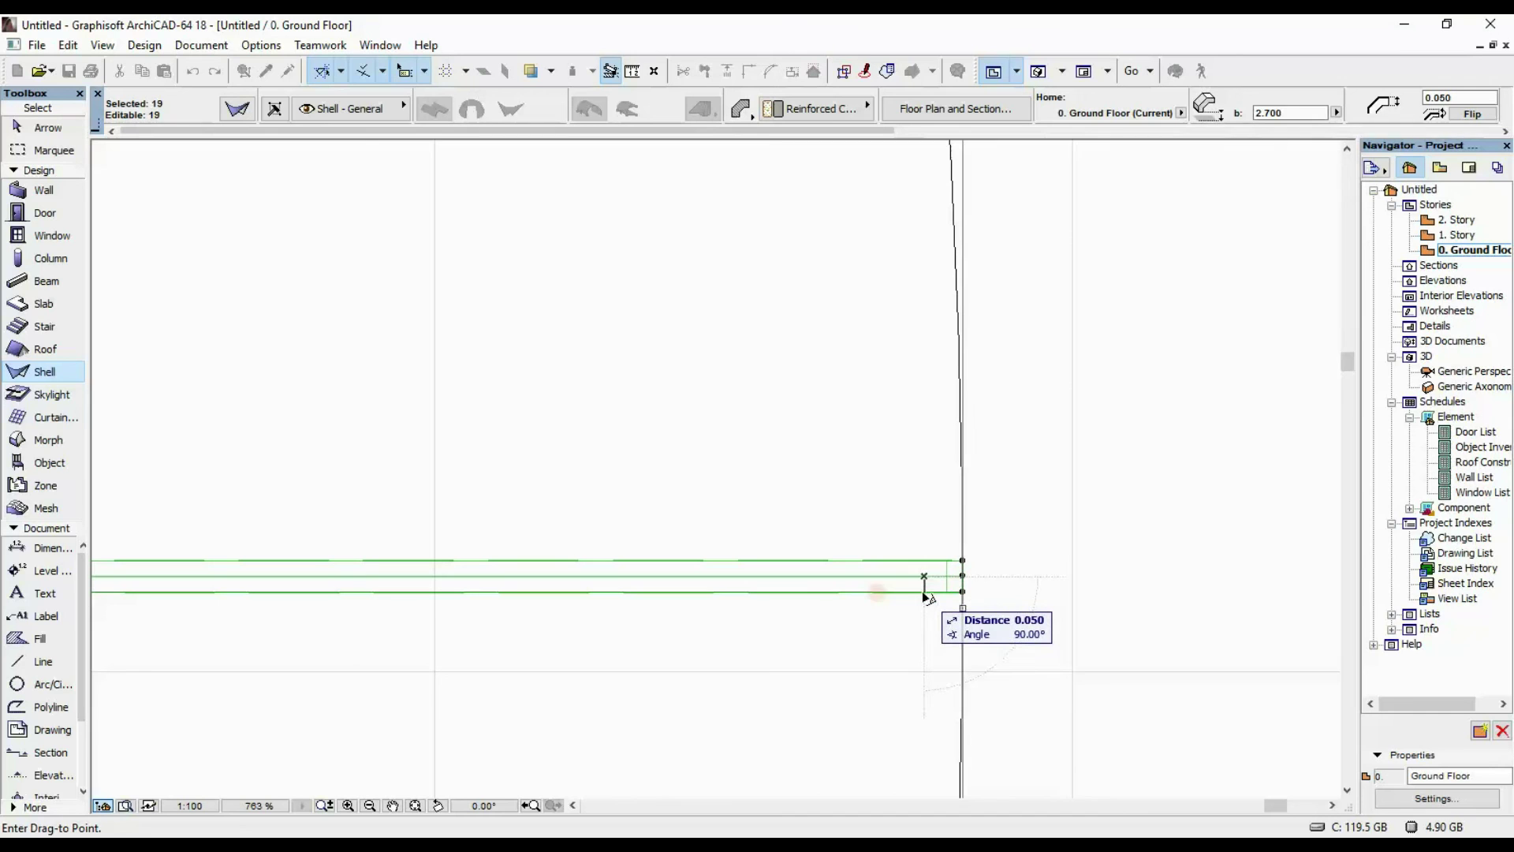
click(928, 597)
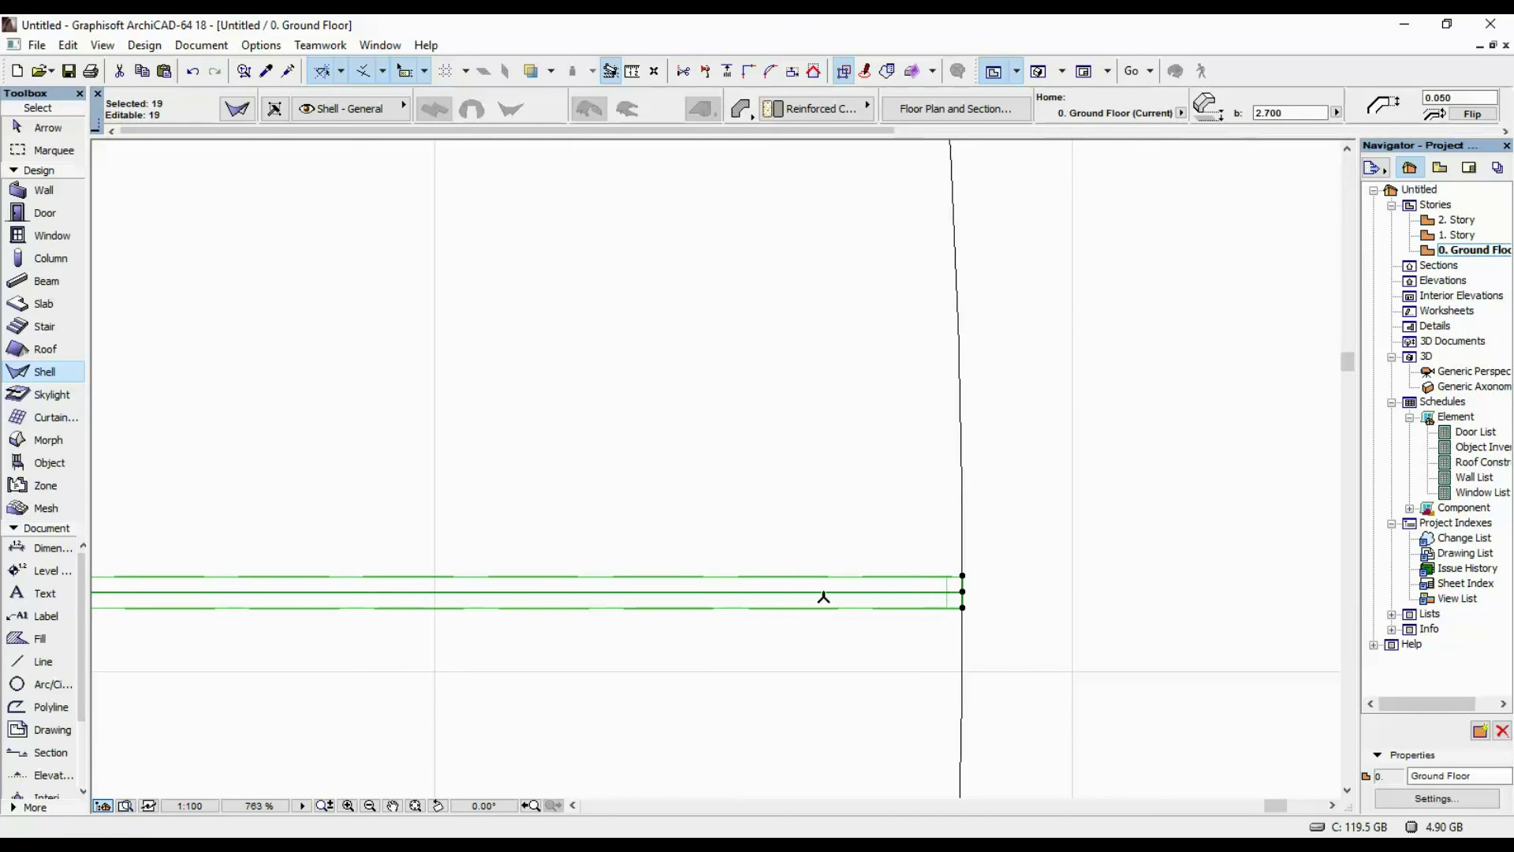
scroll(889, 594, down, 12)
scroll(828, 563, down, 4)
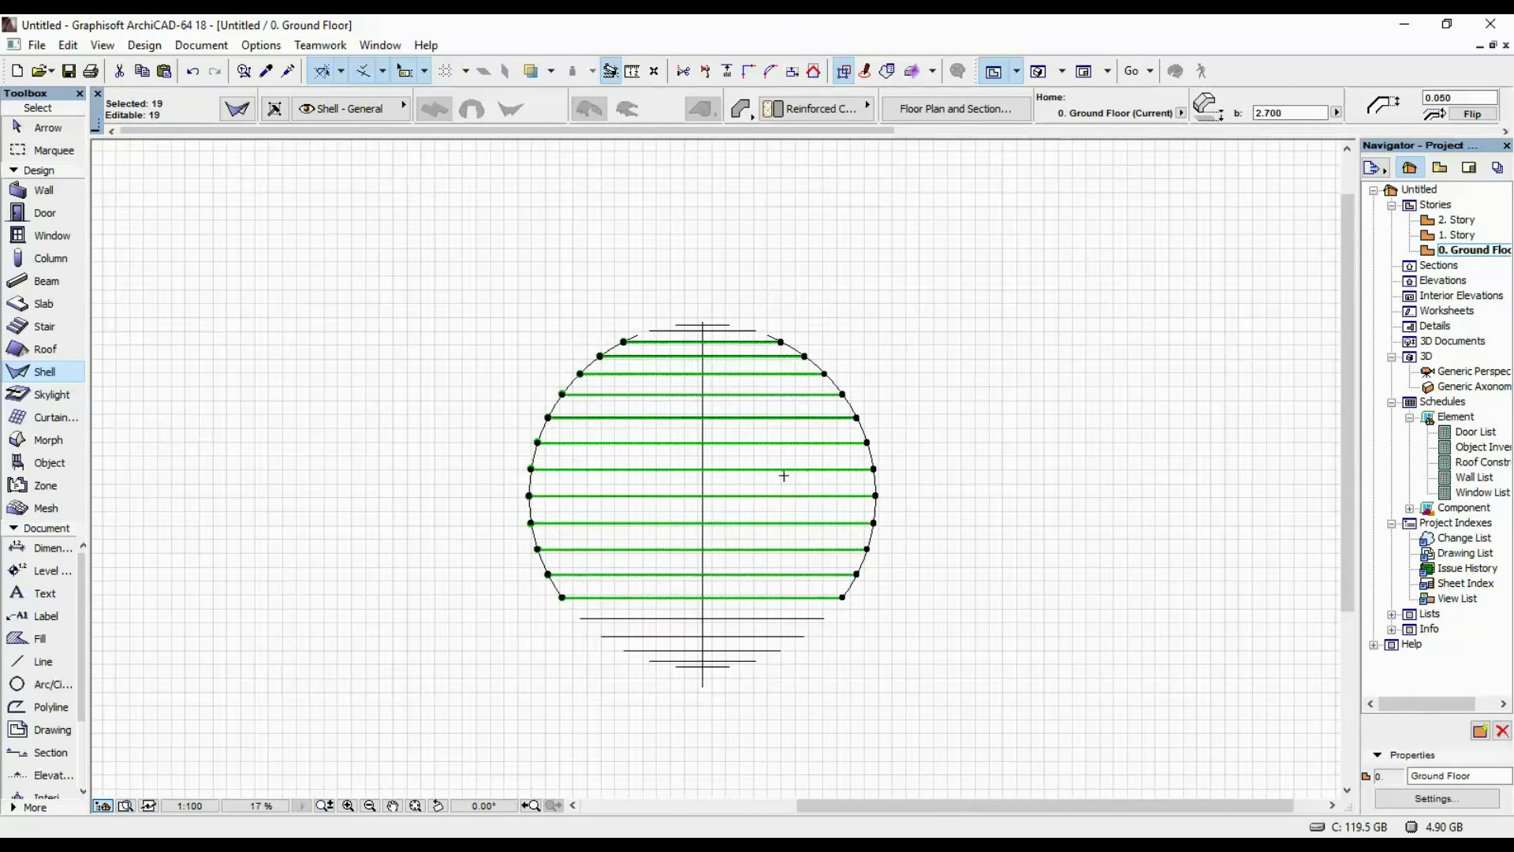
- Rotate a copy of all the selected shells by 45° about the circle's centre, and clear the selection
middle_drag(780, 473, 760, 365)
scroll(635, 291, up, 2)
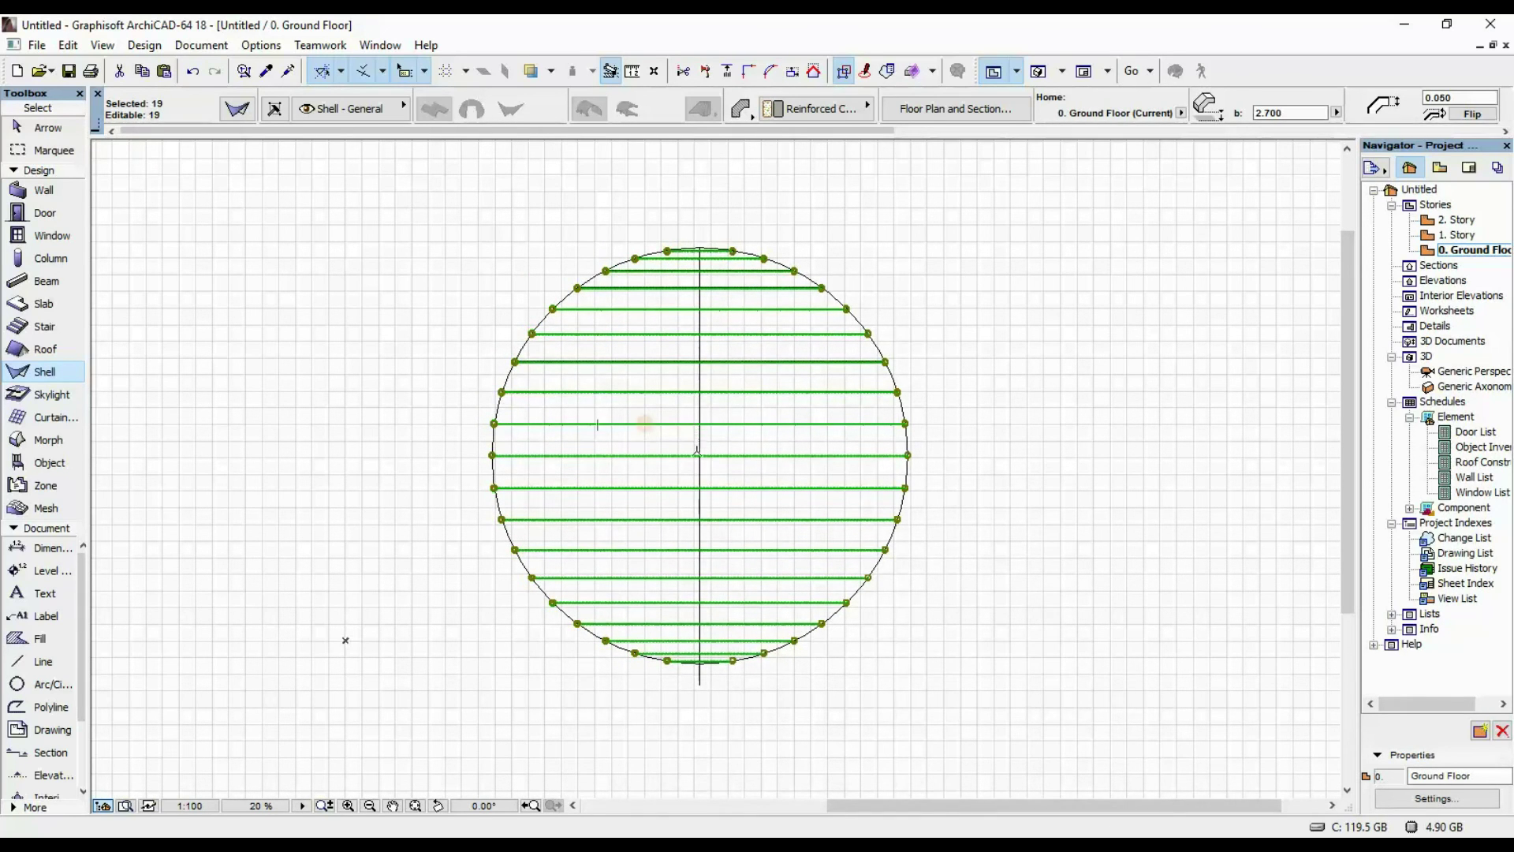
scroll(692, 425, up, 10)
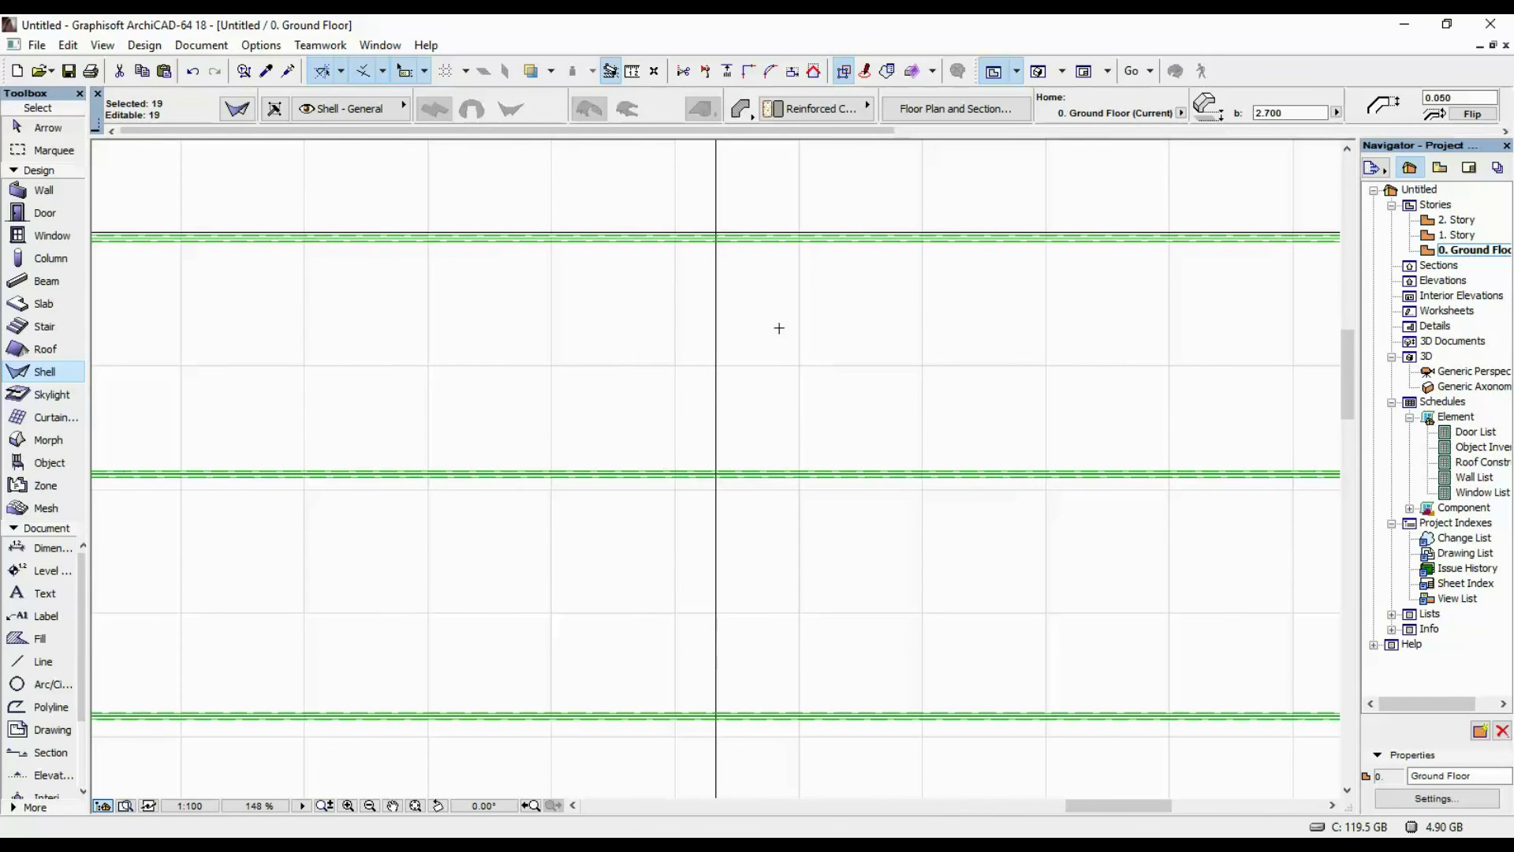
right_click(779, 328)
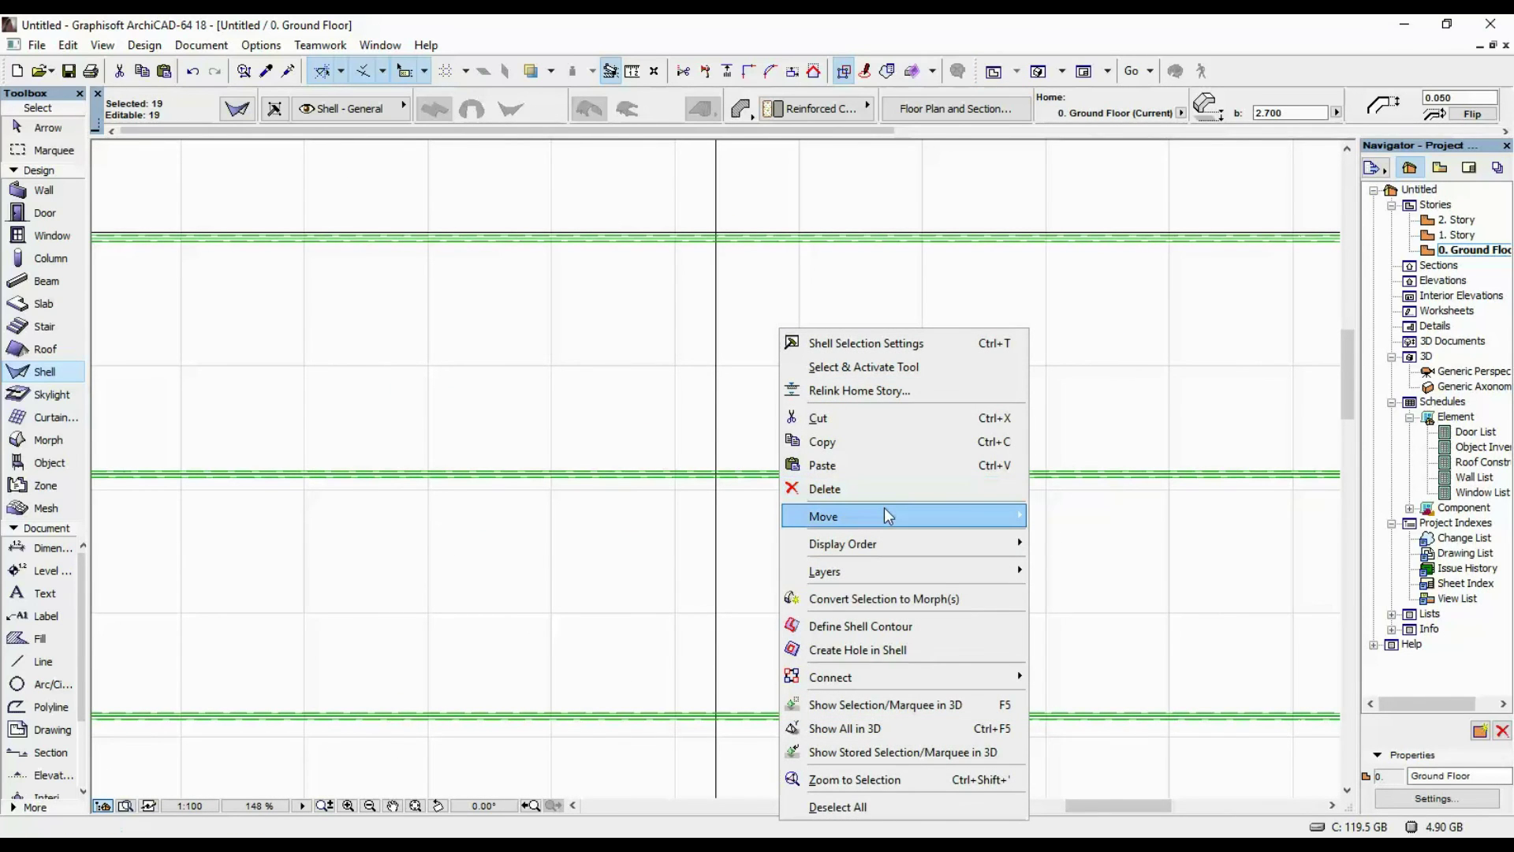
mouse_move(889, 516)
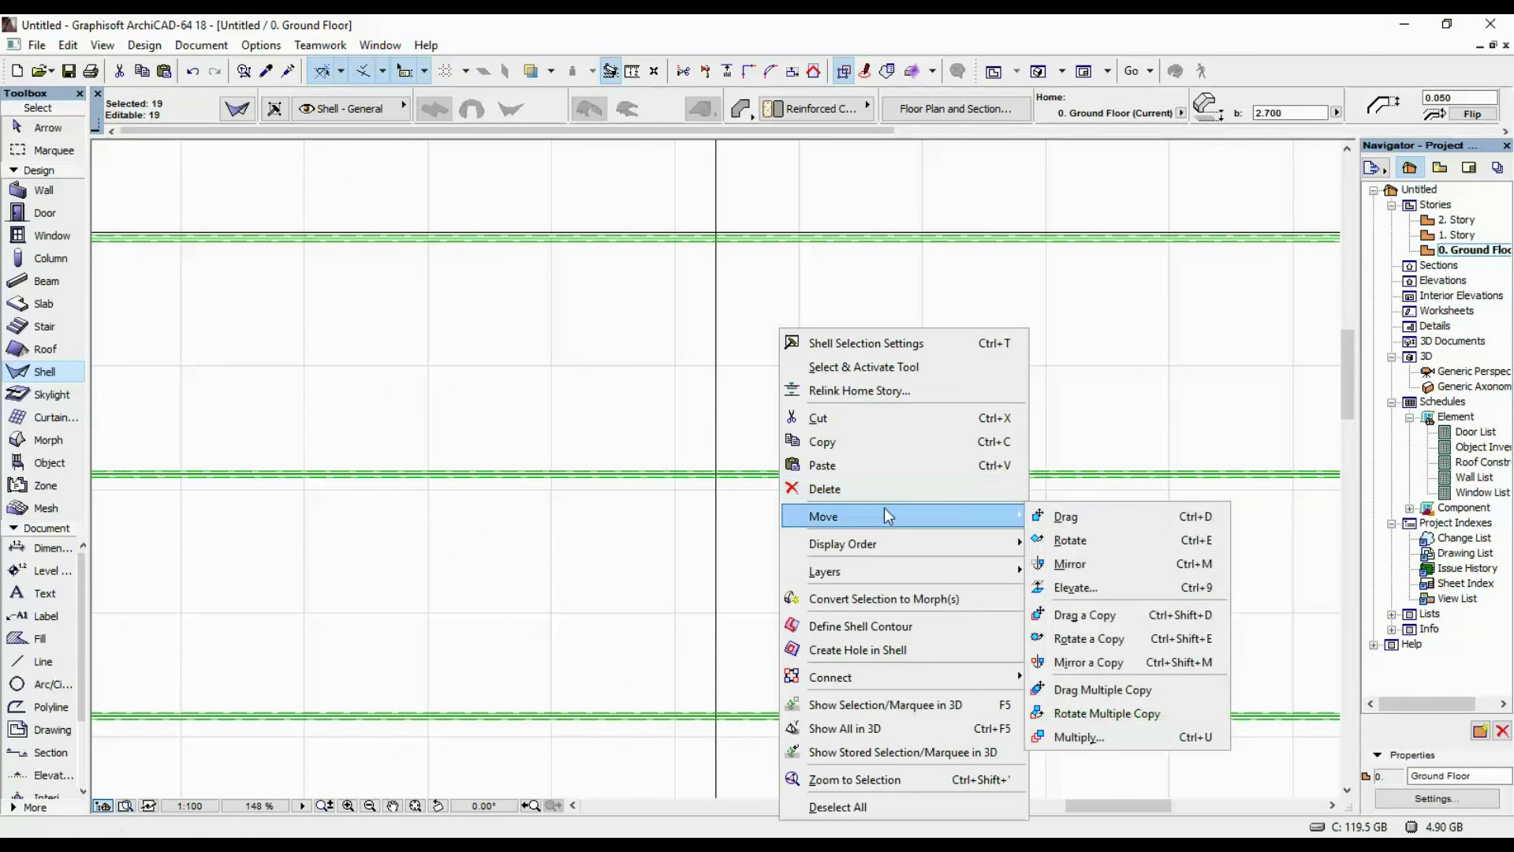
click(1100, 638)
scroll(701, 509, down, 12)
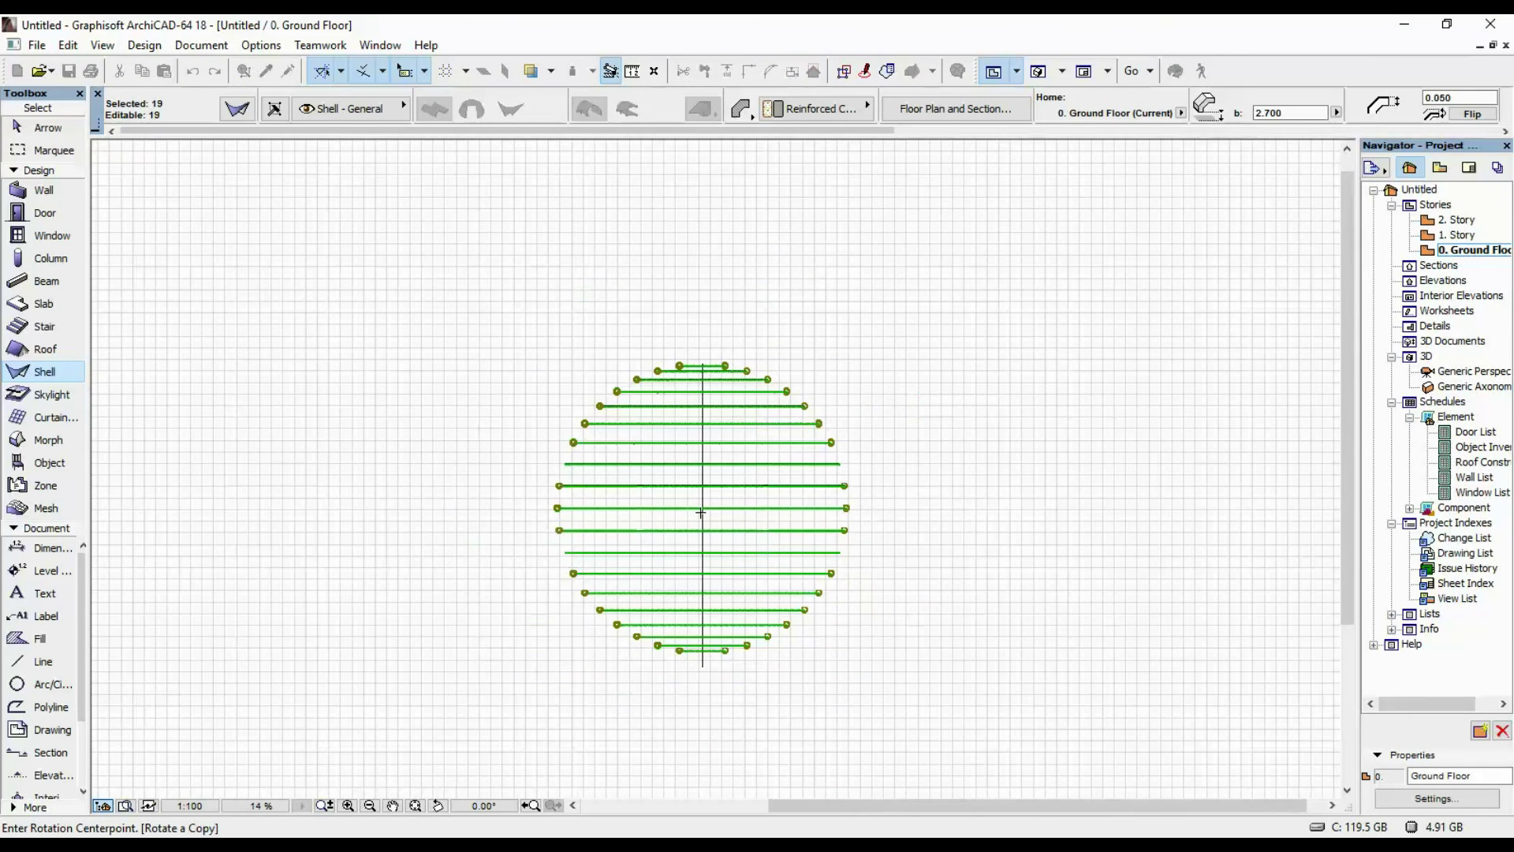
scroll(704, 505, up, 15)
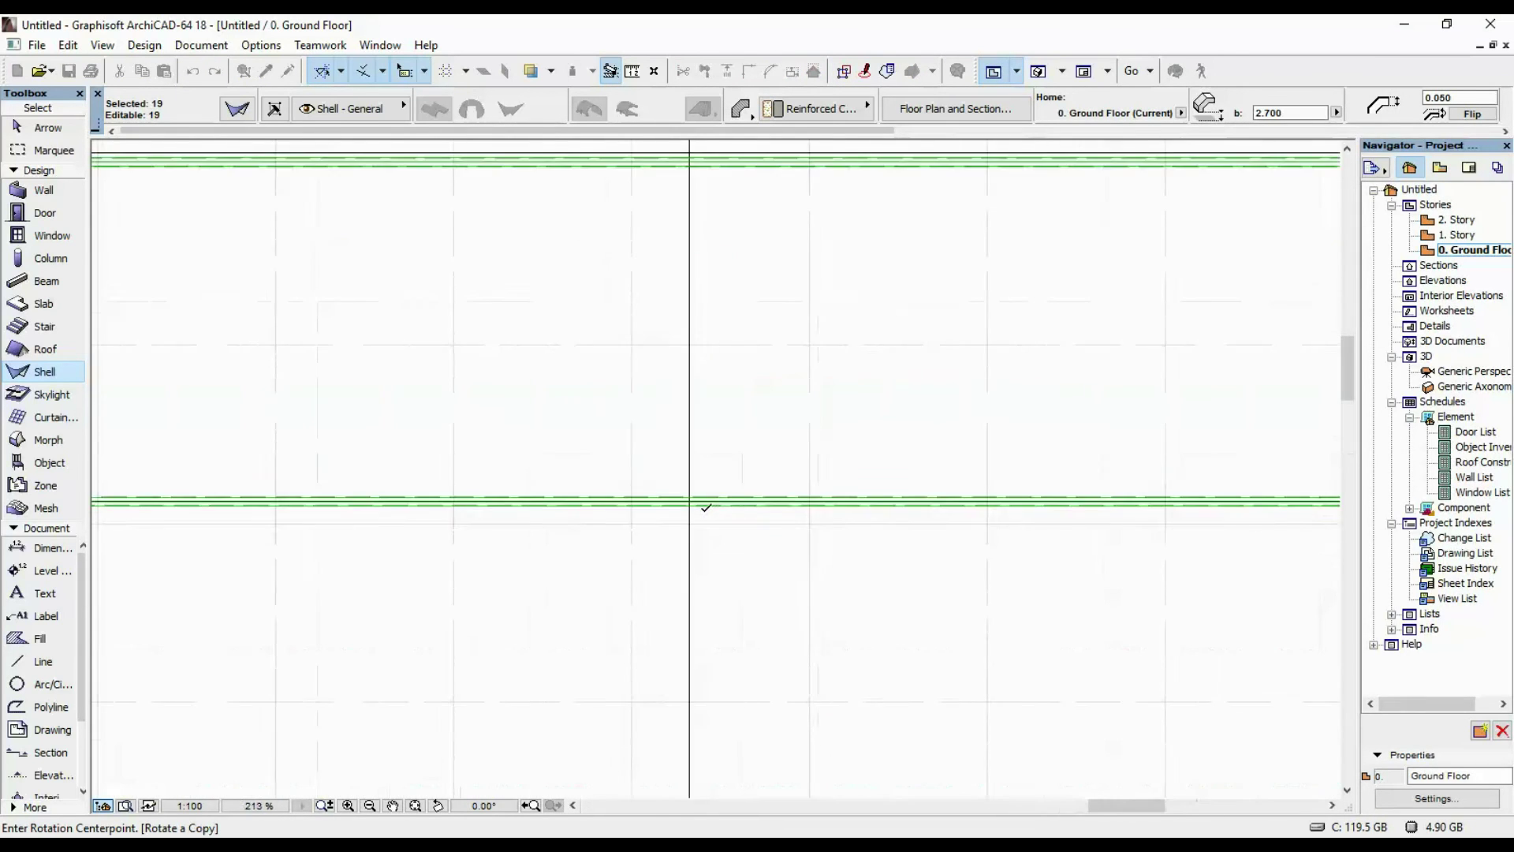
click(671, 484)
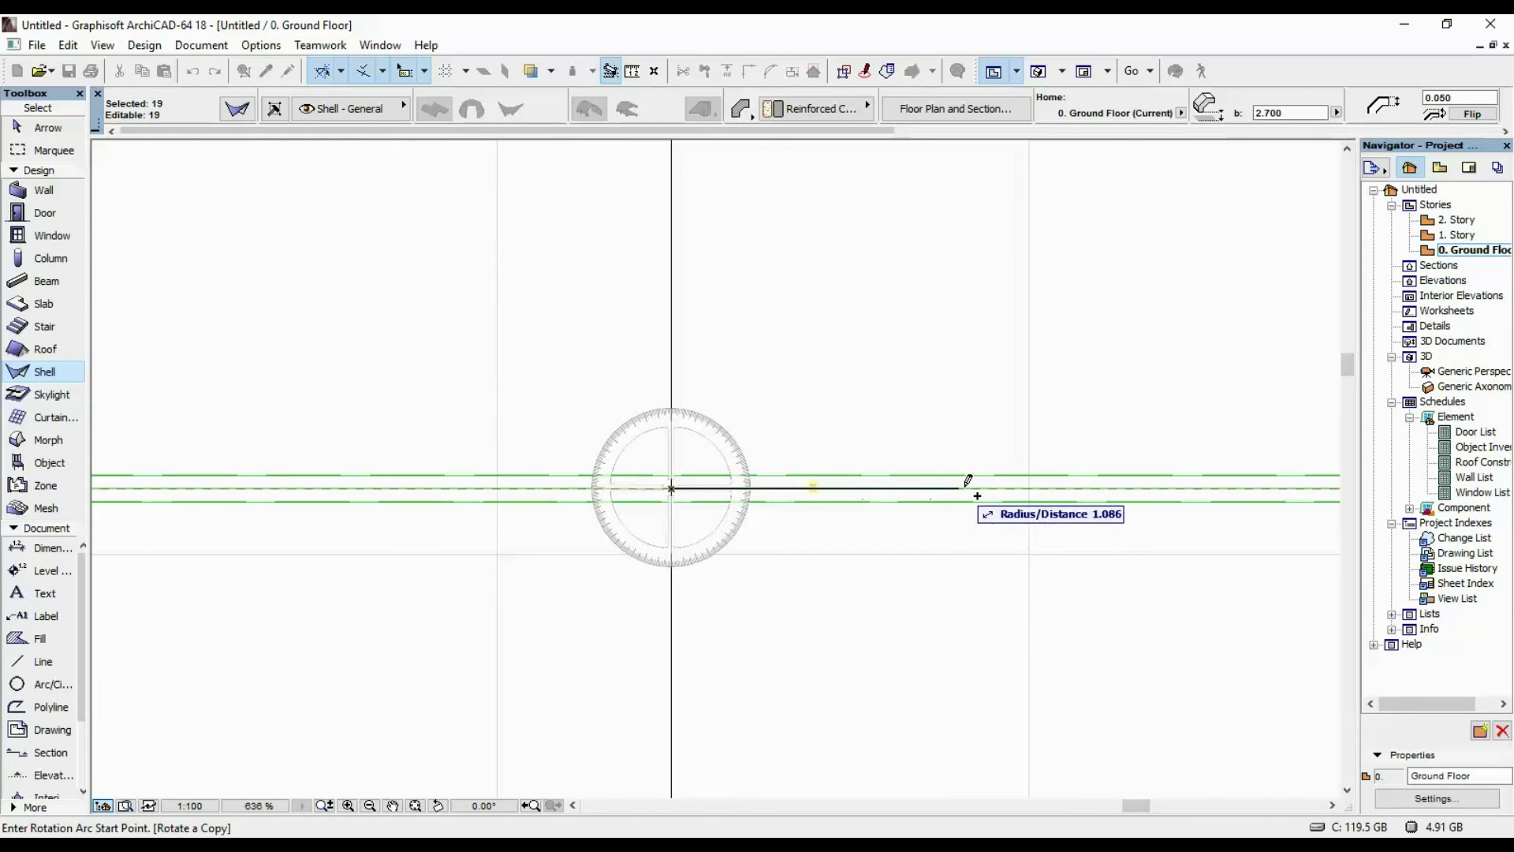
click(1010, 489)
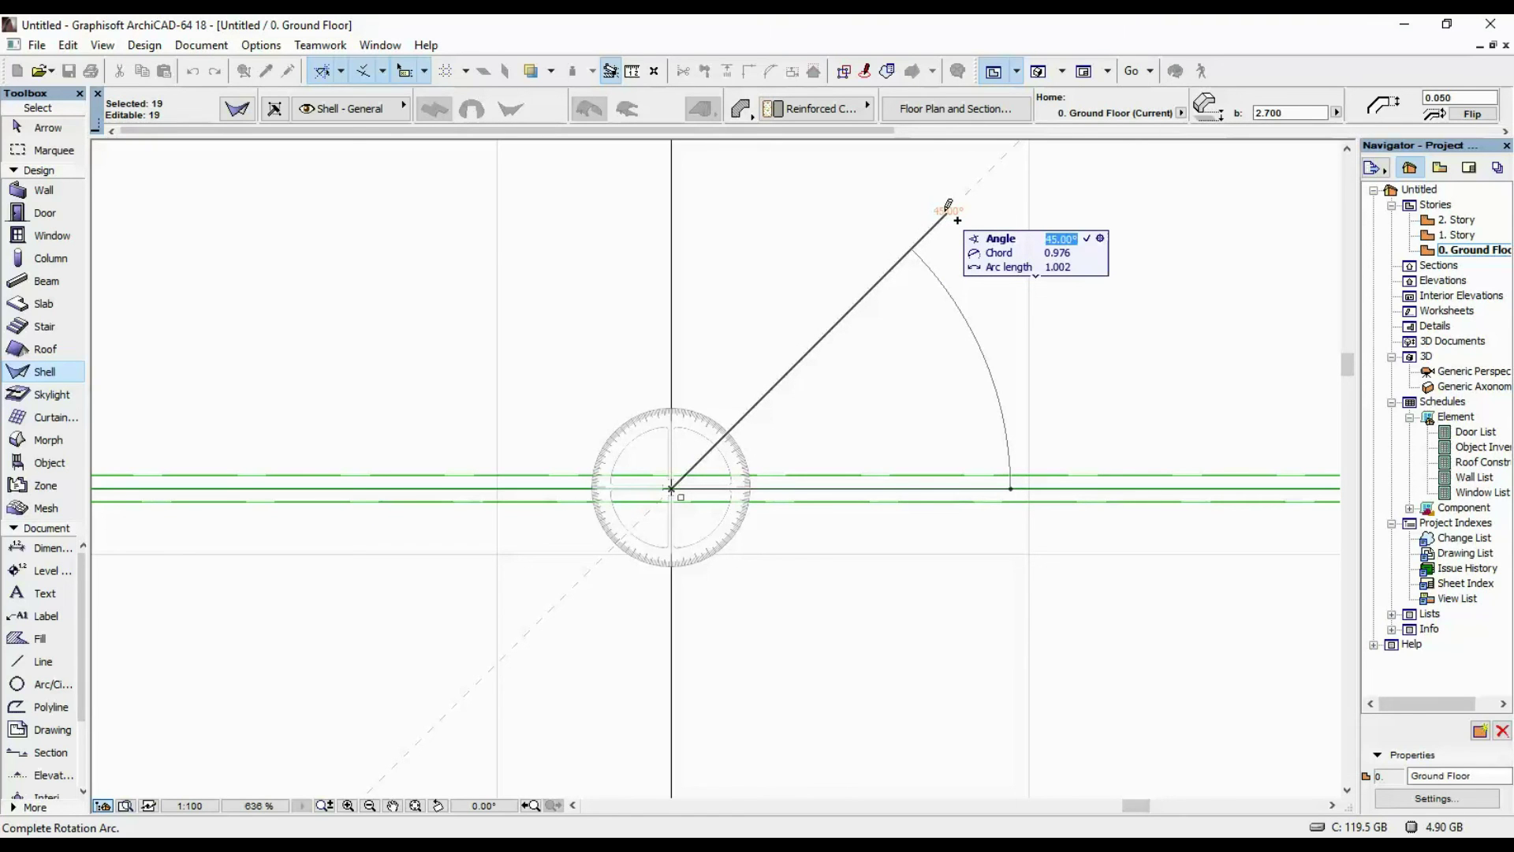
click(949, 206)
scroll(894, 374, down, 10)
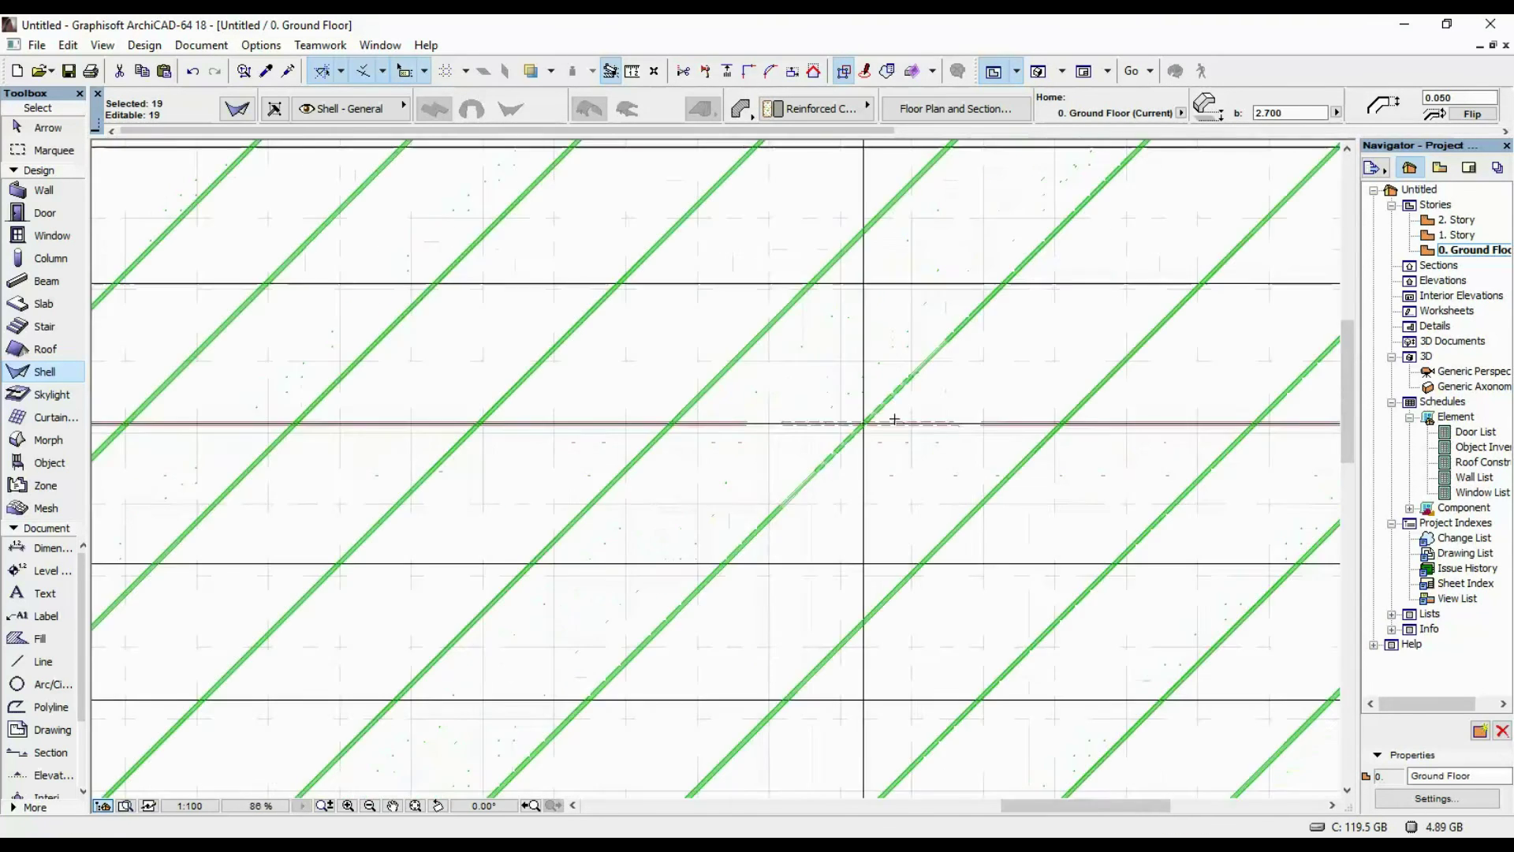
middle_drag(896, 412, 778, 412)
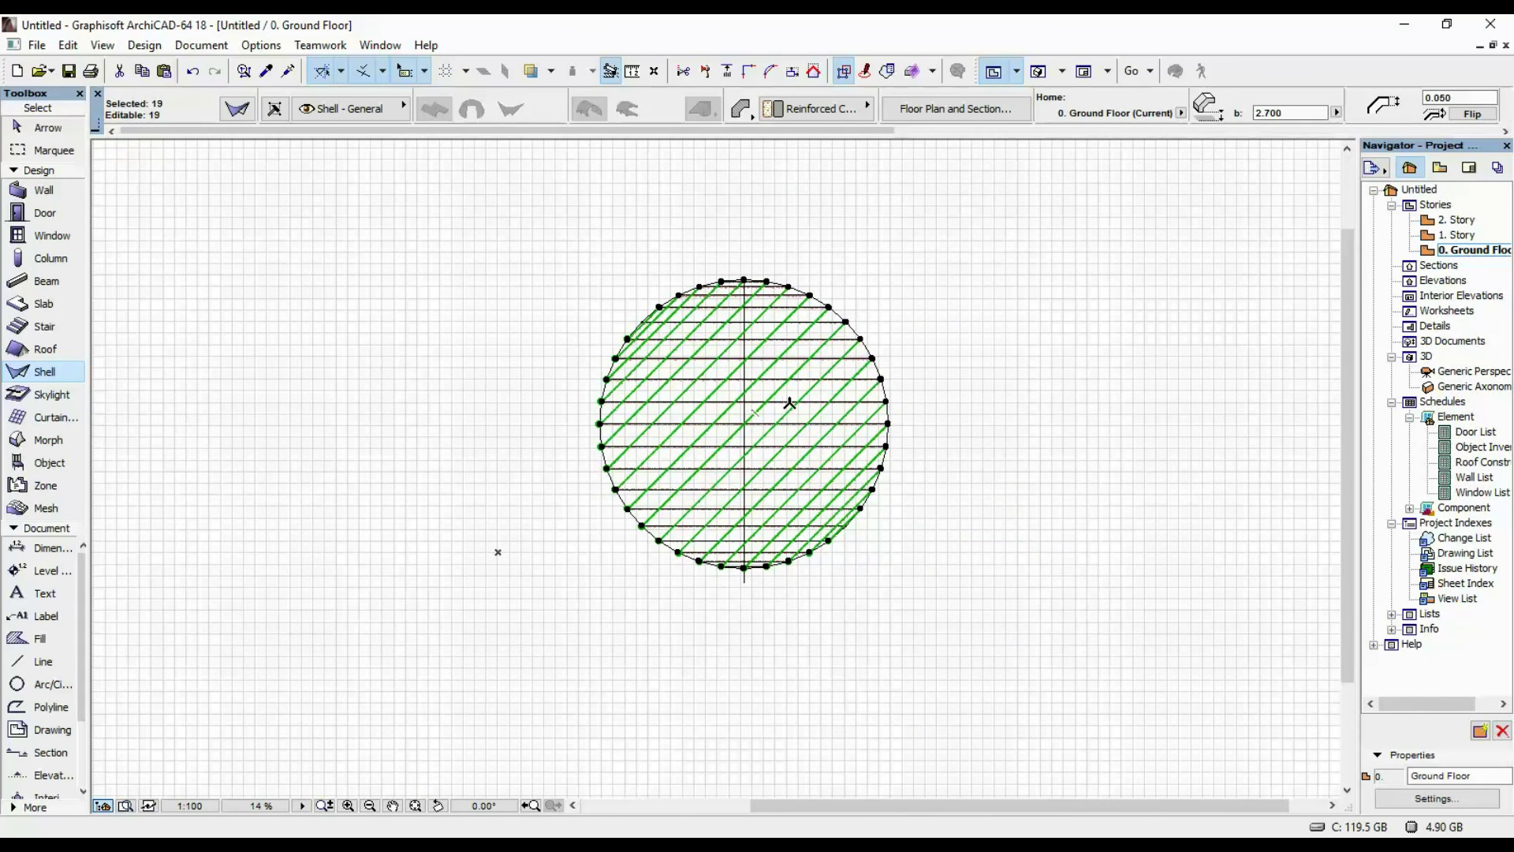
key(Escape)
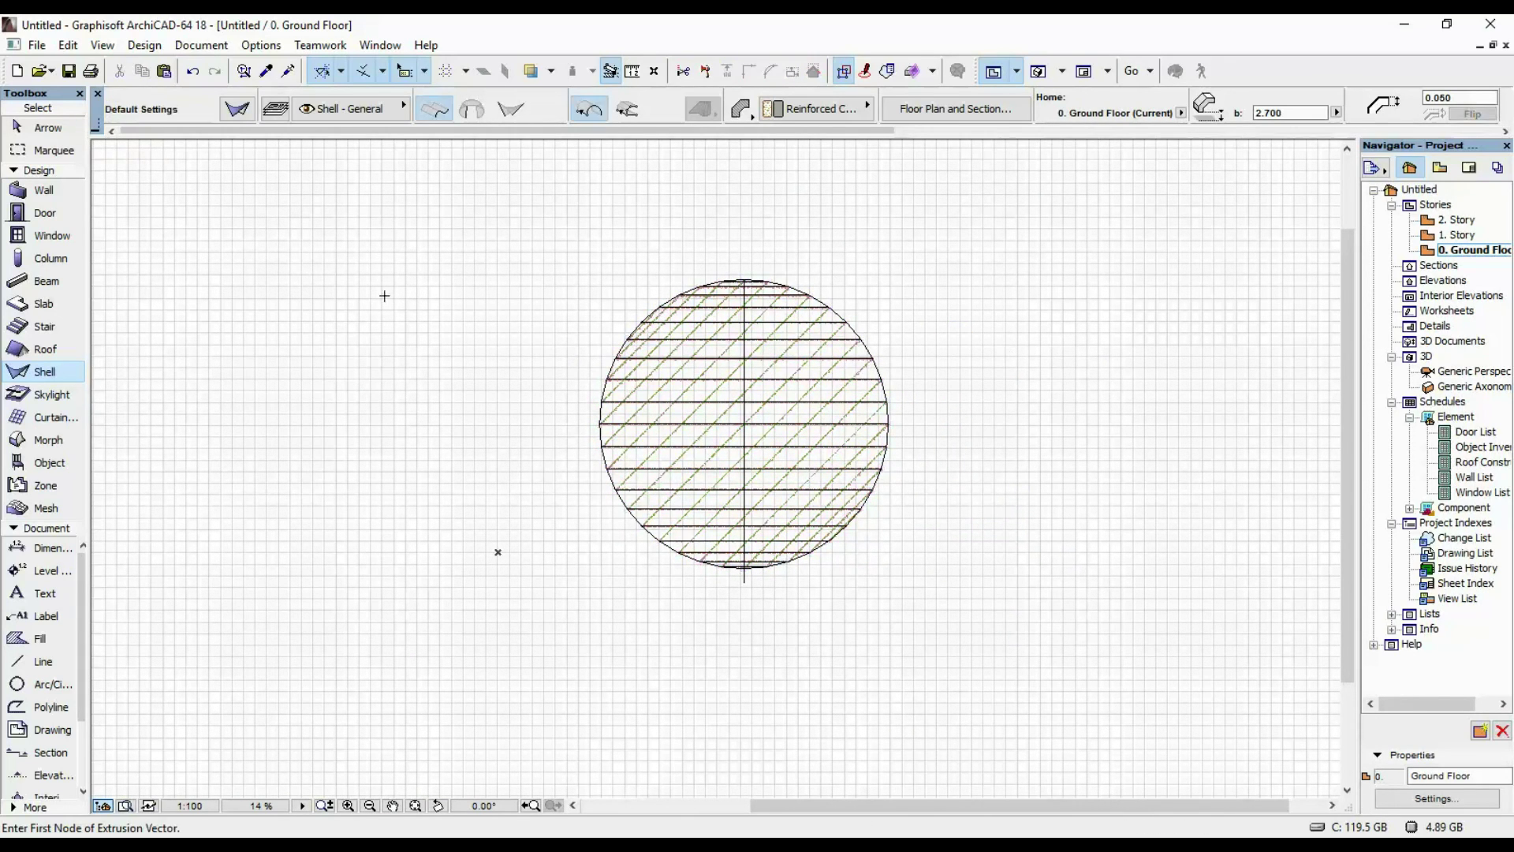
- Inspect the crossing shell arcs in the 3D perspective, fitted to the window and seen from another angle, and return to the ground floor plan
click(47, 150)
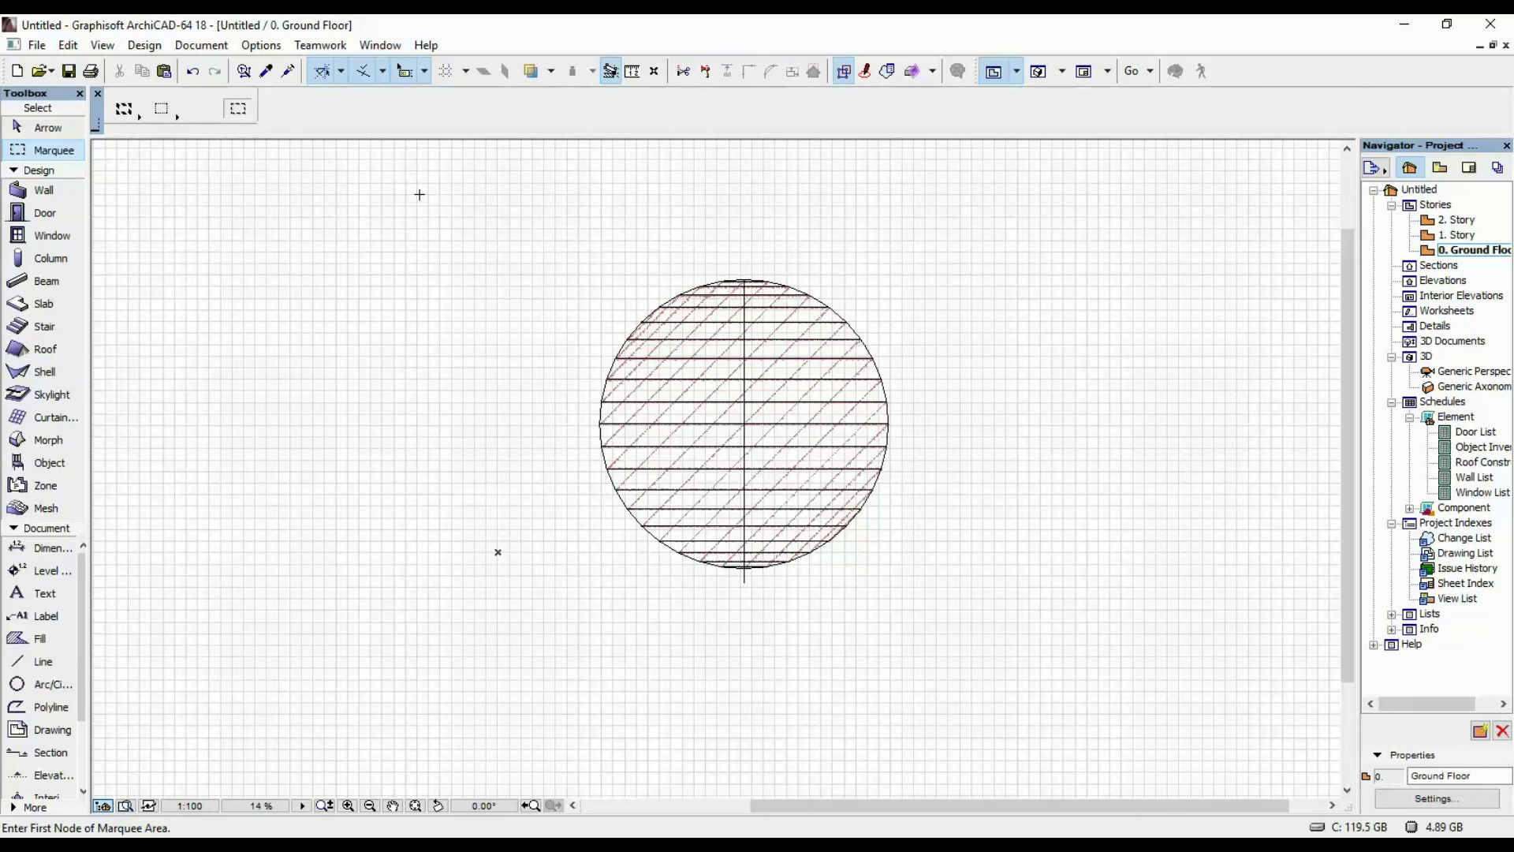
key(F3)
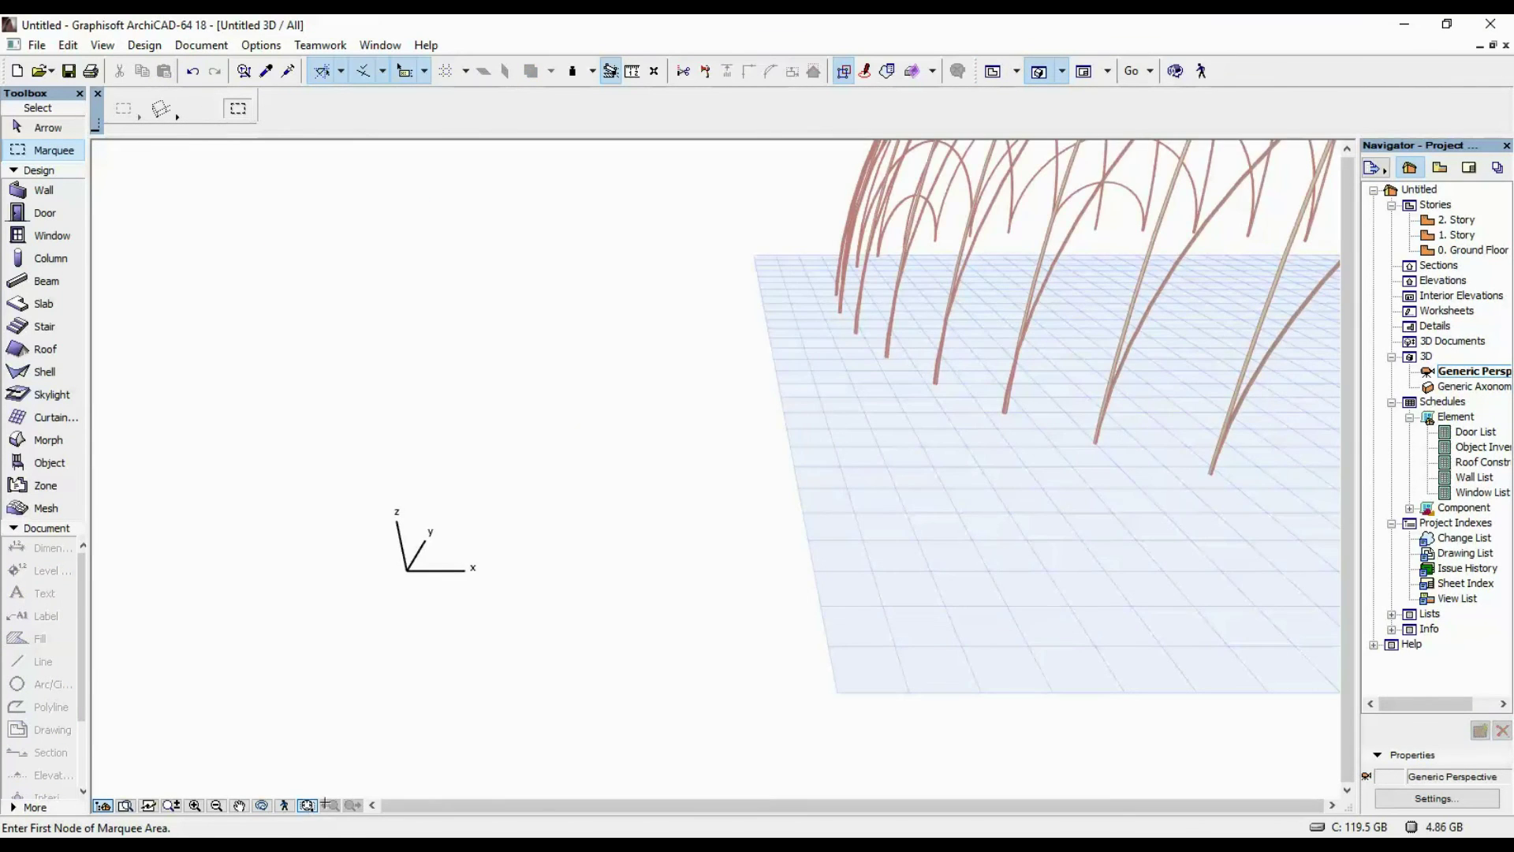
click(308, 804)
shift+middle_drag(779, 528, 920, 513)
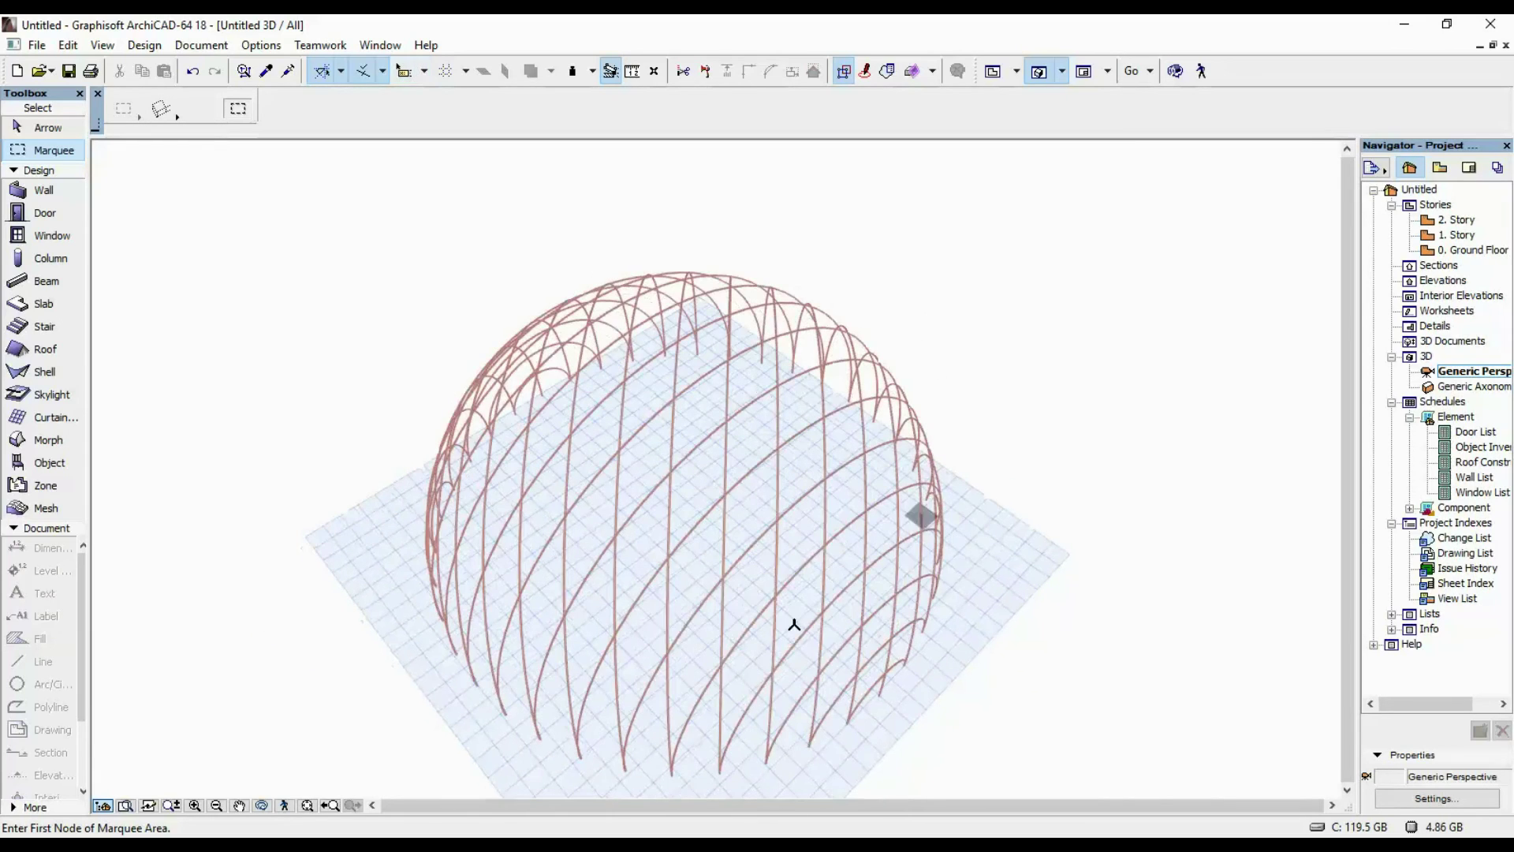
key(F2)
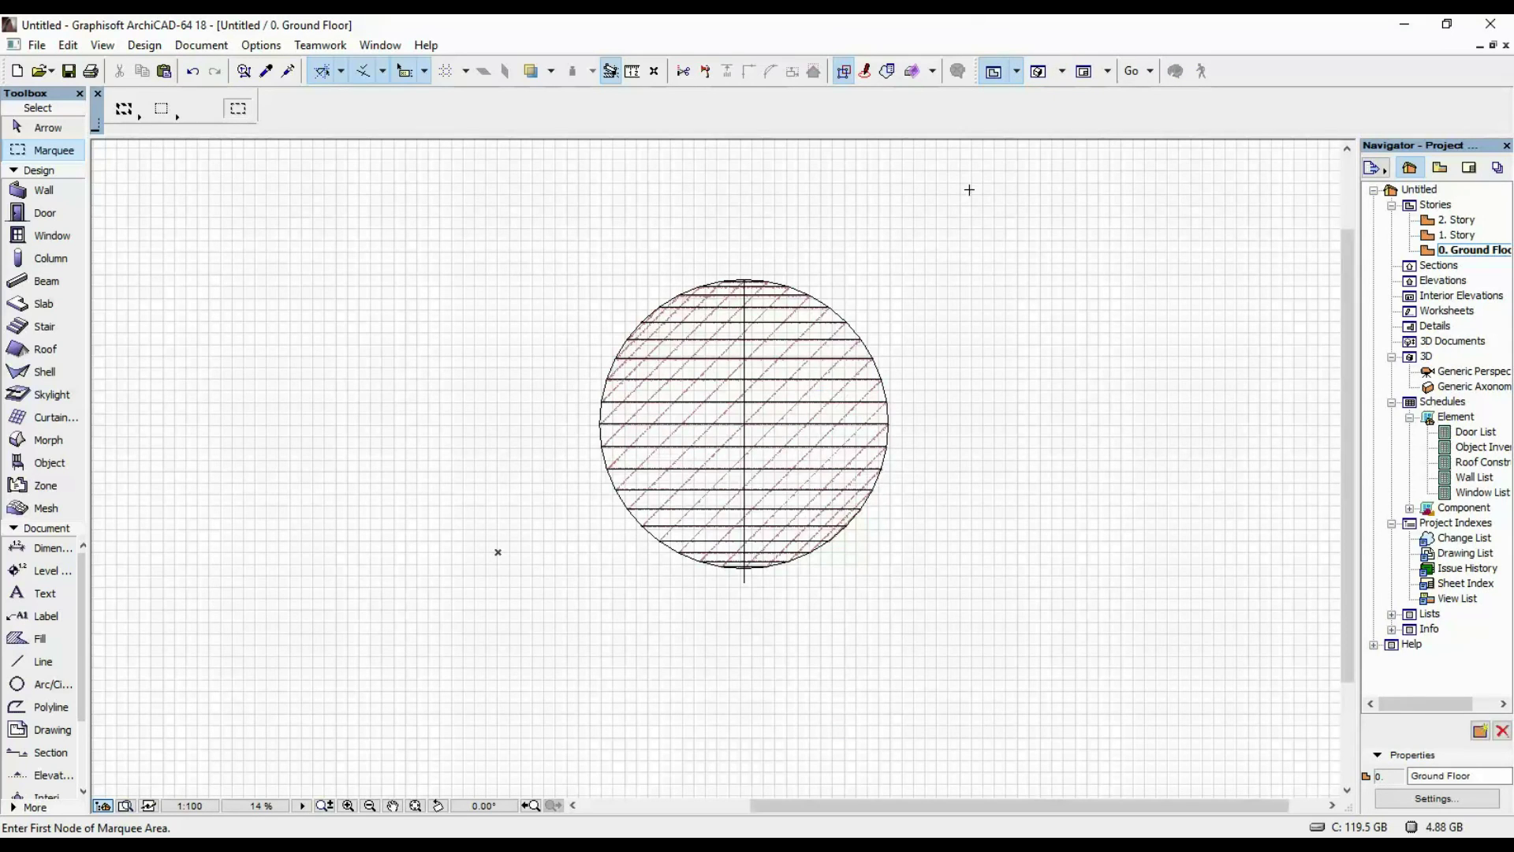
middle_drag(868, 369, 800, 319)
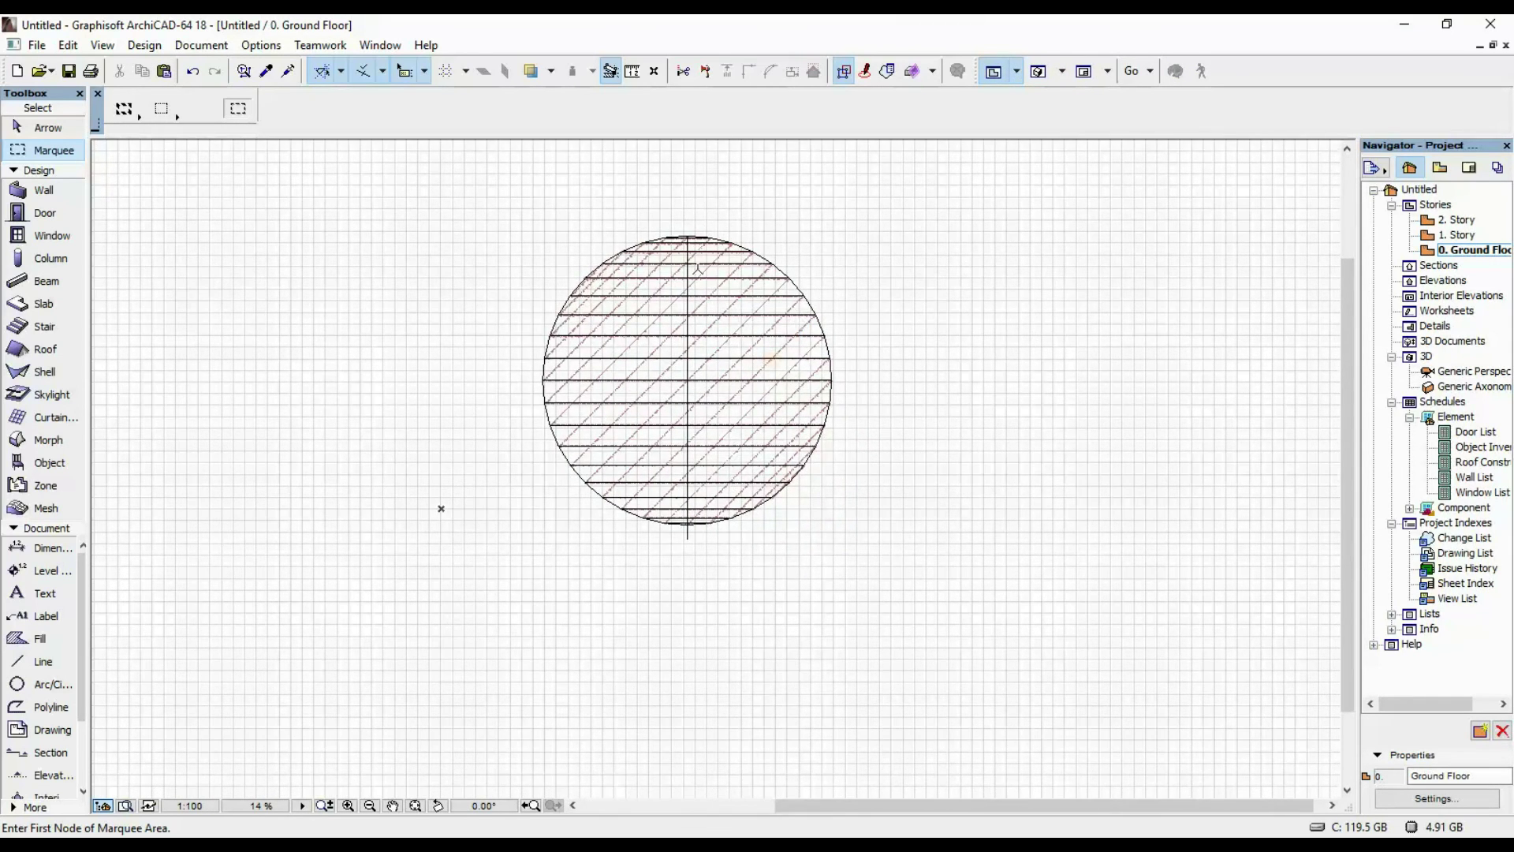
scroll(697, 269, up, 2)
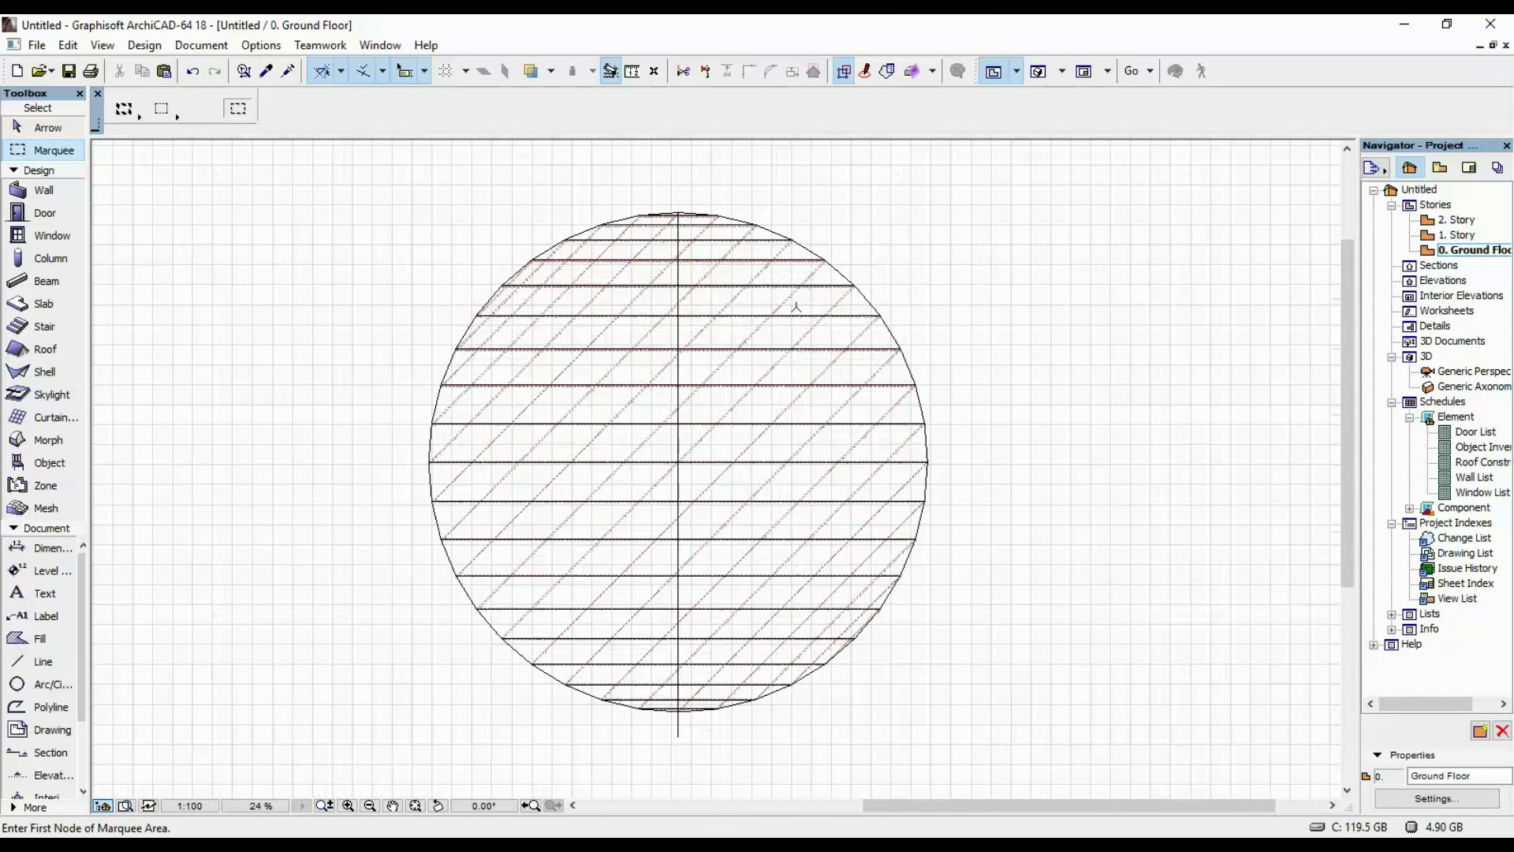
- Select both arcs of the lattice circle, drag a horizontal copy 80 away beside the original, and clear the selection
click(842, 276)
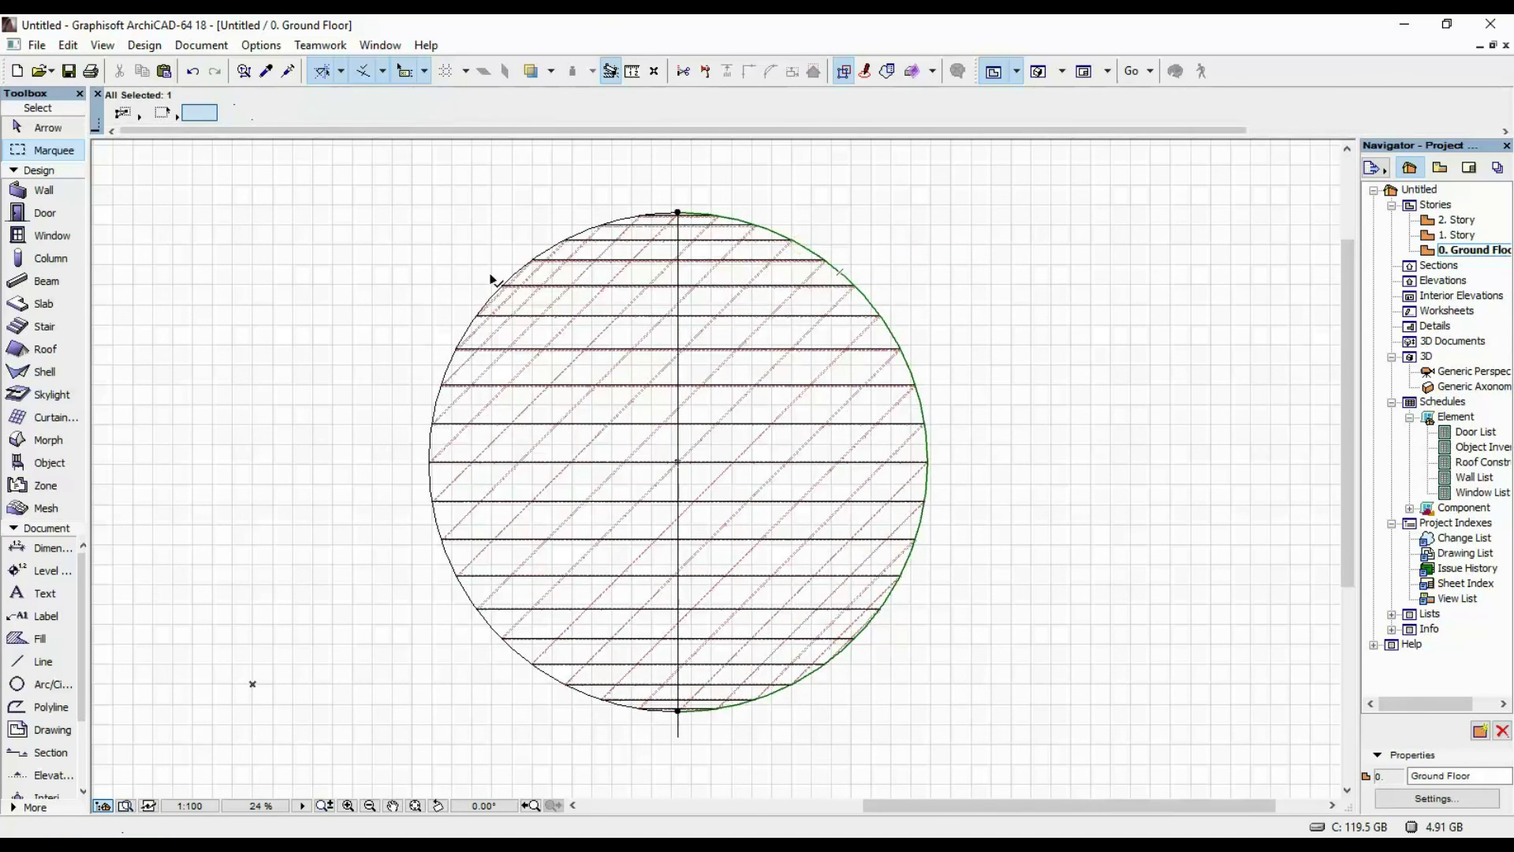
scroll(604, 347, down, 3)
scroll(753, 347, up, 1)
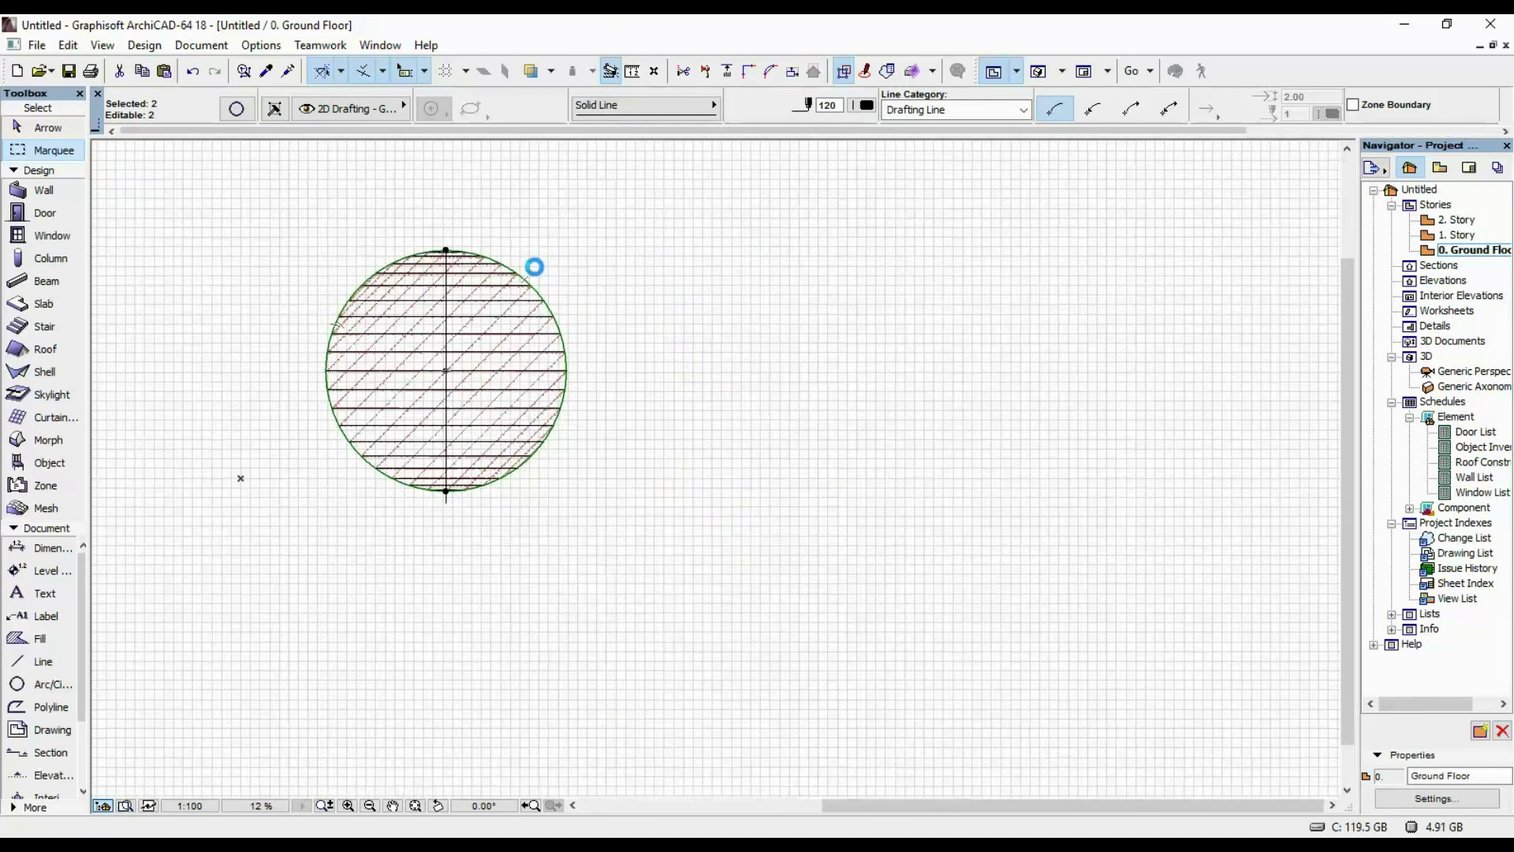
right_click(508, 241)
mouse_move(604, 405)
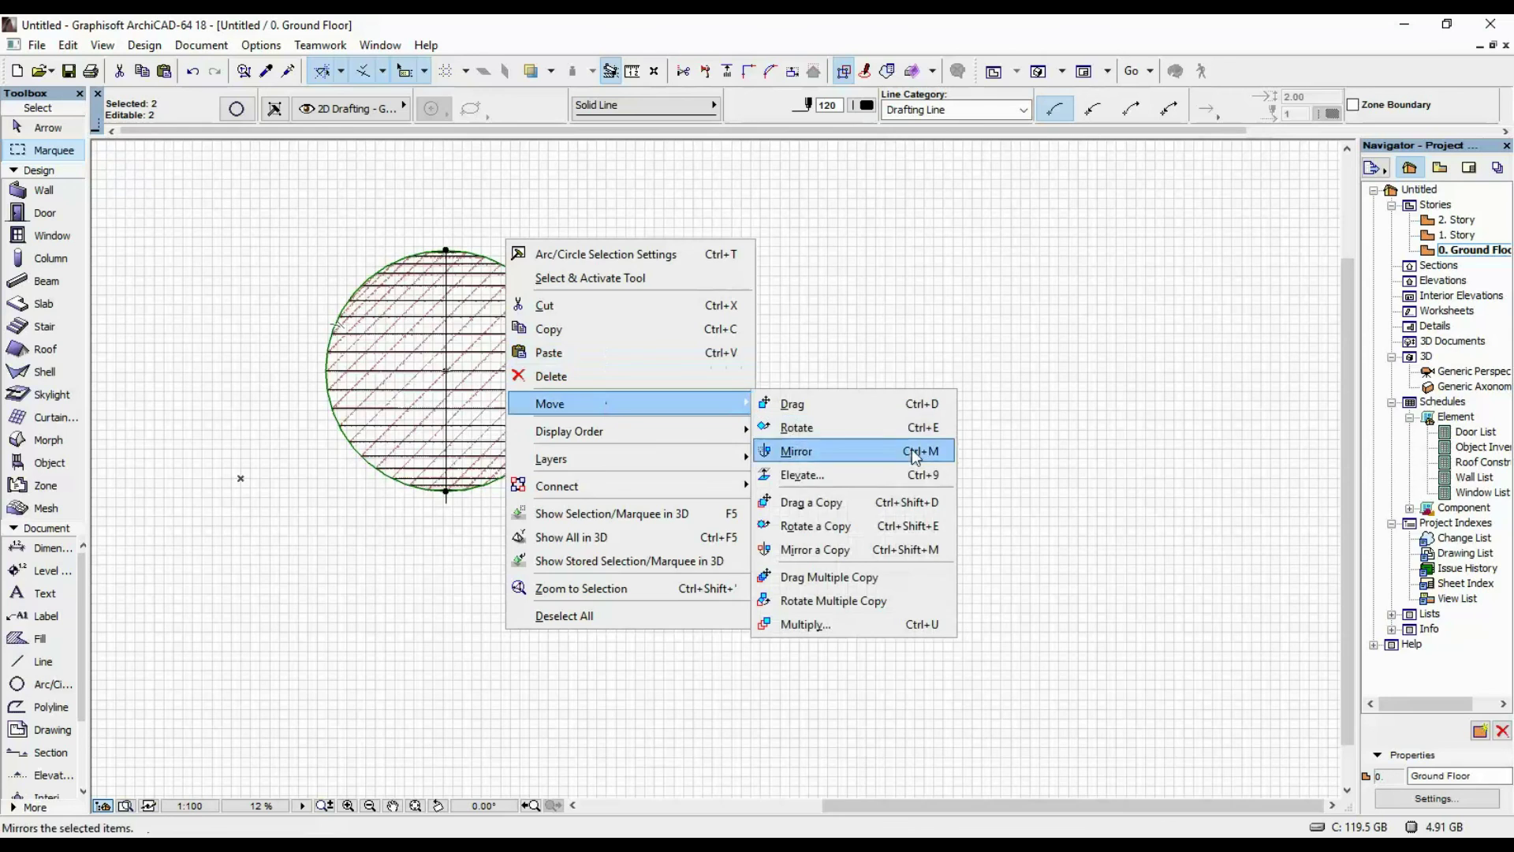
click(891, 505)
click(549, 256)
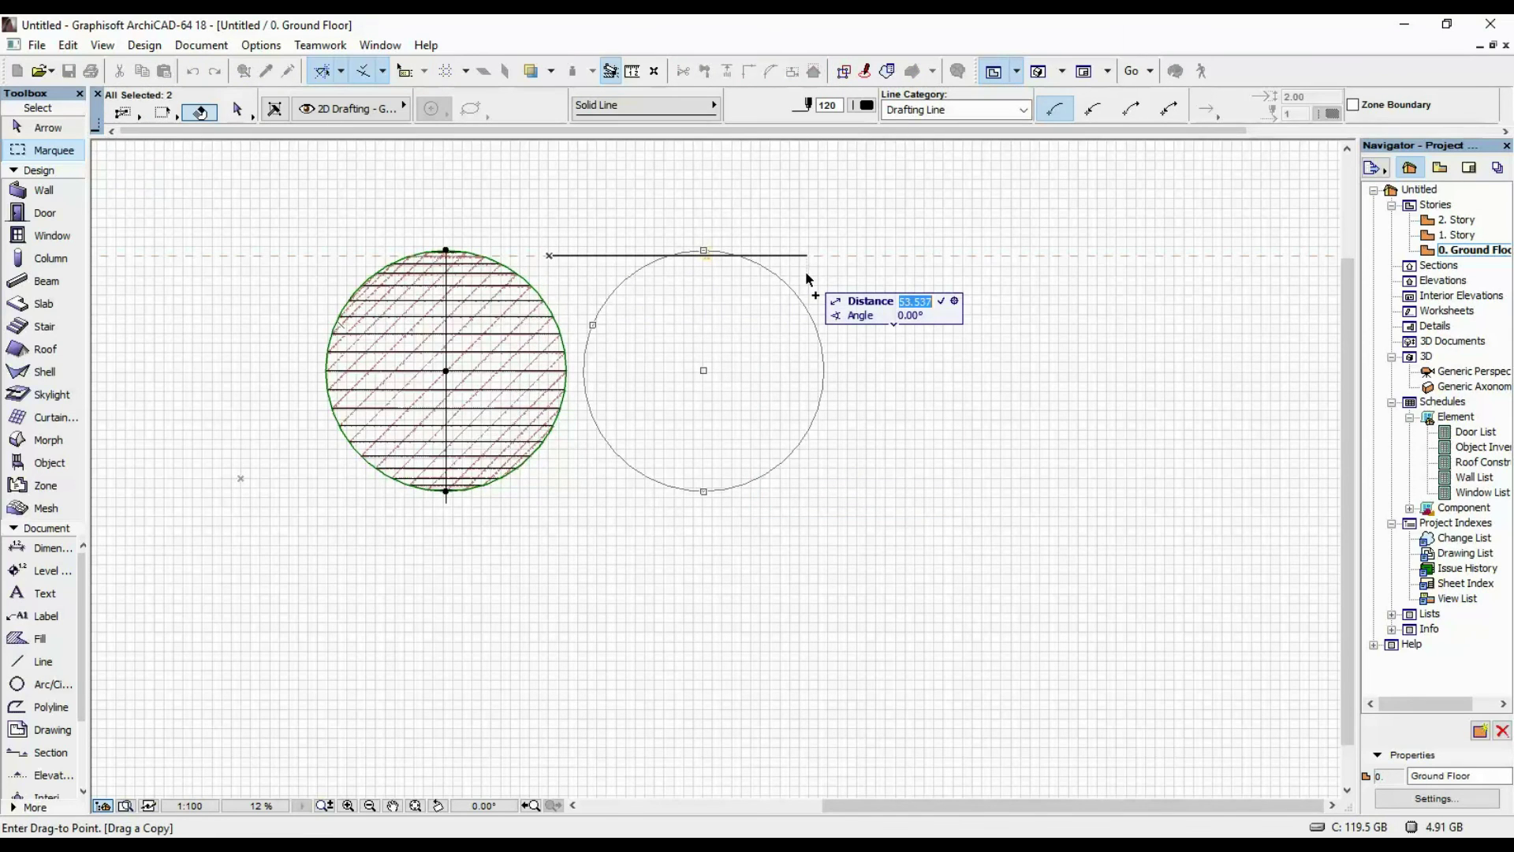
text(80)
key(Return)
key(Escape)
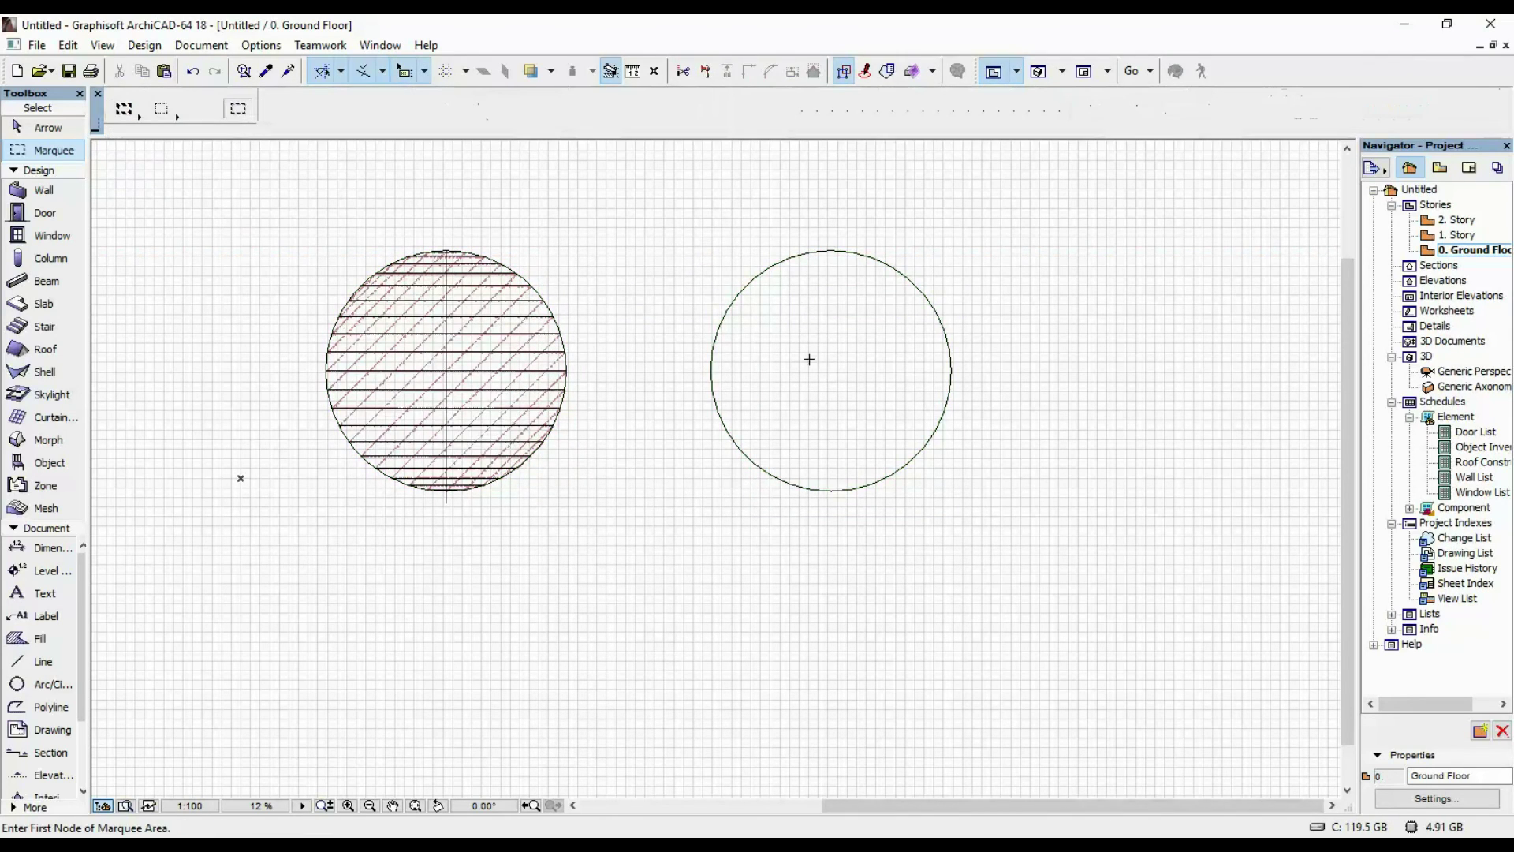
- Draw a horizontal line from the copied circle's leftmost point to its centre
scroll(827, 320, up, 2)
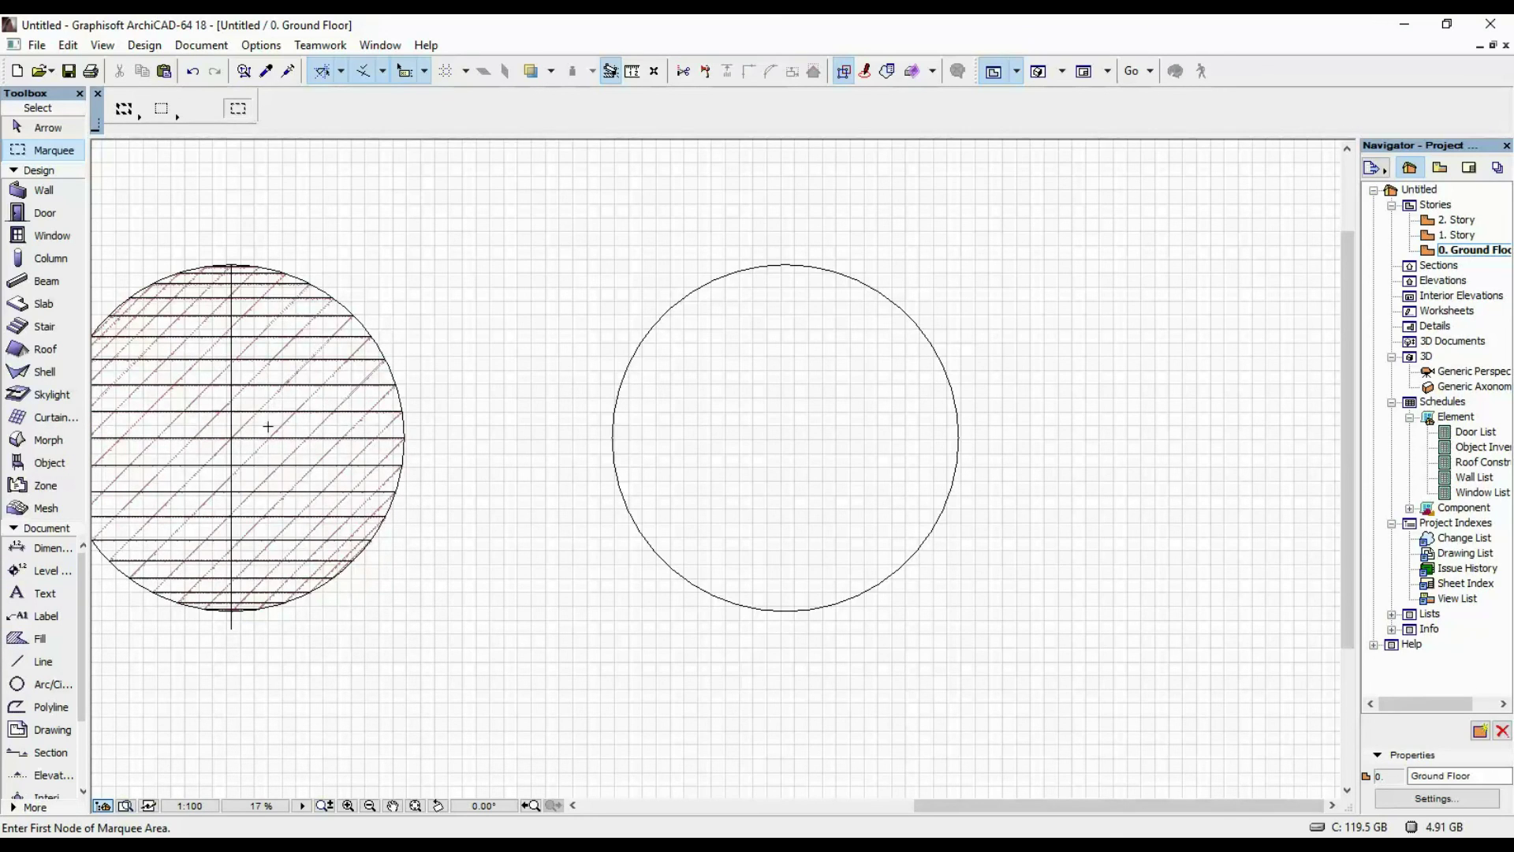
alt+click(796, 264)
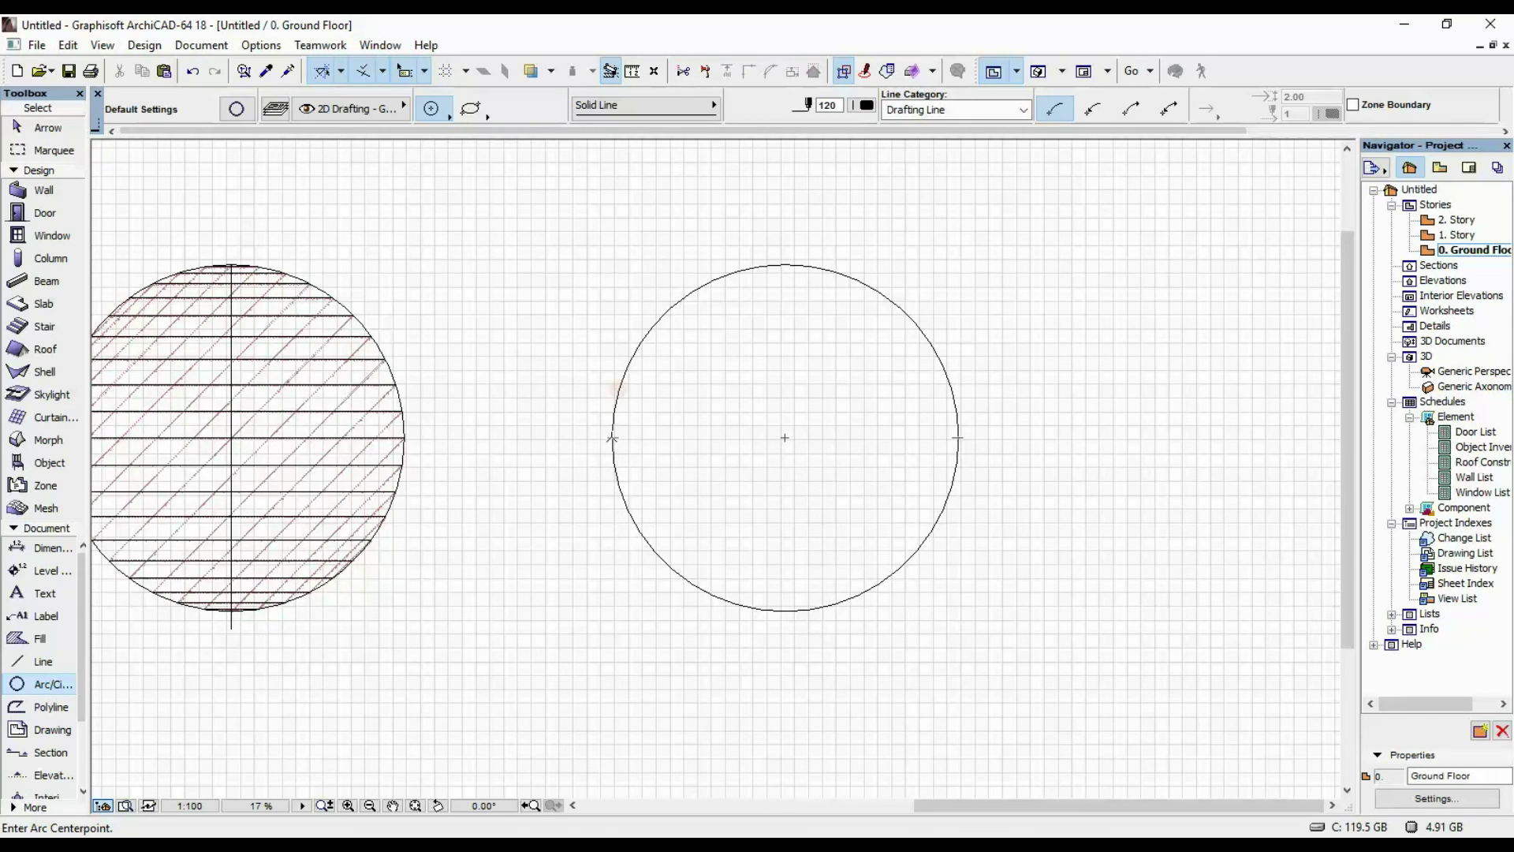
click(612, 437)
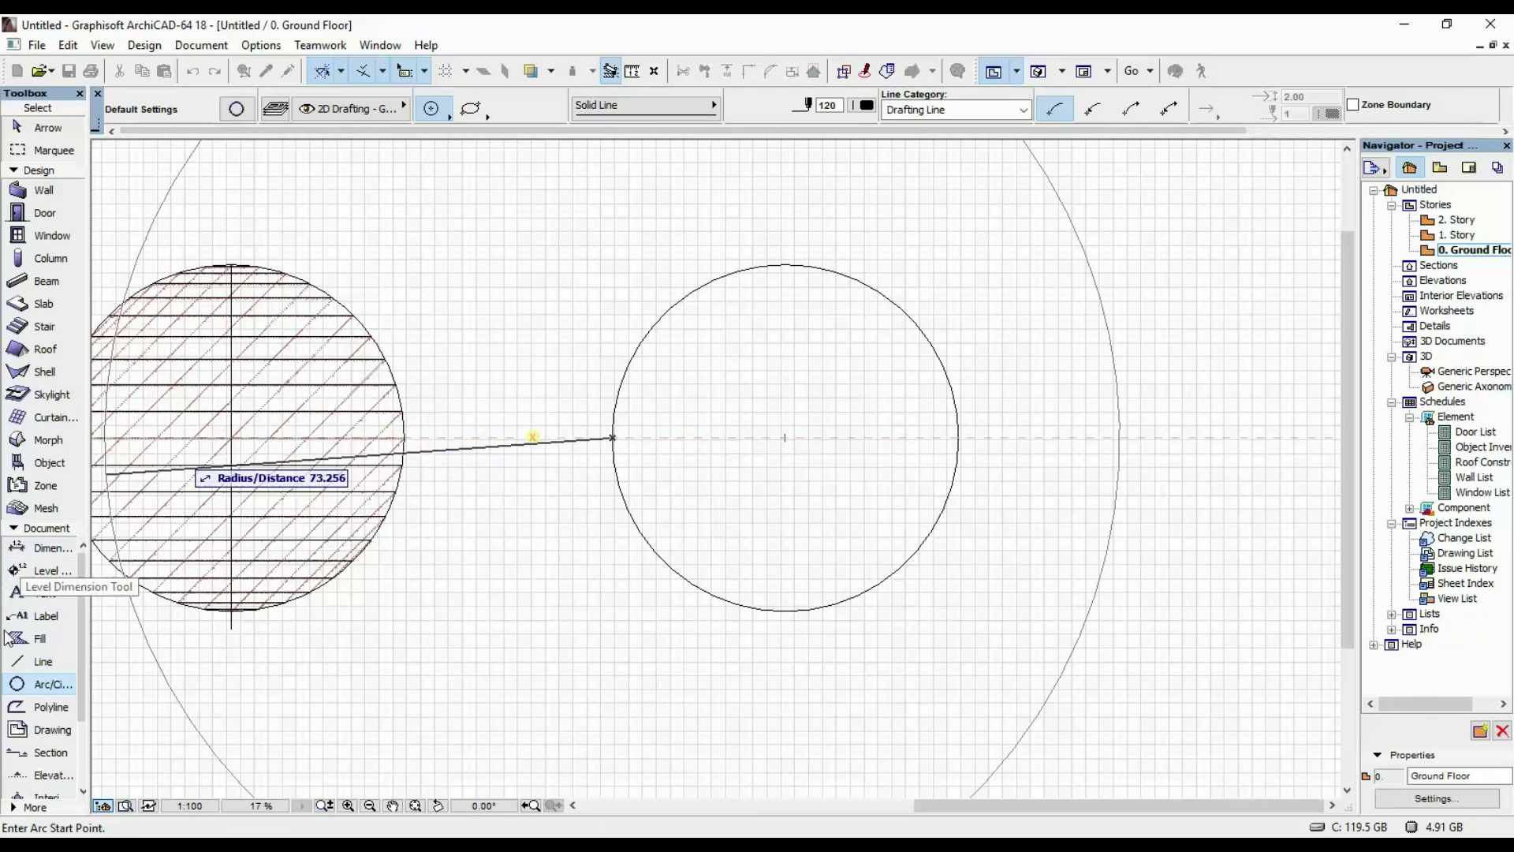
click(41, 661)
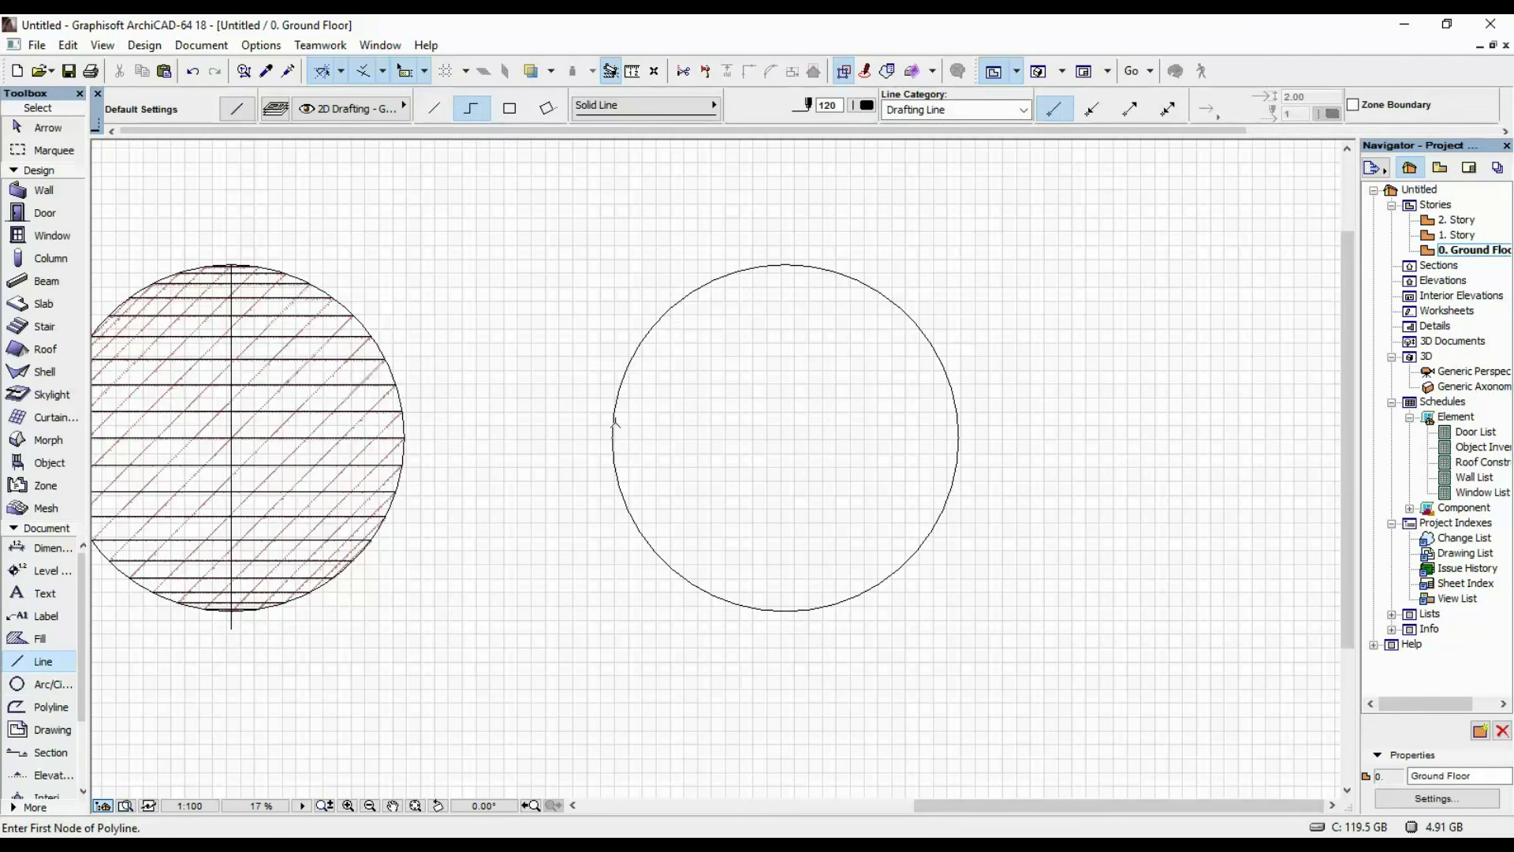
click(613, 437)
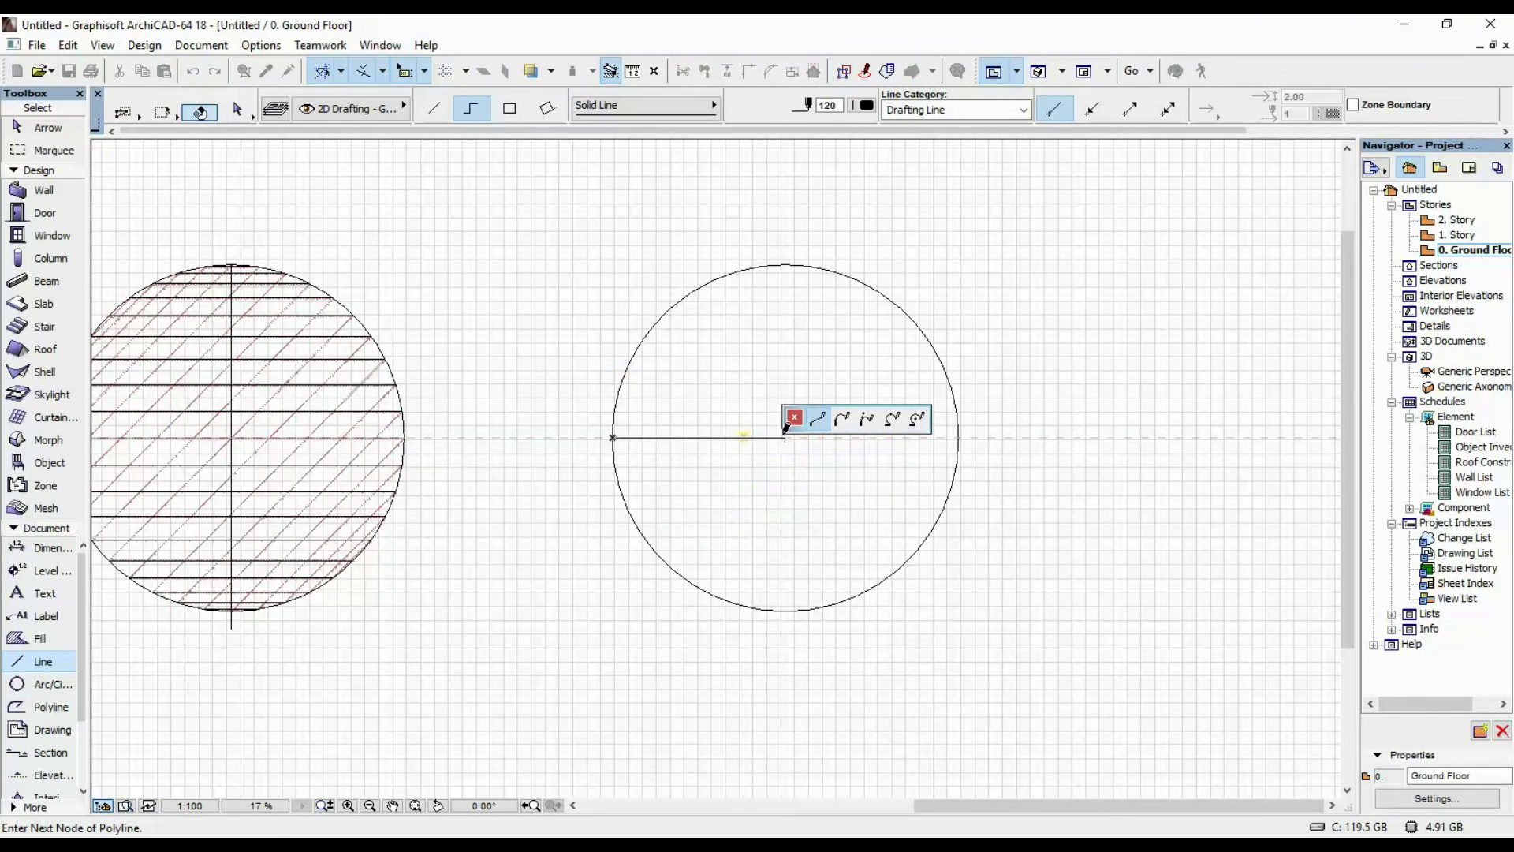
click(784, 437)
- Draw a small circle centred on the radius line's midpoint and reaching the large circle's centre
alt+click(632, 348)
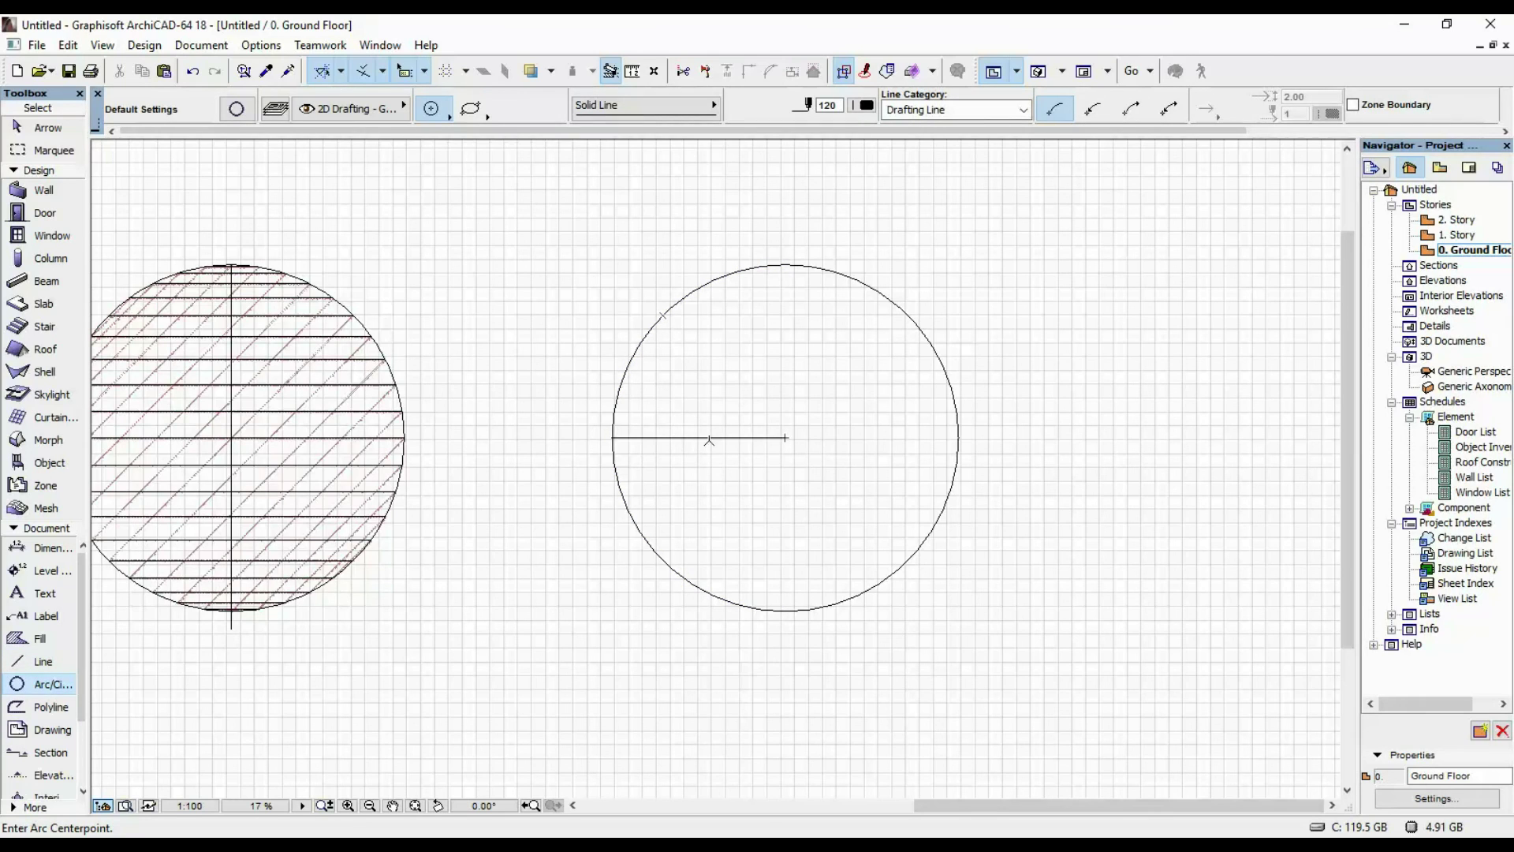
click(699, 437)
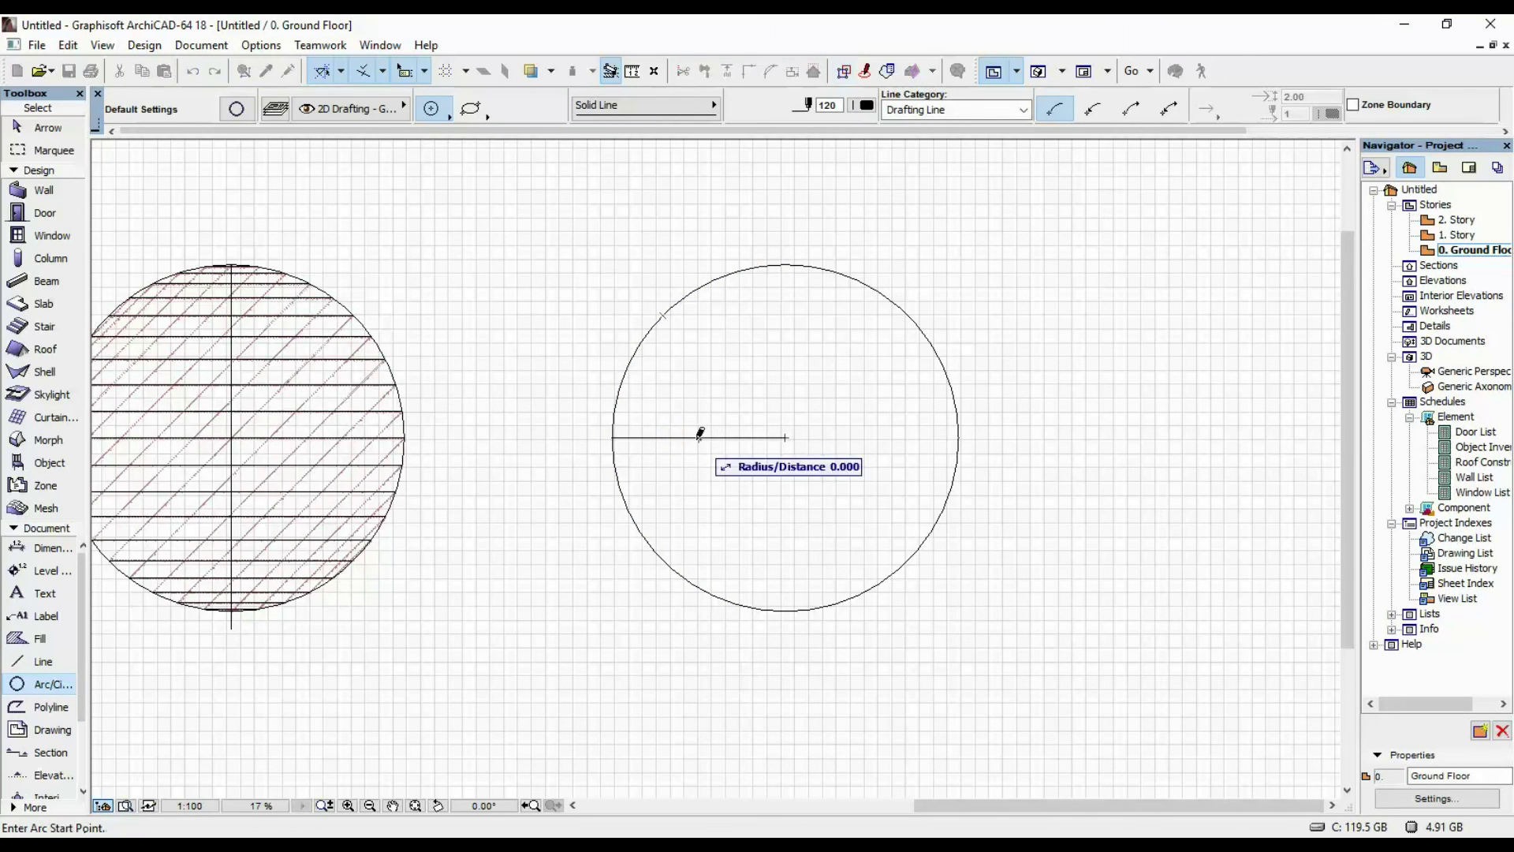
click(787, 433)
click(787, 433)
- Move the small circle 12.5 horizontally so its centre sits on the large circle's leftmost point
shift+click(785, 436)
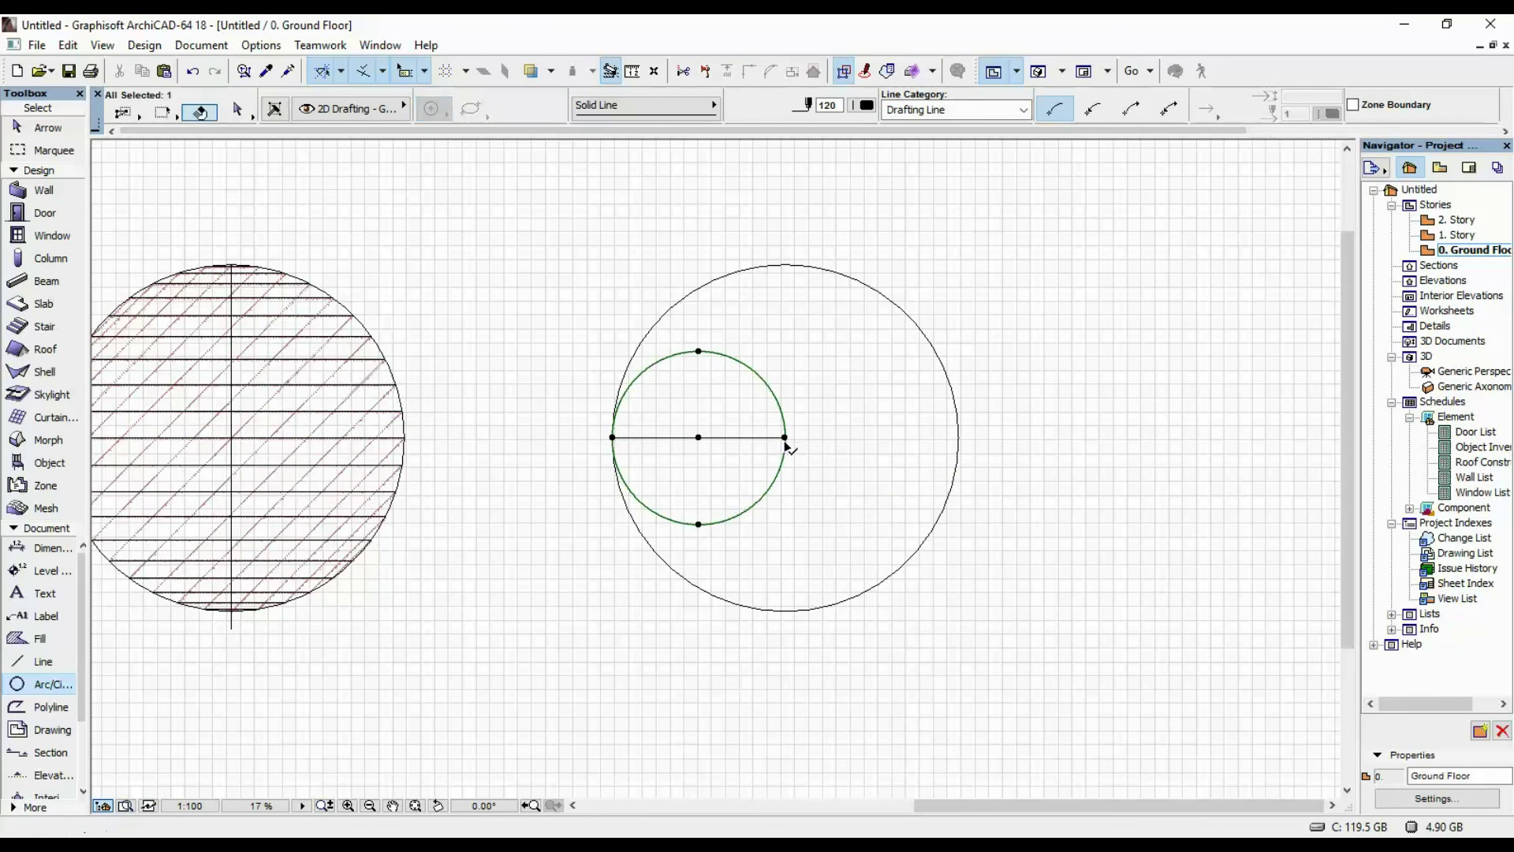
key(ctrl+d)
click(698, 436)
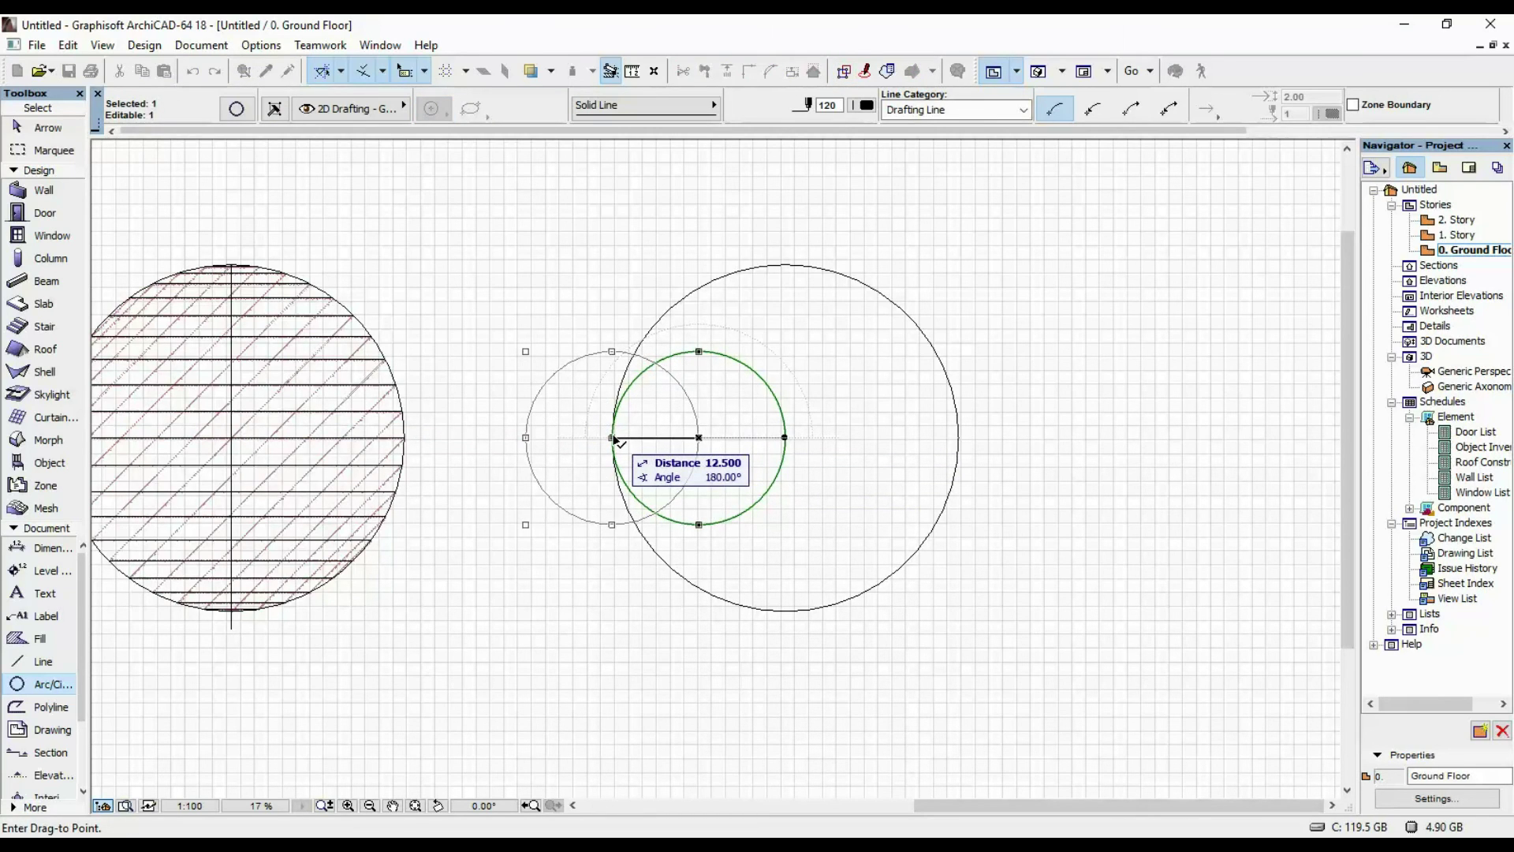
click(615, 438)
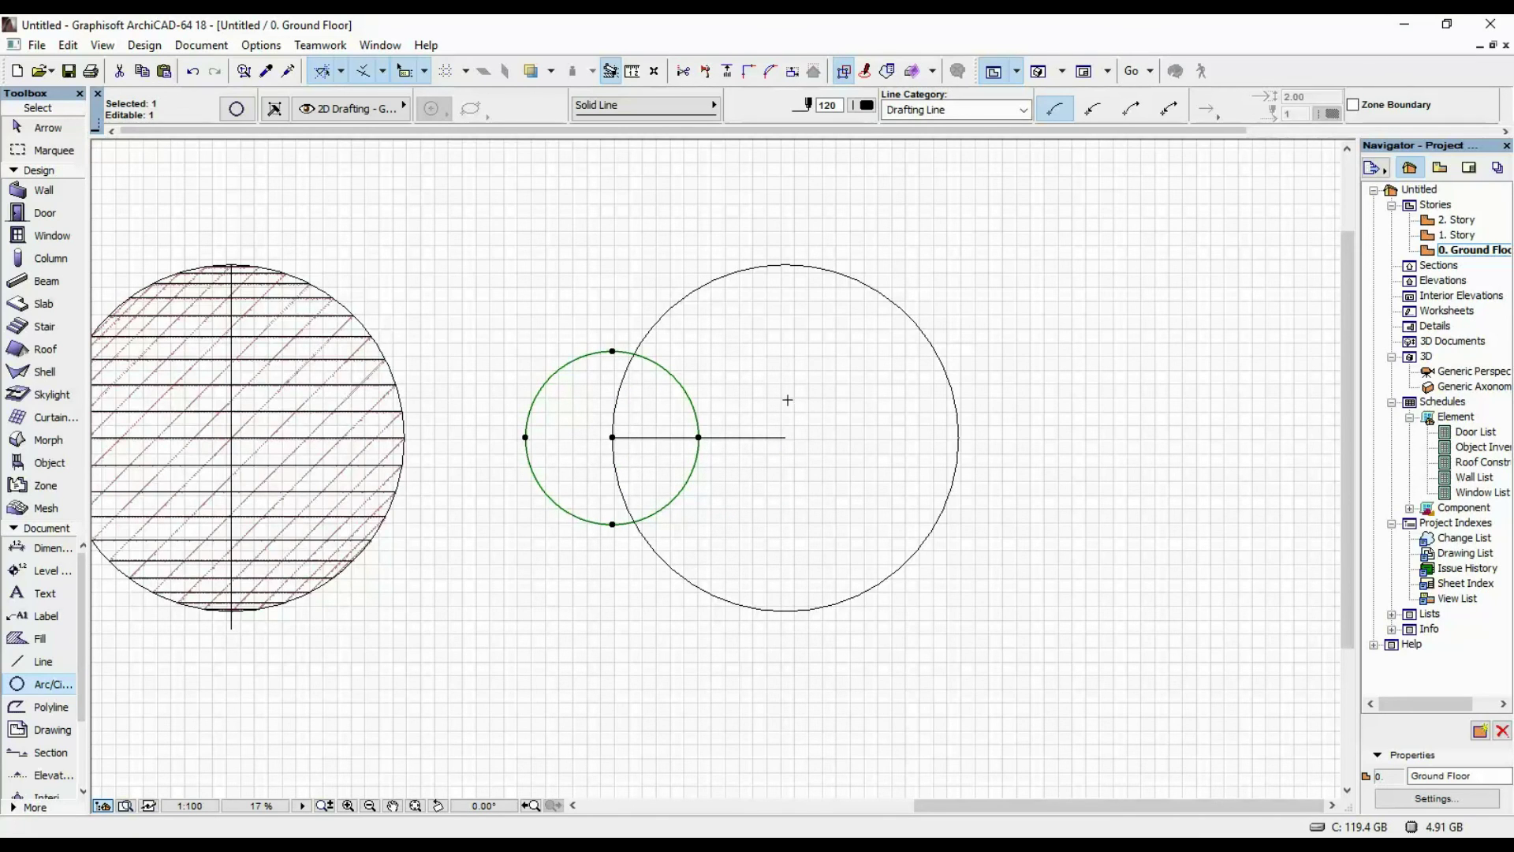
- Mirror a copy of the small circle across the vertical axis through the large circle's centre
key(ctrl+m)
right_click(784, 364)
mouse_move(863, 528)
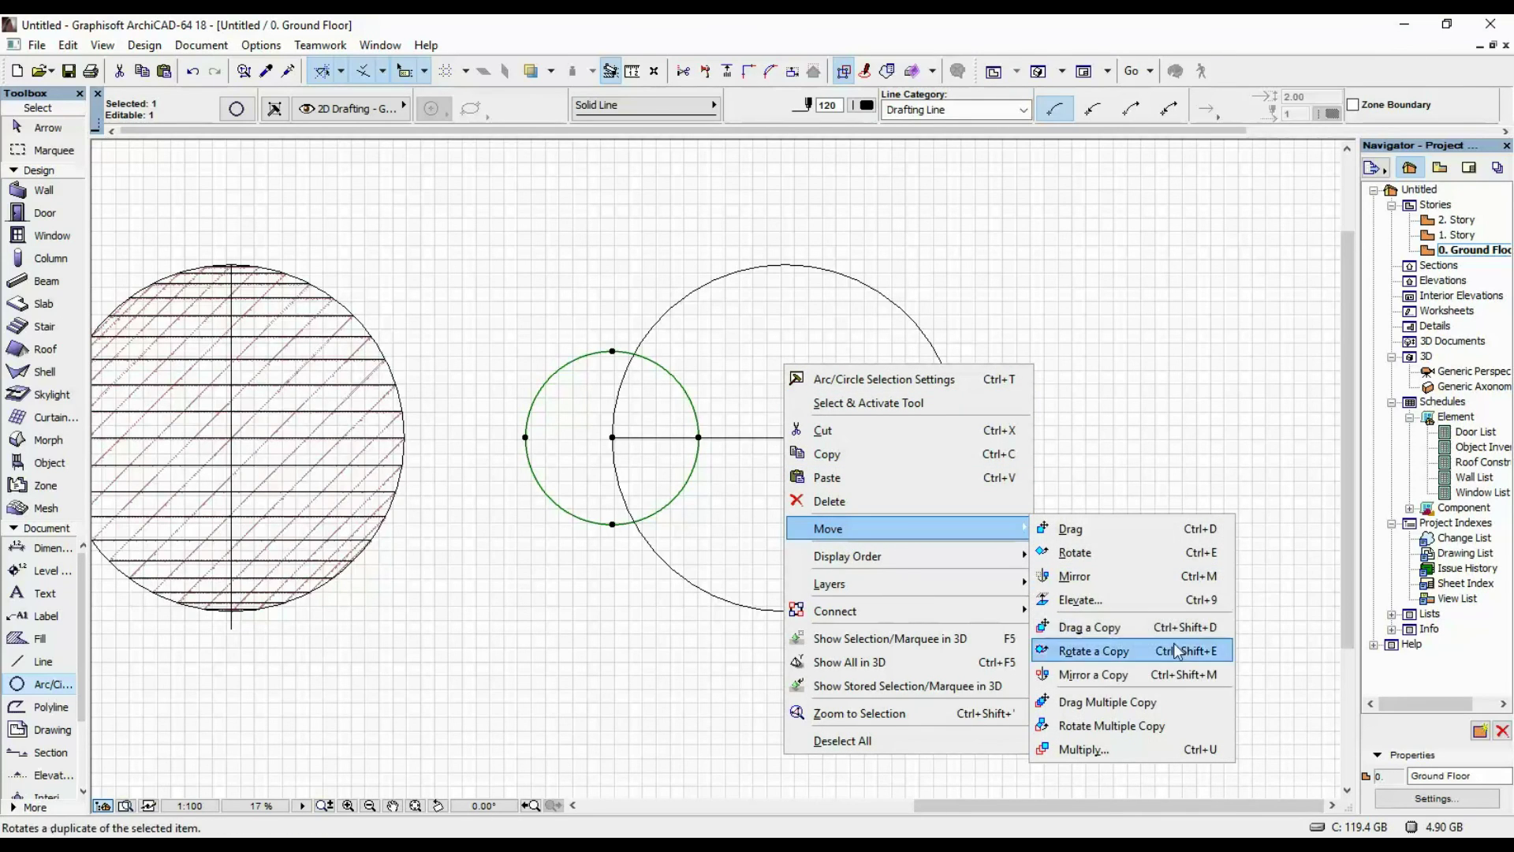
click(1167, 674)
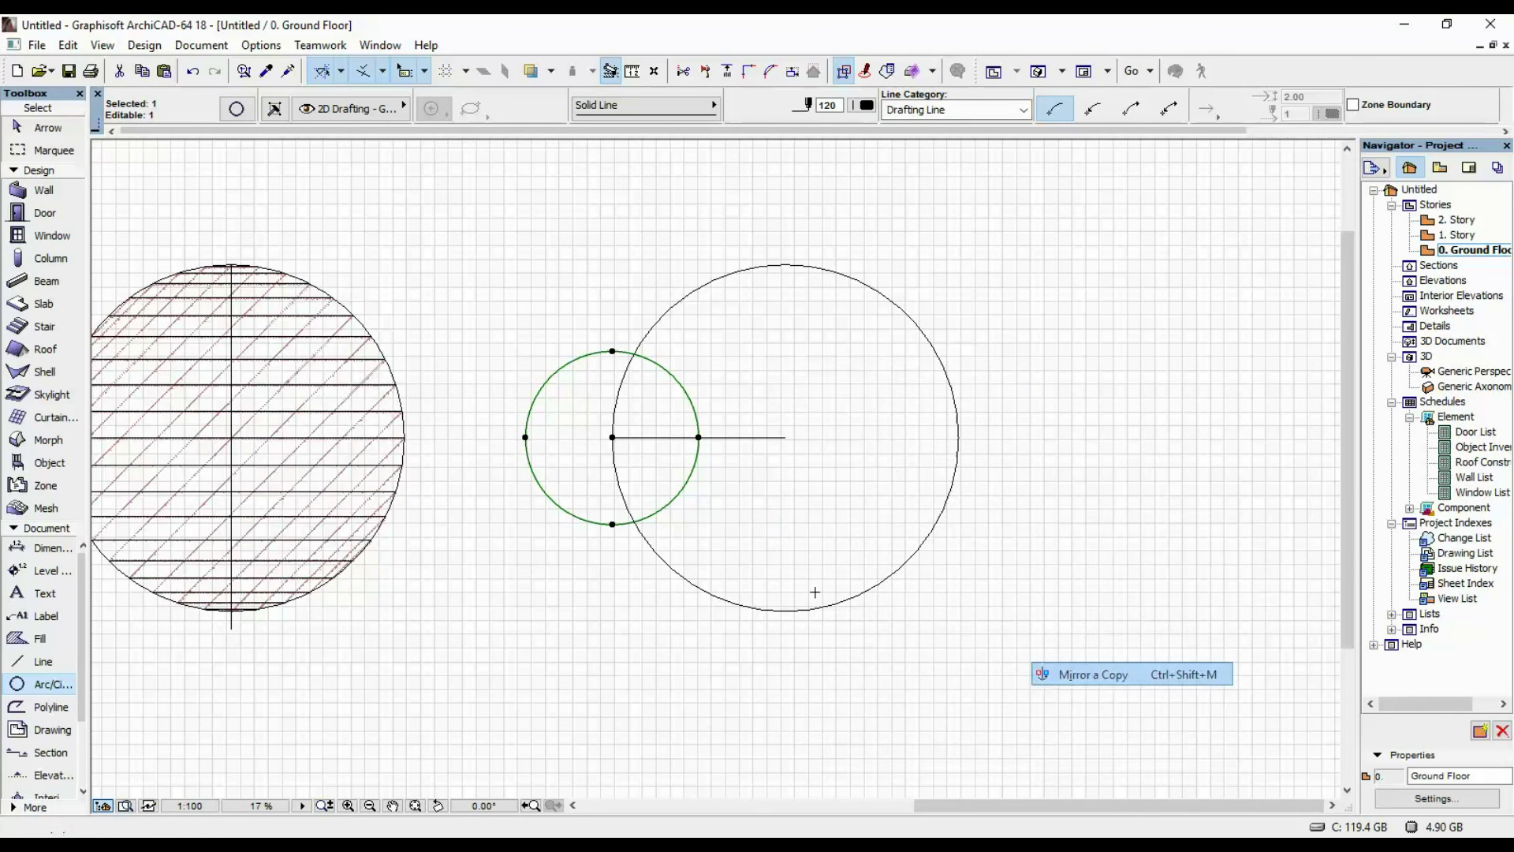
click(784, 437)
click(784, 316)
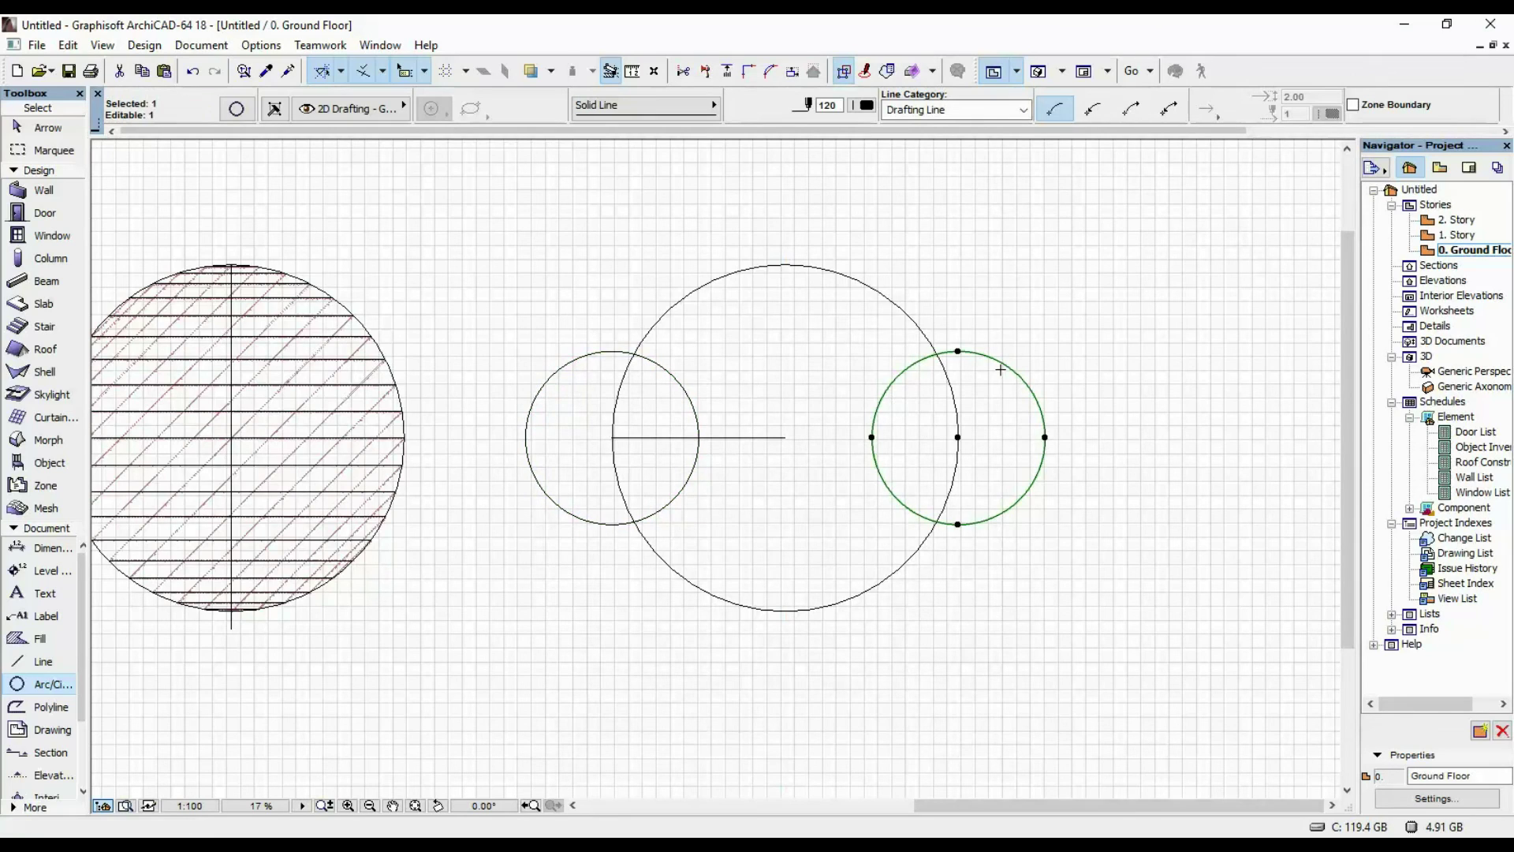
- Rotate a copy of both small circles by 90° about the large circle's centre, and clear the selection
shift+click(680, 389)
right_click(838, 345)
mouse_move(906, 500)
click(1135, 620)
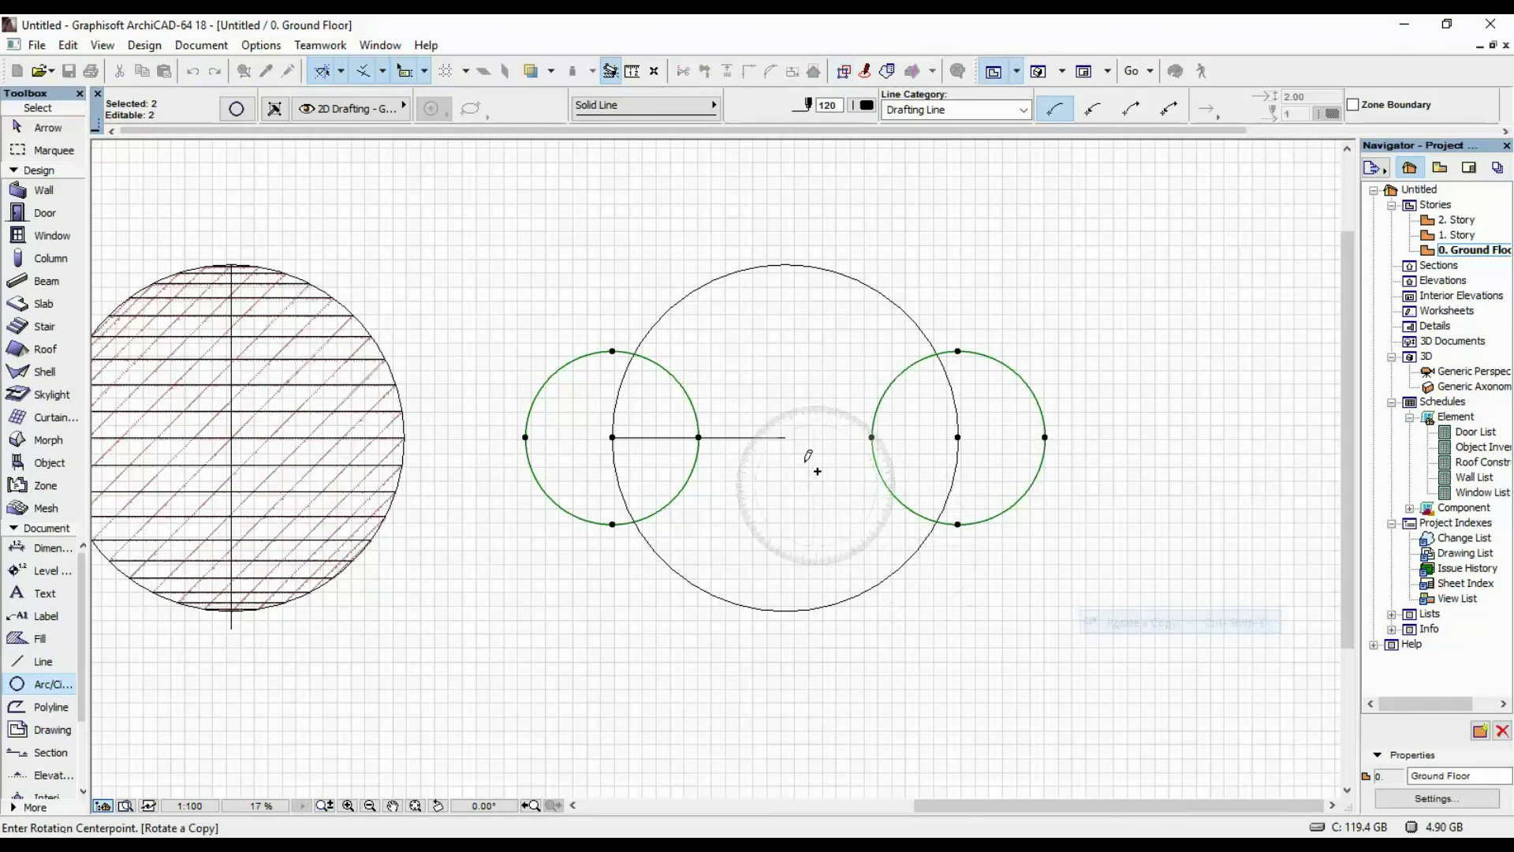
click(784, 436)
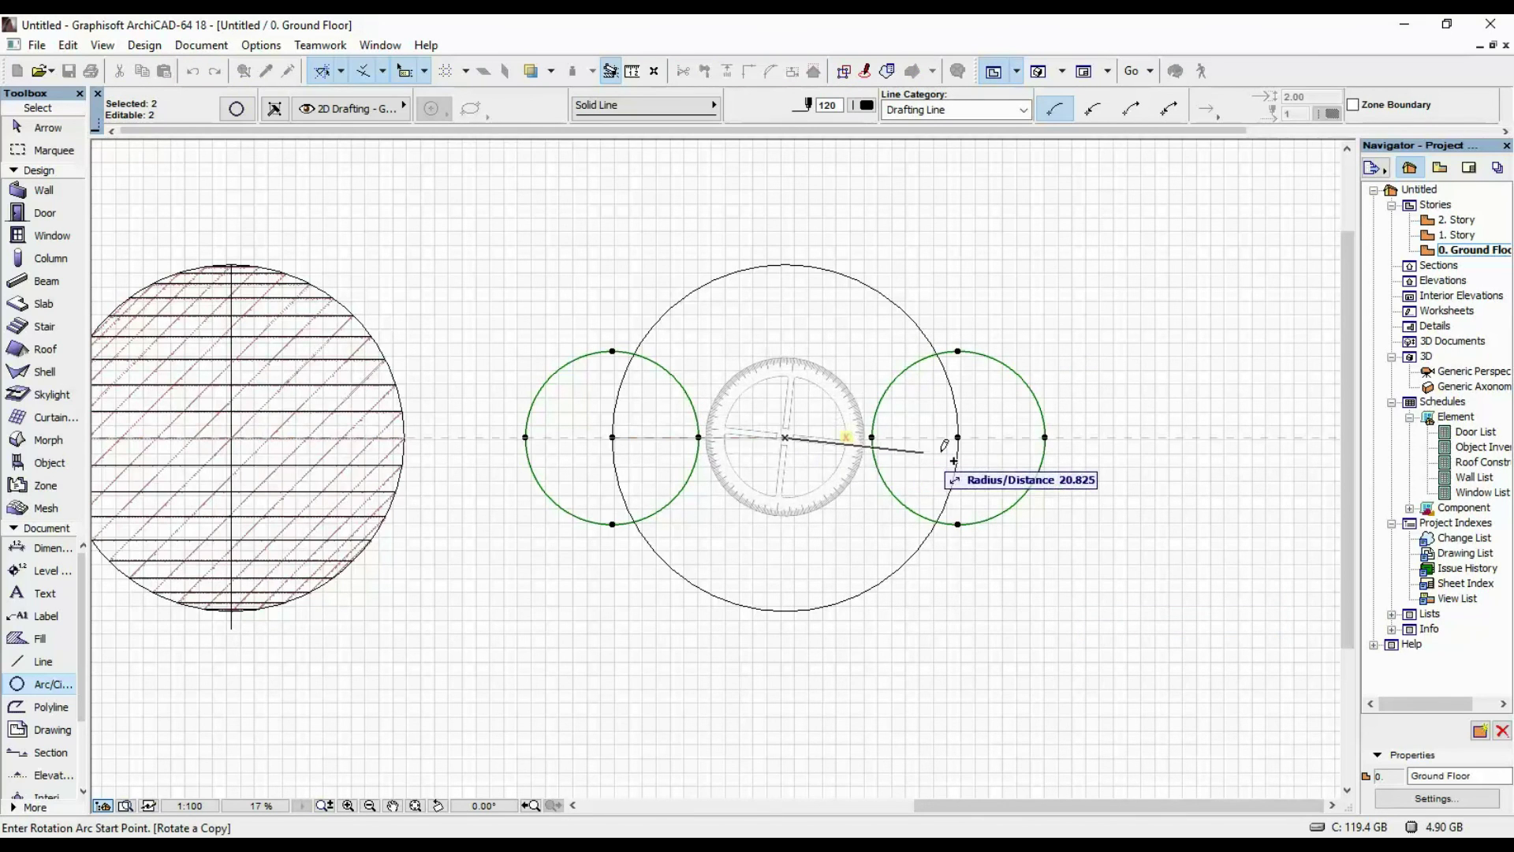
click(1104, 436)
click(784, 196)
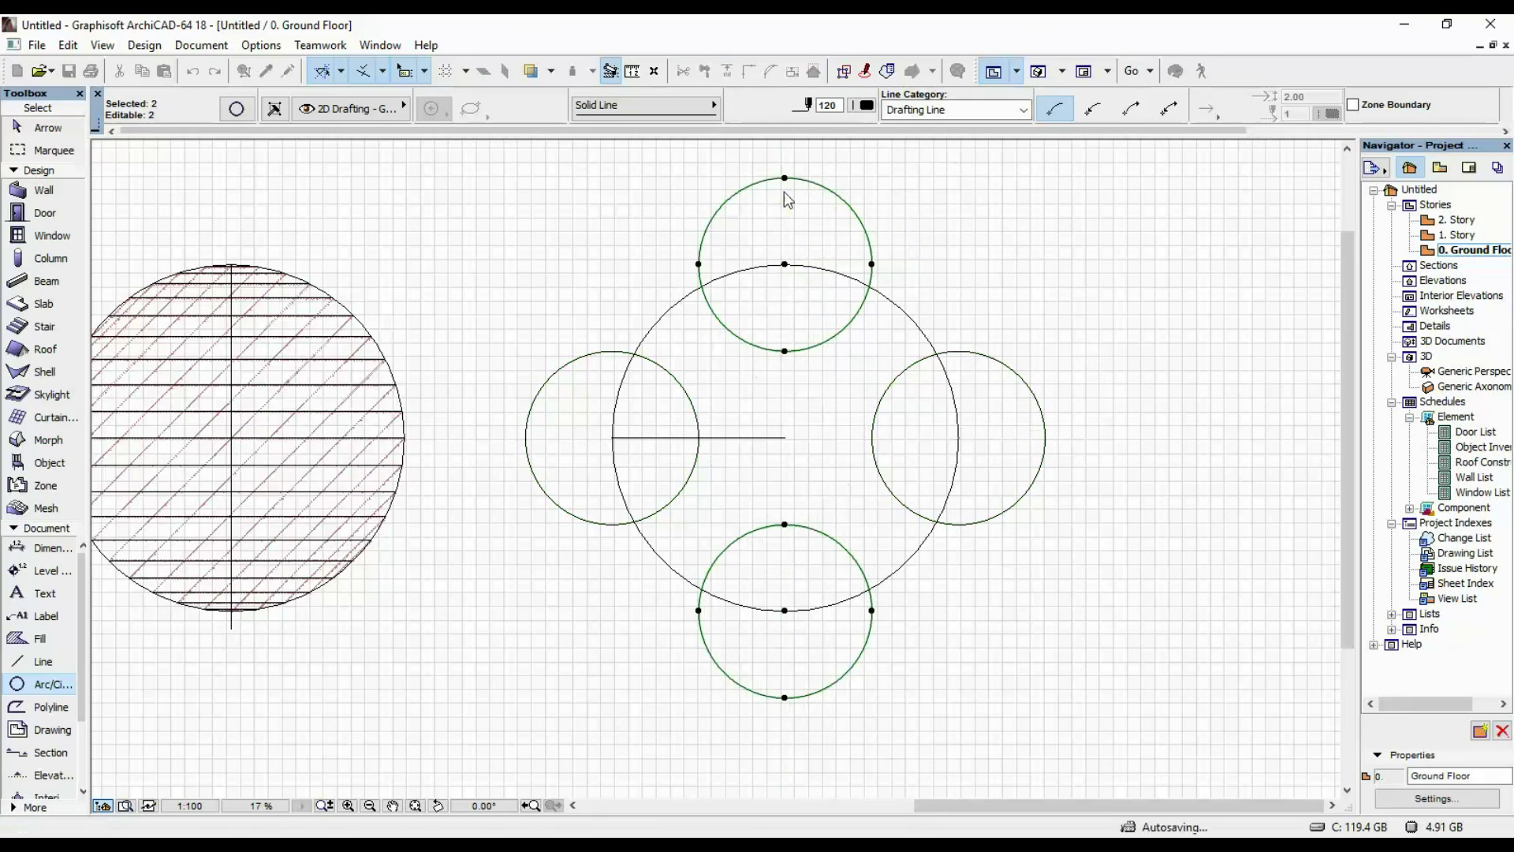
key(Escape)
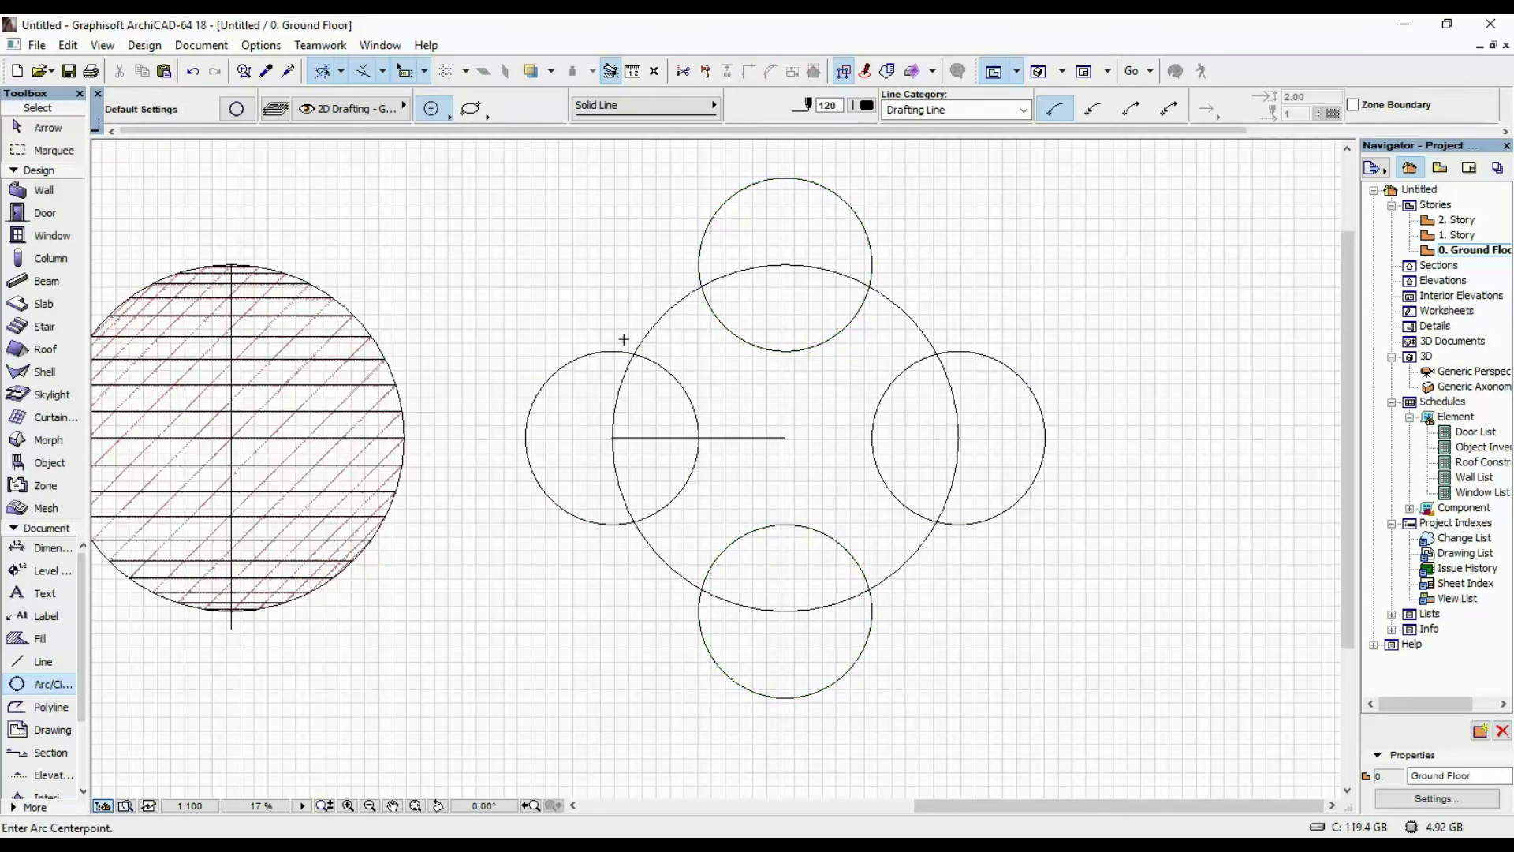
- Draw a smaller circle centred on the large circle's upper-left arc, reaching the point where the top circle crosses that arc
scroll(656, 322, up, 3)
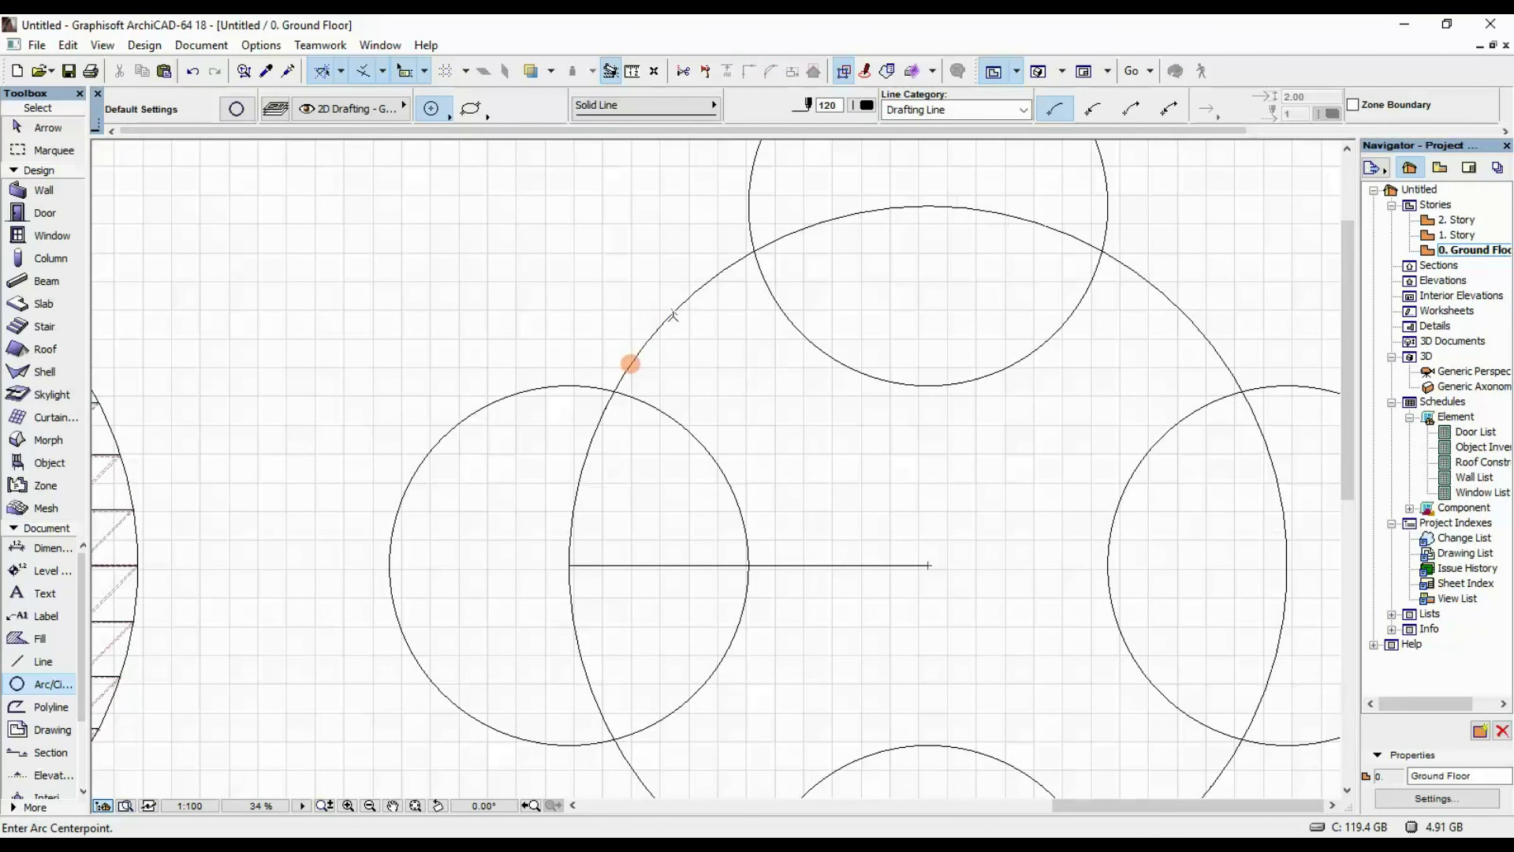
click(674, 311)
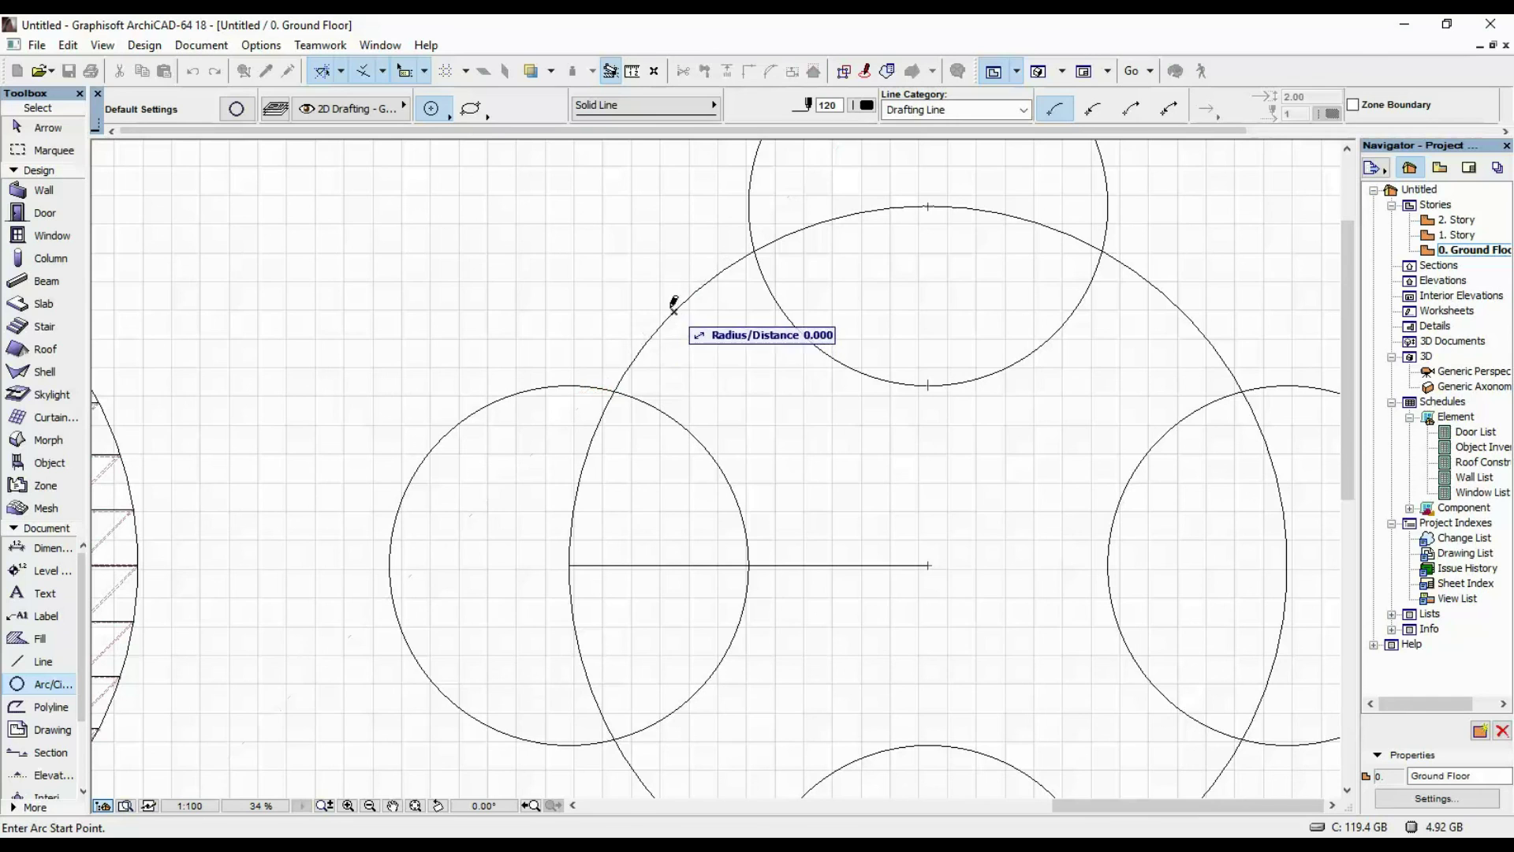
click(757, 245)
scroll(645, 224, down, 2)
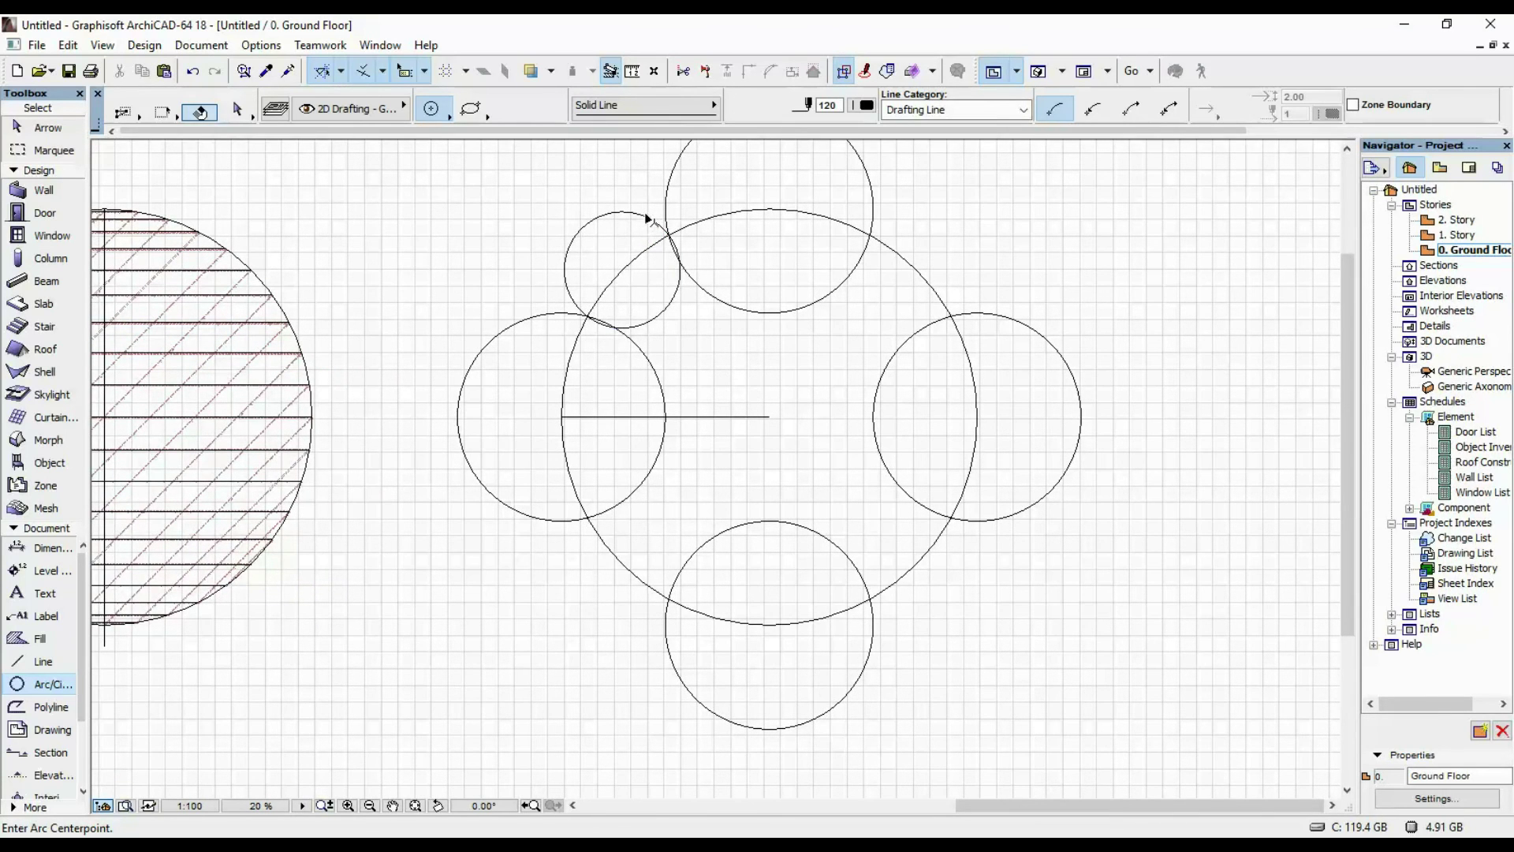
- Drag a copy of the upper-left smaller circle straight down so its centre lies on the large circle's lower-left arc
shift+click(646, 219)
key(ctrl+shift+d)
key(Escape)
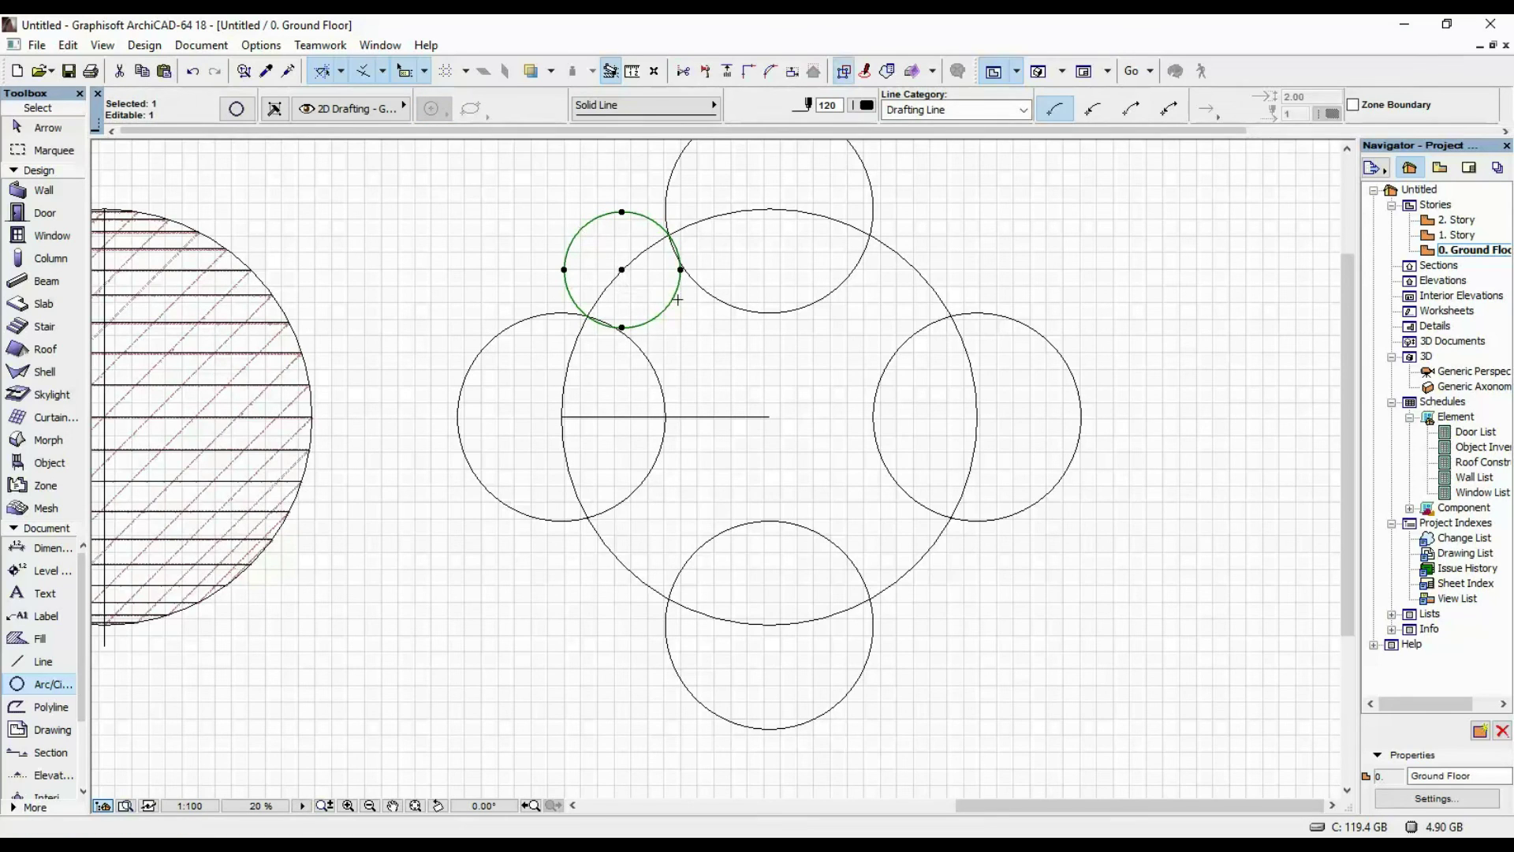
right_click(685, 315)
mouse_move(808, 480)
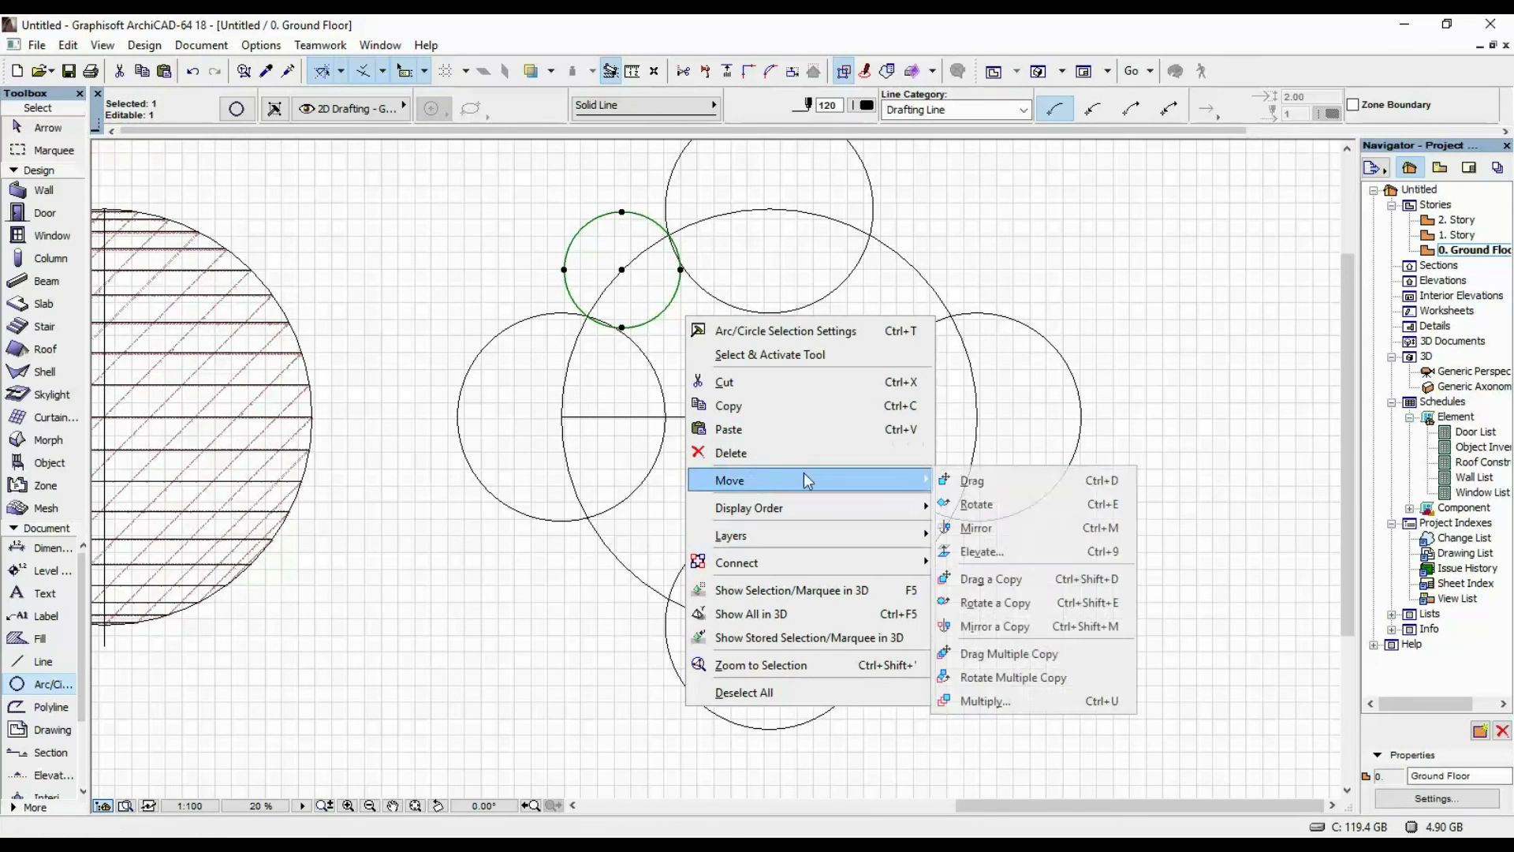
click(1027, 576)
click(622, 269)
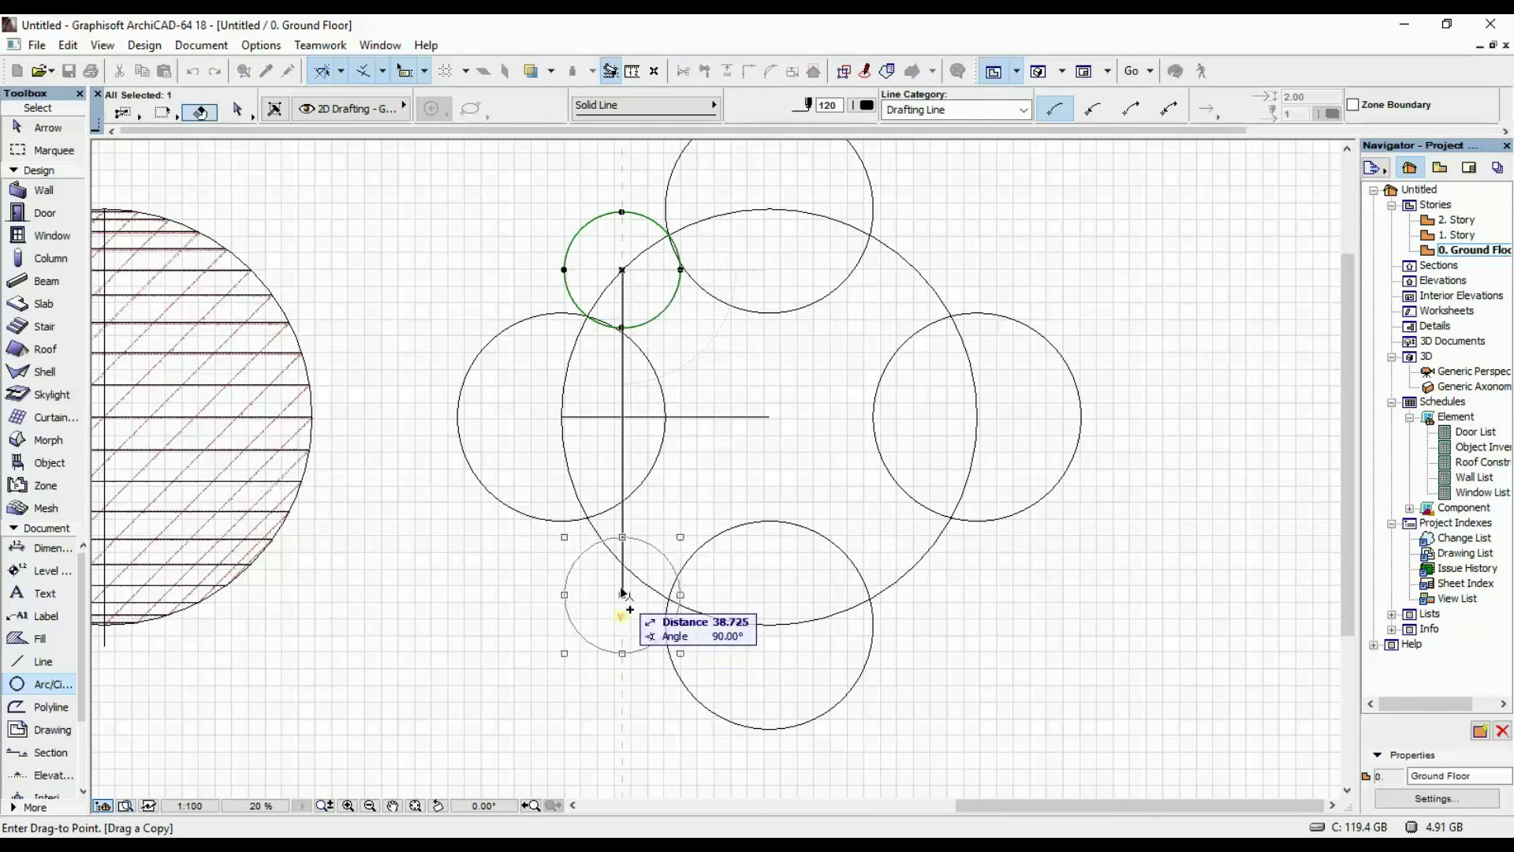
click(623, 564)
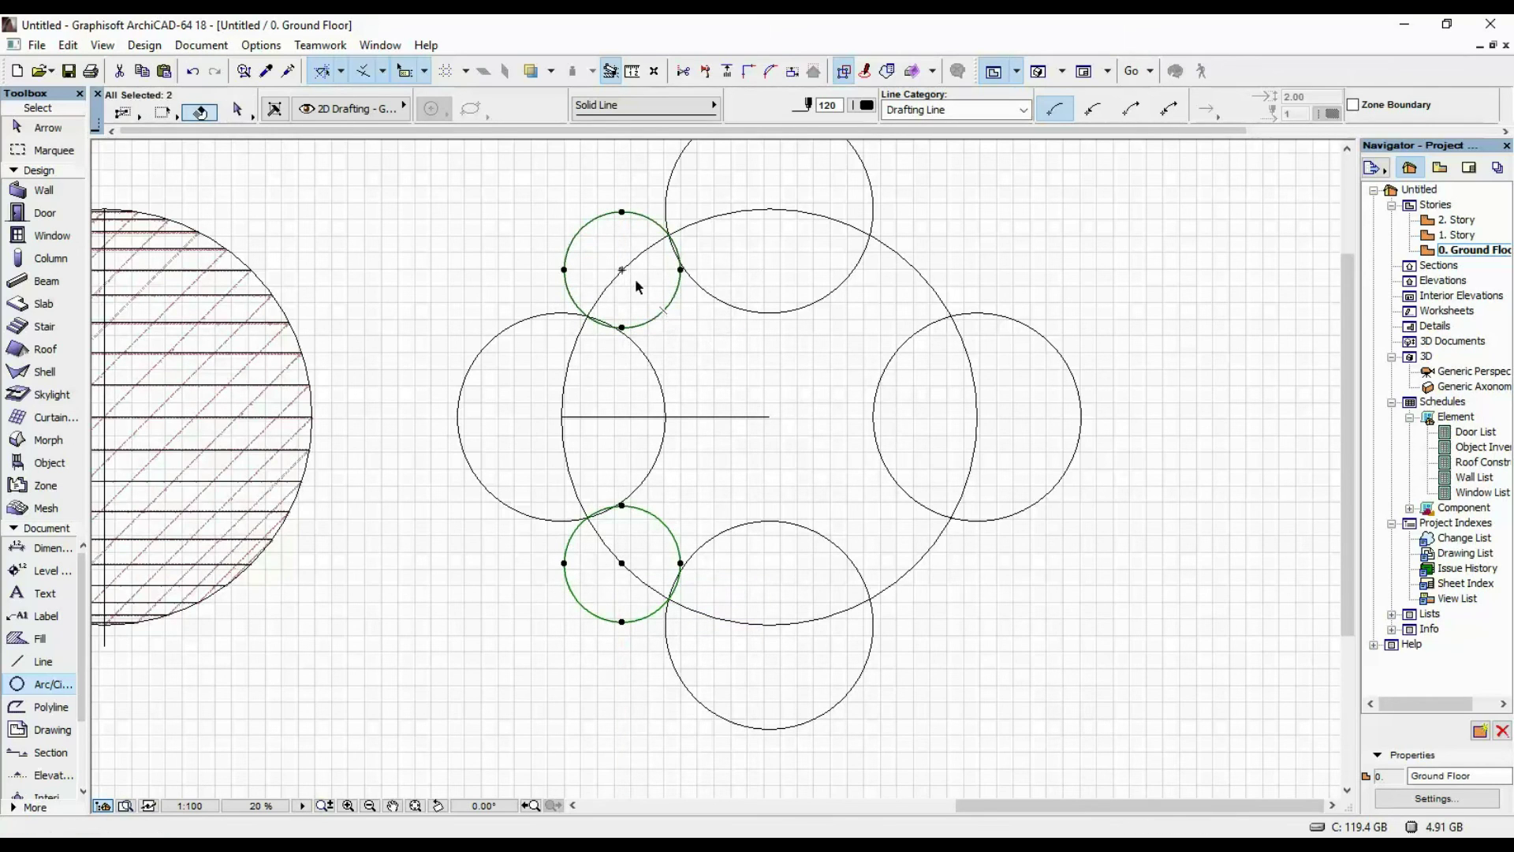
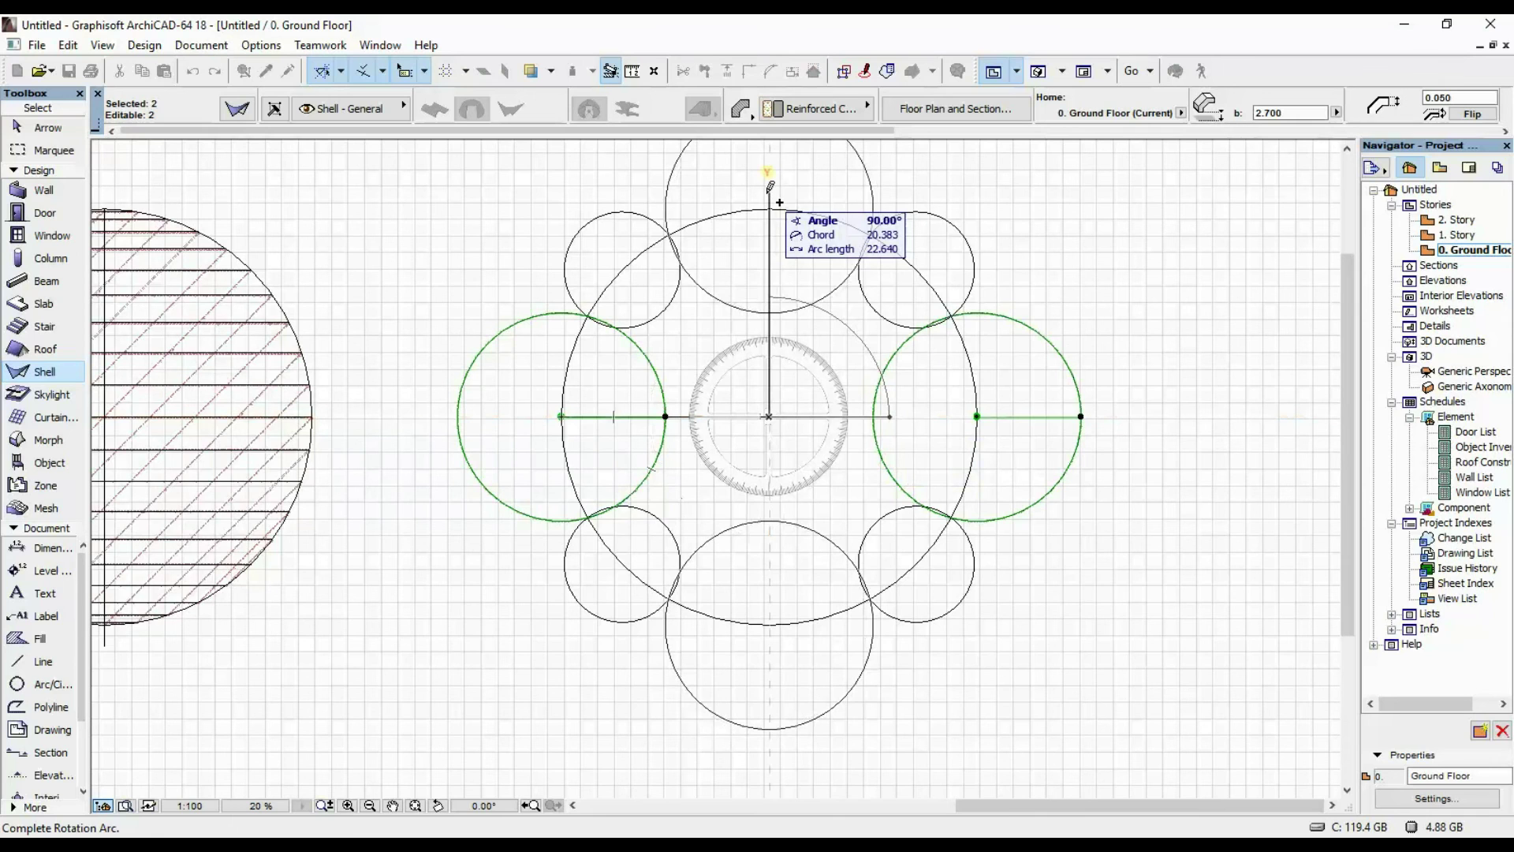
- Rotate a copy of the left and right revolved shells by 90° about the large circle's centre, and clear the selection
shift+click(619, 416)
shift+click(951, 410)
scroll(788, 362, down, 2)
middle_drag(787, 362, 730, 450)
key(Escape)
- Create a revolved shell on the upper-left smaller circle, from its centre to its circumference
scroll(642, 379, up, 3)
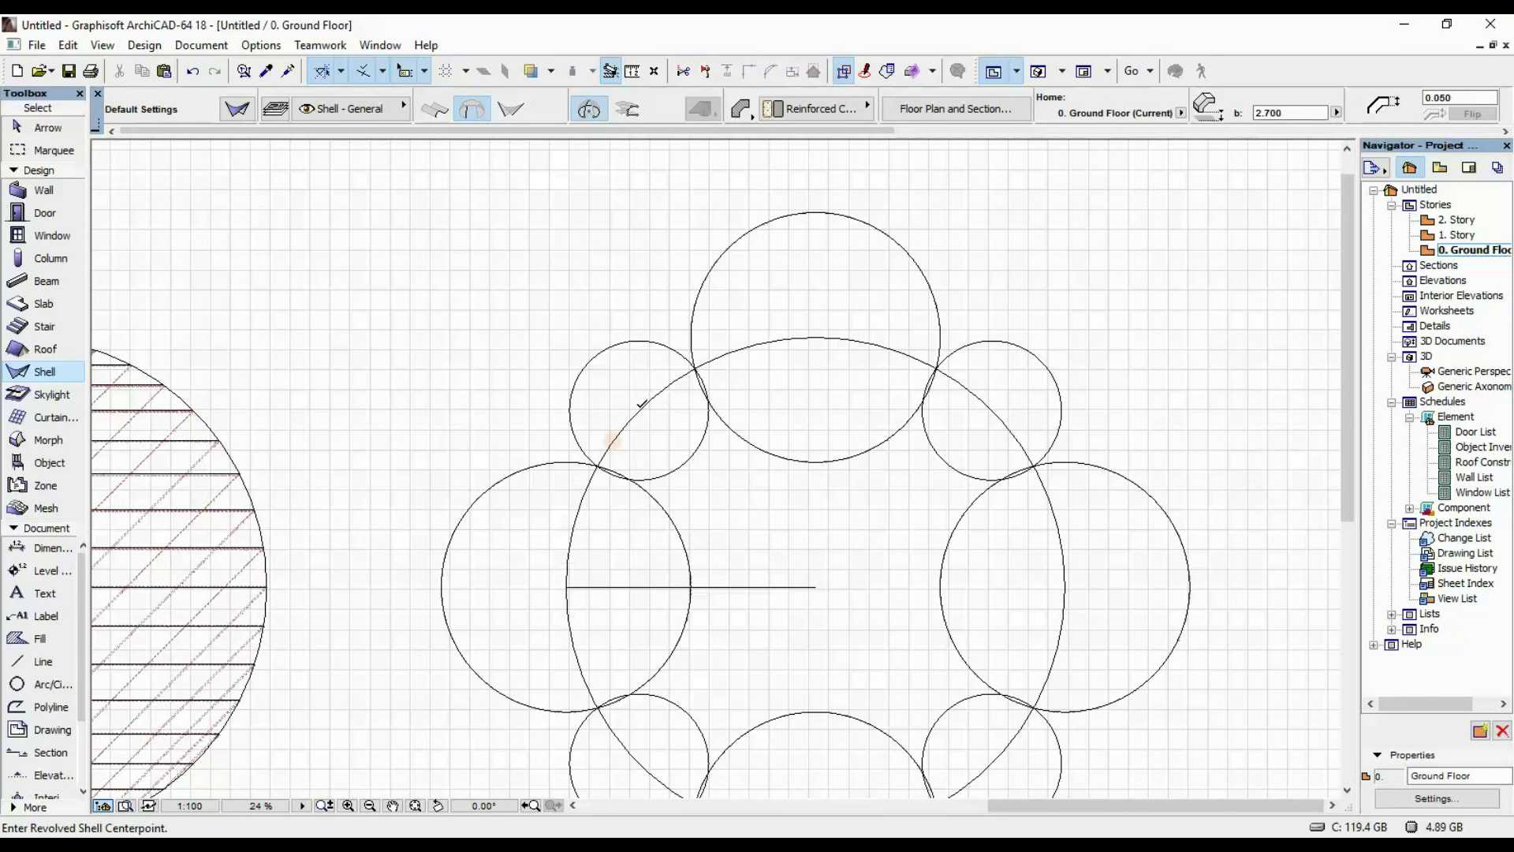
click(639, 410)
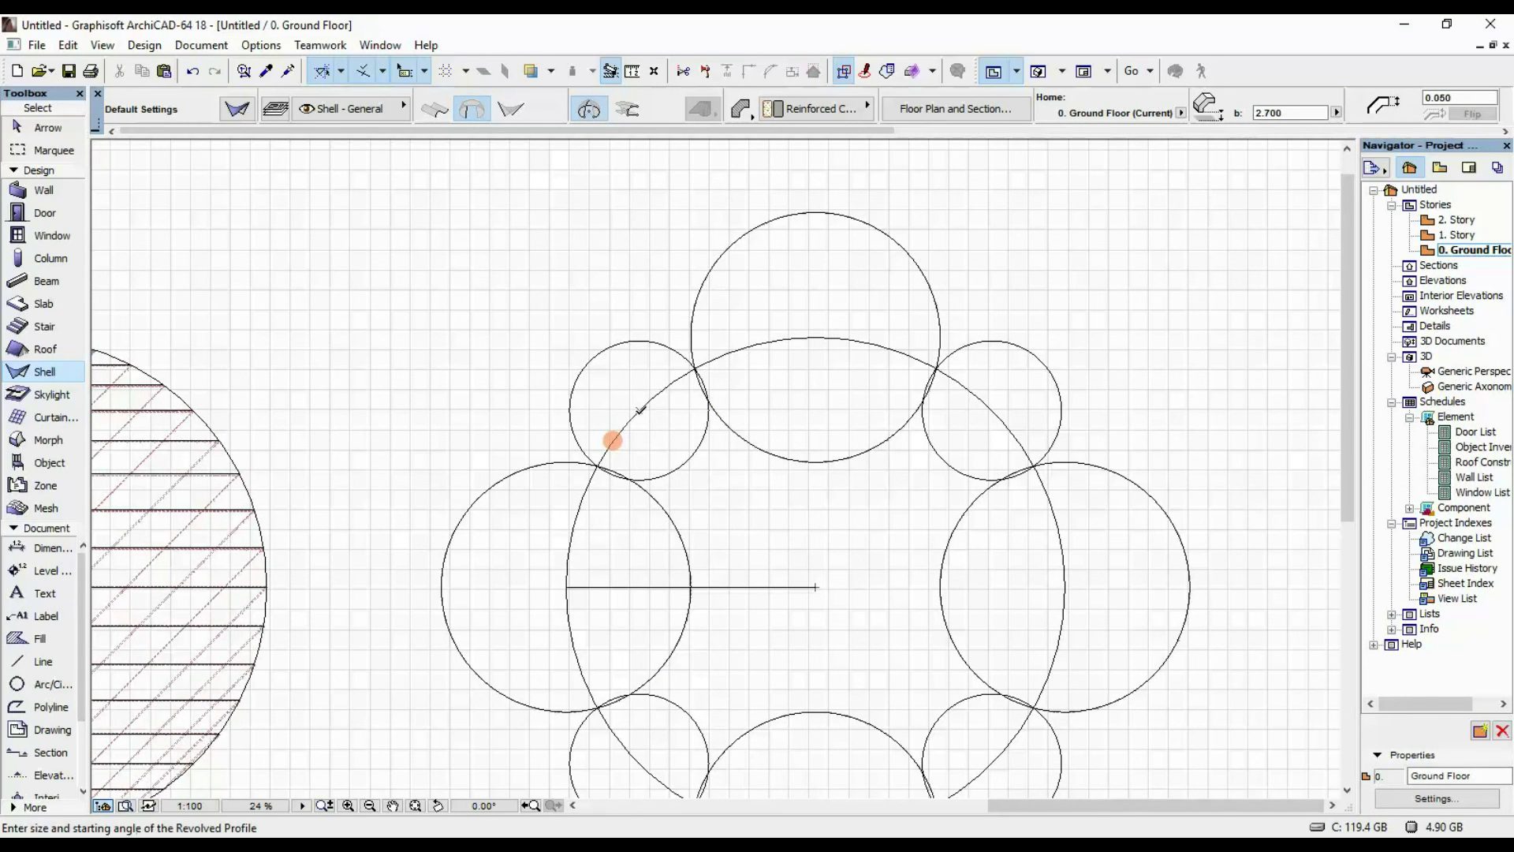
click(694, 451)
key(Escape)
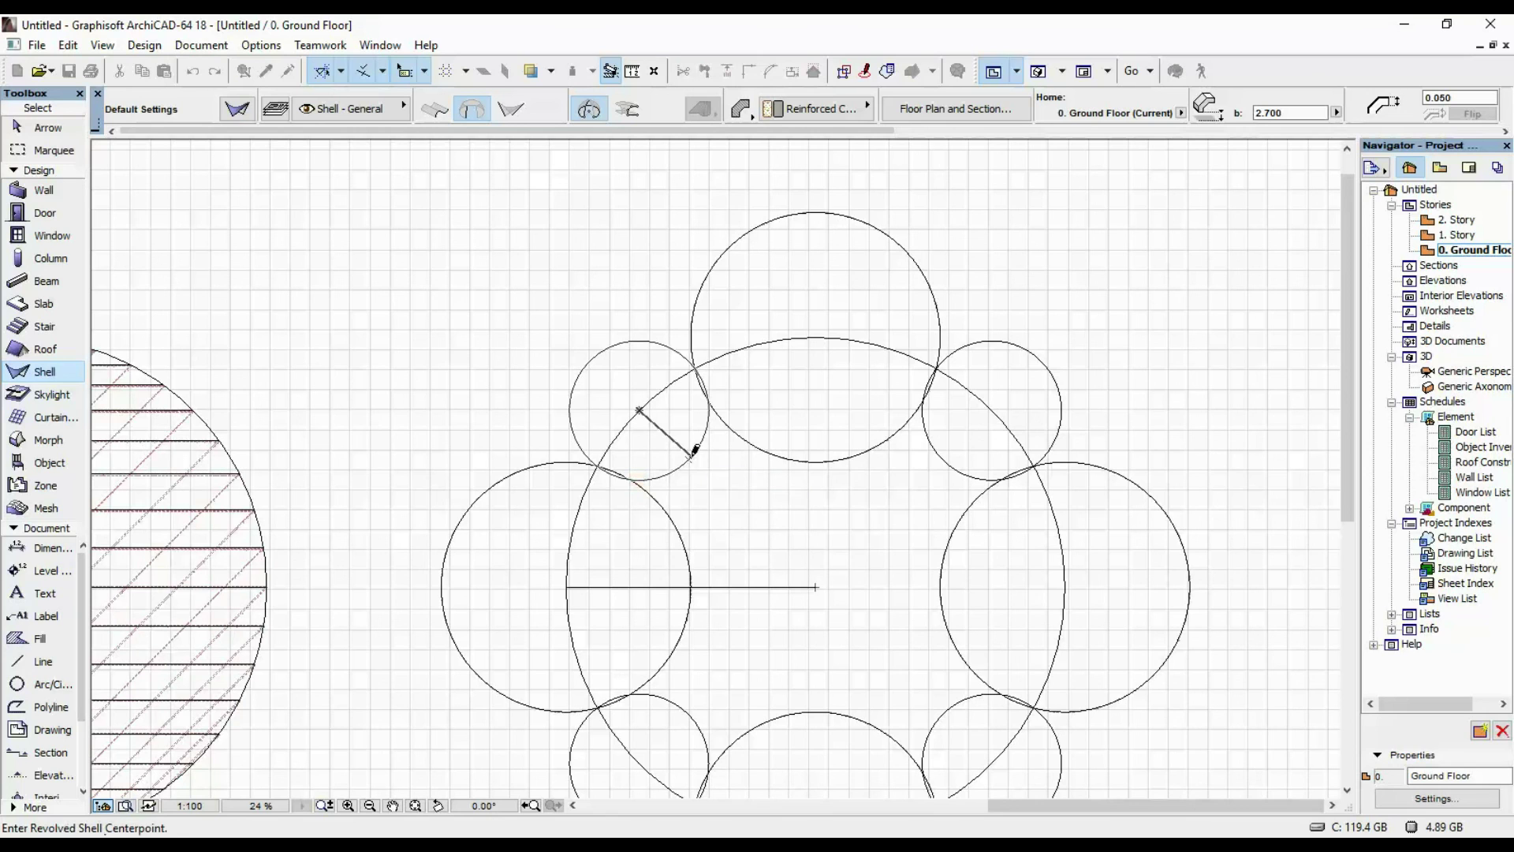
- Drag a copy of the upper-left small revolved shell straight down to the centre of the lower-left small circle
shift+click(692, 450)
key(ctrl+shift+d)
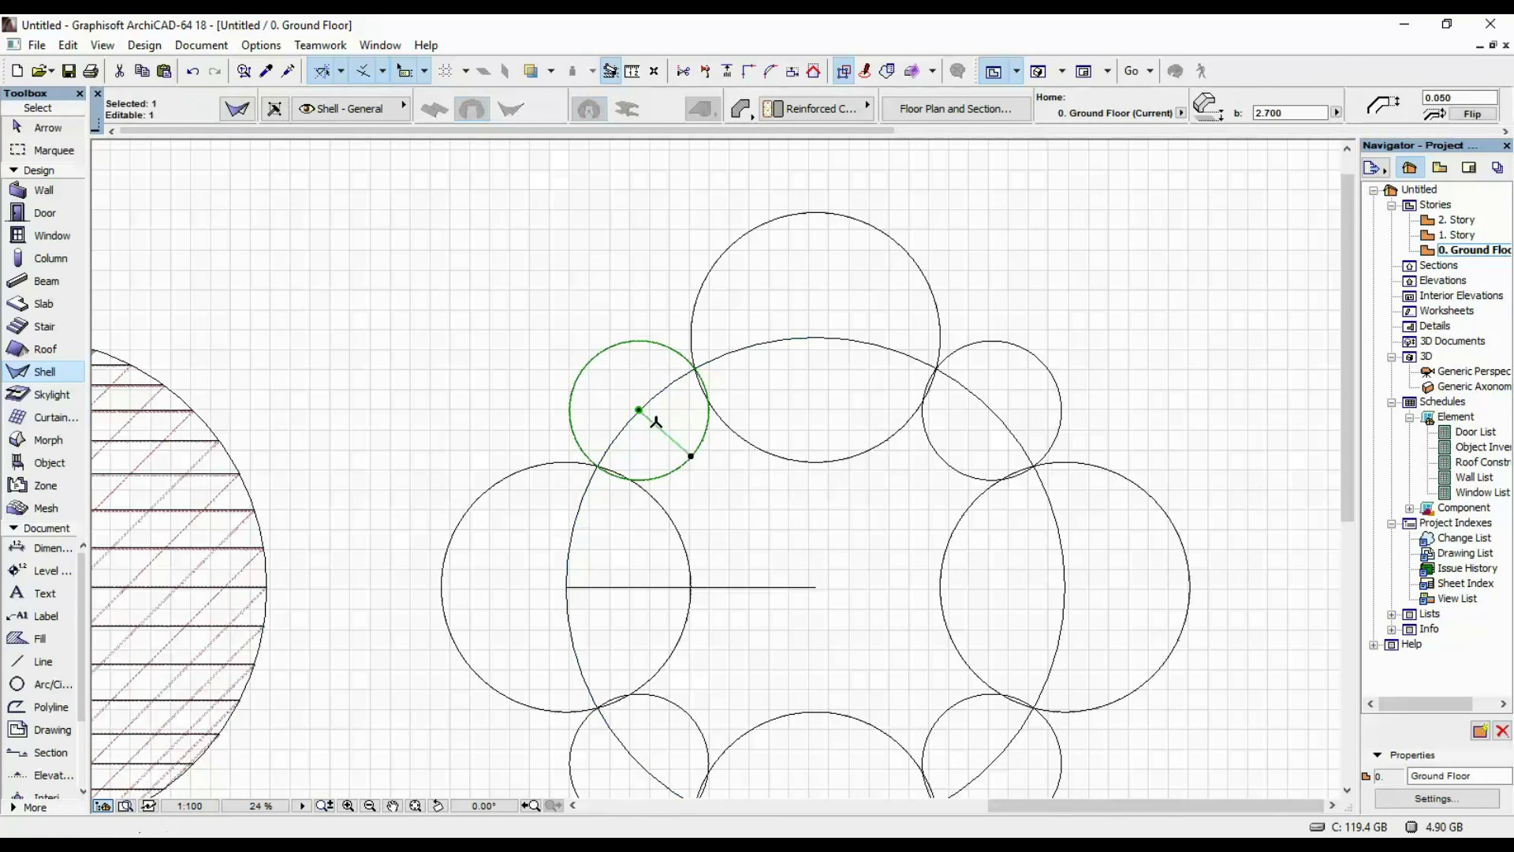
click(638, 410)
scroll(693, 456, down, 5)
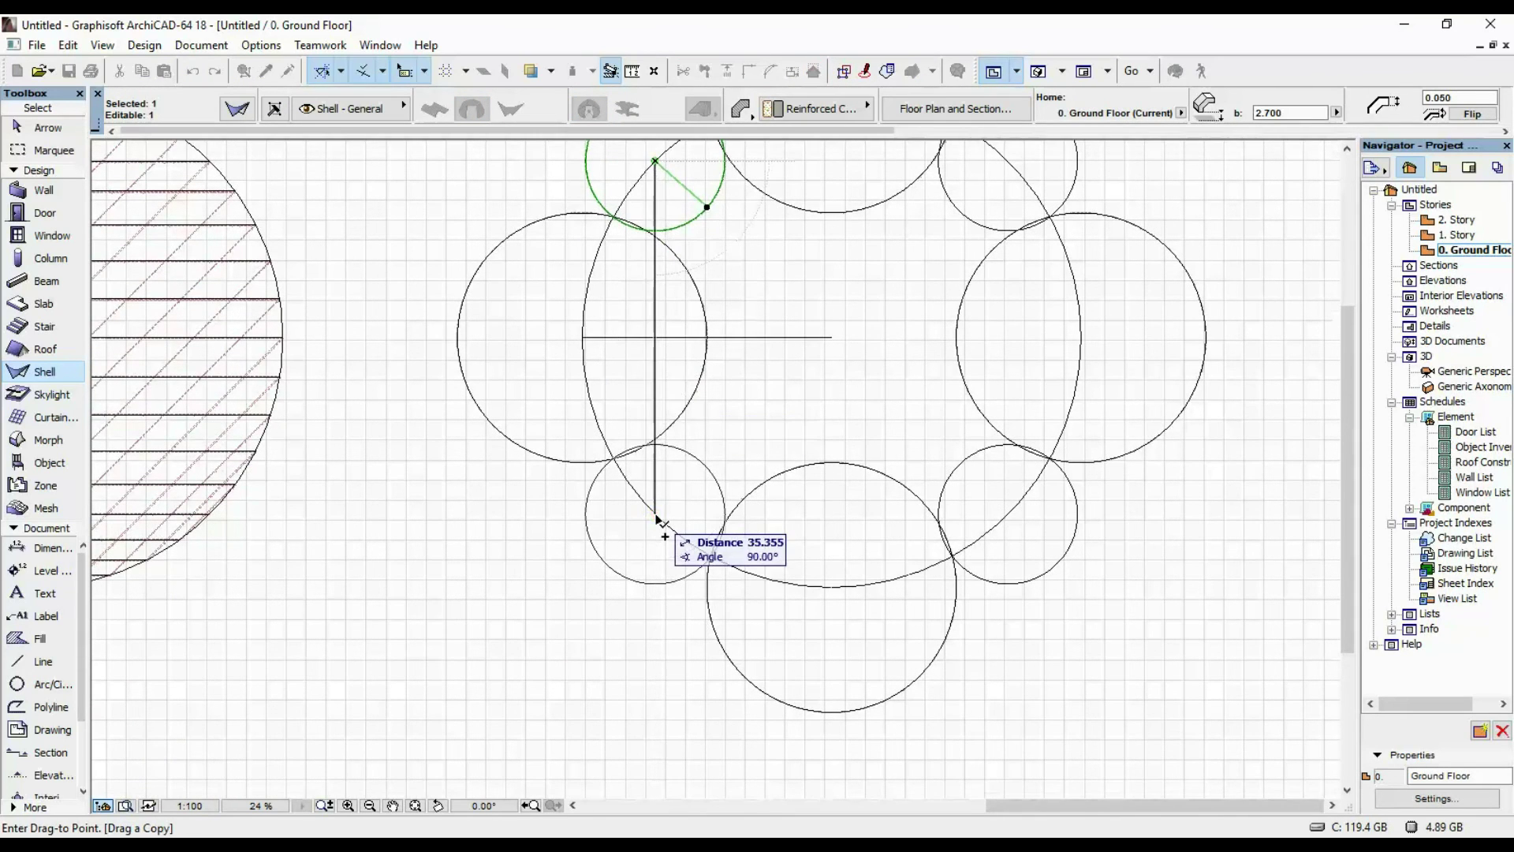
click(655, 513)
- Drag a copy of both left small revolved shells across to the centres of the two right small circles, and clear the selection
shift+click(671, 180)
key(ctrl+shift+d)
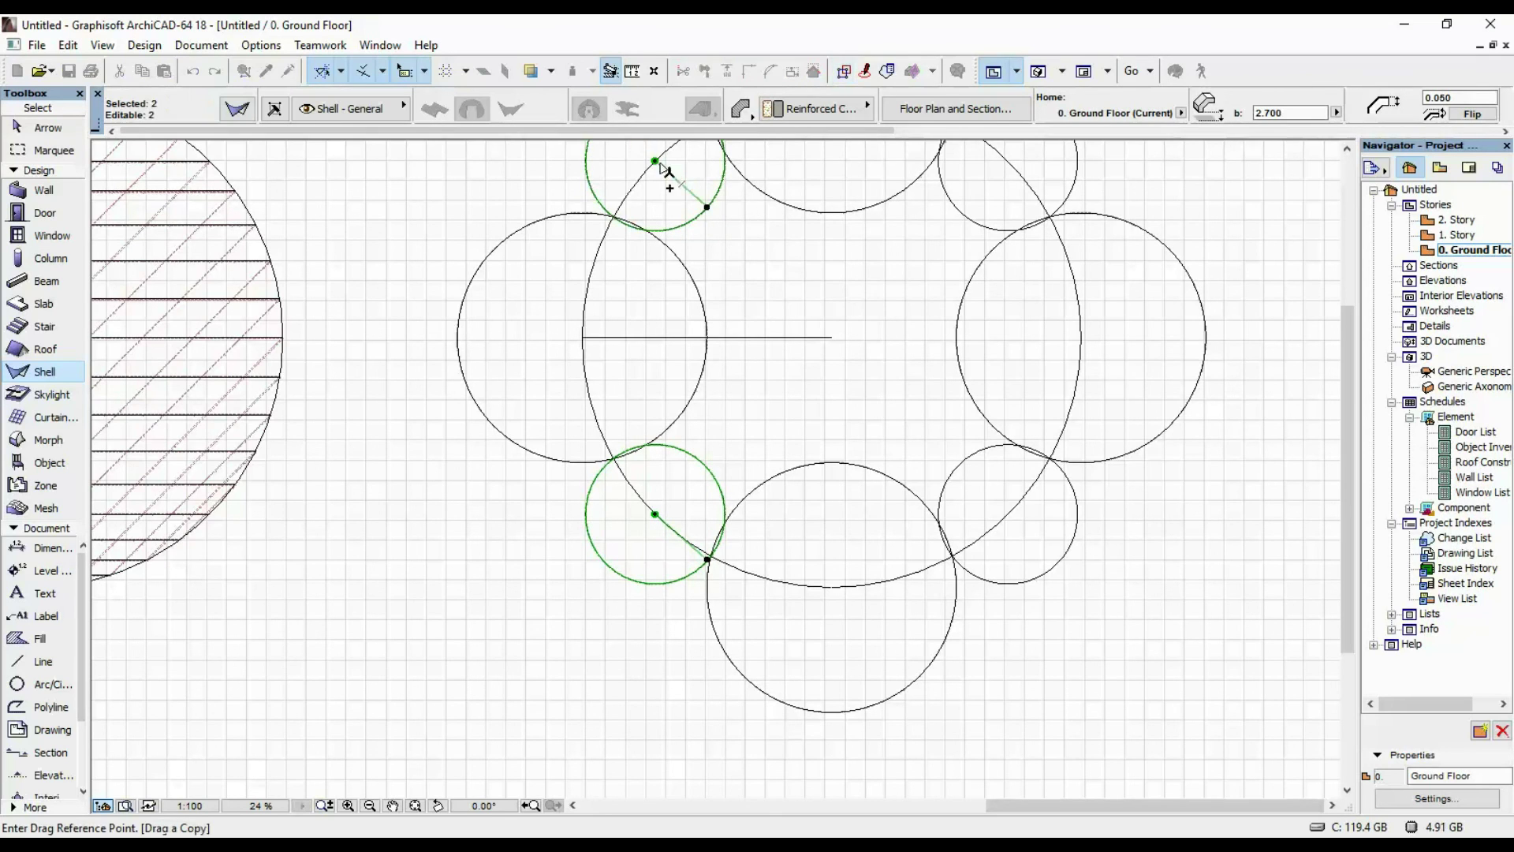
click(655, 161)
click(1007, 161)
key(Escape)
- Enclose the circle arrangement beside the lattice dome in a marquee and select all the revolved shells inside it
scroll(843, 314, down, 5)
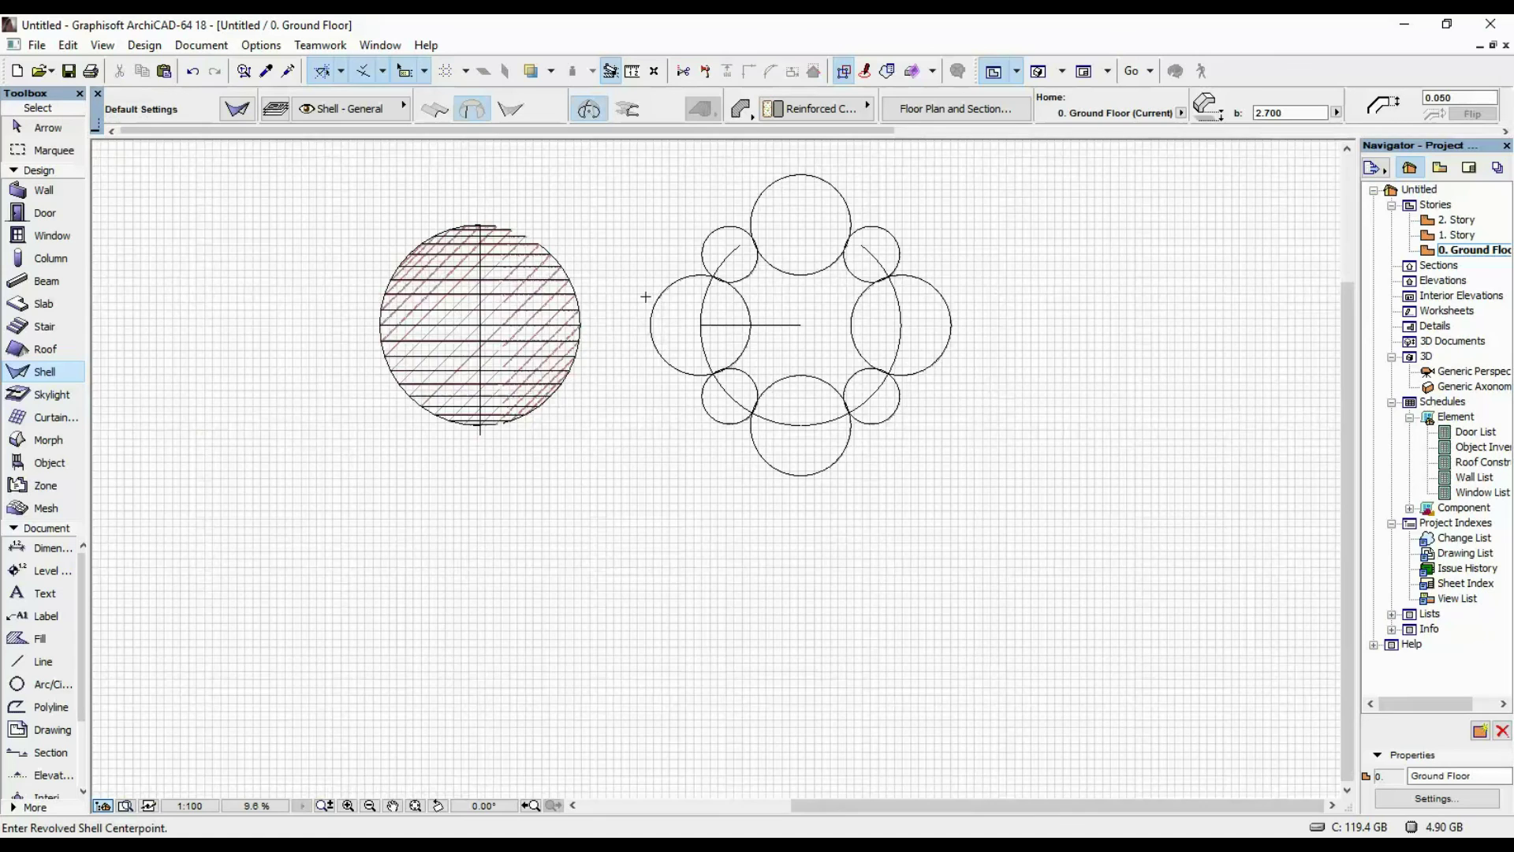
click(49, 150)
click(651, 183)
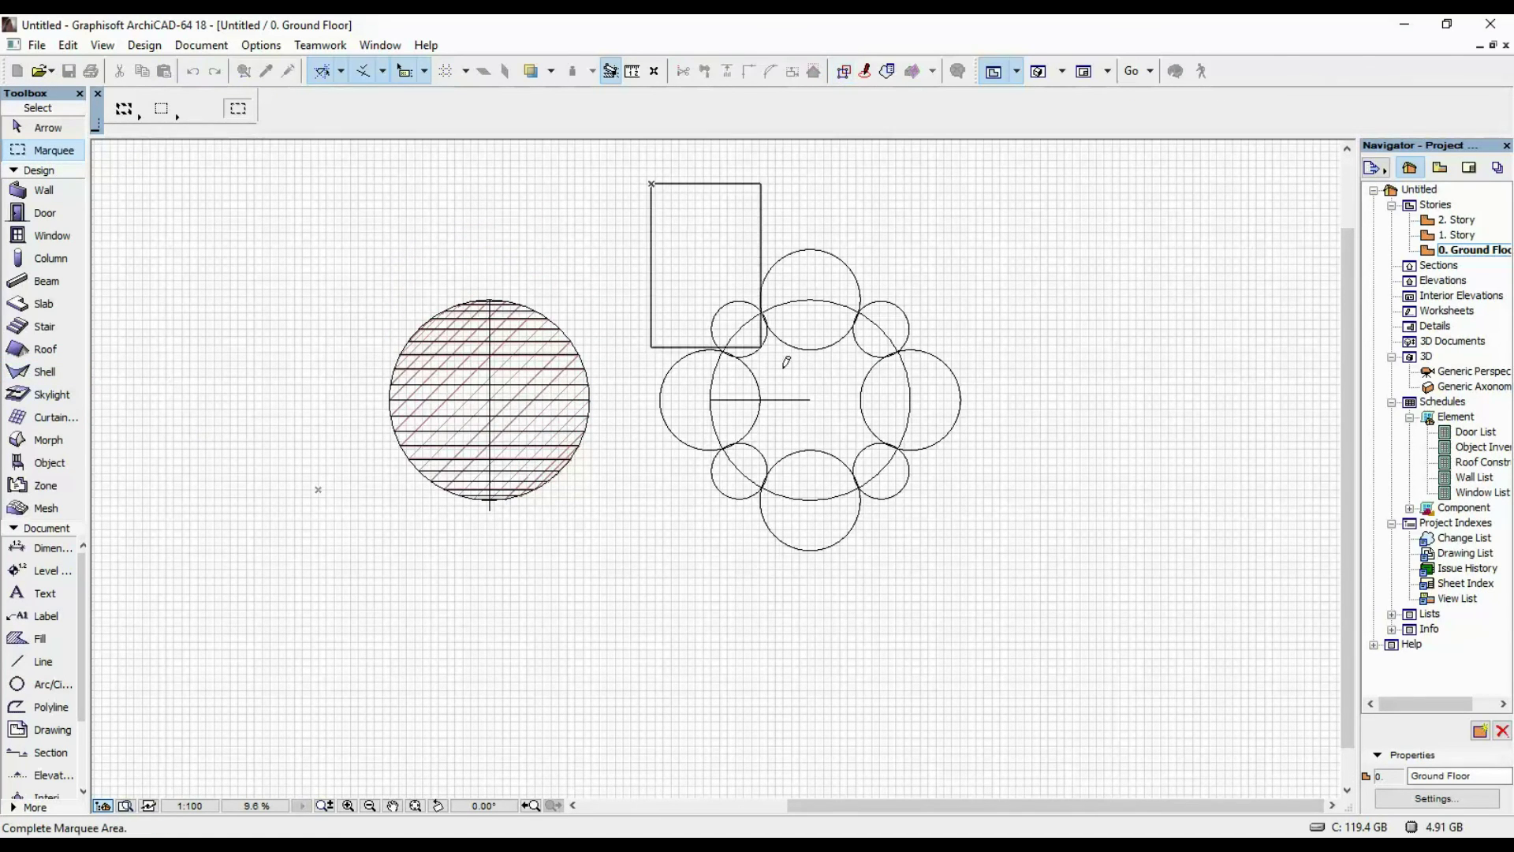
click(992, 587)
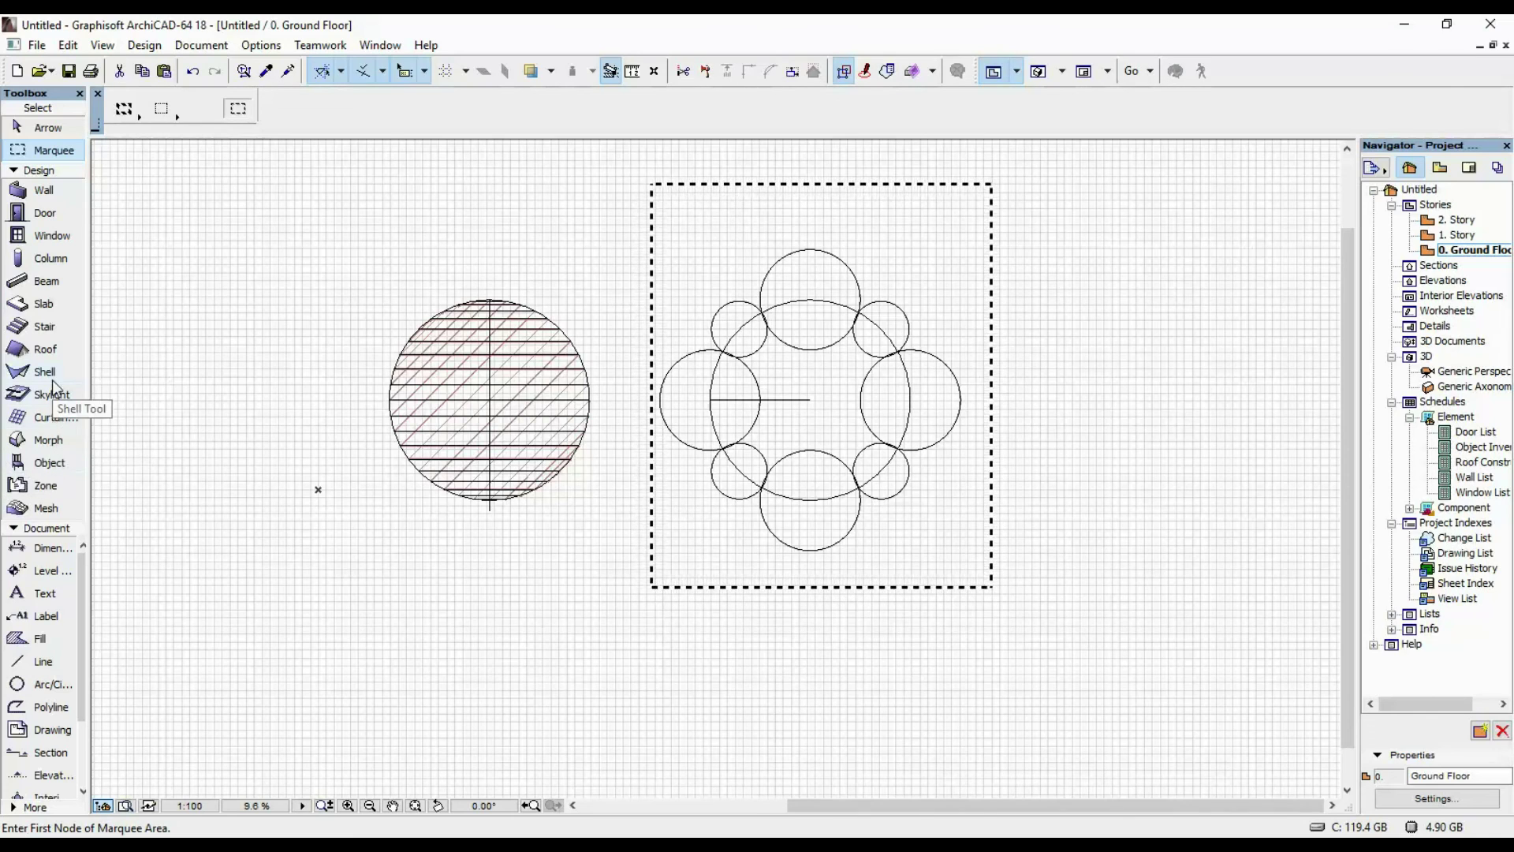
click(40, 371)
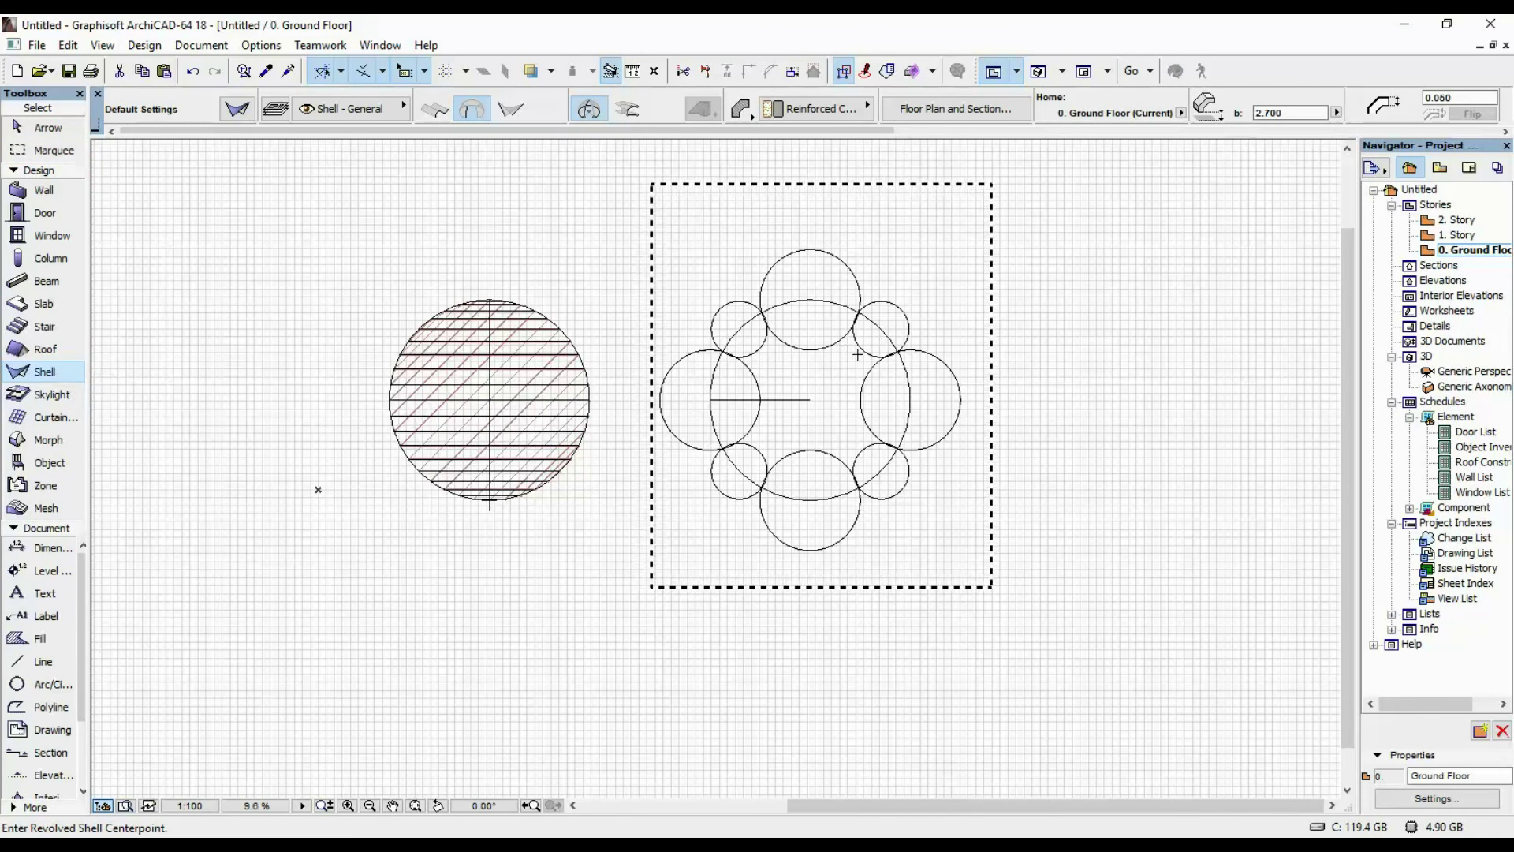
shift+click(875, 371)
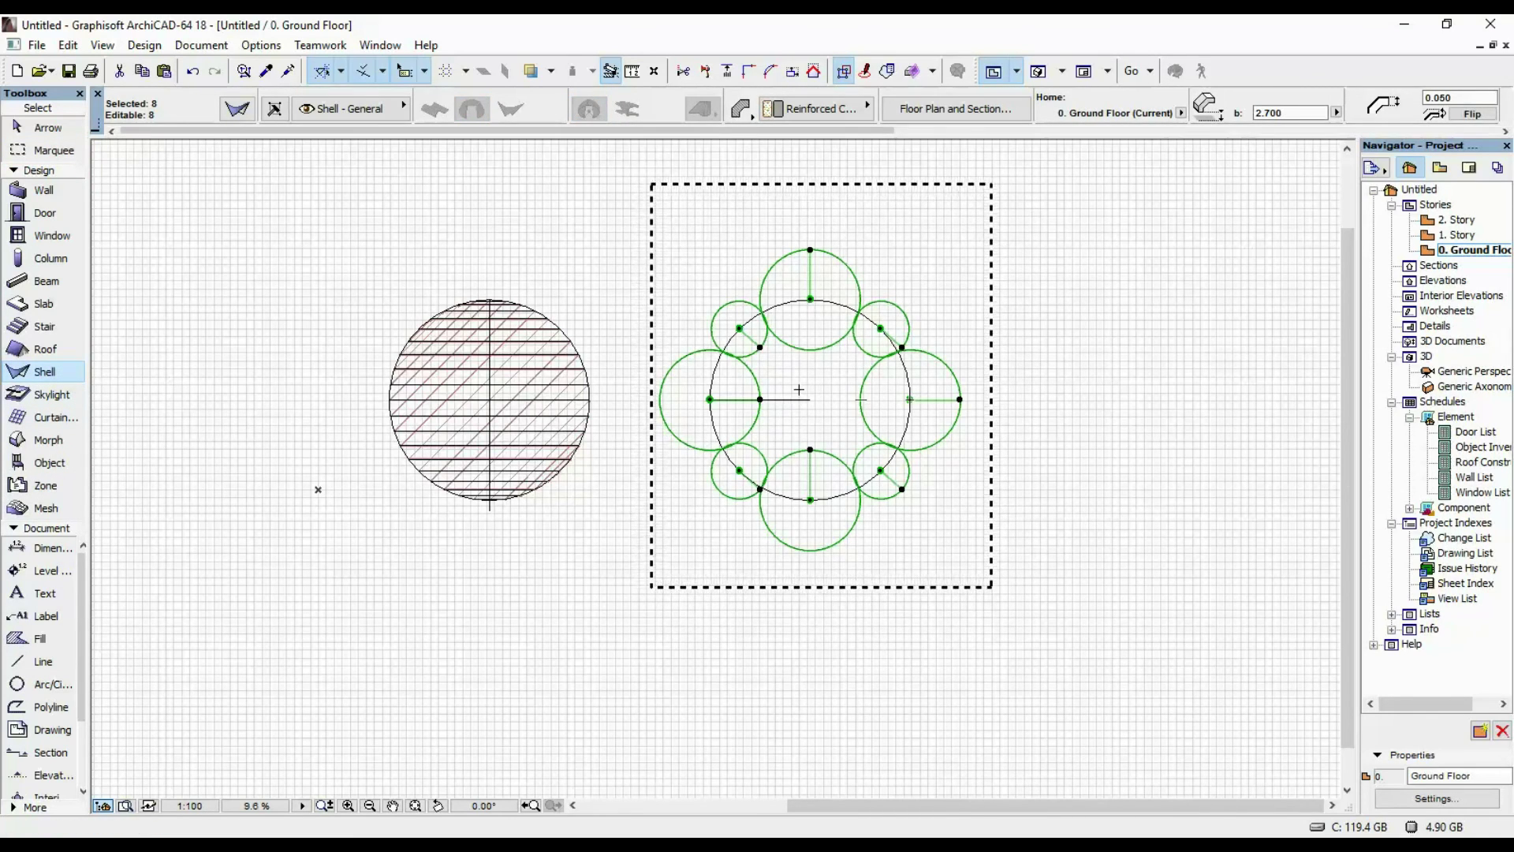
- Move the eight selected shells from the outline circle's centre onto the lattice dome's centre, and view the model in 3D
scroll(790, 400, up, 2)
right_click(816, 317)
mouse_move(1033, 535)
click(1104, 534)
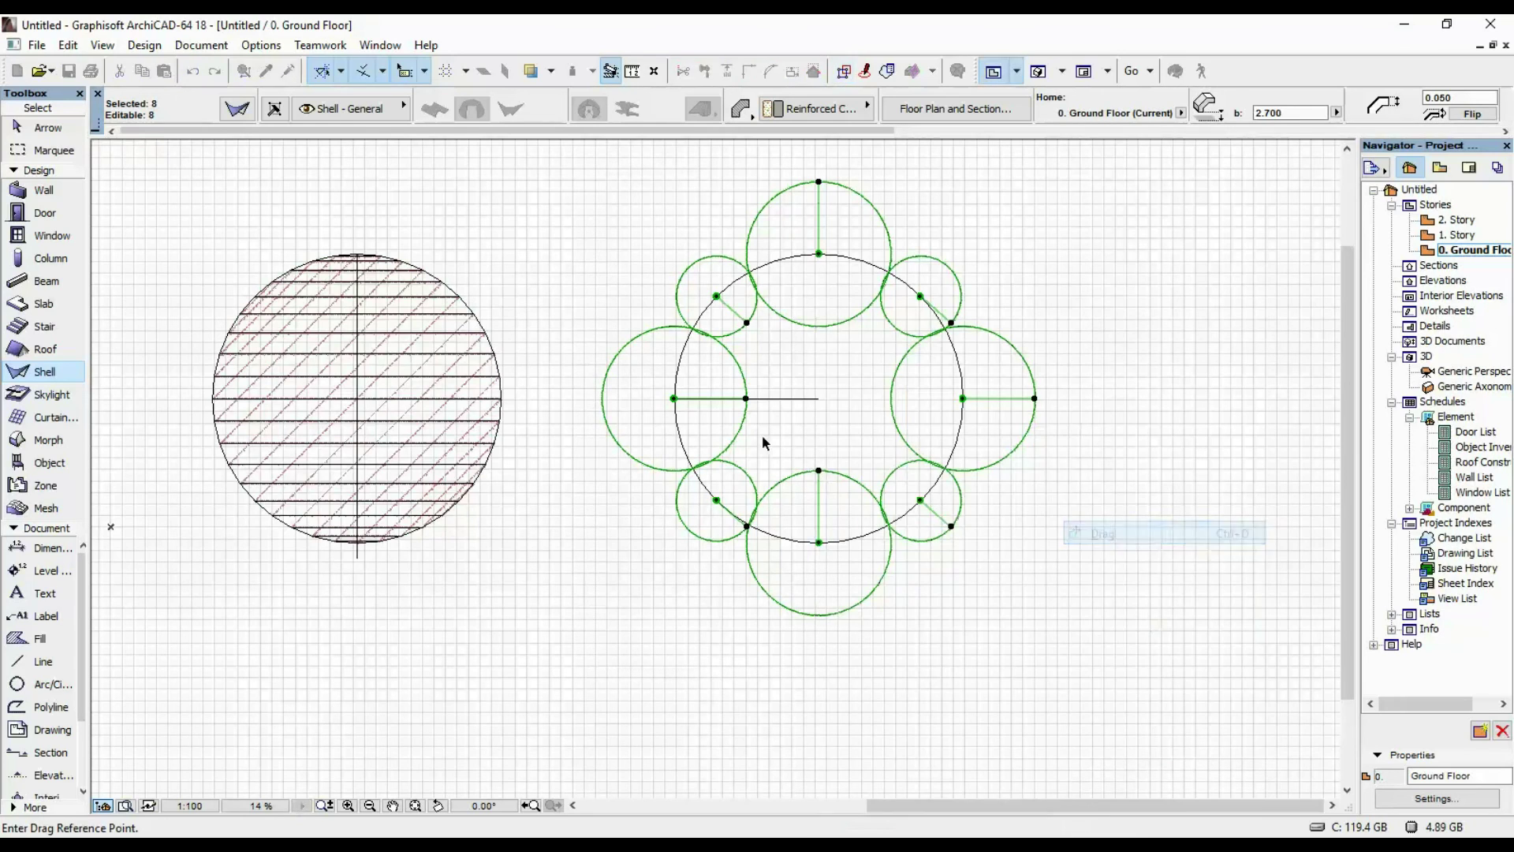
click(819, 398)
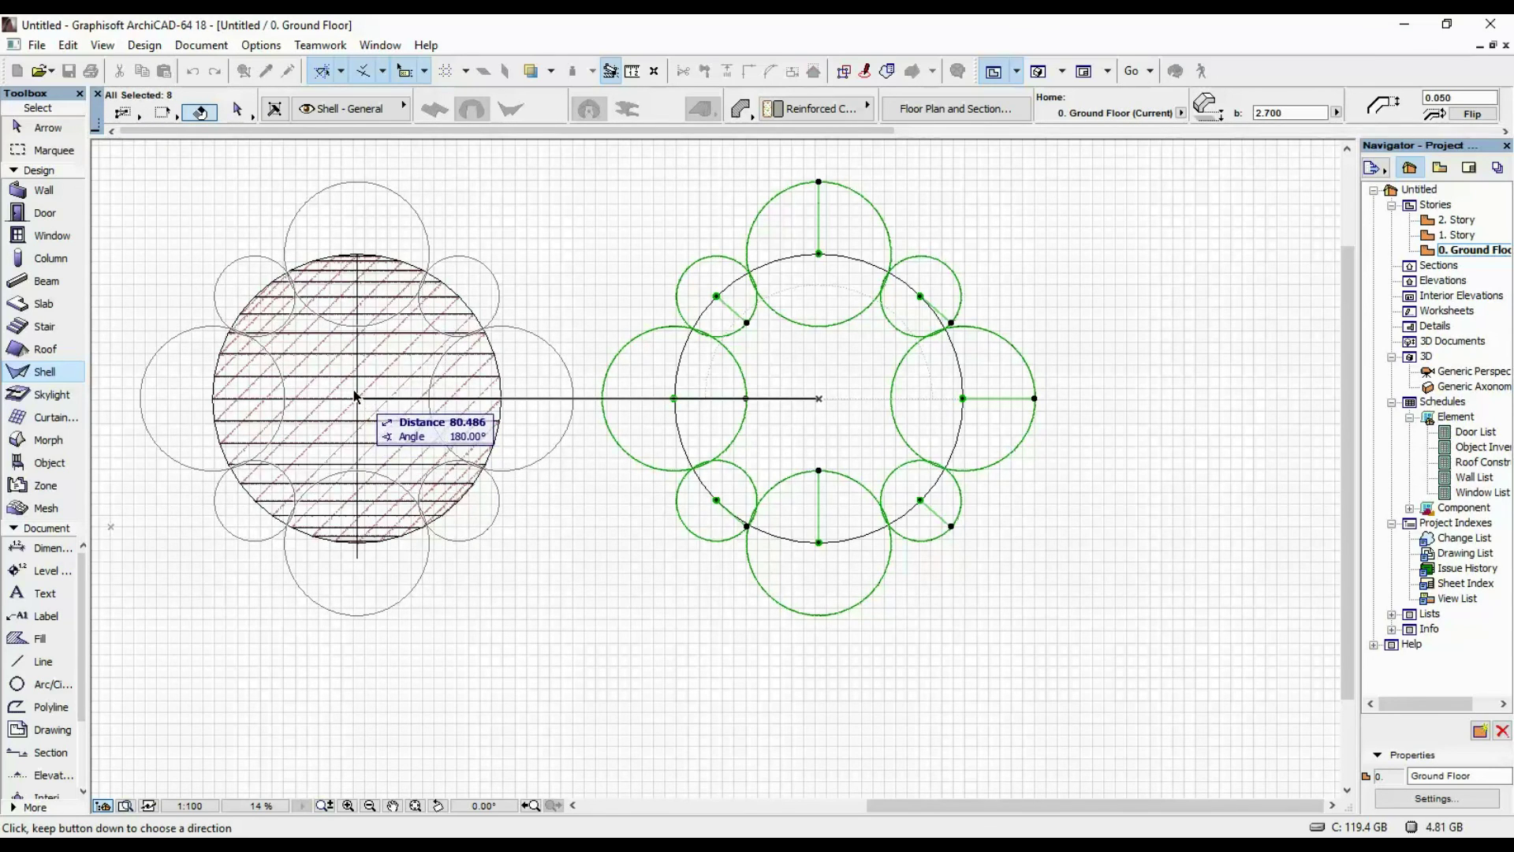
key(Tab)
text(80)
key(Return)
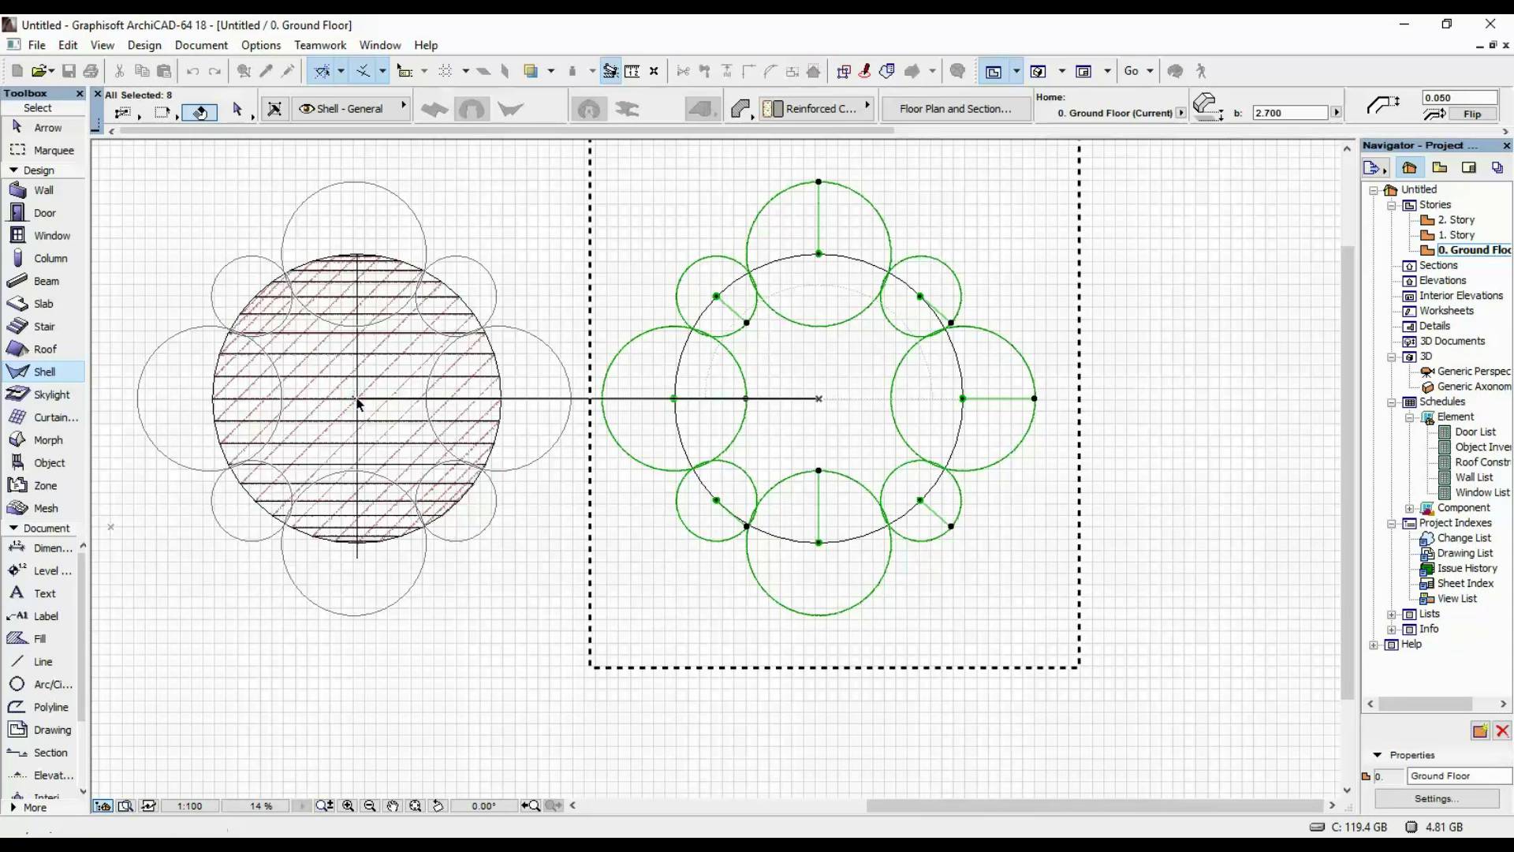
key(Escape)
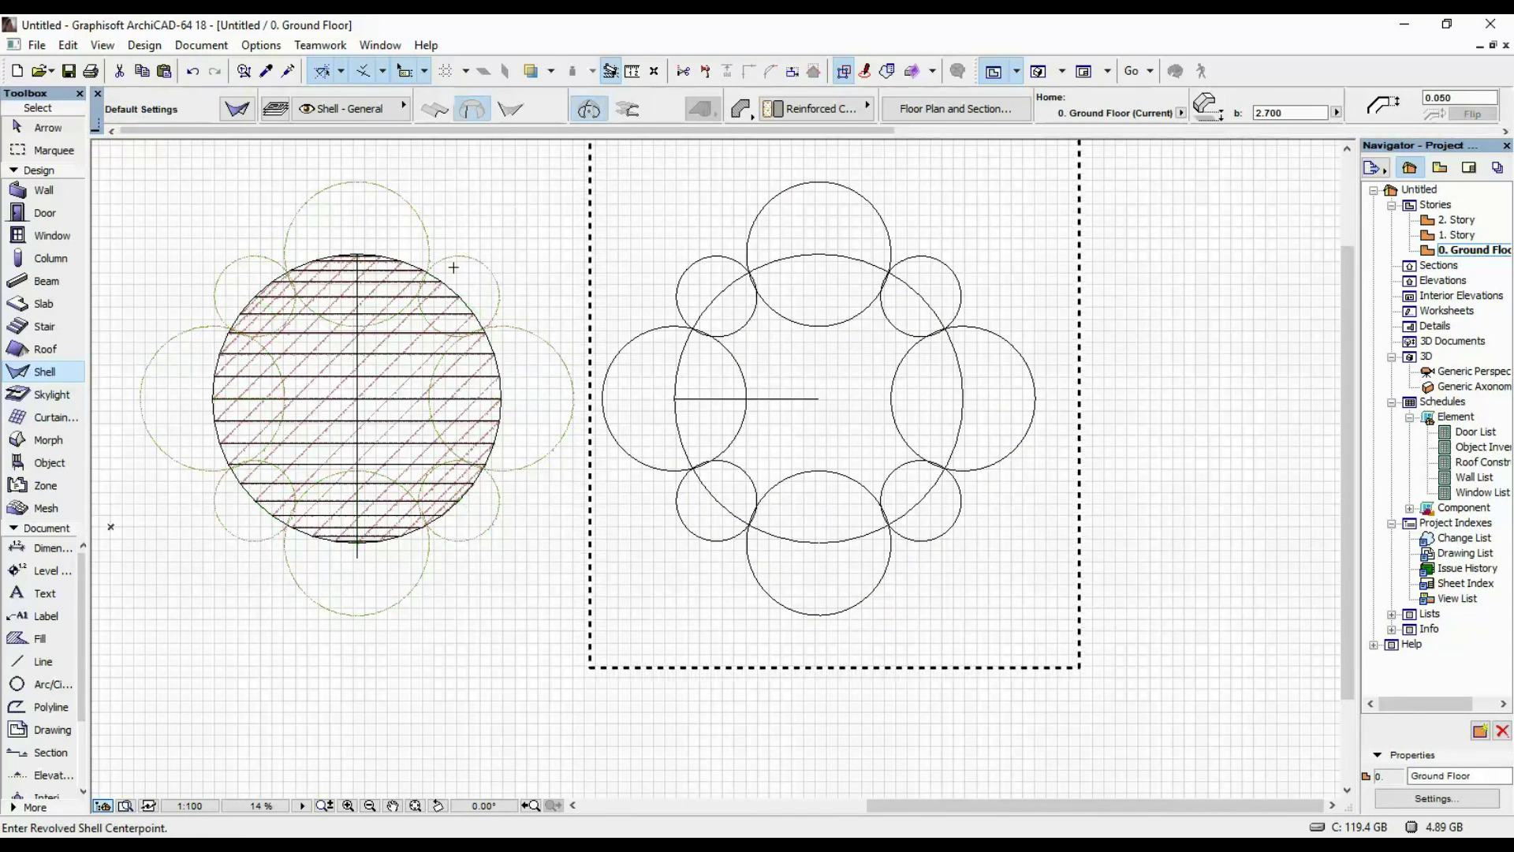
key(F3)
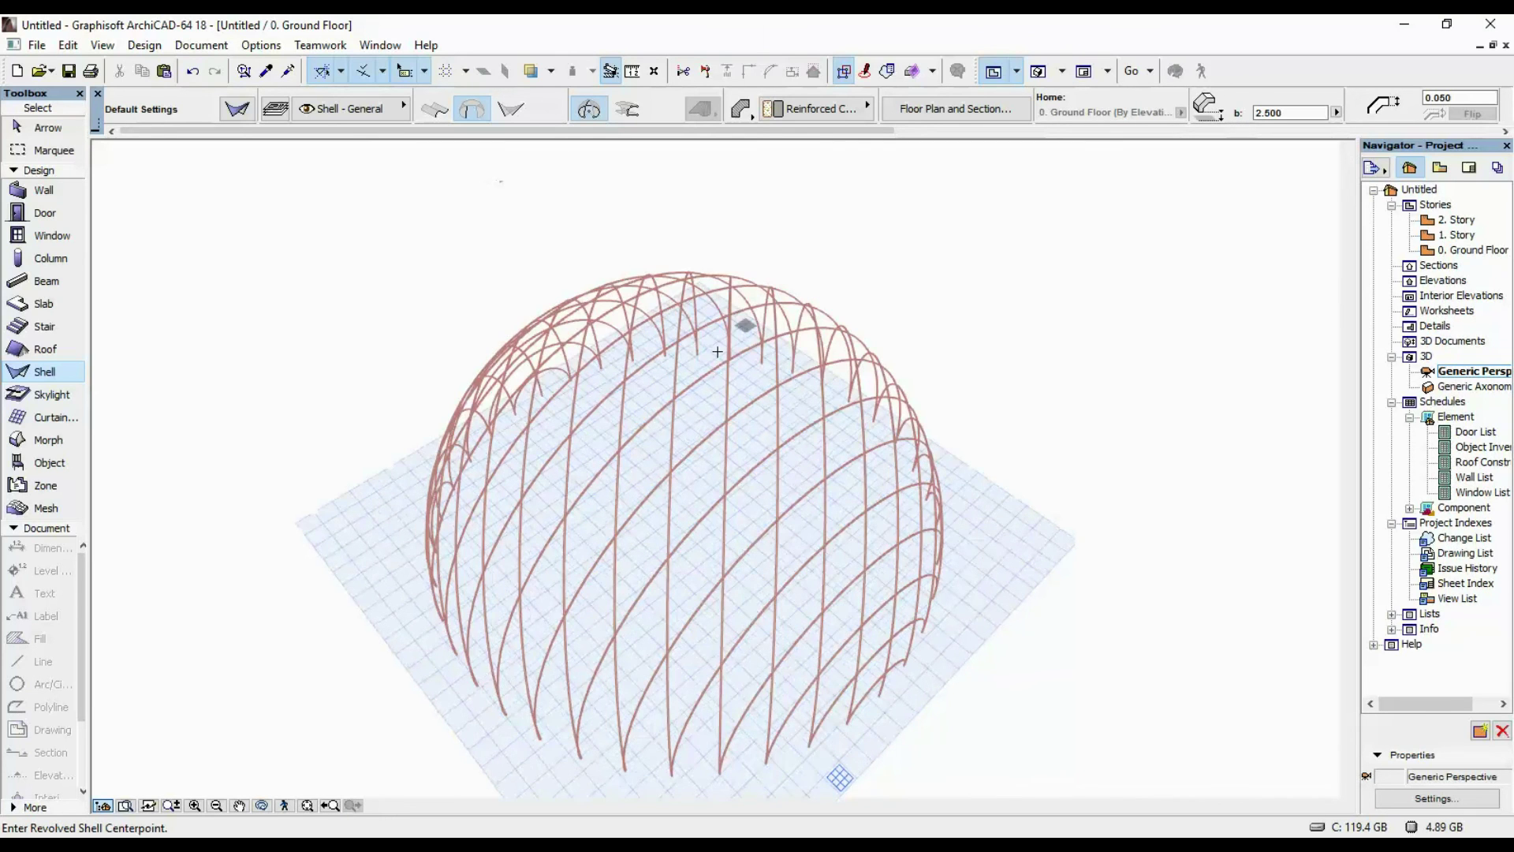
shift+middle_drag(768, 470, 845, 433)
scroll(725, 427, up, 8)
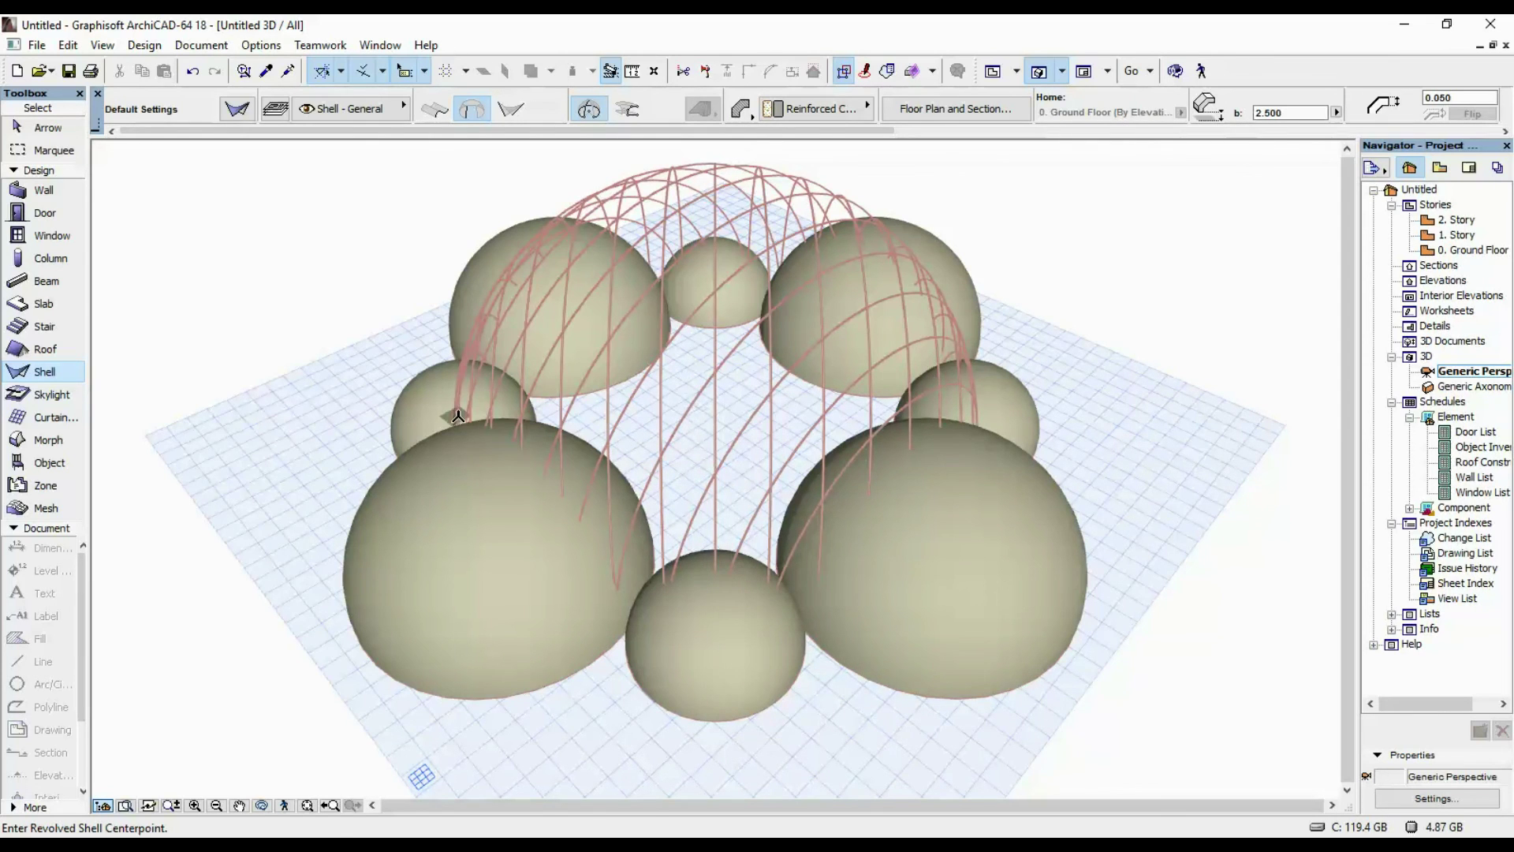
- On the ground floor plan, create a revolved shell centred on the lattice dome with a radius of 25.1
key(F2)
scroll(376, 251, up, 4)
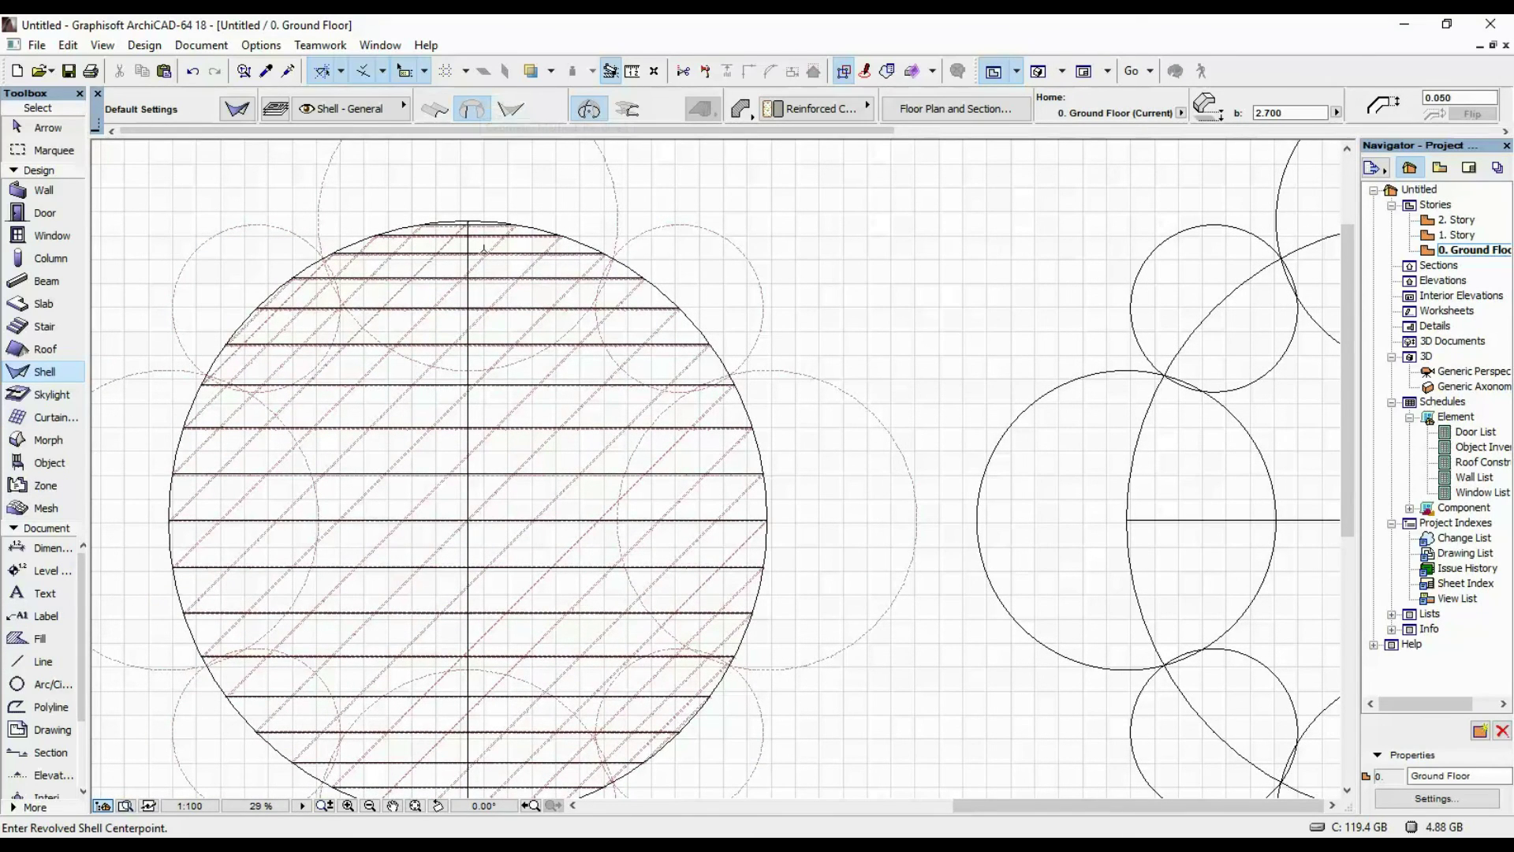
scroll(479, 514, up, 10)
click(489, 514)
scroll(838, 473, down, 10)
scroll(973, 473, up, 7)
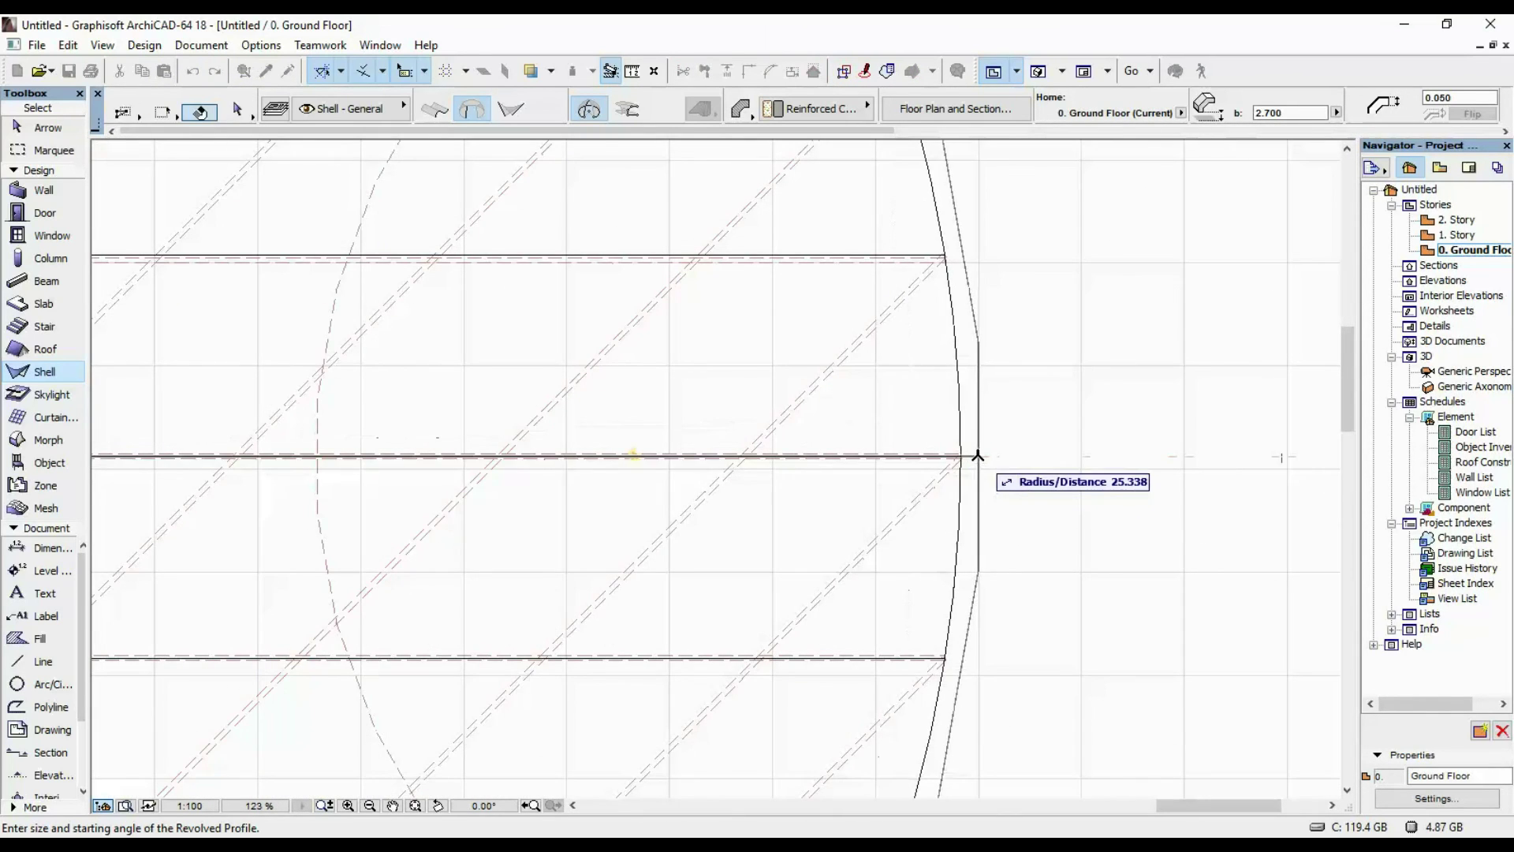
key(Tab)
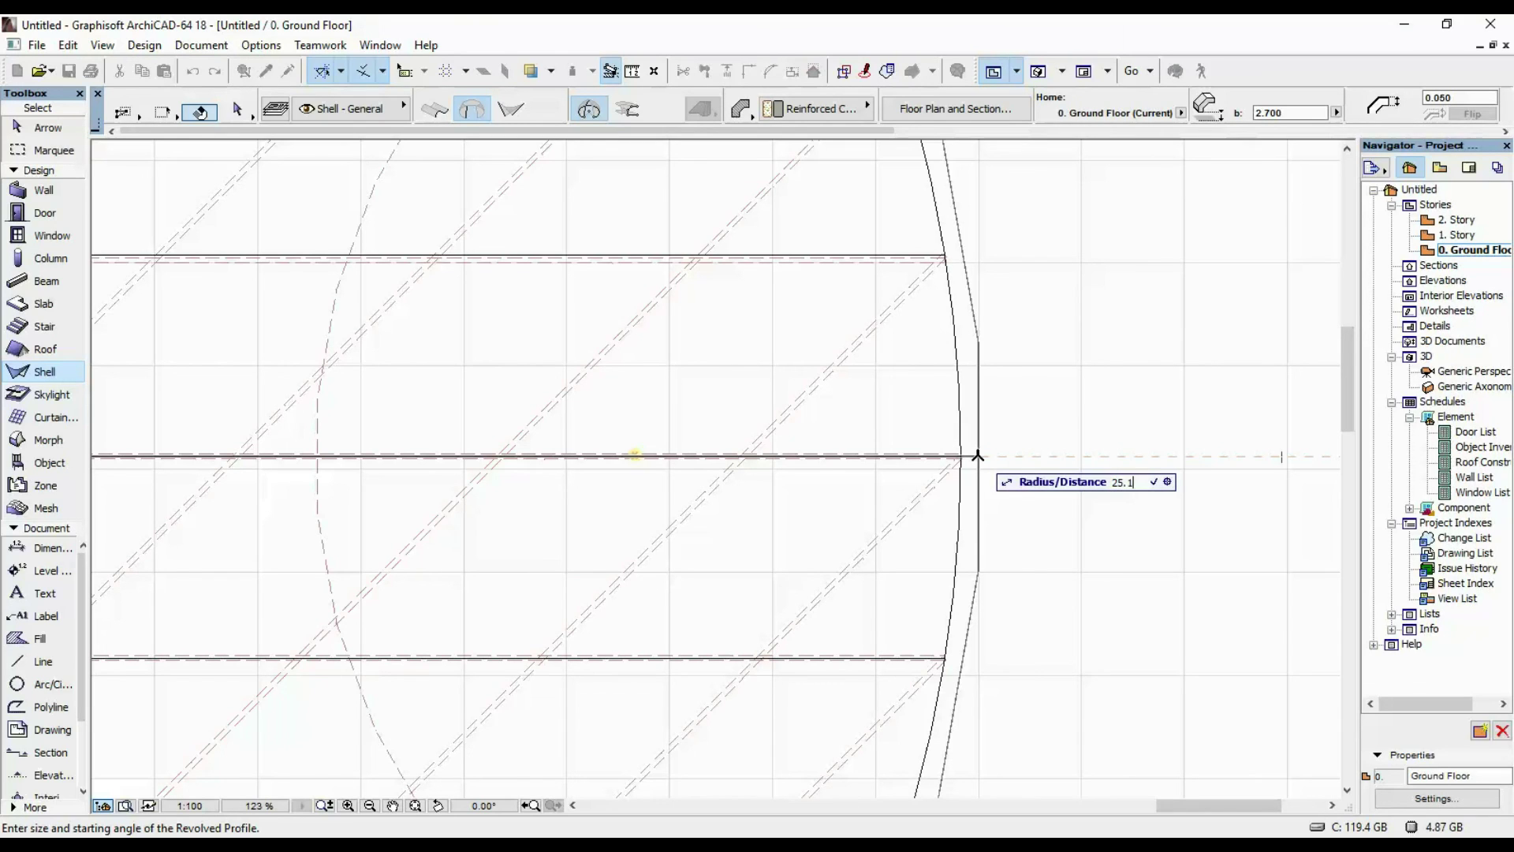
text(25.1)
key(Return)
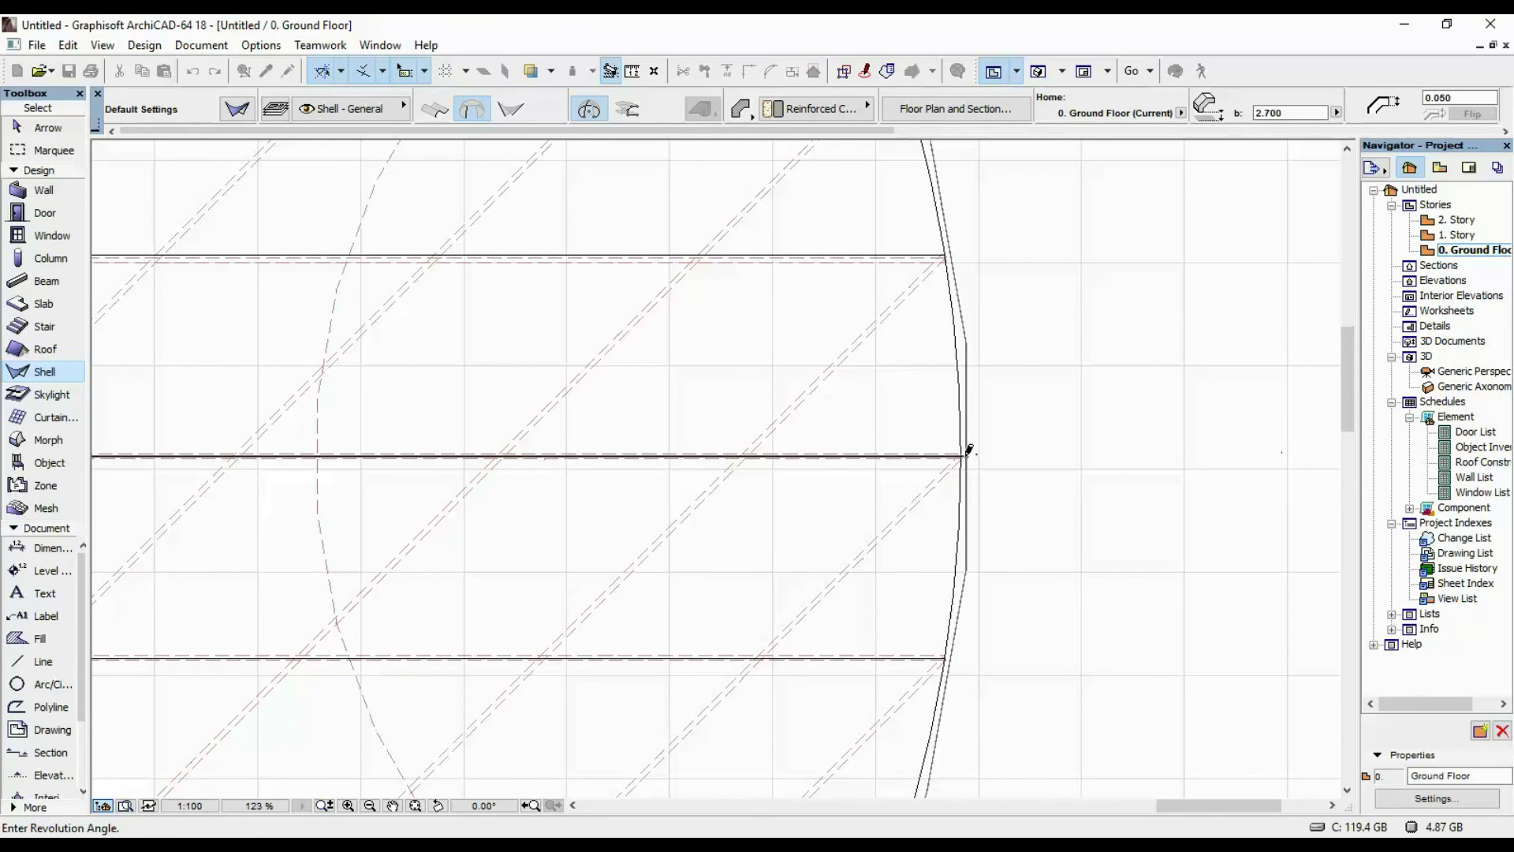
click(969, 449)
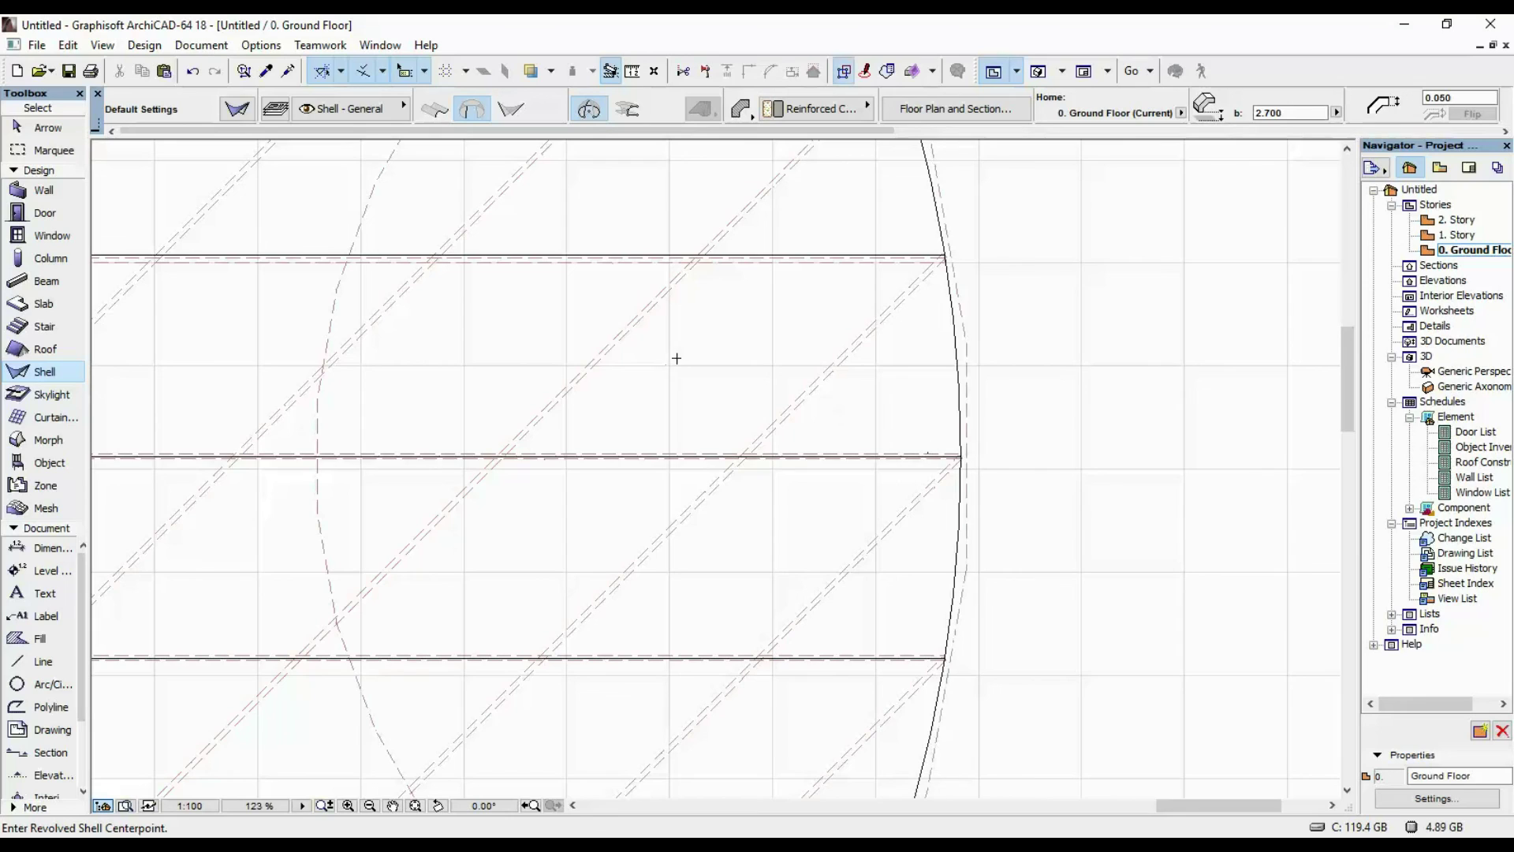
scroll(830, 354, down, 10)
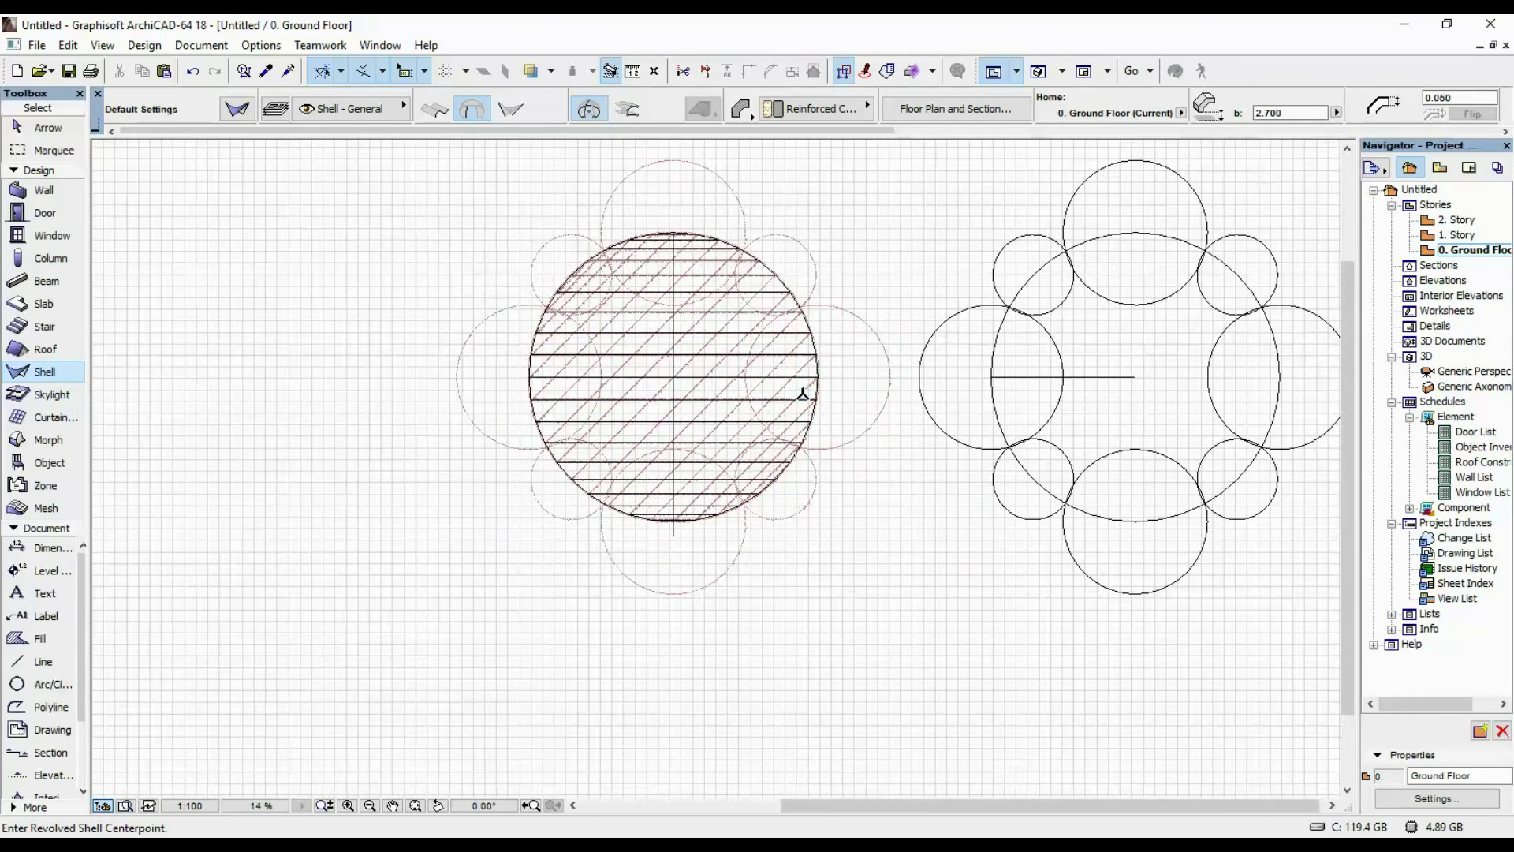
- In 3D, override all three surfaces of the large dome shell, link them together, and set them to Glass - Blue
key(F3)
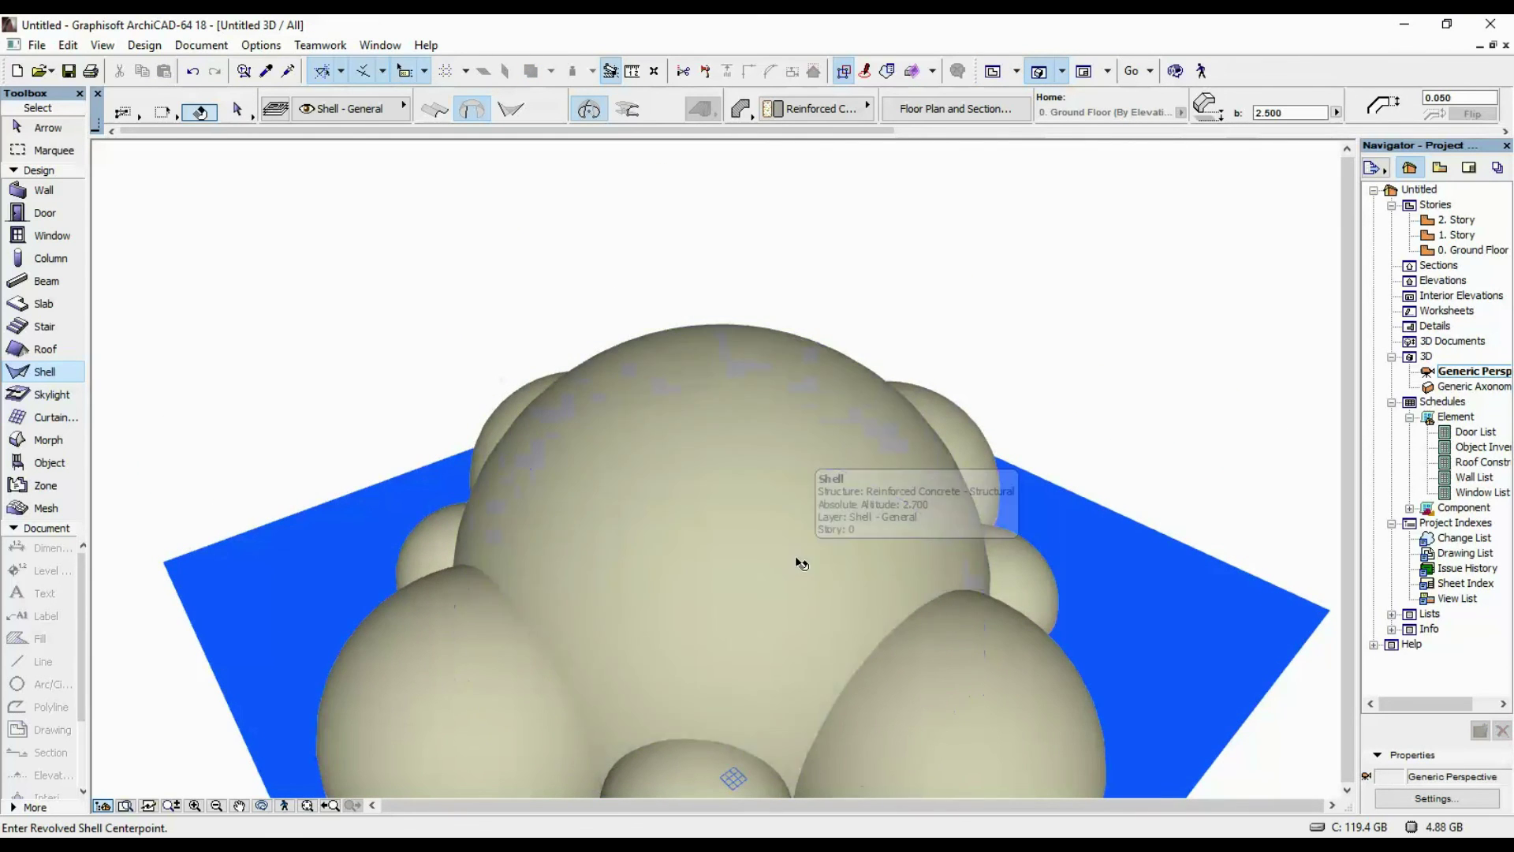
shift+click(801, 563)
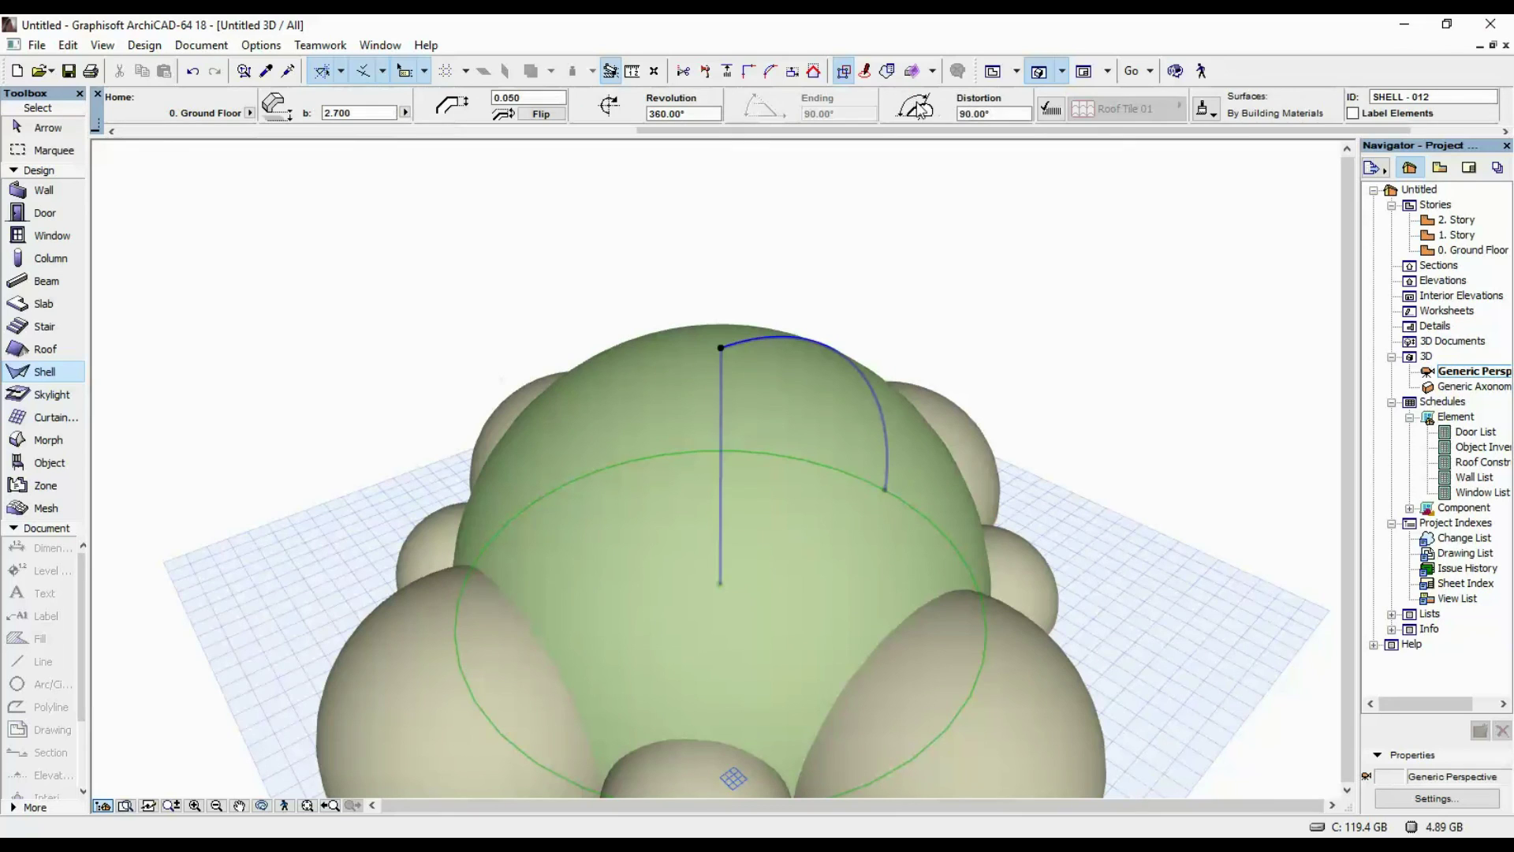
click(1205, 109)
click(1213, 163)
click(1211, 188)
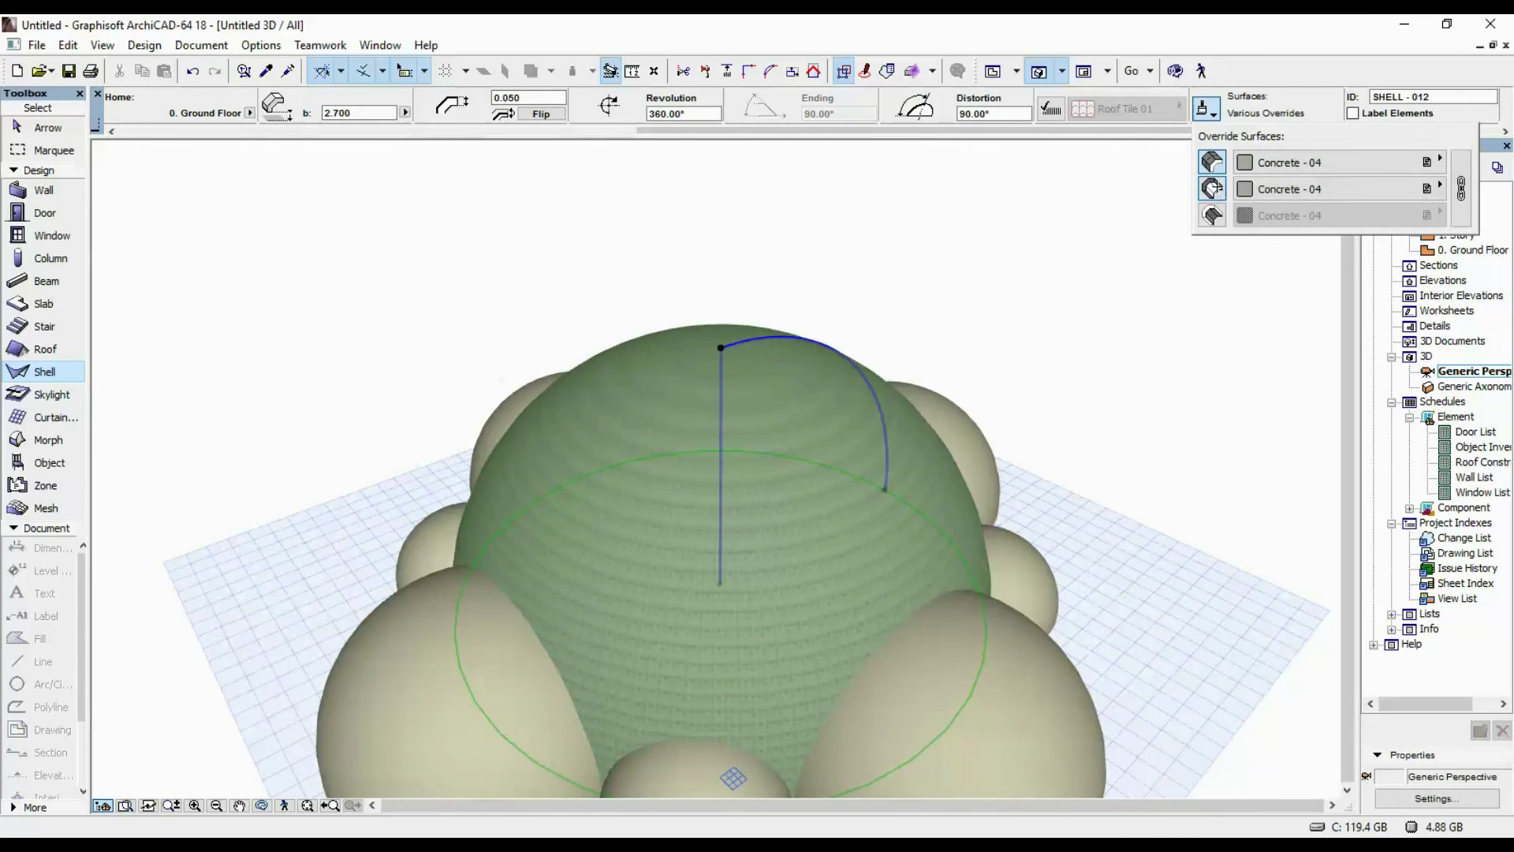
click(1212, 215)
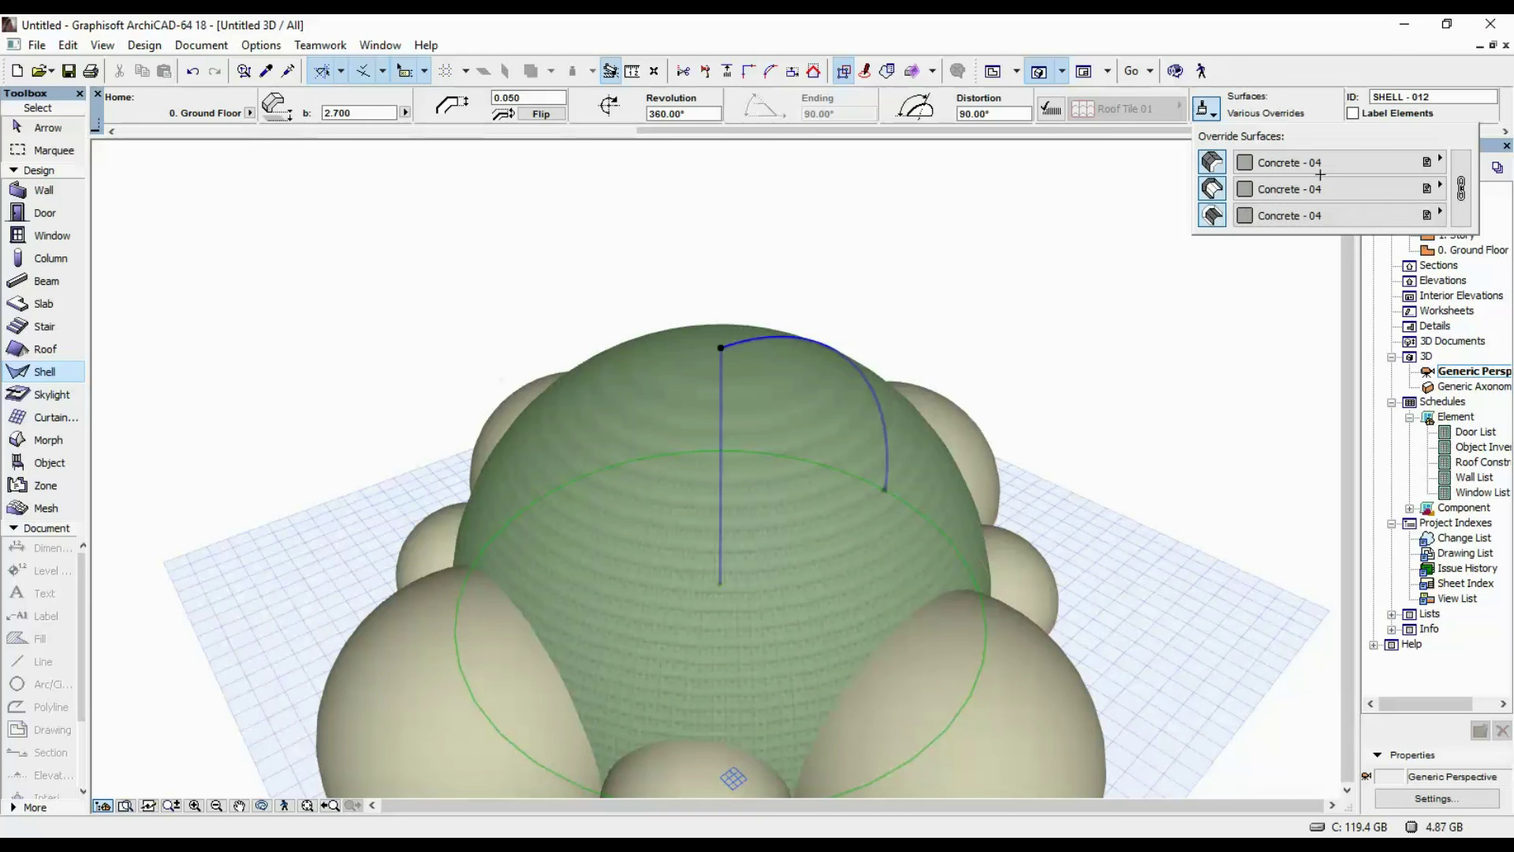
click(1461, 189)
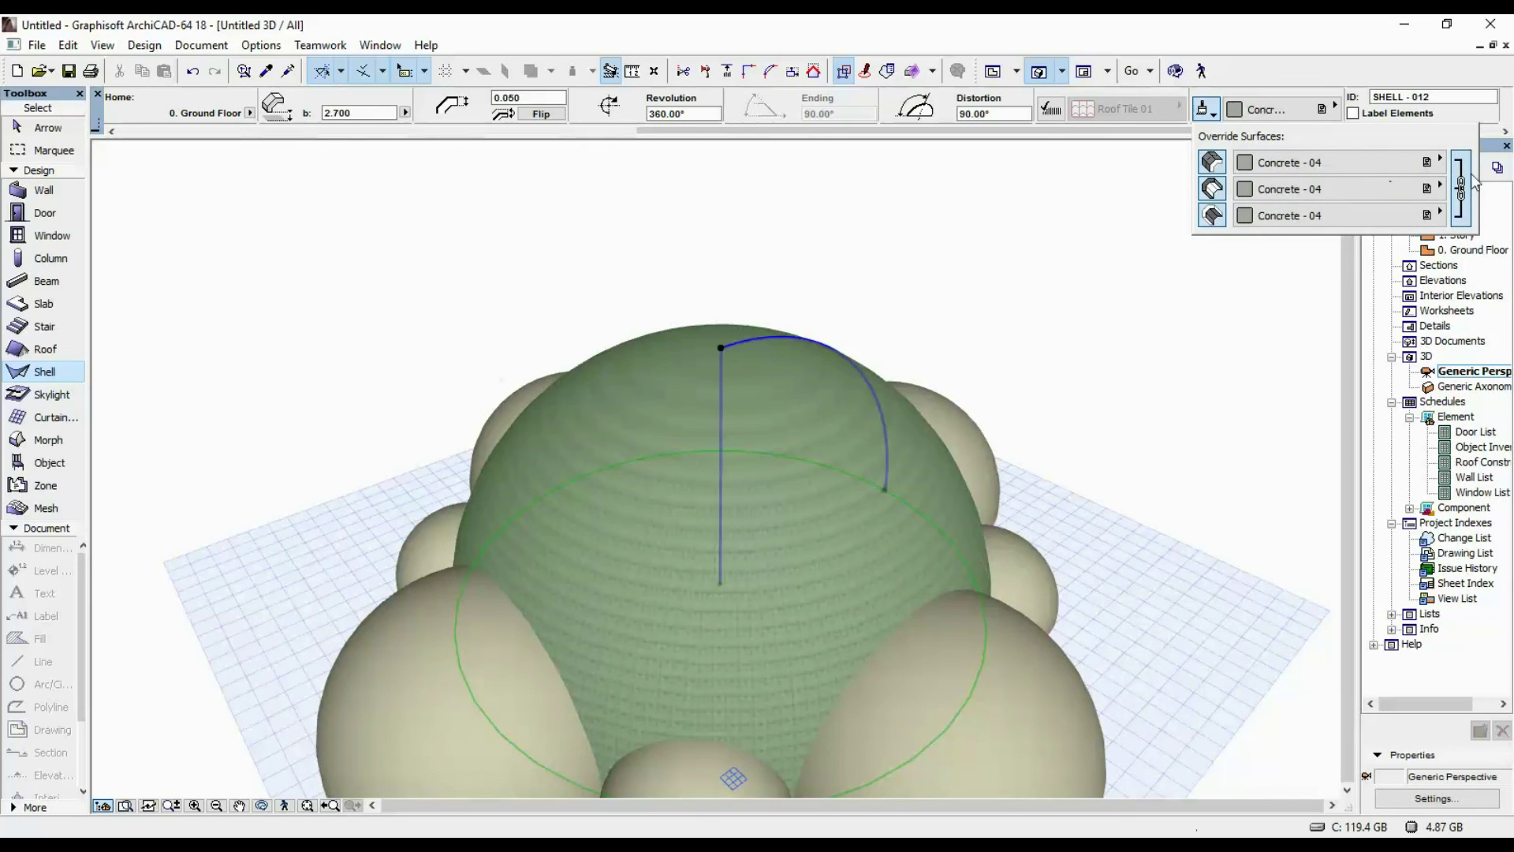
click(1361, 162)
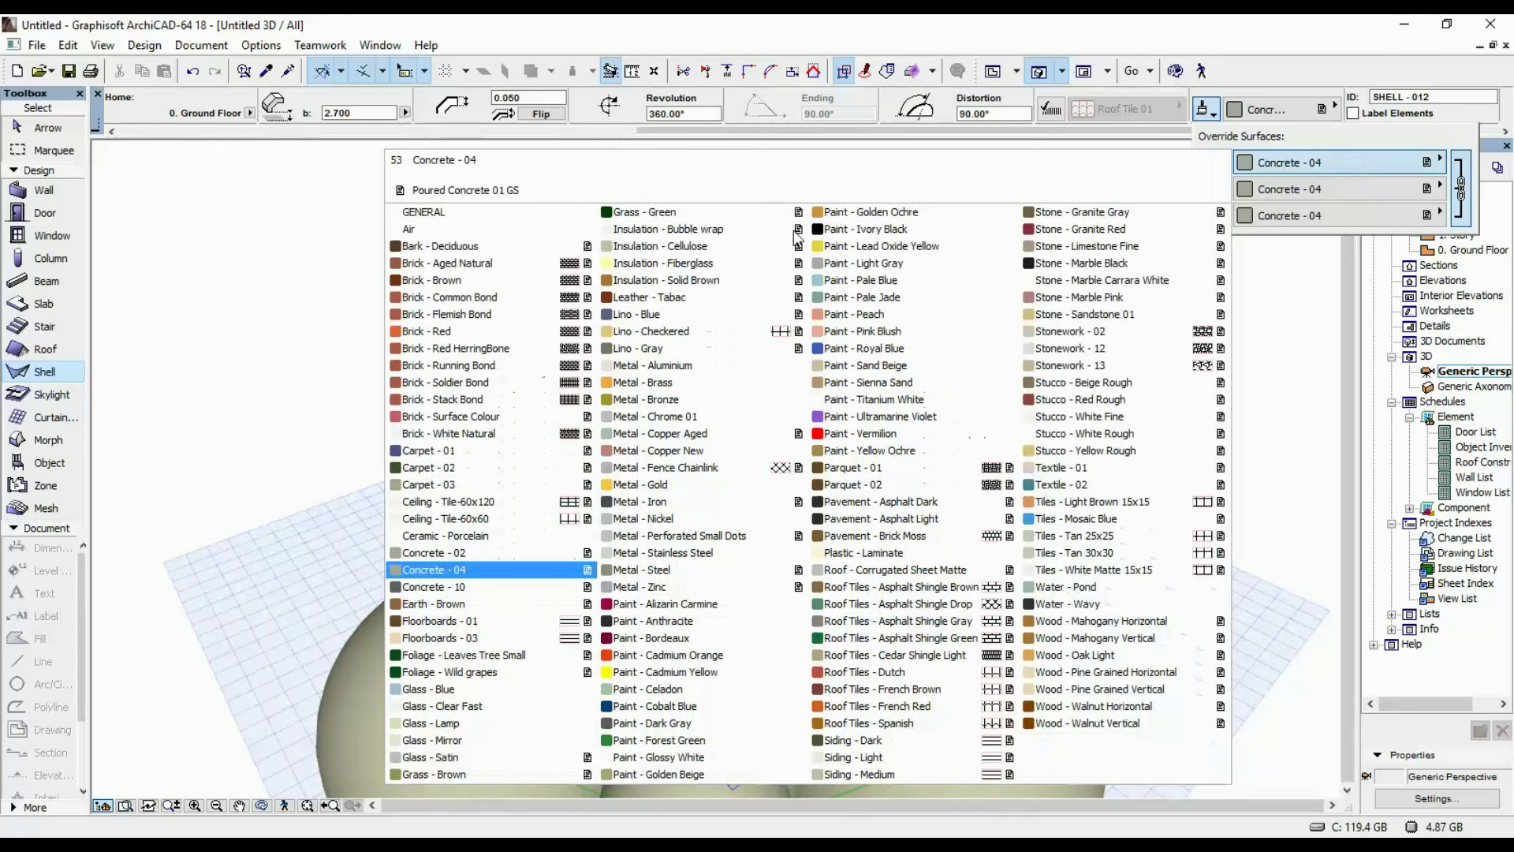
click(458, 691)
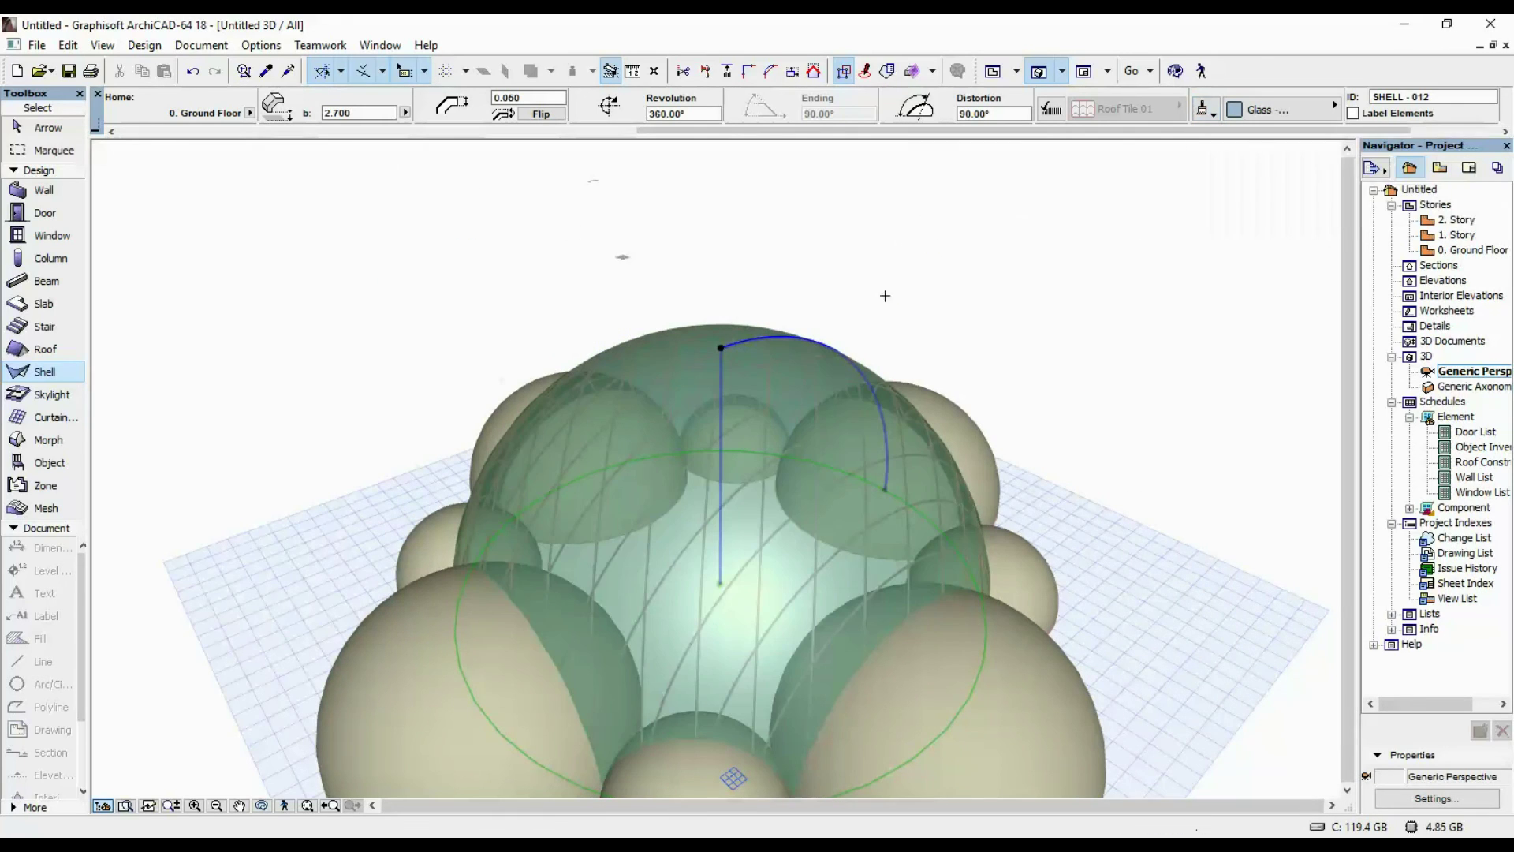
mouse_move(924, 259)
shift+middle_down()
mouse_move(841, 280)
mouse_move(862, 395)
mouse_move(788, 389)
mouse_move(902, 266)
shift+middle_up()
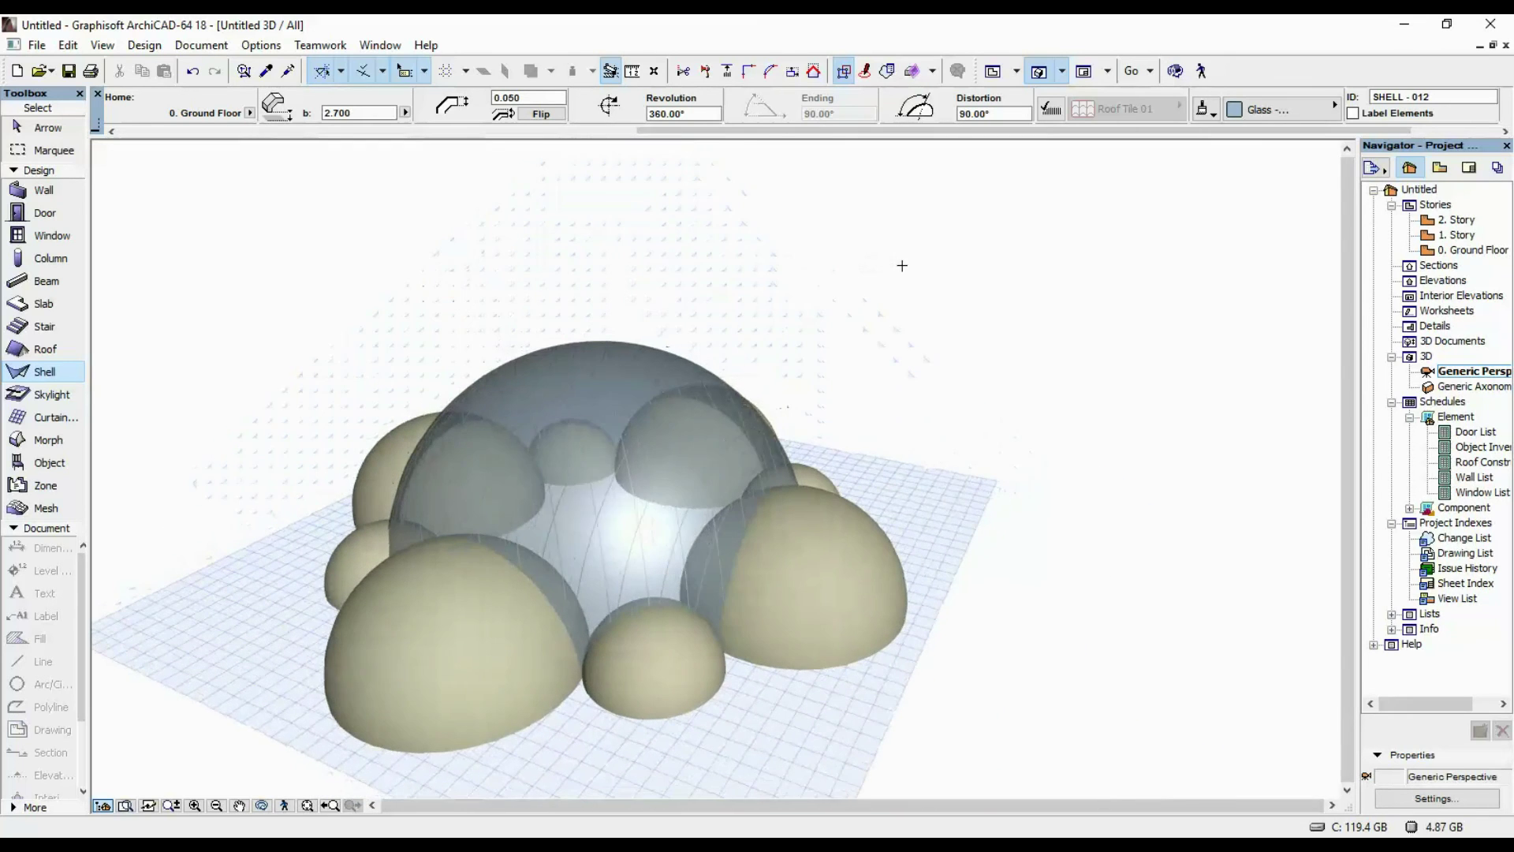
alt+click(850, 379)
key(F2)
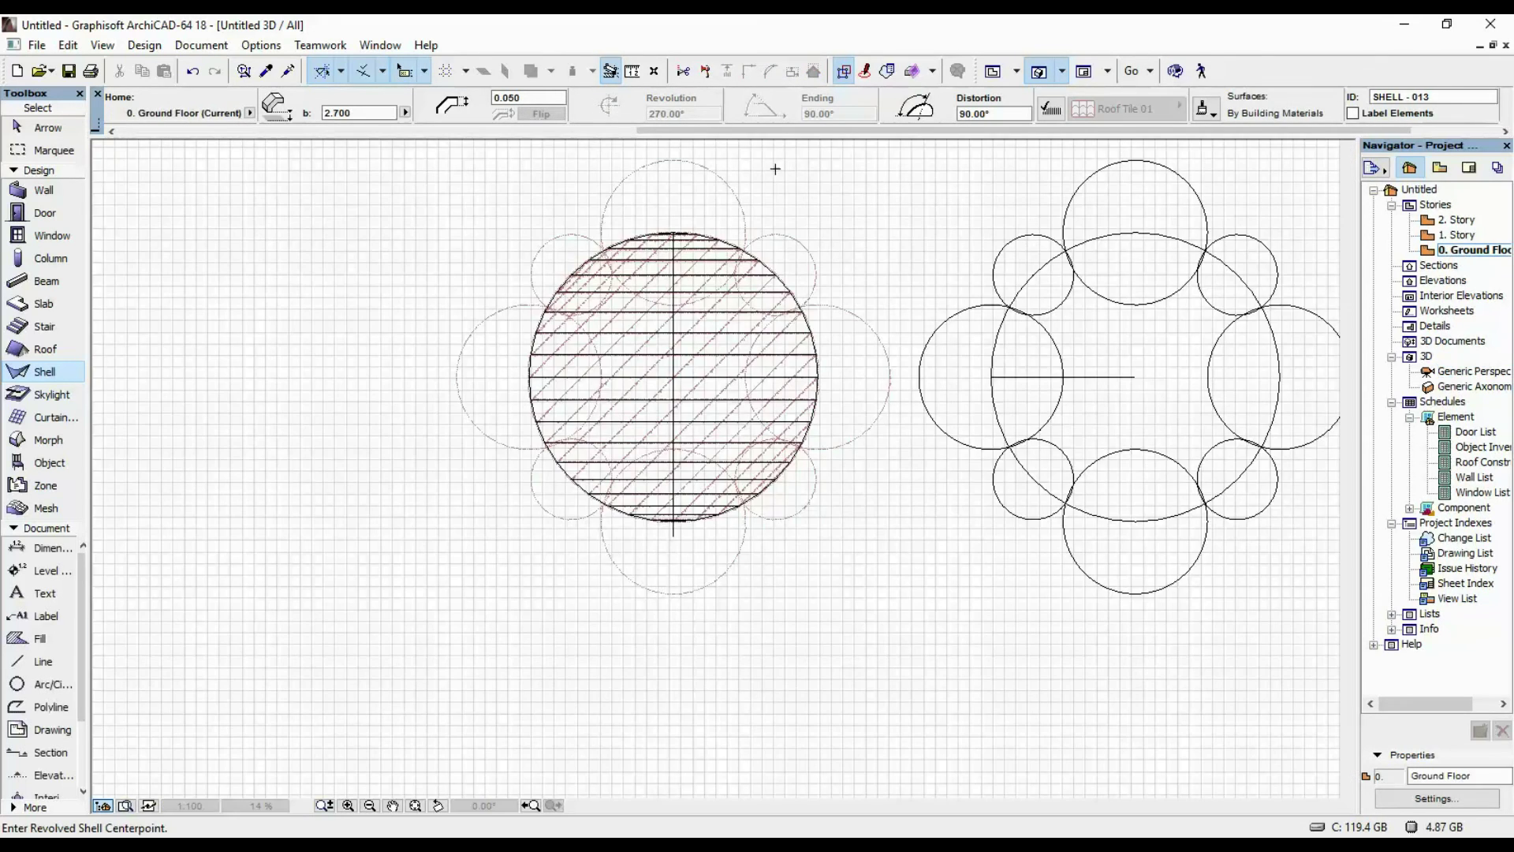
shift+click(710, 169)
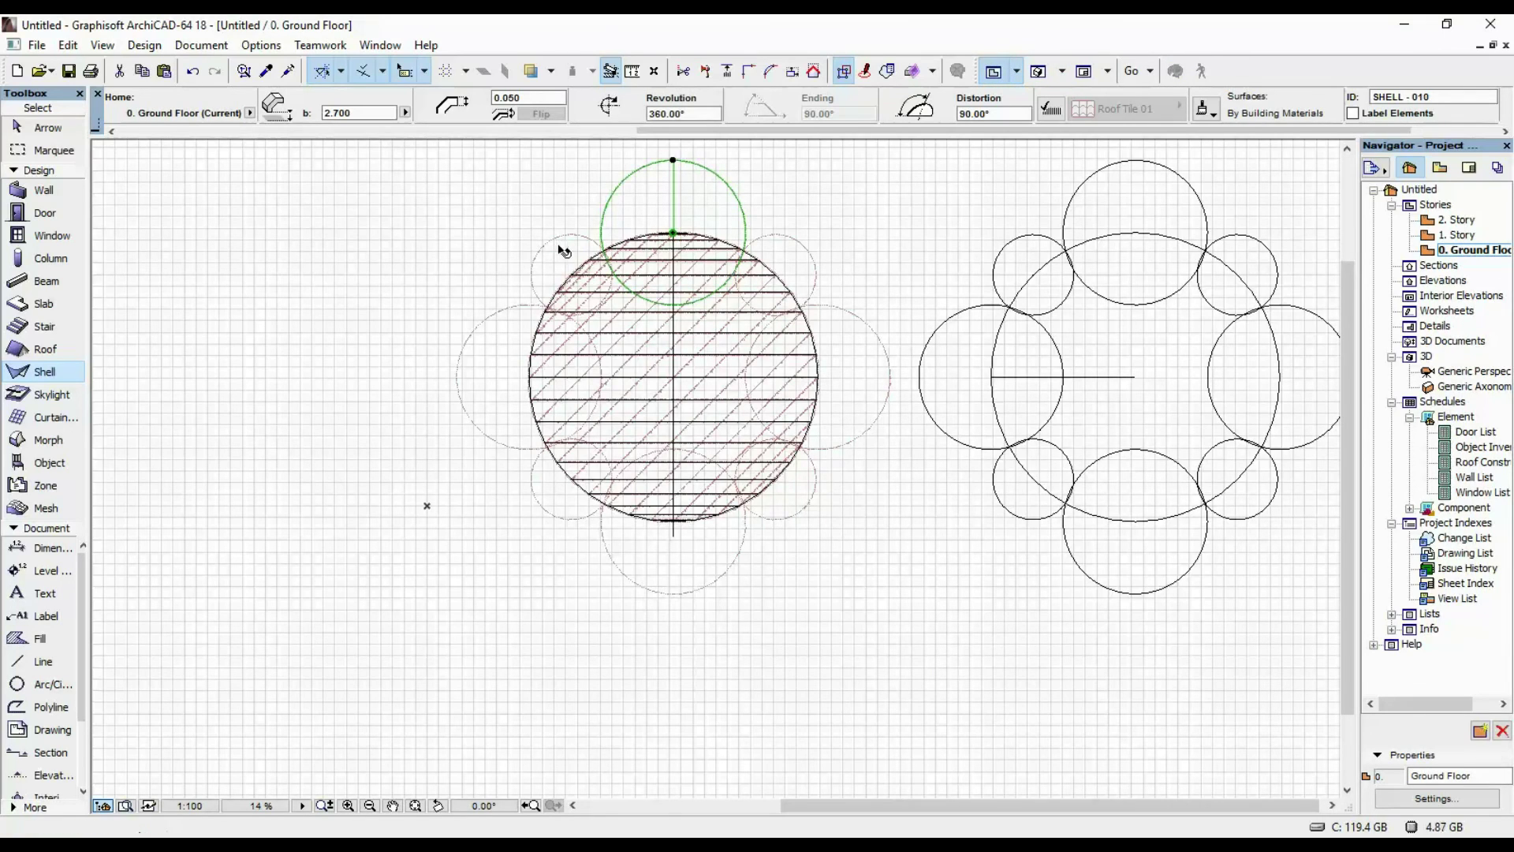
shift+click(499, 341)
shift+click(548, 502)
shift+click(661, 568)
shift+click(808, 513)
shift+click(828, 371)
shift+click(806, 262)
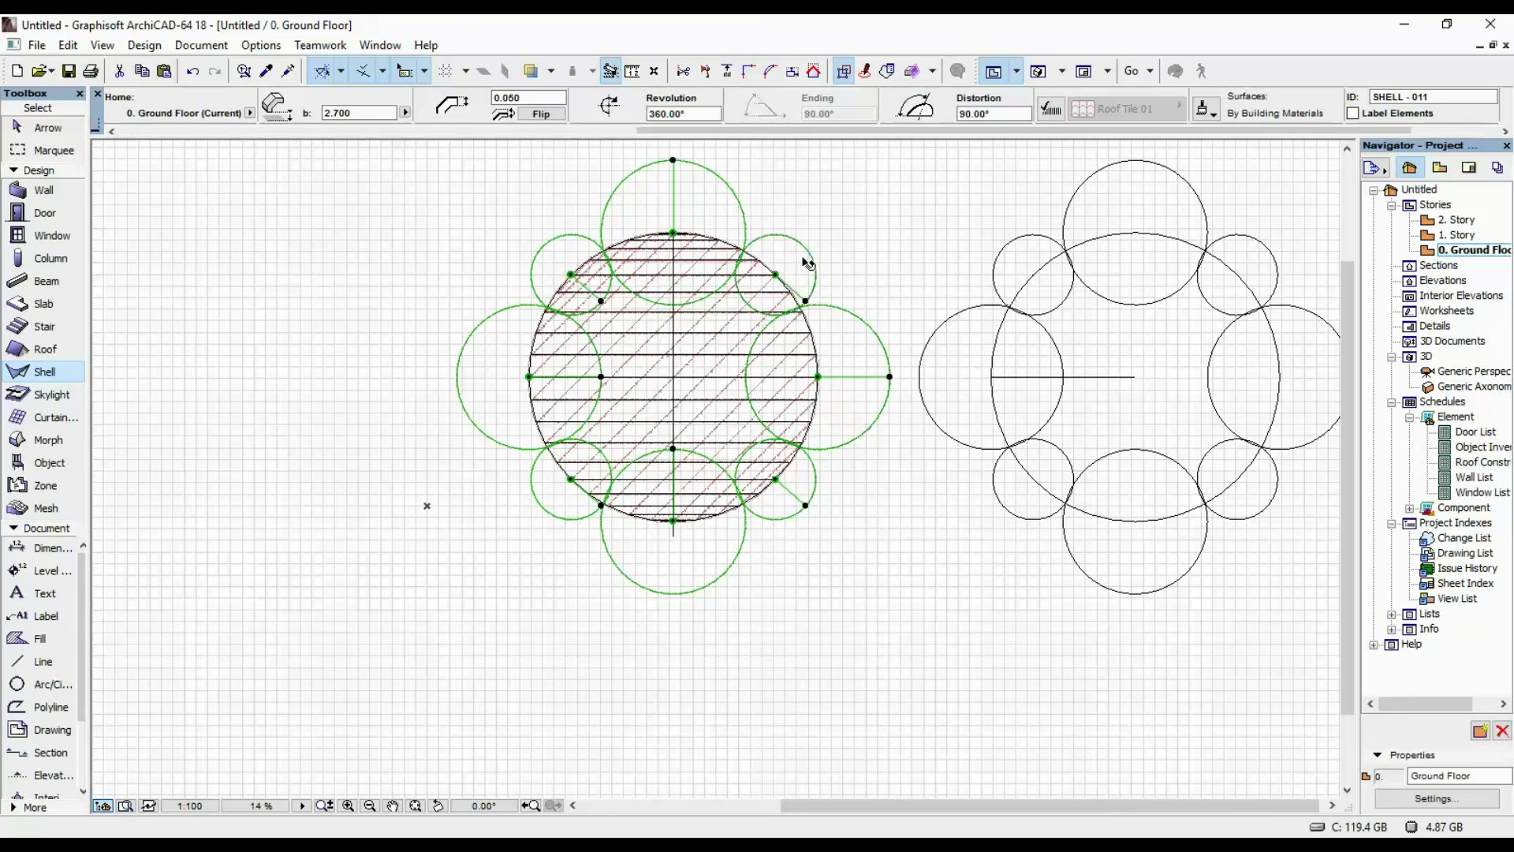
key(Escape)
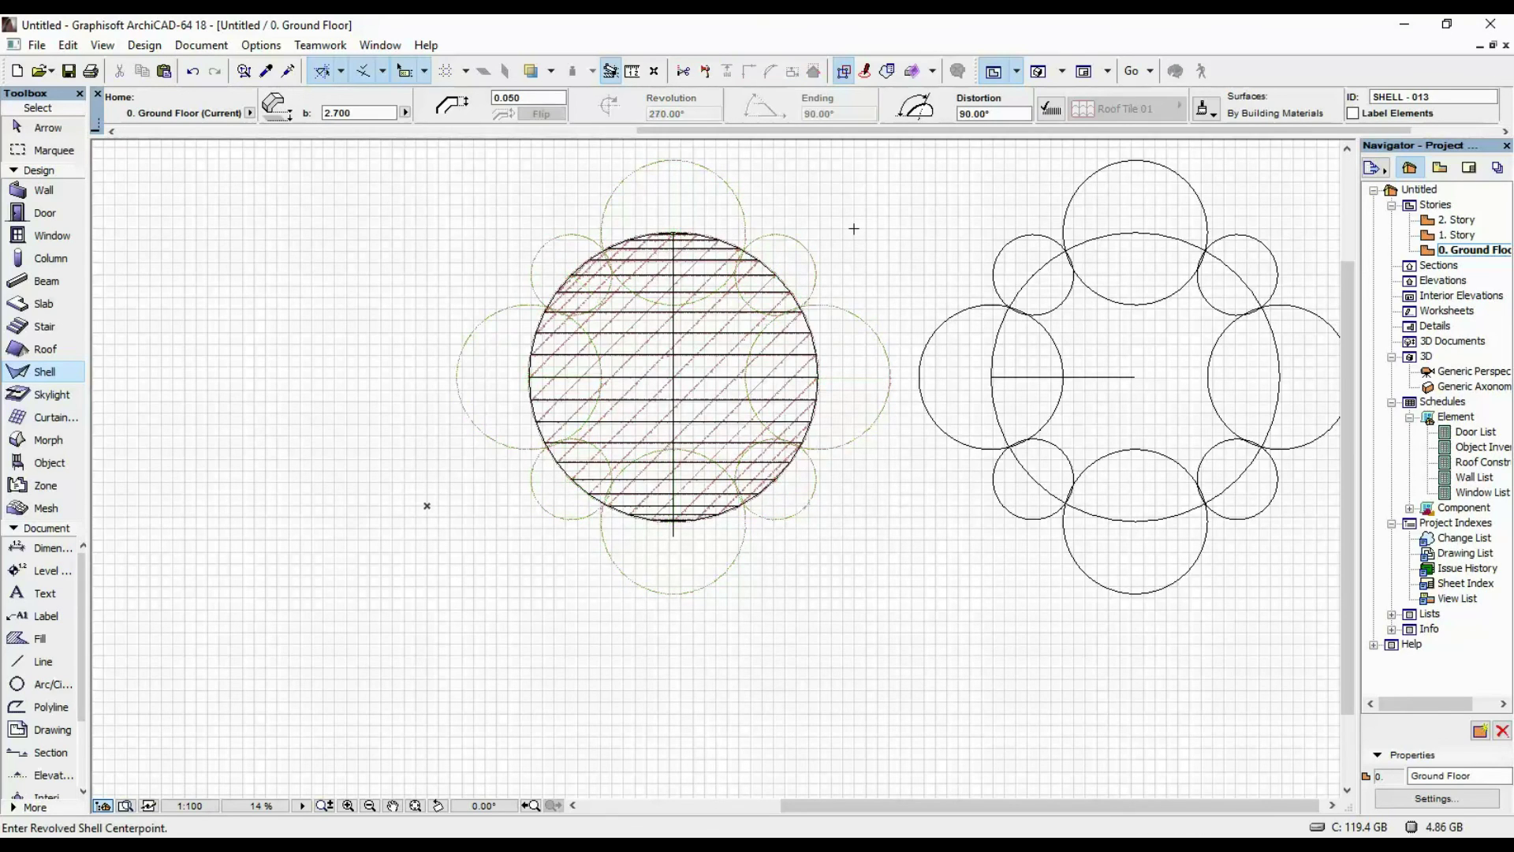
- Show the model in 3D and open Solid Element Operations, placing its dialog clear of the domes
key(F3)
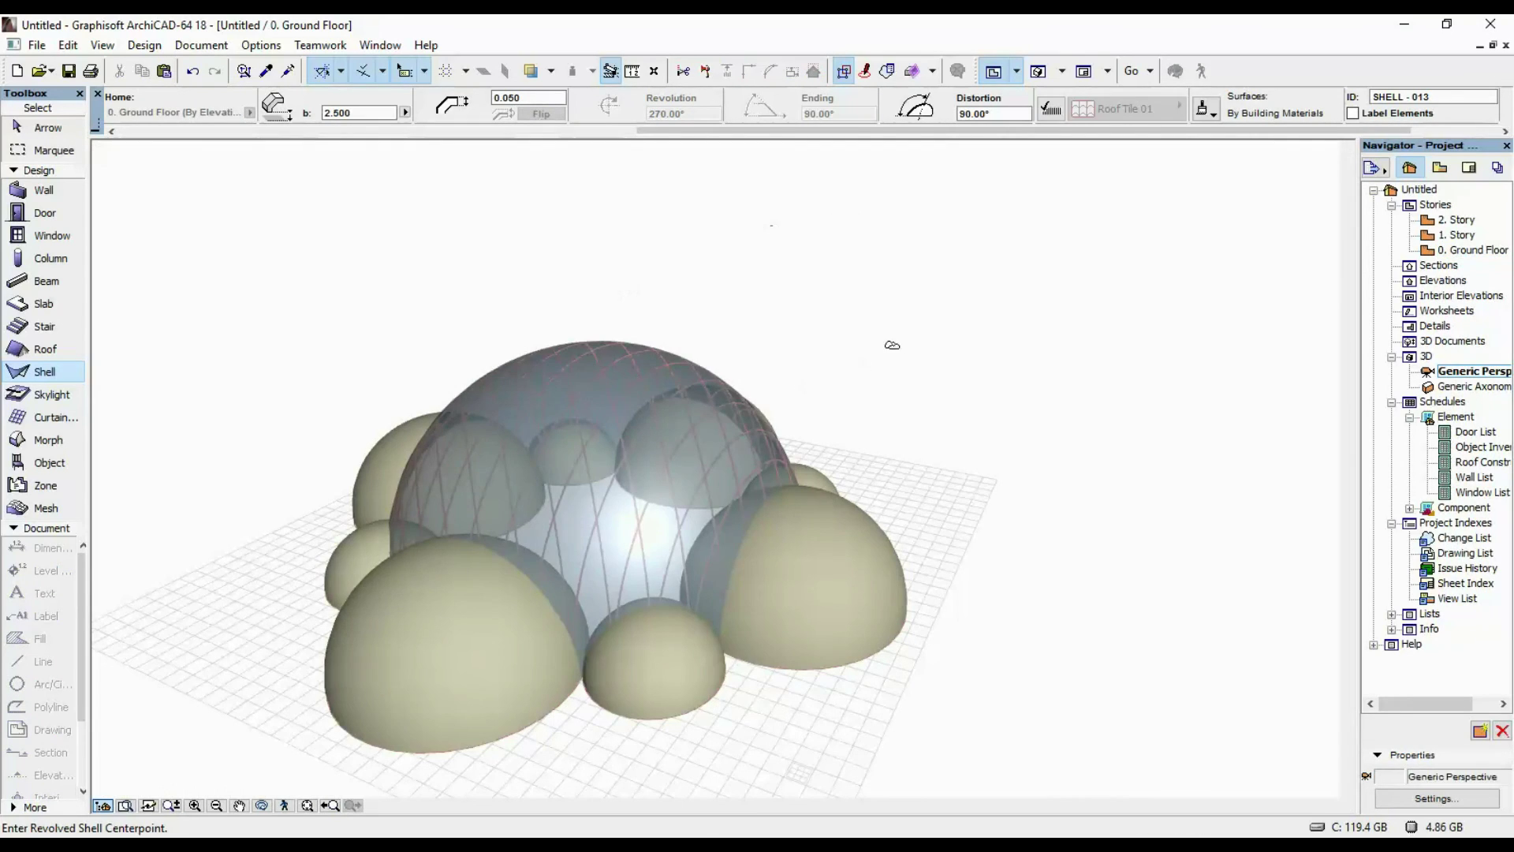
shift+middle_drag(991, 357, 854, 389)
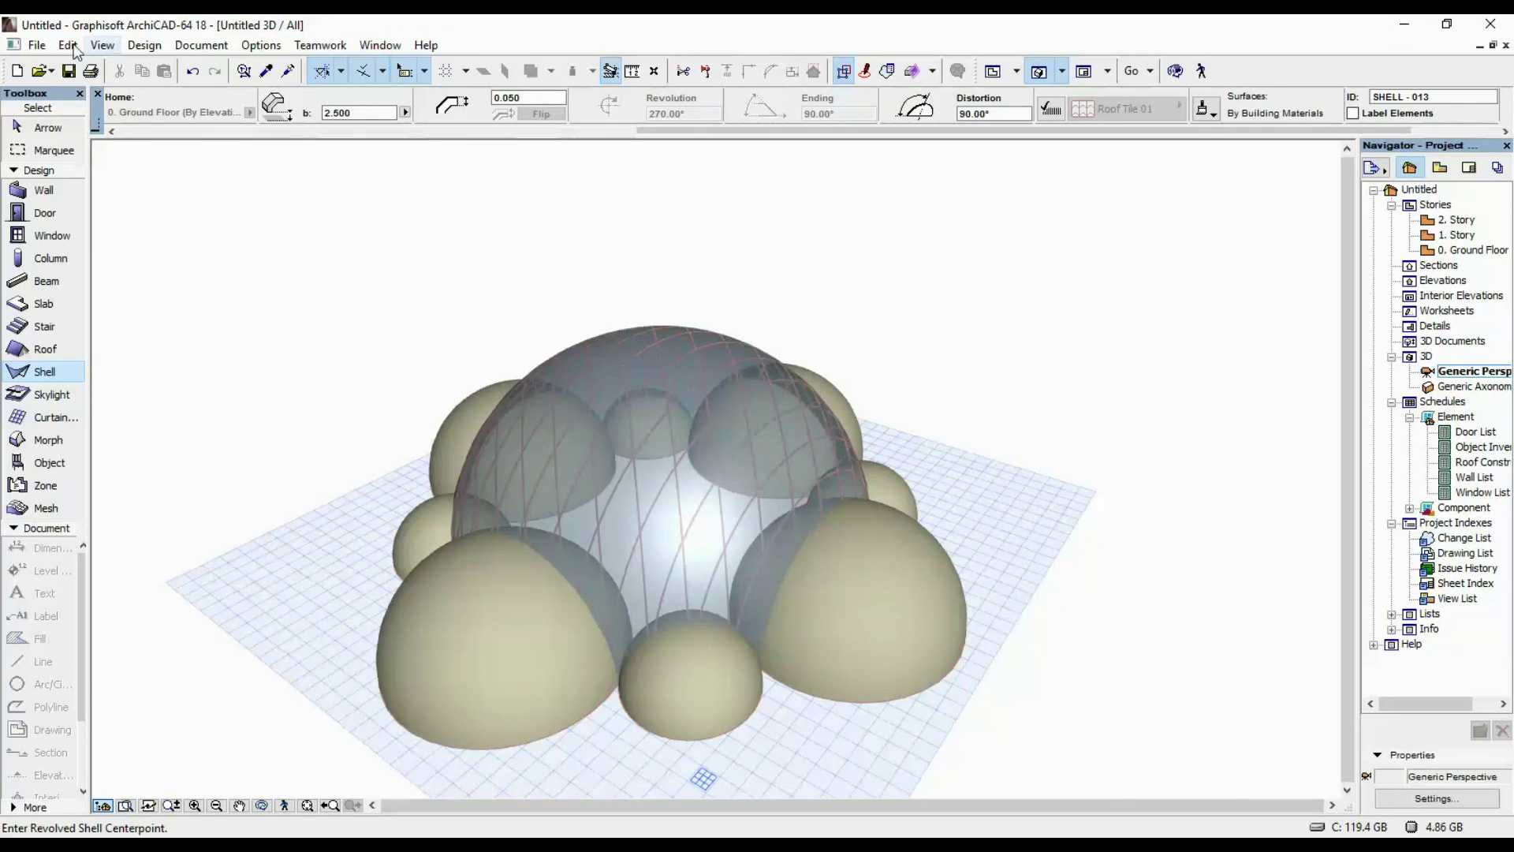
click(144, 45)
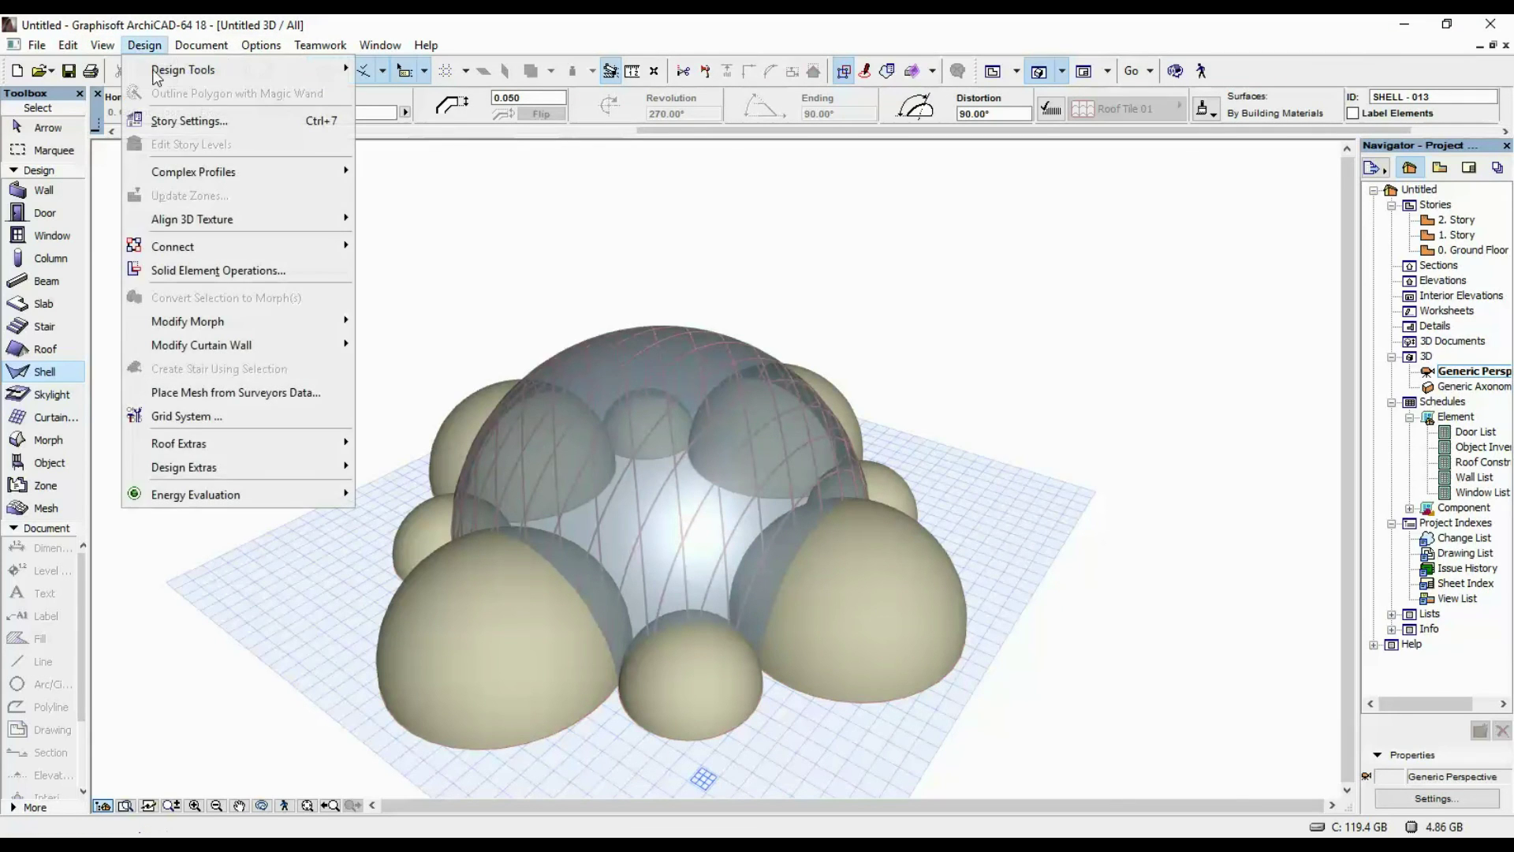
click(263, 273)
drag(300, 231, 254, 183)
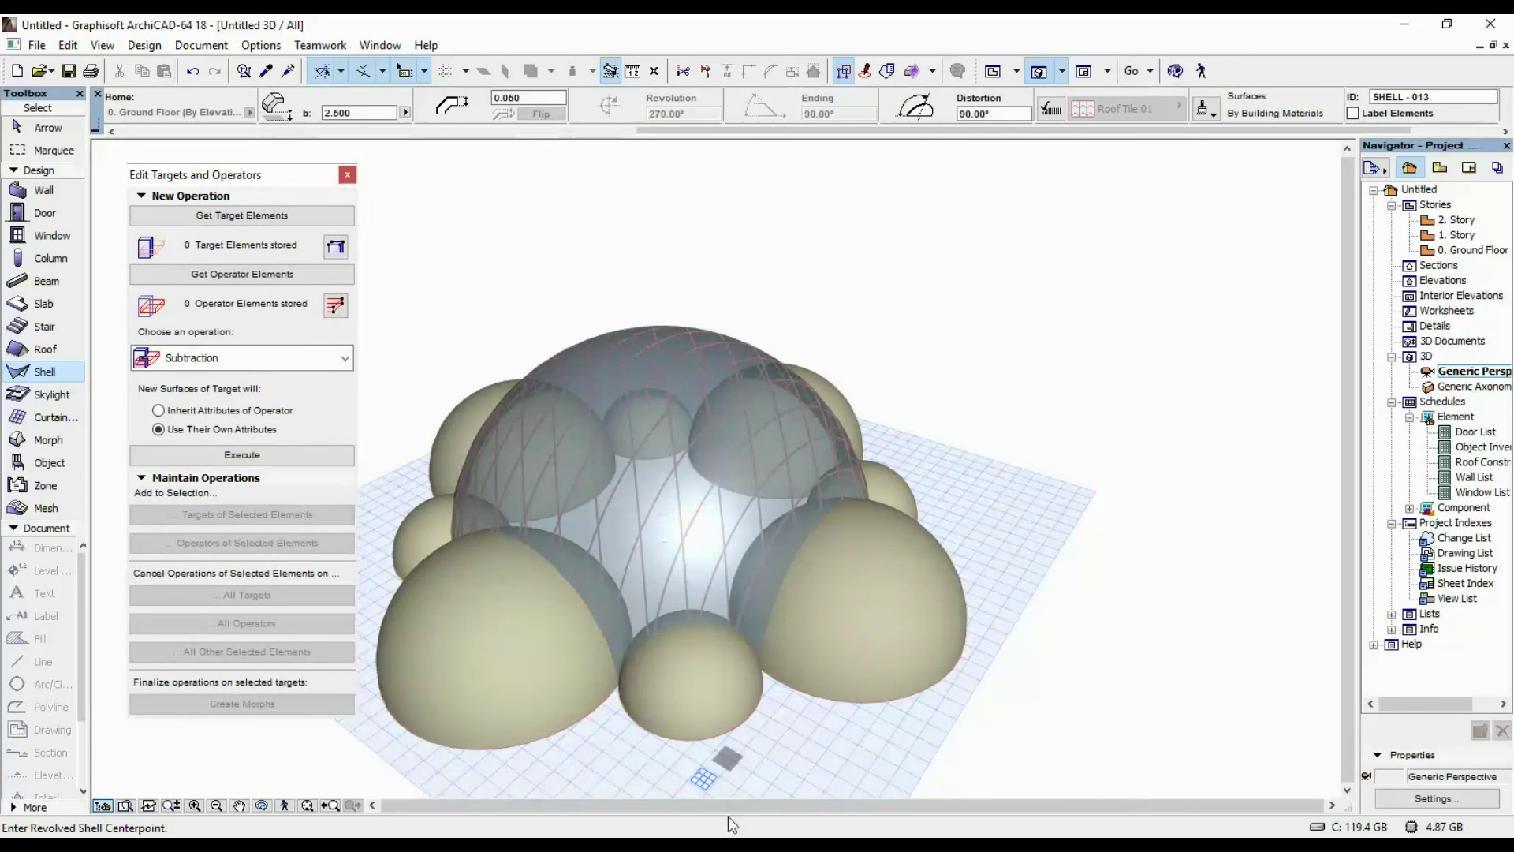
- With group selection active, select both sets of lattice ribs and the large glass shell, and store them as the target elements
shift+middle_drag(797, 651, 816, 397)
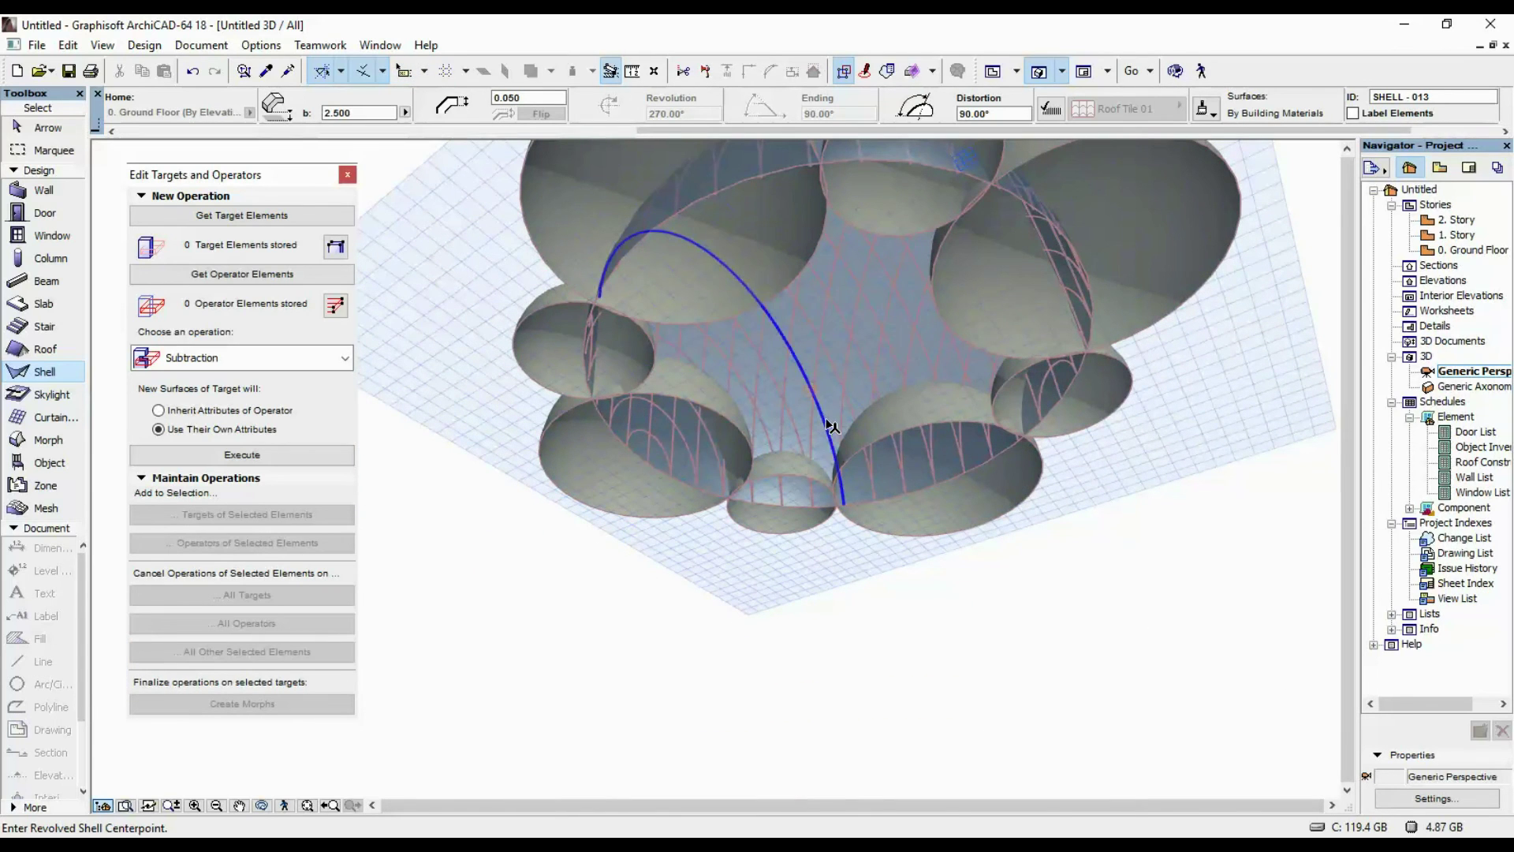
alt+click(833, 427)
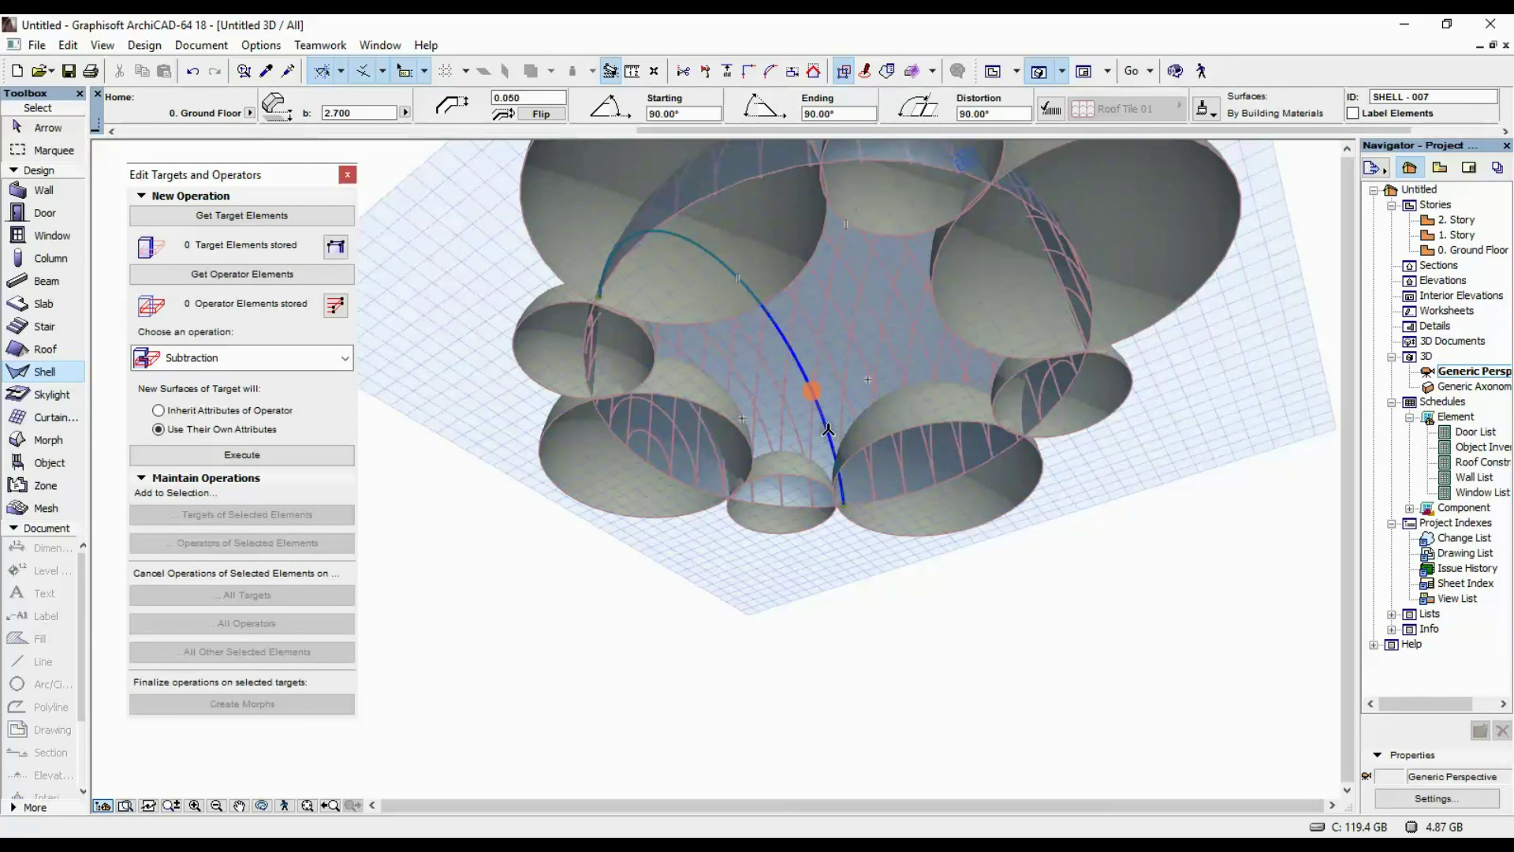
shift+middle_drag(868, 308, 780, 453)
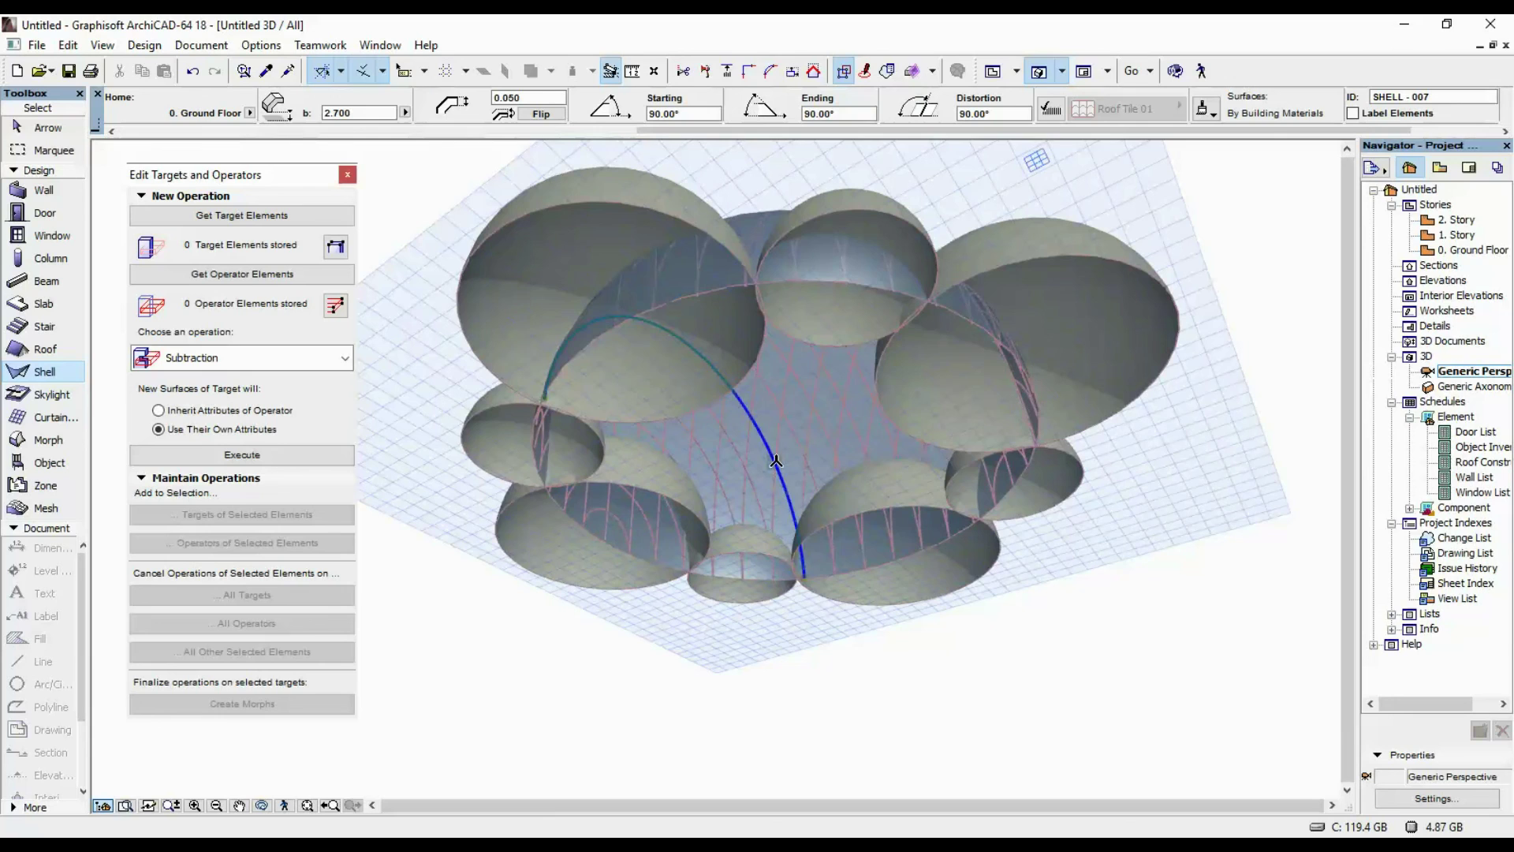
click(775, 462)
key(ctrl+z)
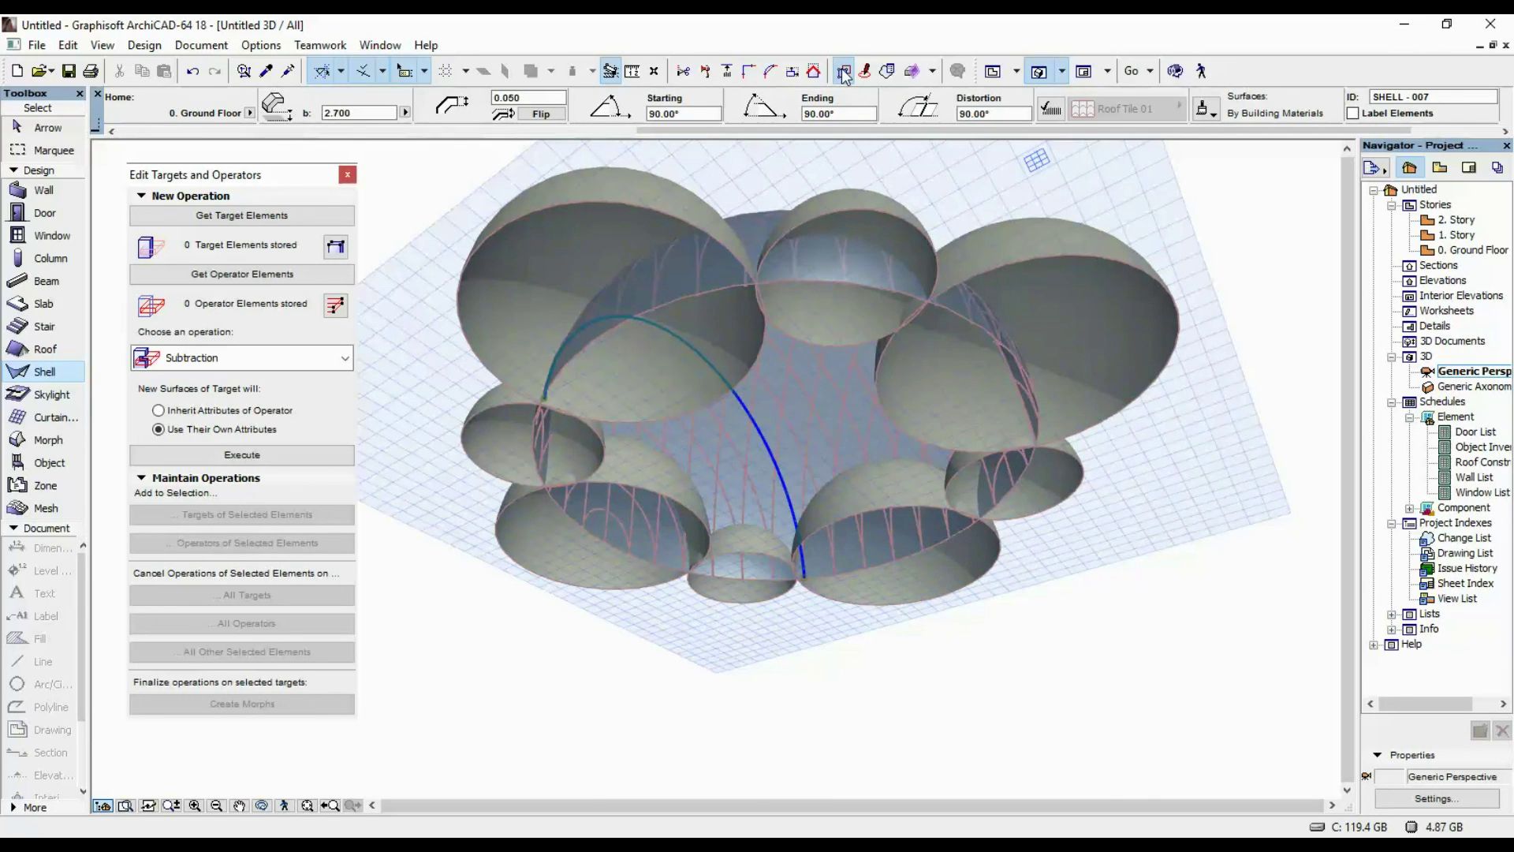
click(631, 248)
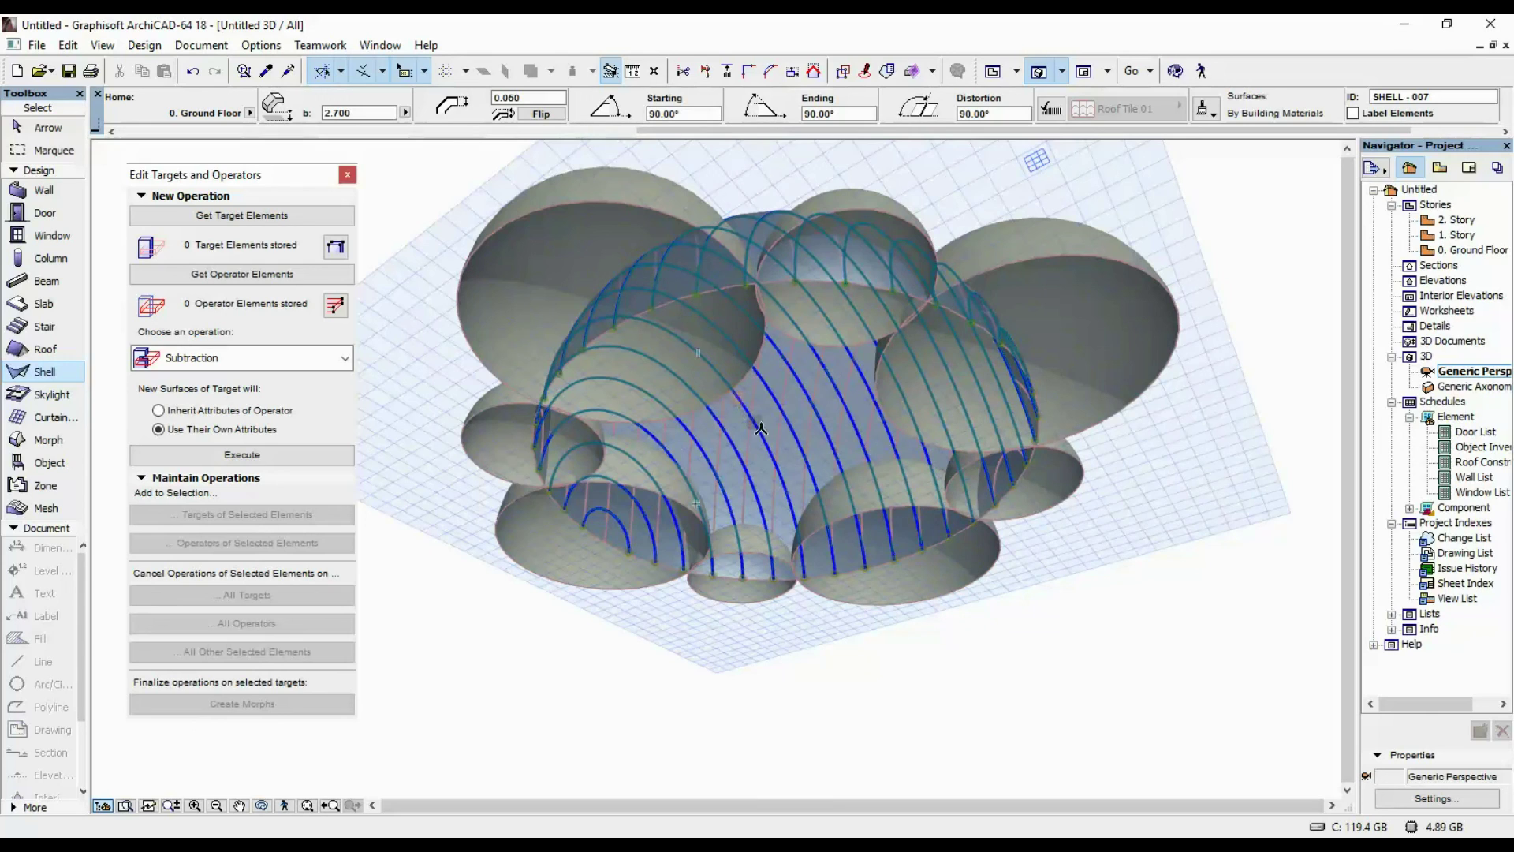
click(791, 392)
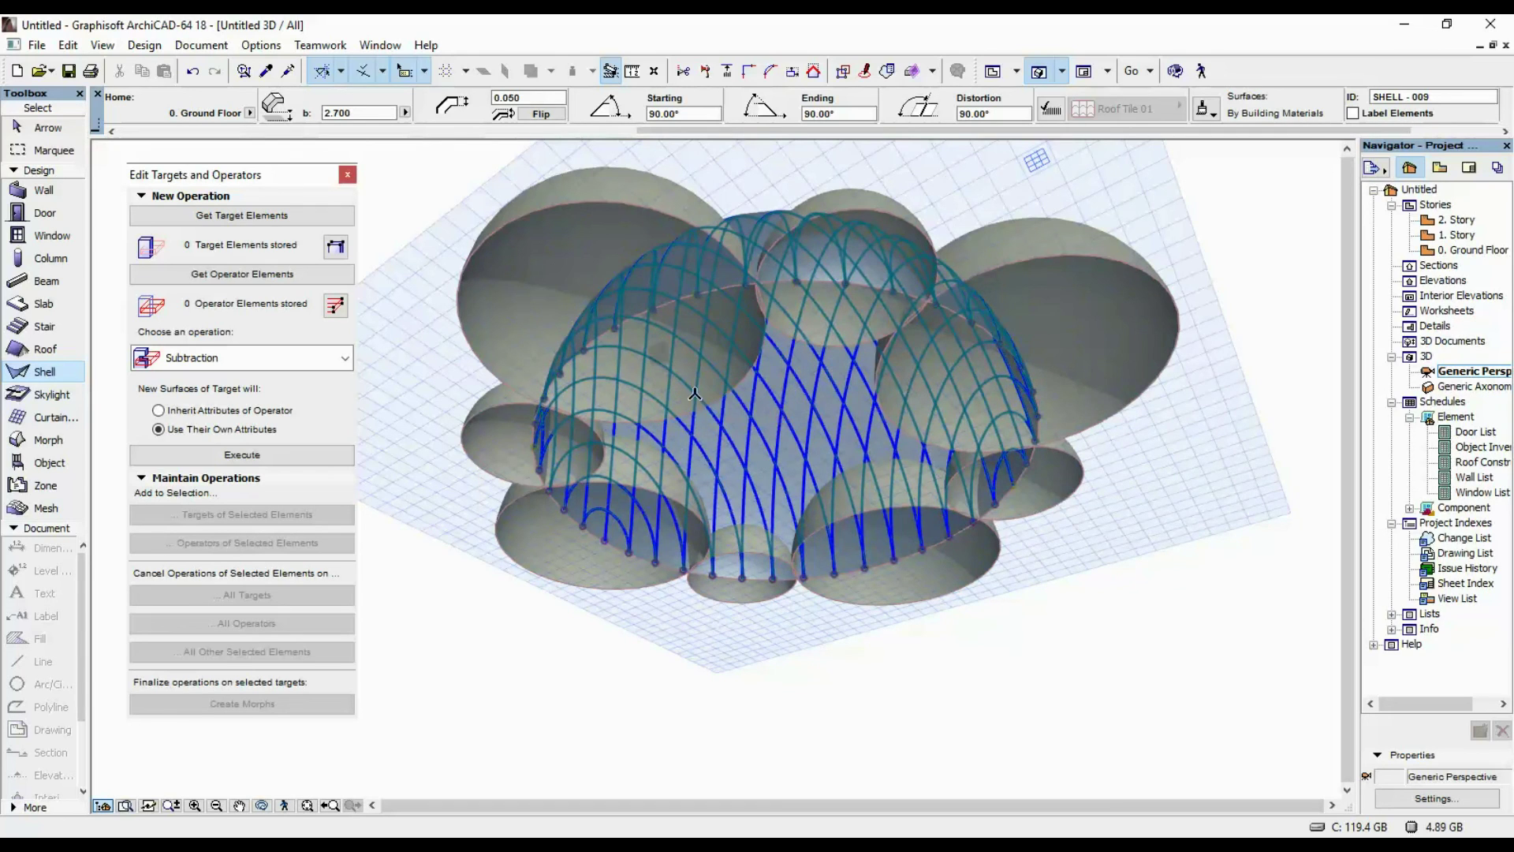
click(768, 416)
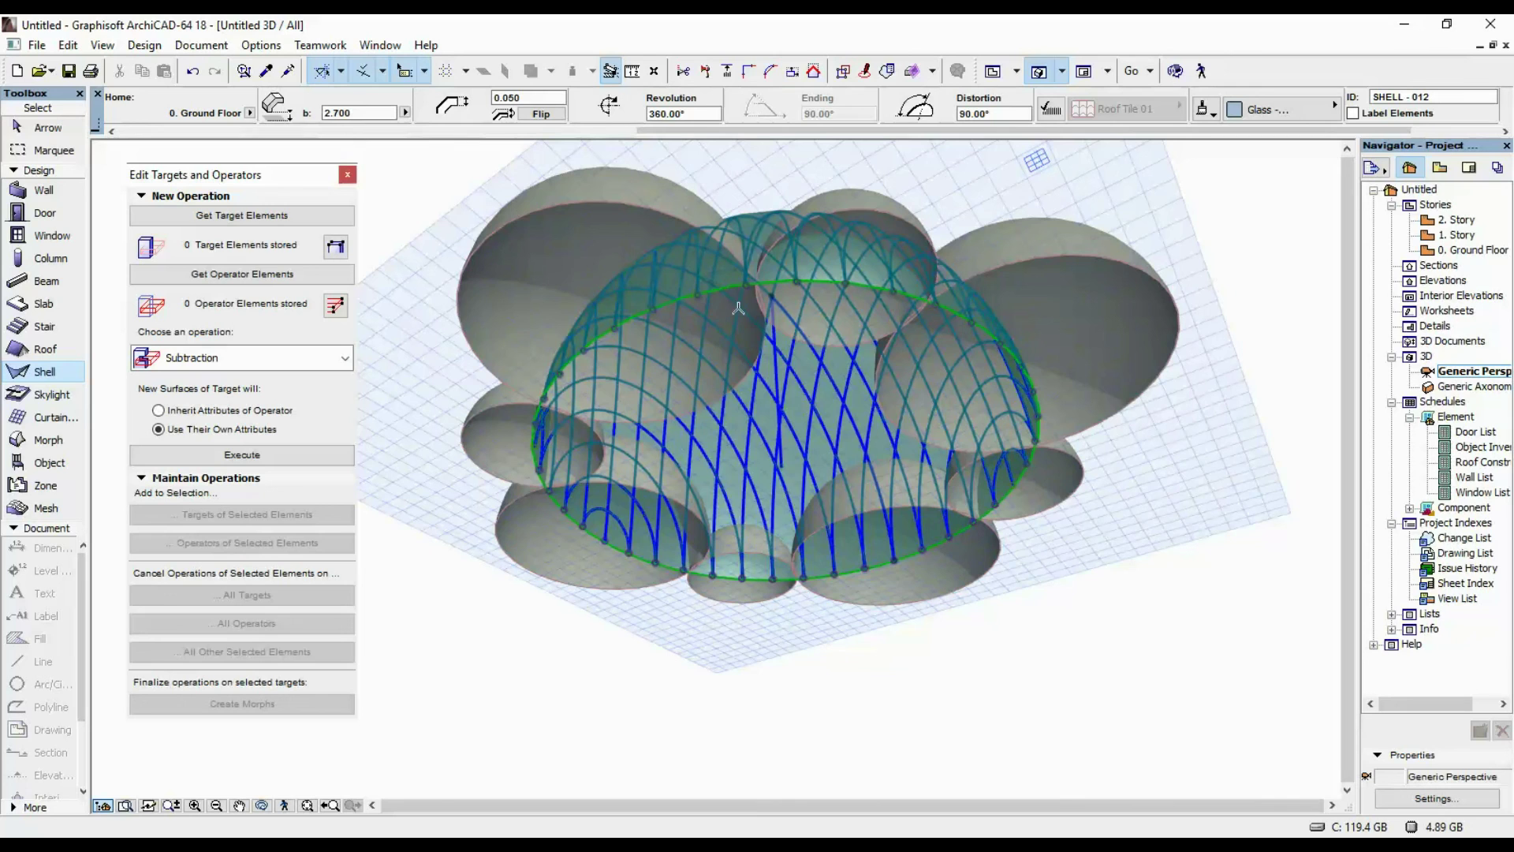
click(165, 213)
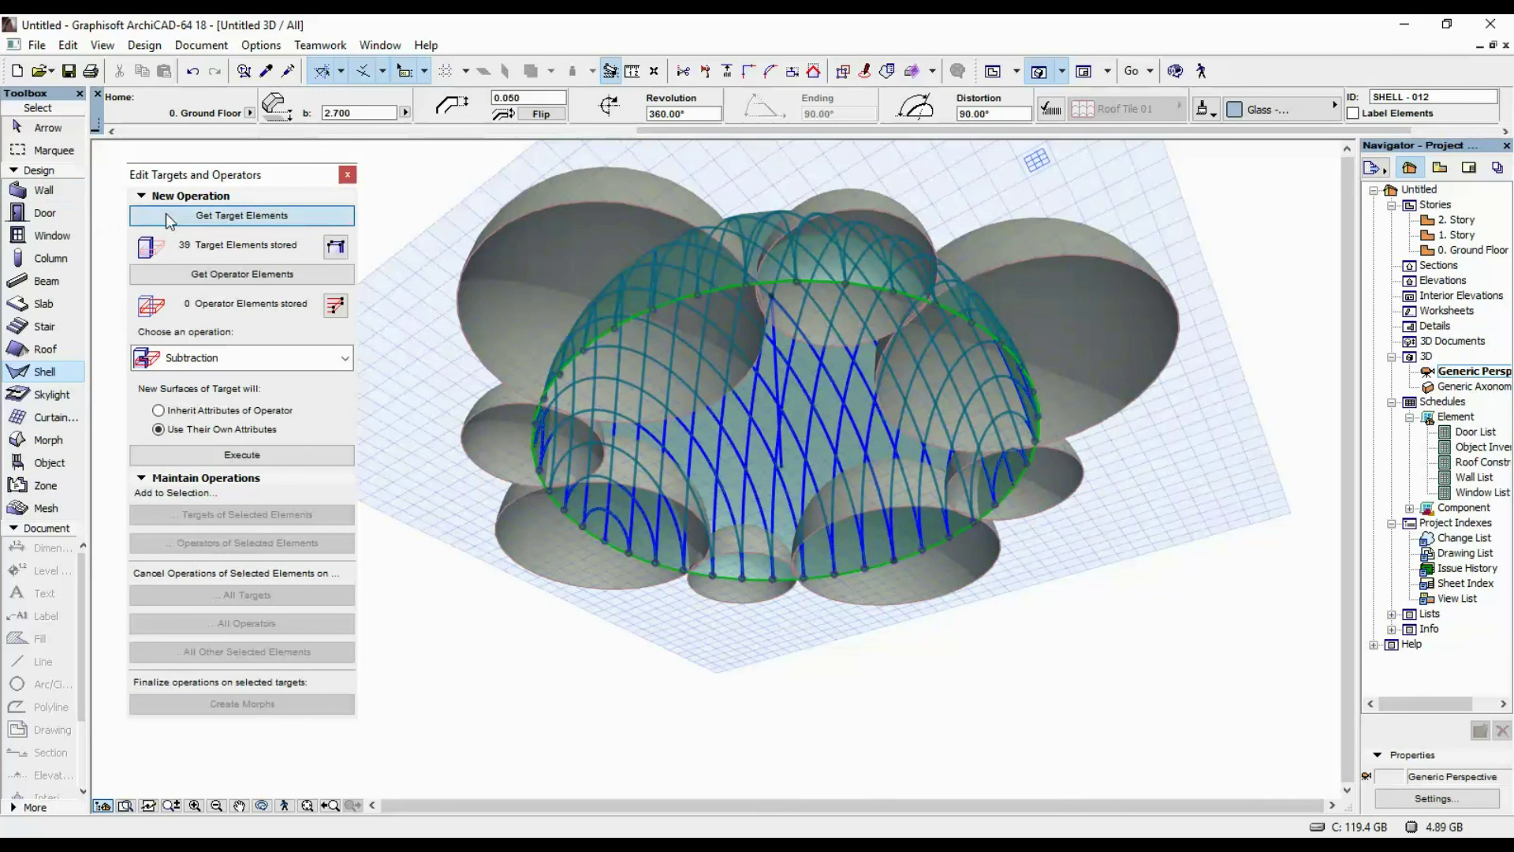
- Clear the selection, select the eight revolved shells around the dome's perimeter, and store them as the operator elements
key(Escape)
shift+middle_drag(962, 154, 1071, 574)
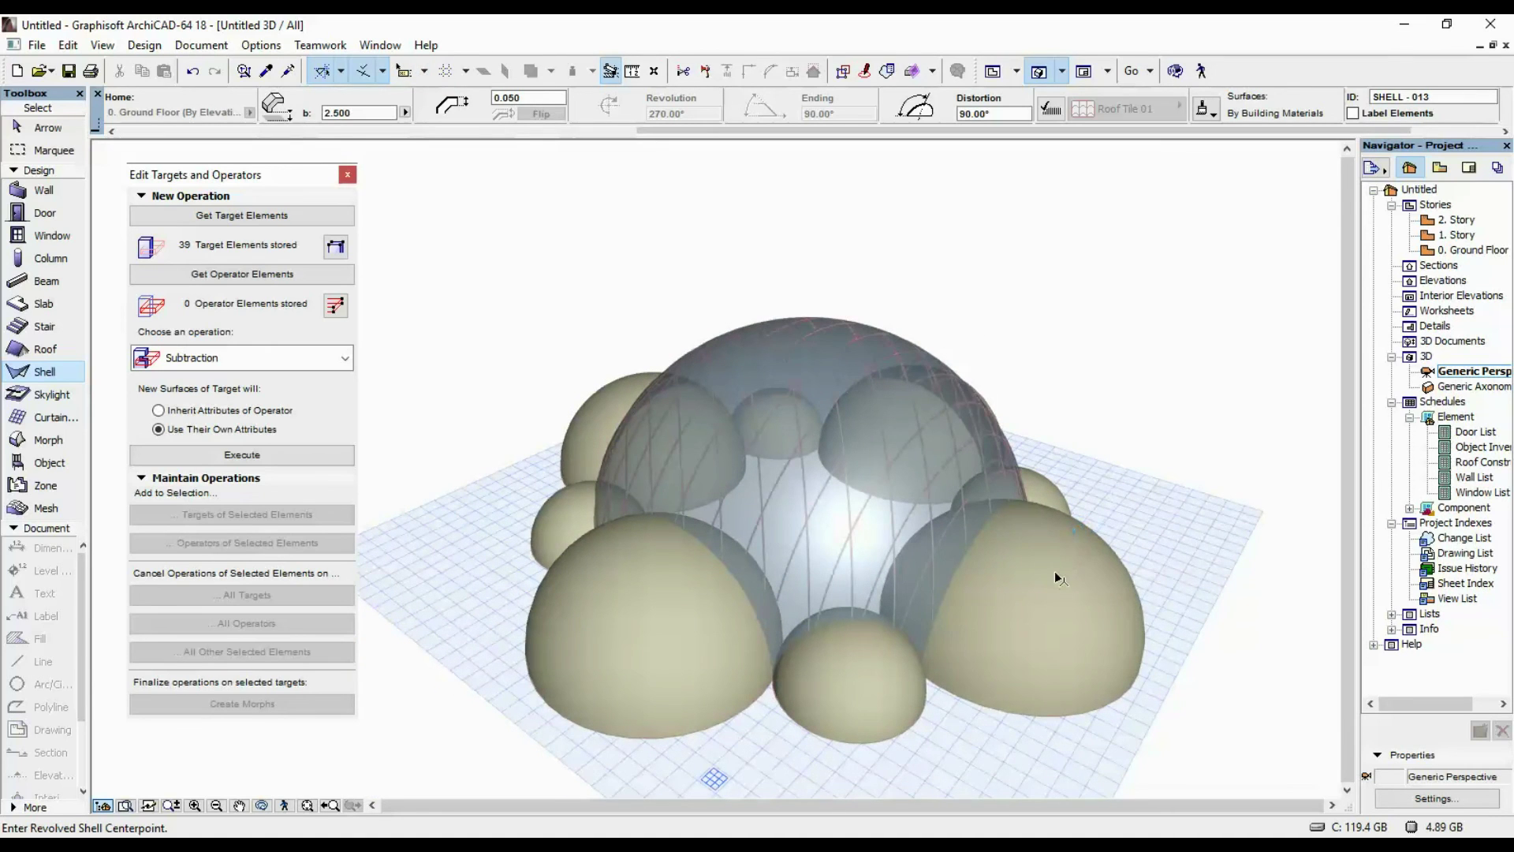
key(ctrl+a)
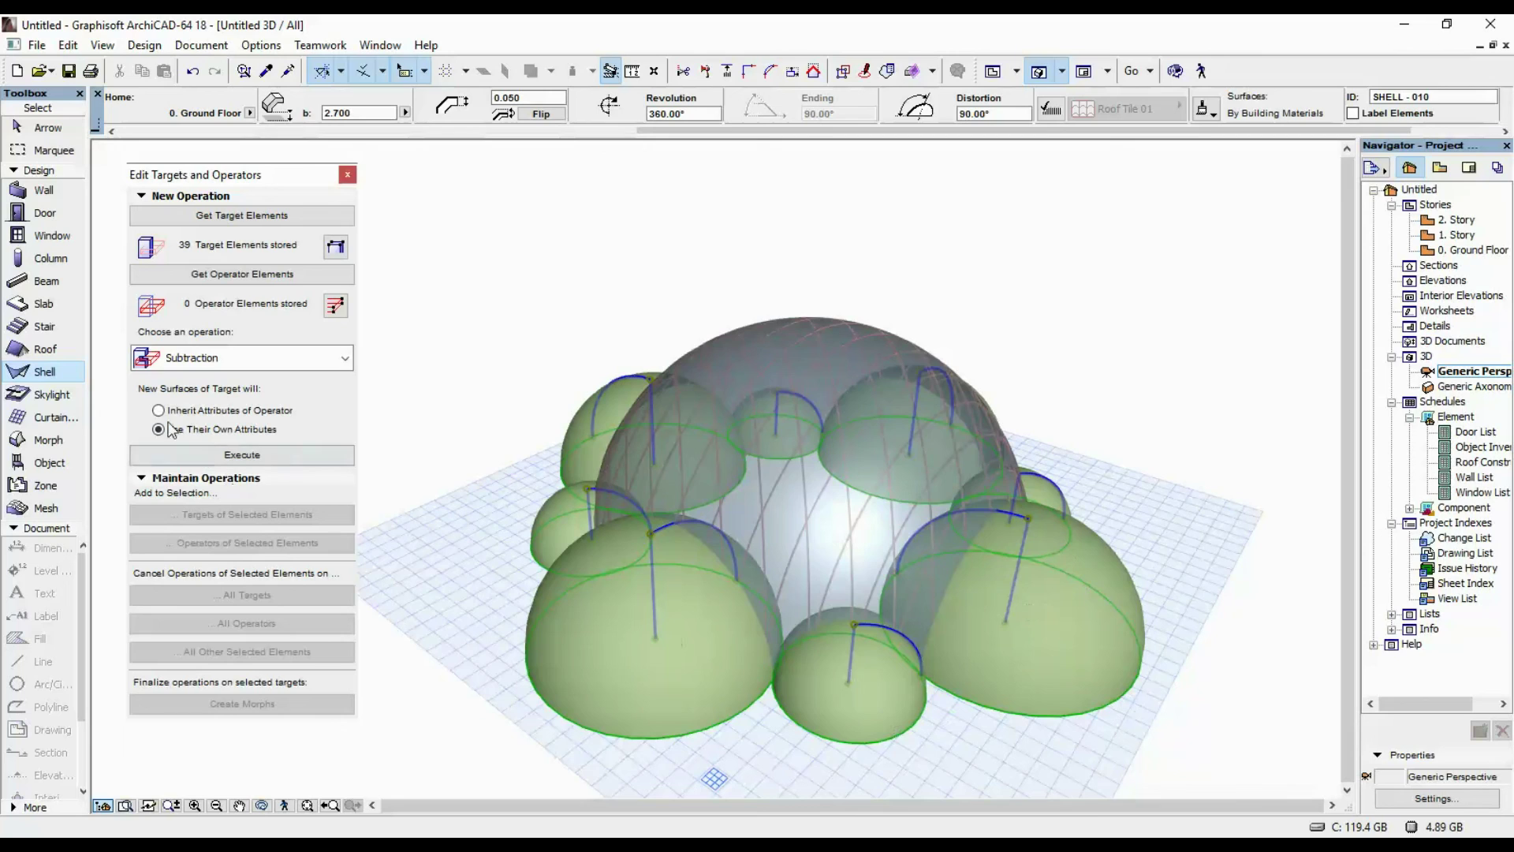
click(224, 276)
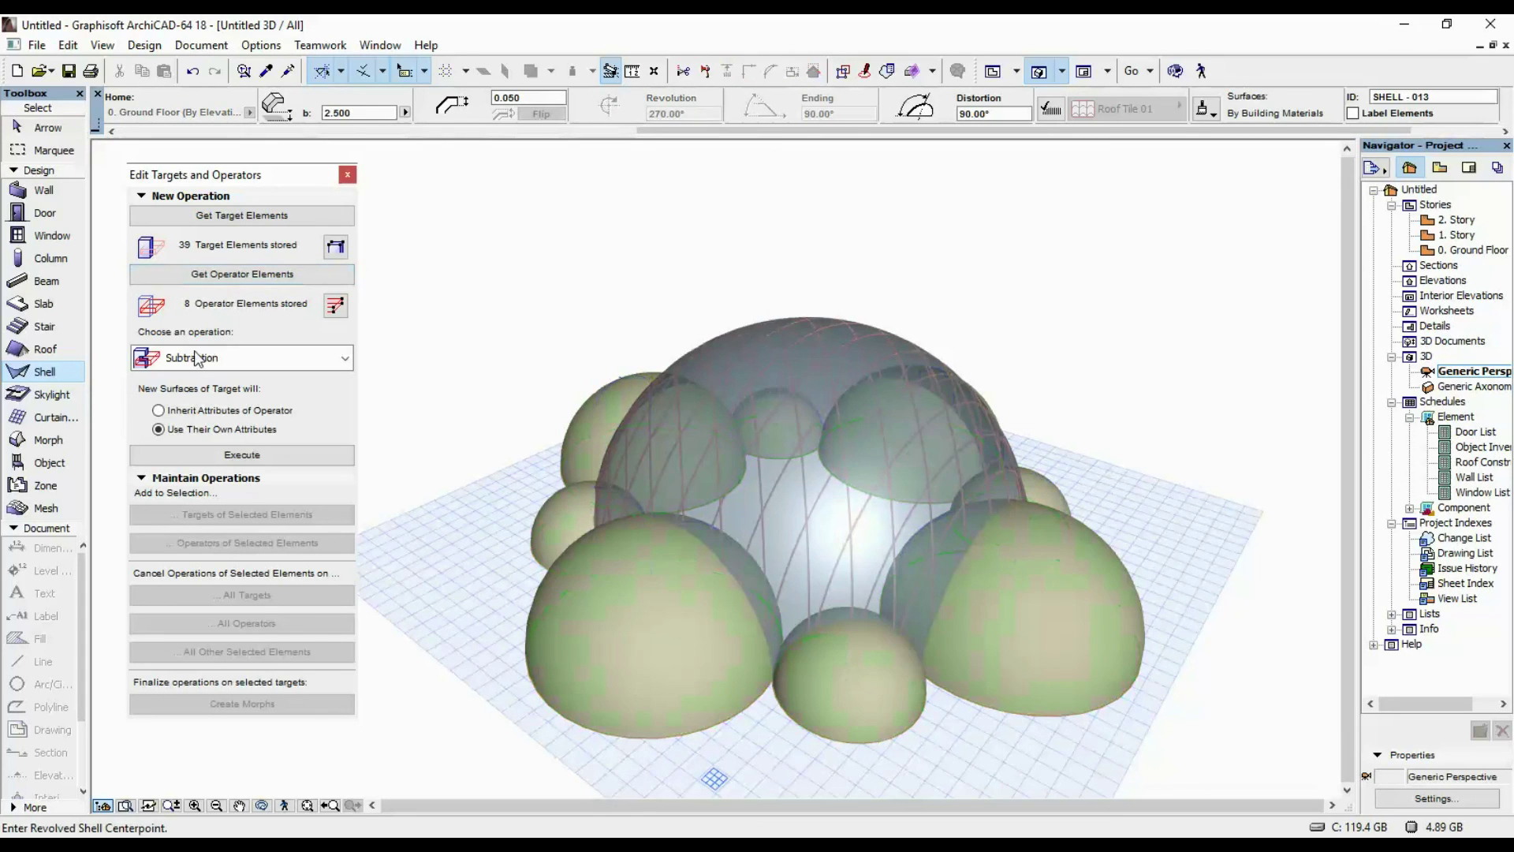
- Execute a Subtraction with downward extrusion on the stored elements, keeping the targets' own surface attributes, and clear the selection
click(229, 358)
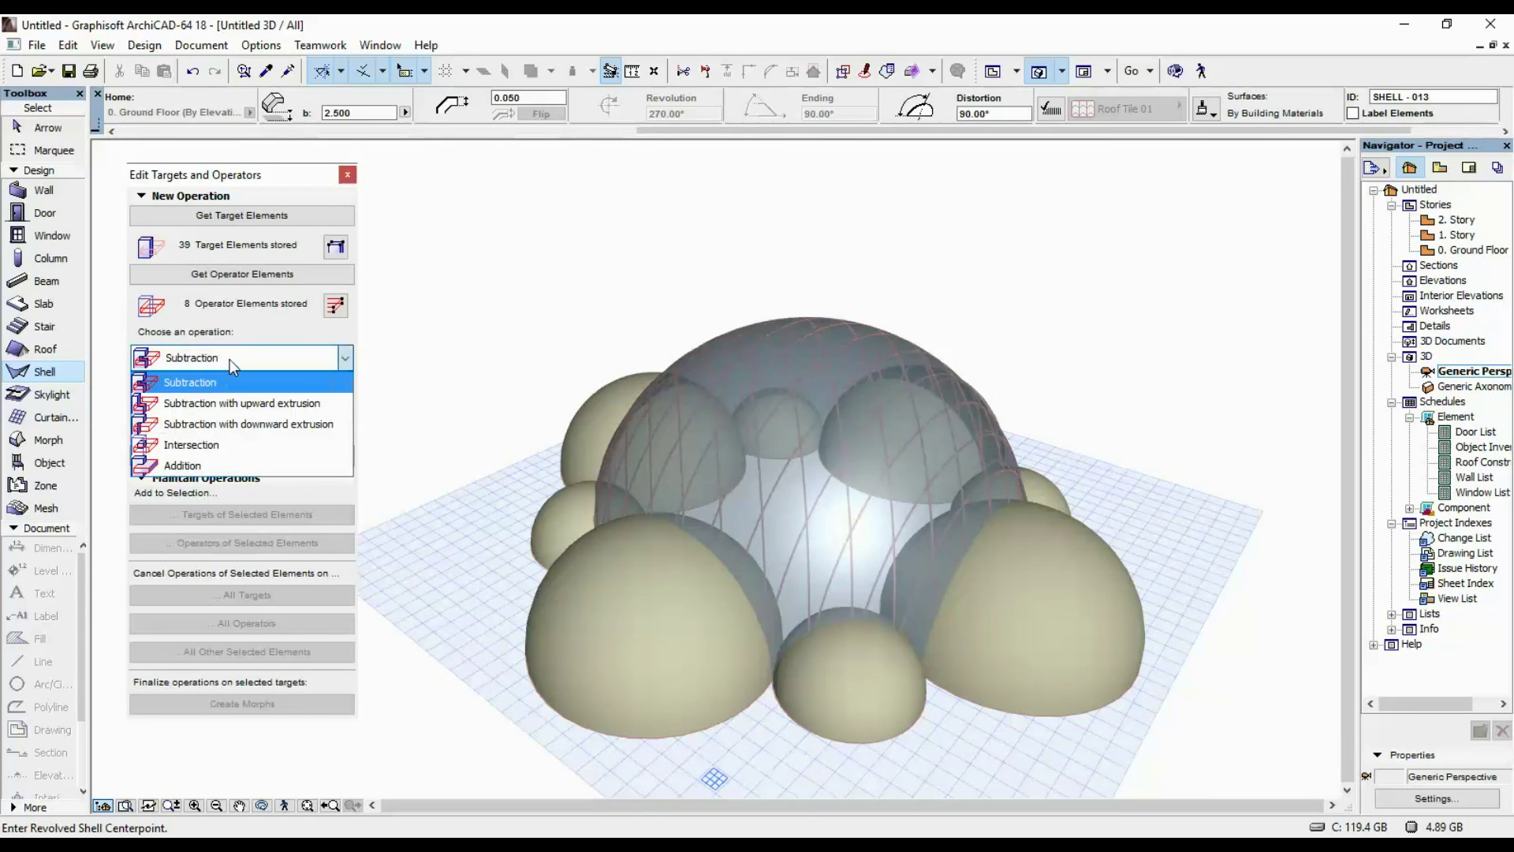
click(263, 421)
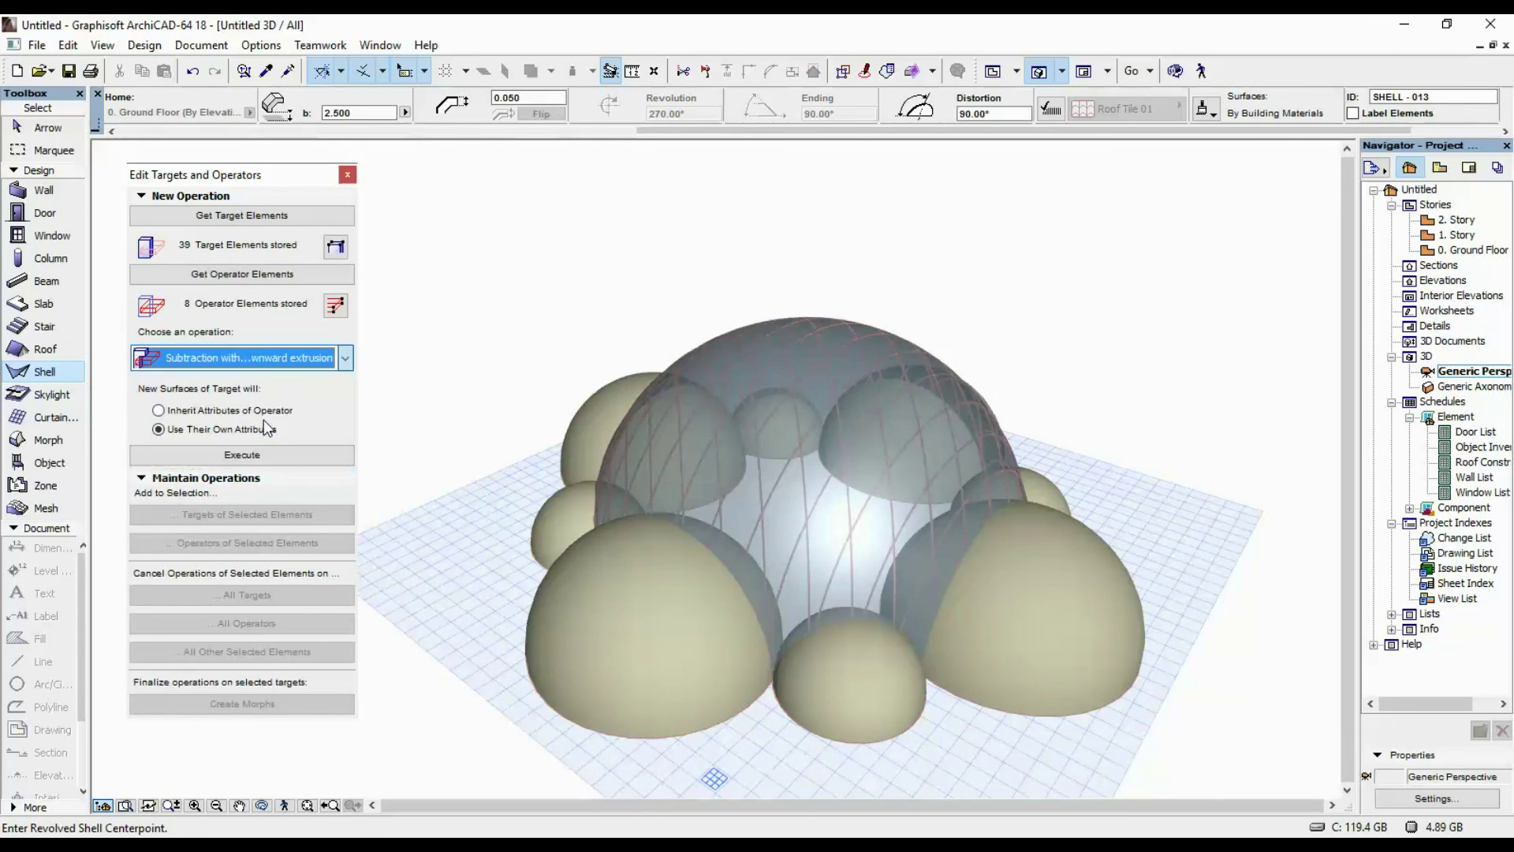
click(301, 457)
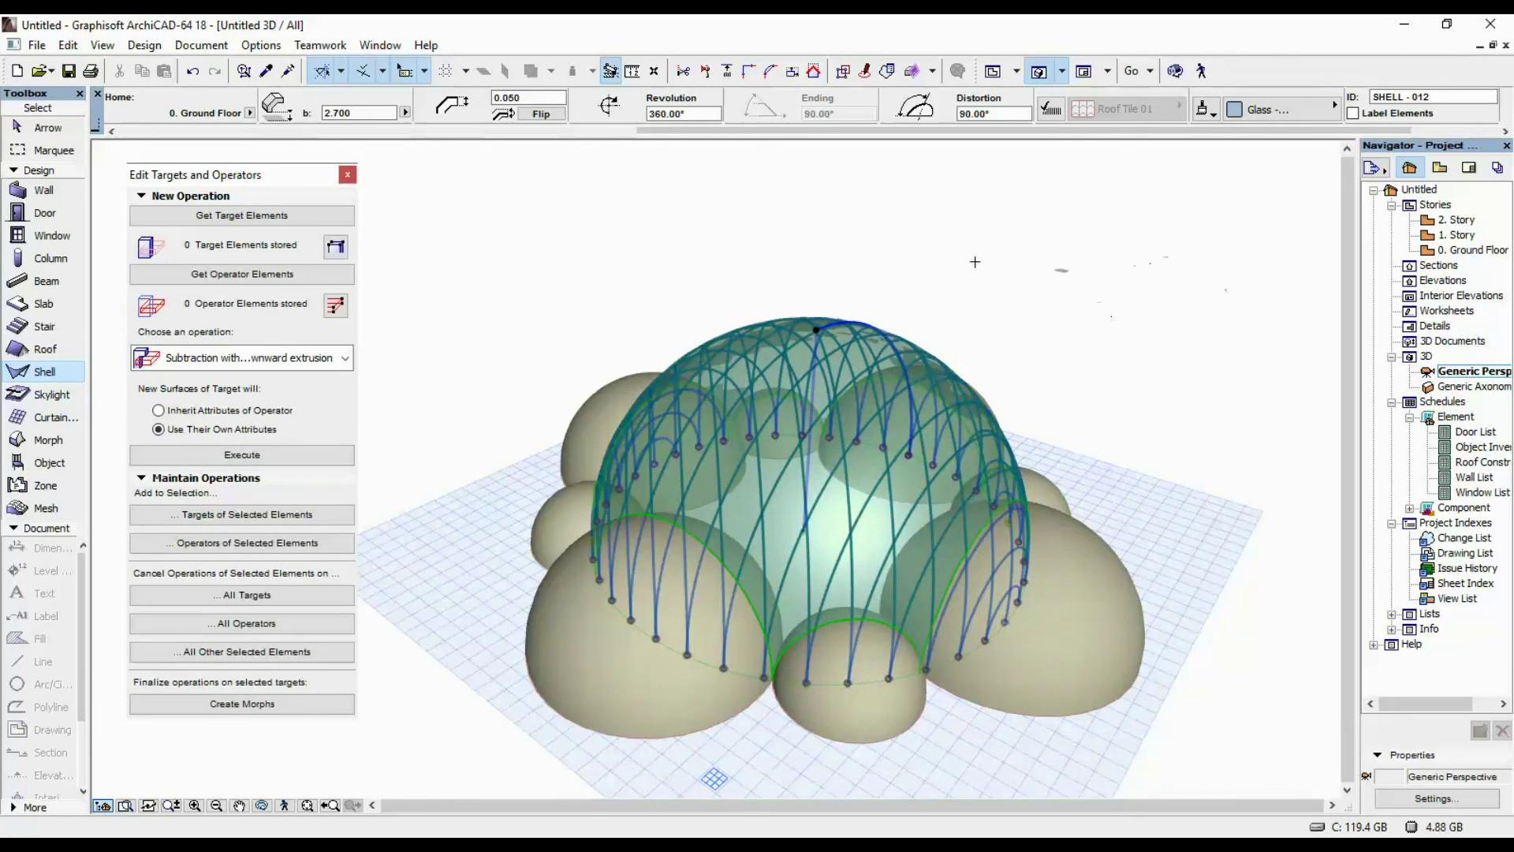
key(Escape)
- Select the eight perimeter shells, assign them to the Hidden layer, and clear the selection
shift+middle_drag(1057, 708, 1045, 502)
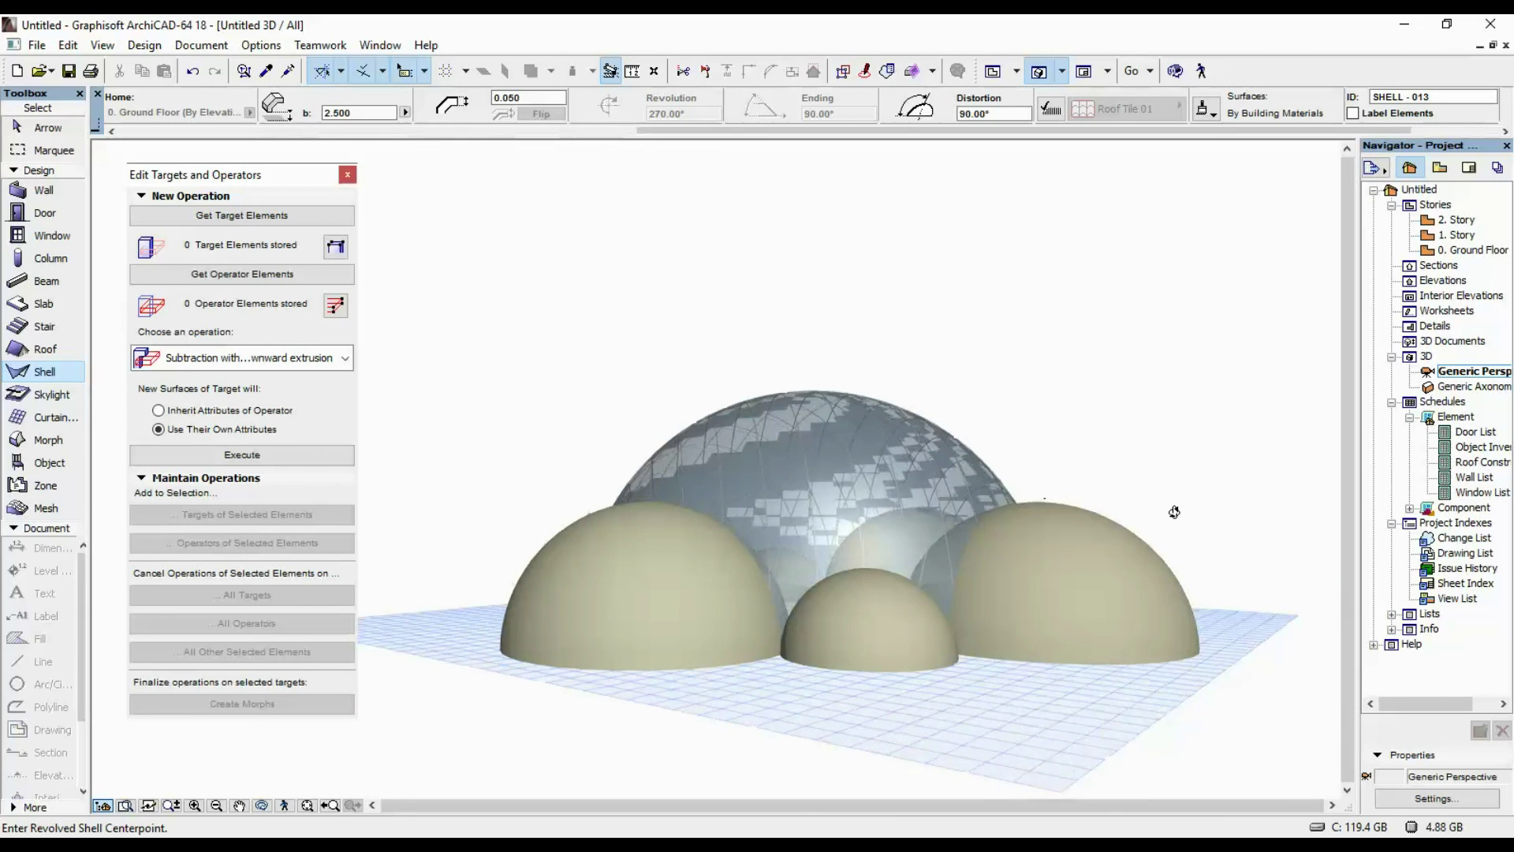
shift+middle_drag(693, 710, 1071, 566)
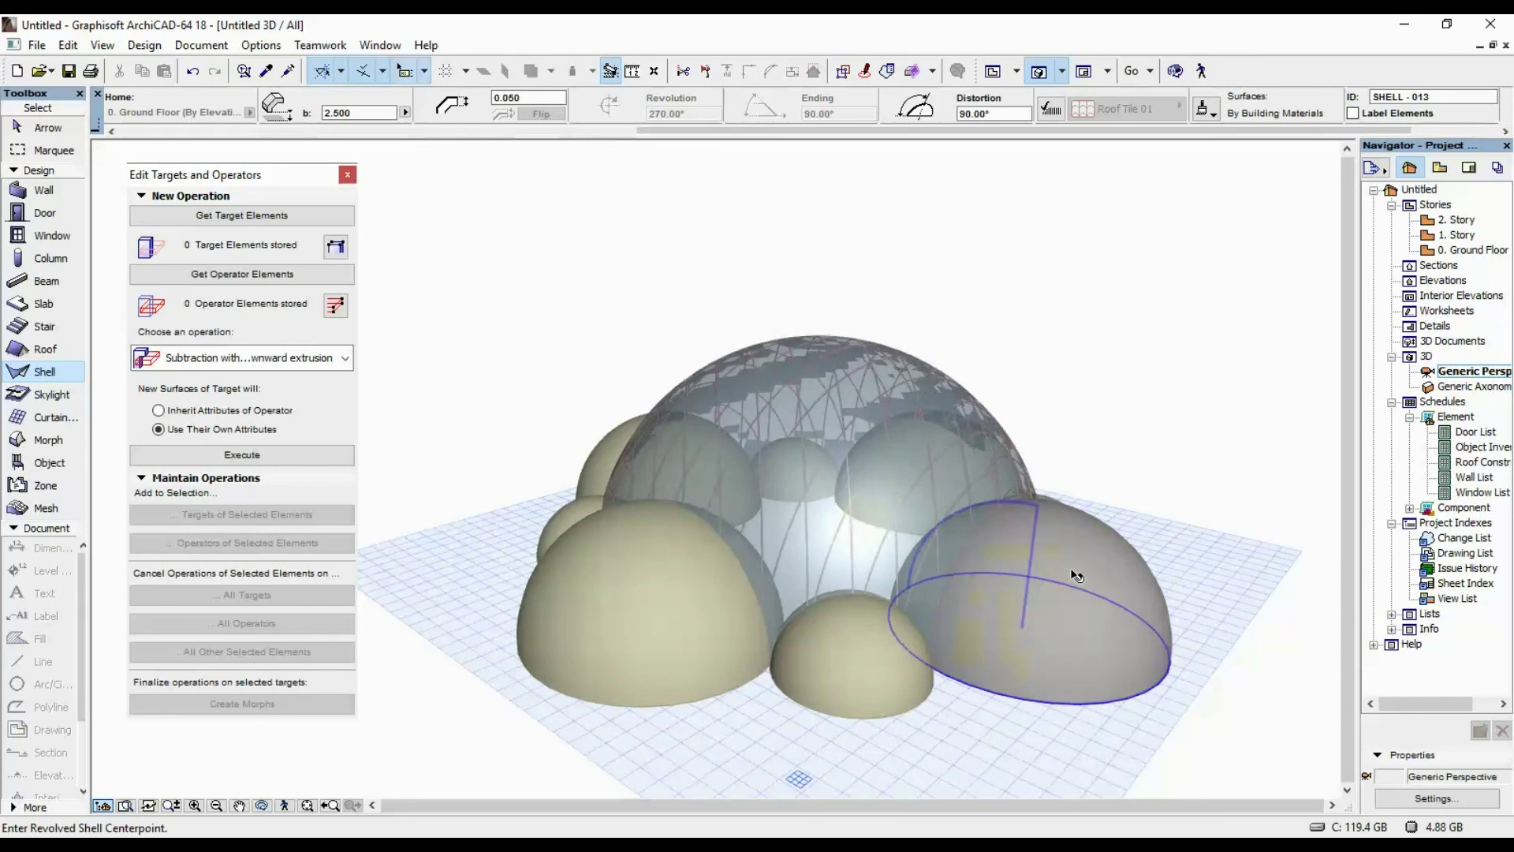
key(ctrl+a)
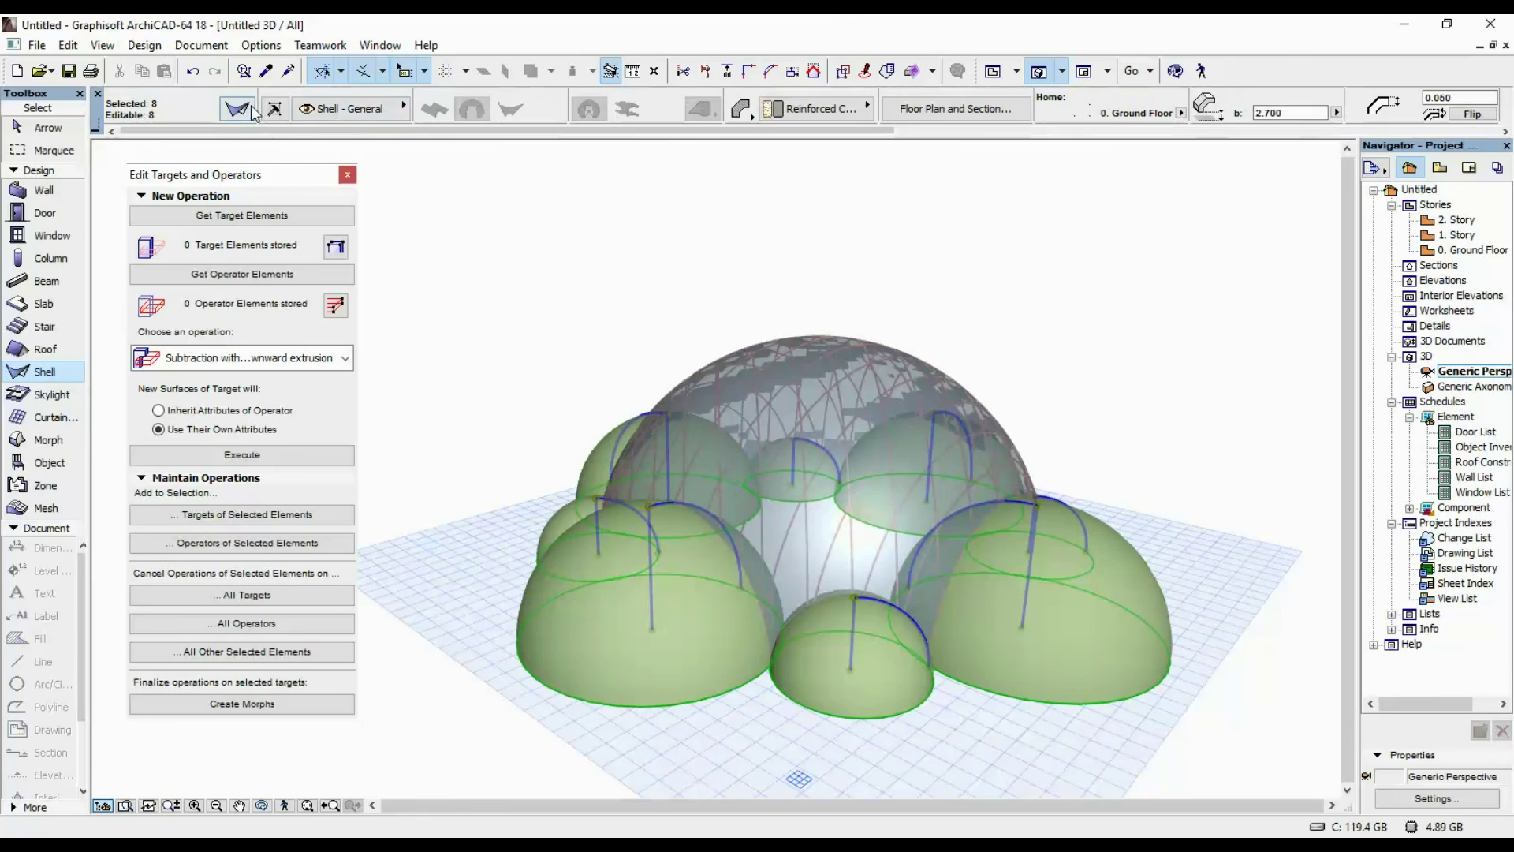
click(337, 114)
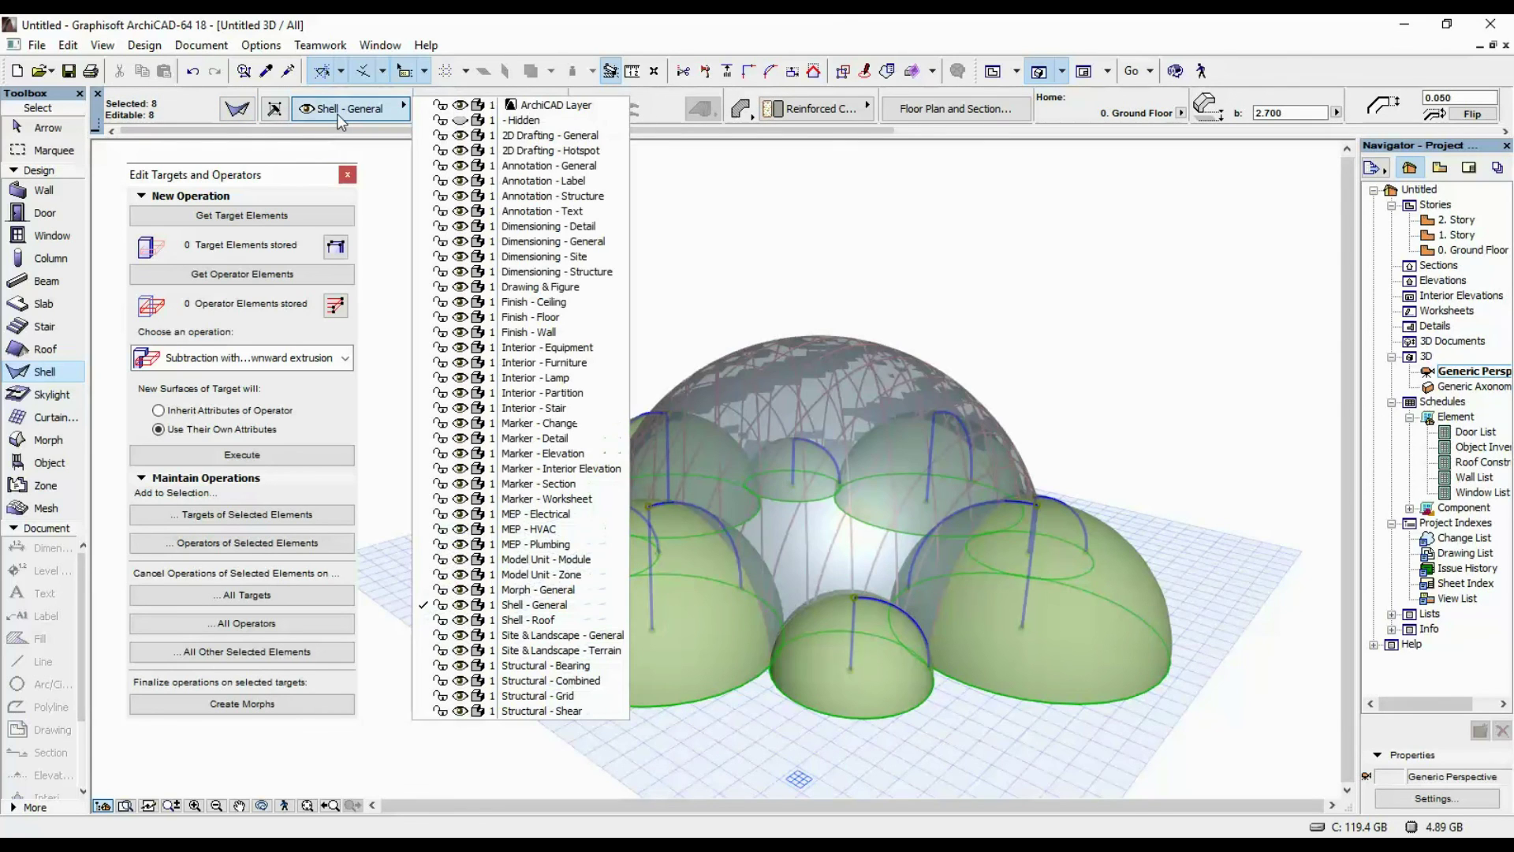
click(548, 123)
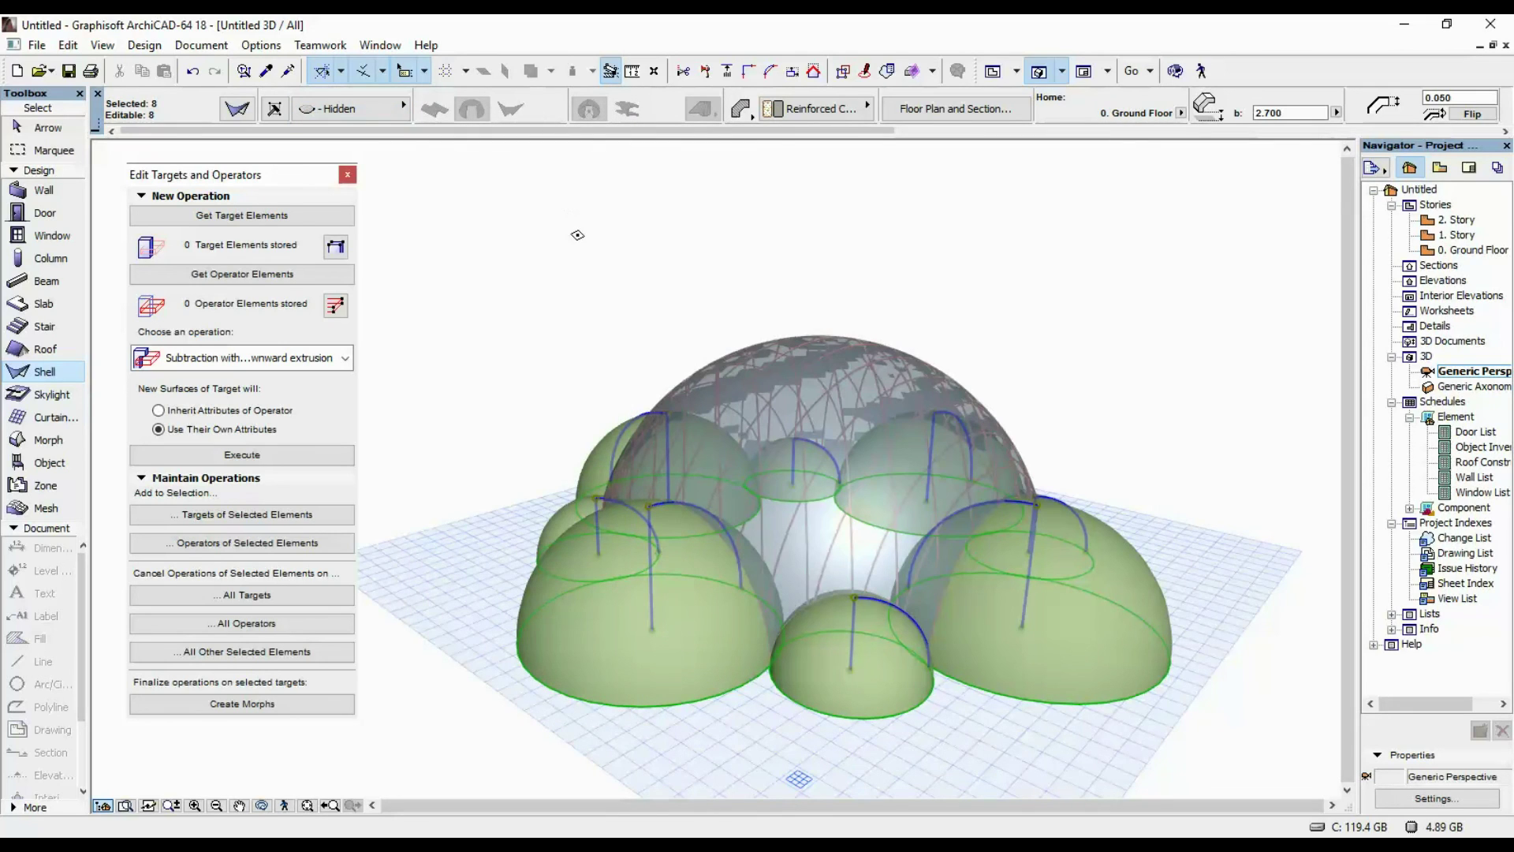
key(Escape)
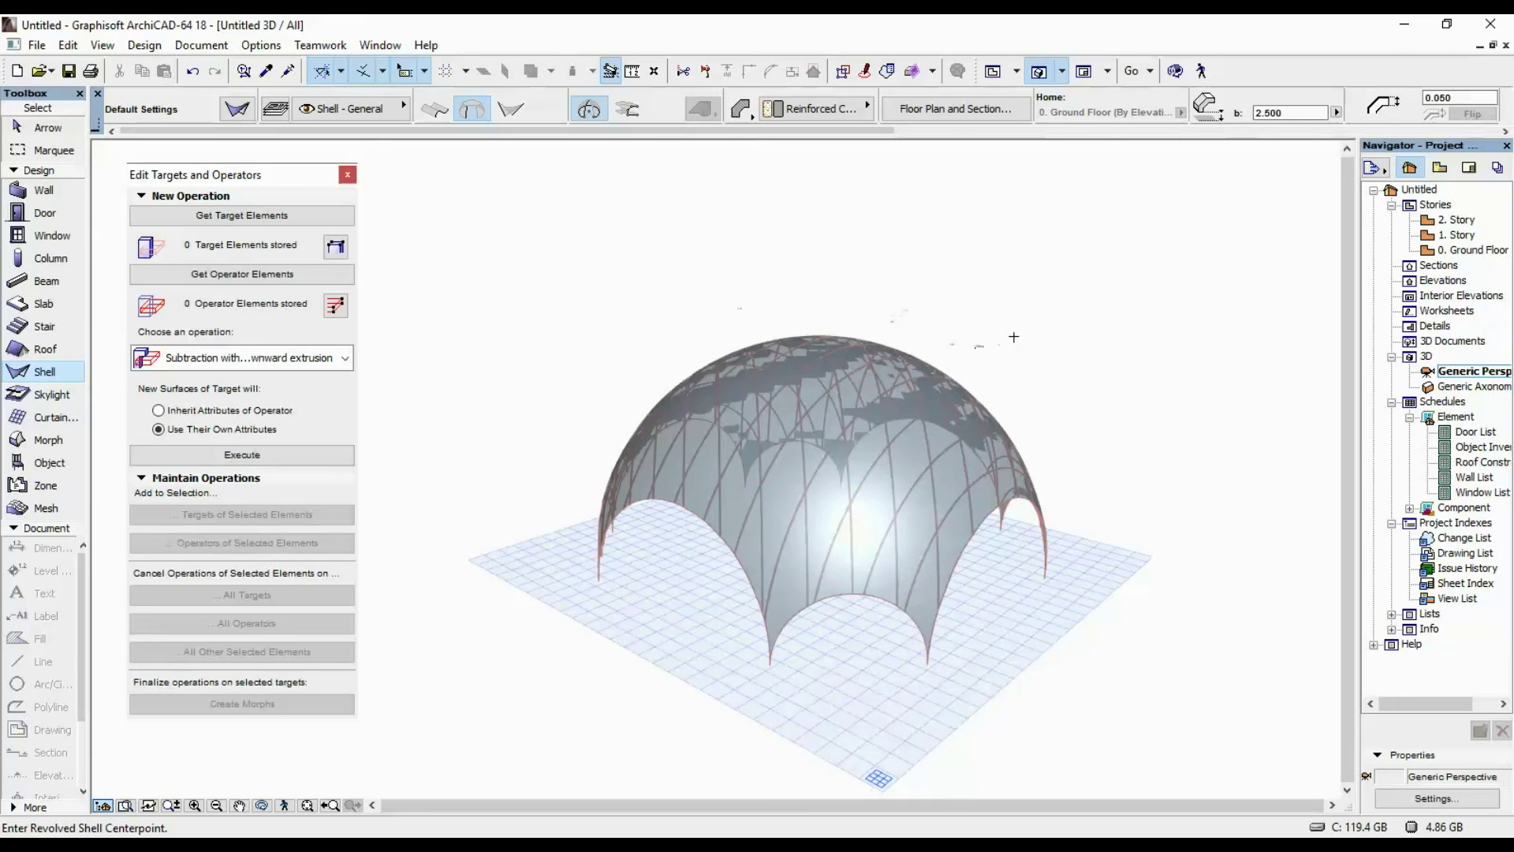
- On the ground floor plan, select the diagonal lattice ribs and rotate them about the dome's centre onto the vertical axis, perpendicular to the horizontal ribs
shift+middle_drag(1024, 320, 991, 592)
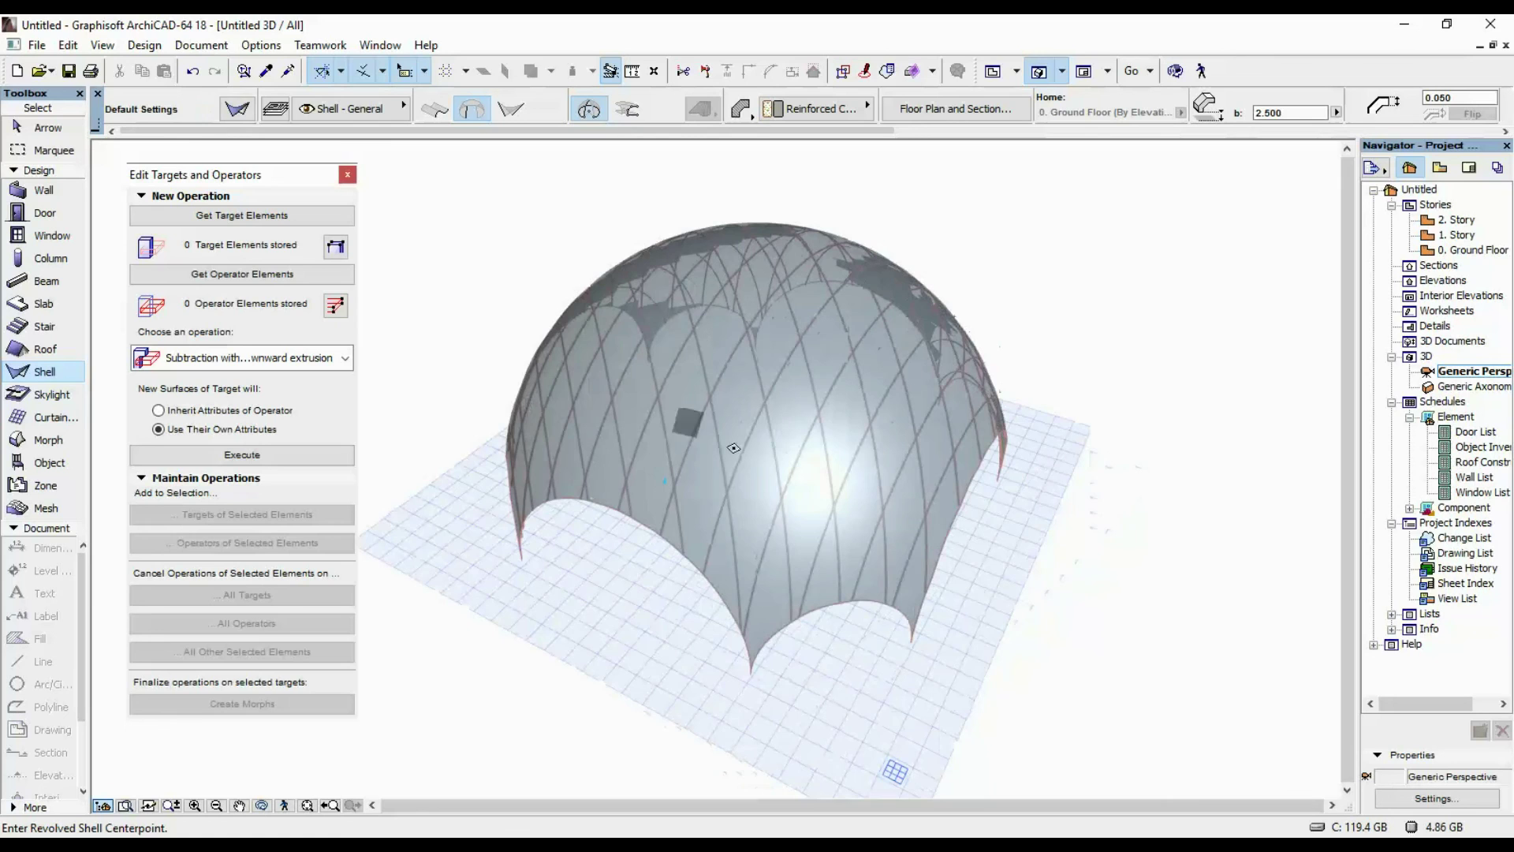
shift+middle_drag(792, 527, 727, 364)
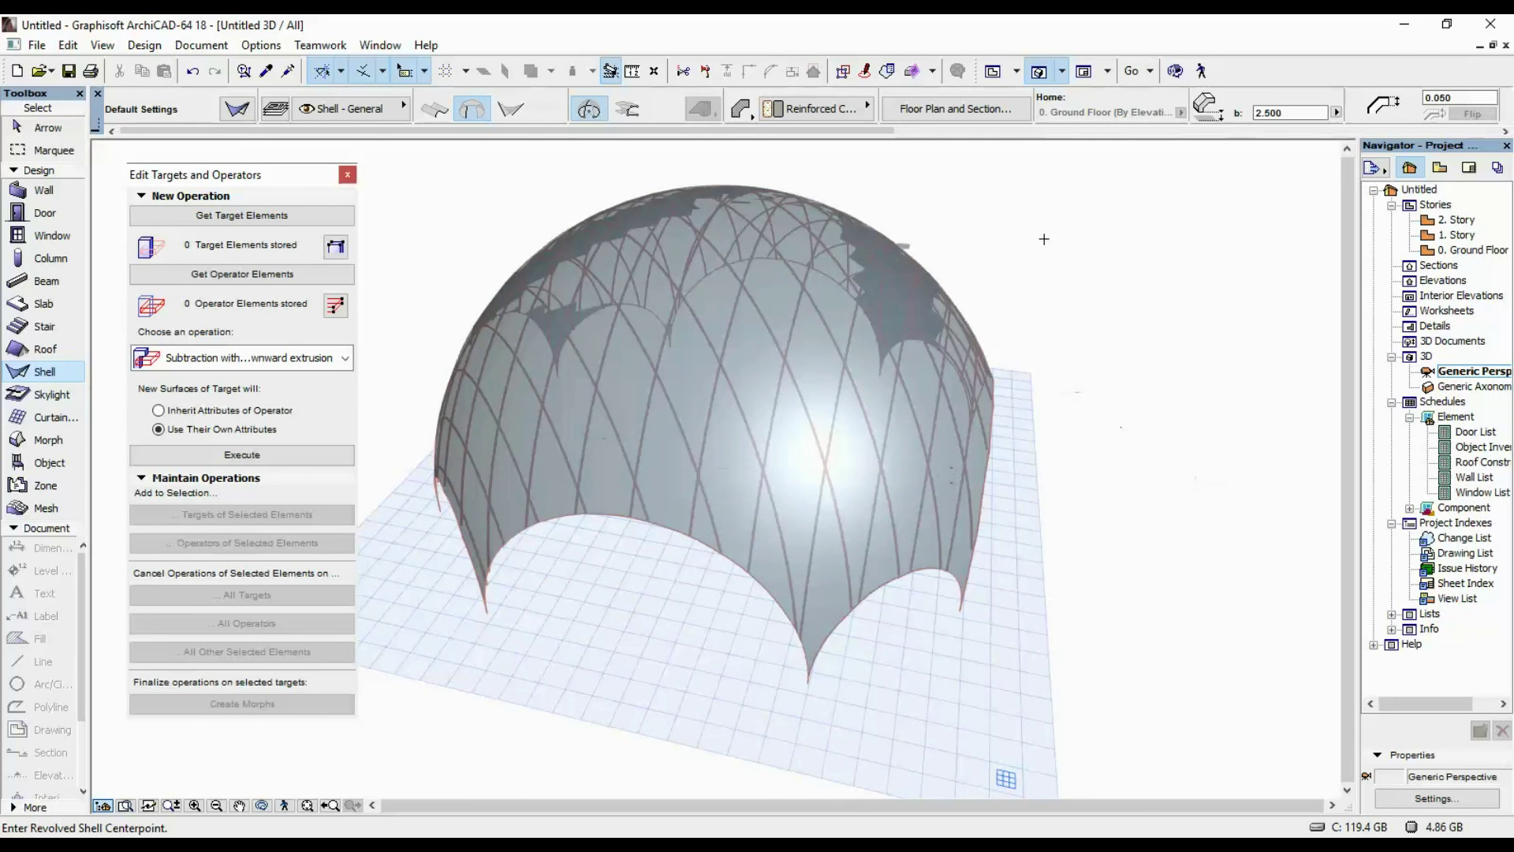
key(F2)
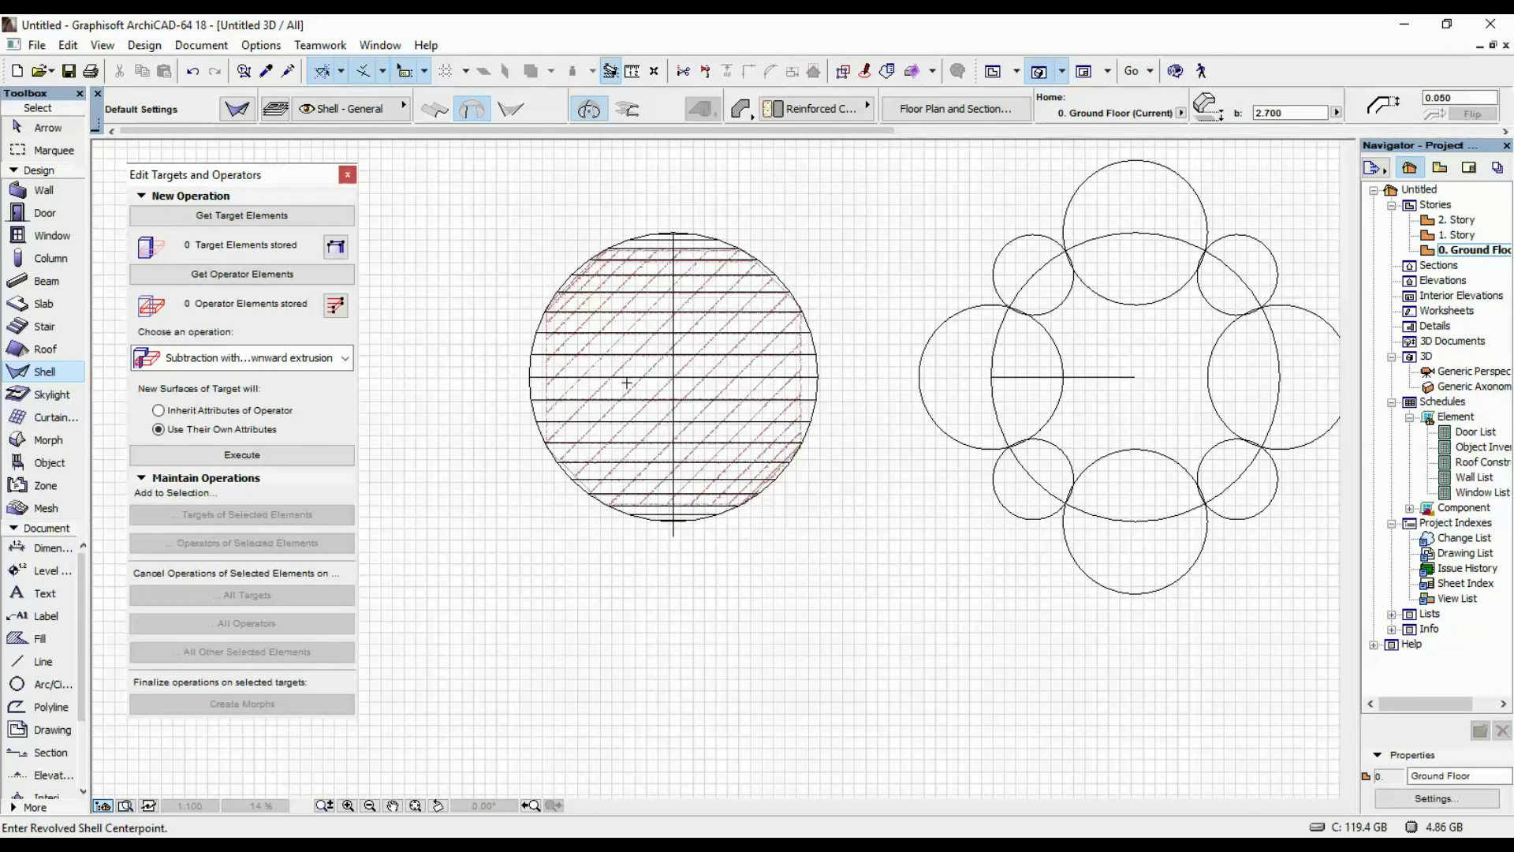
scroll(682, 365, up, 3)
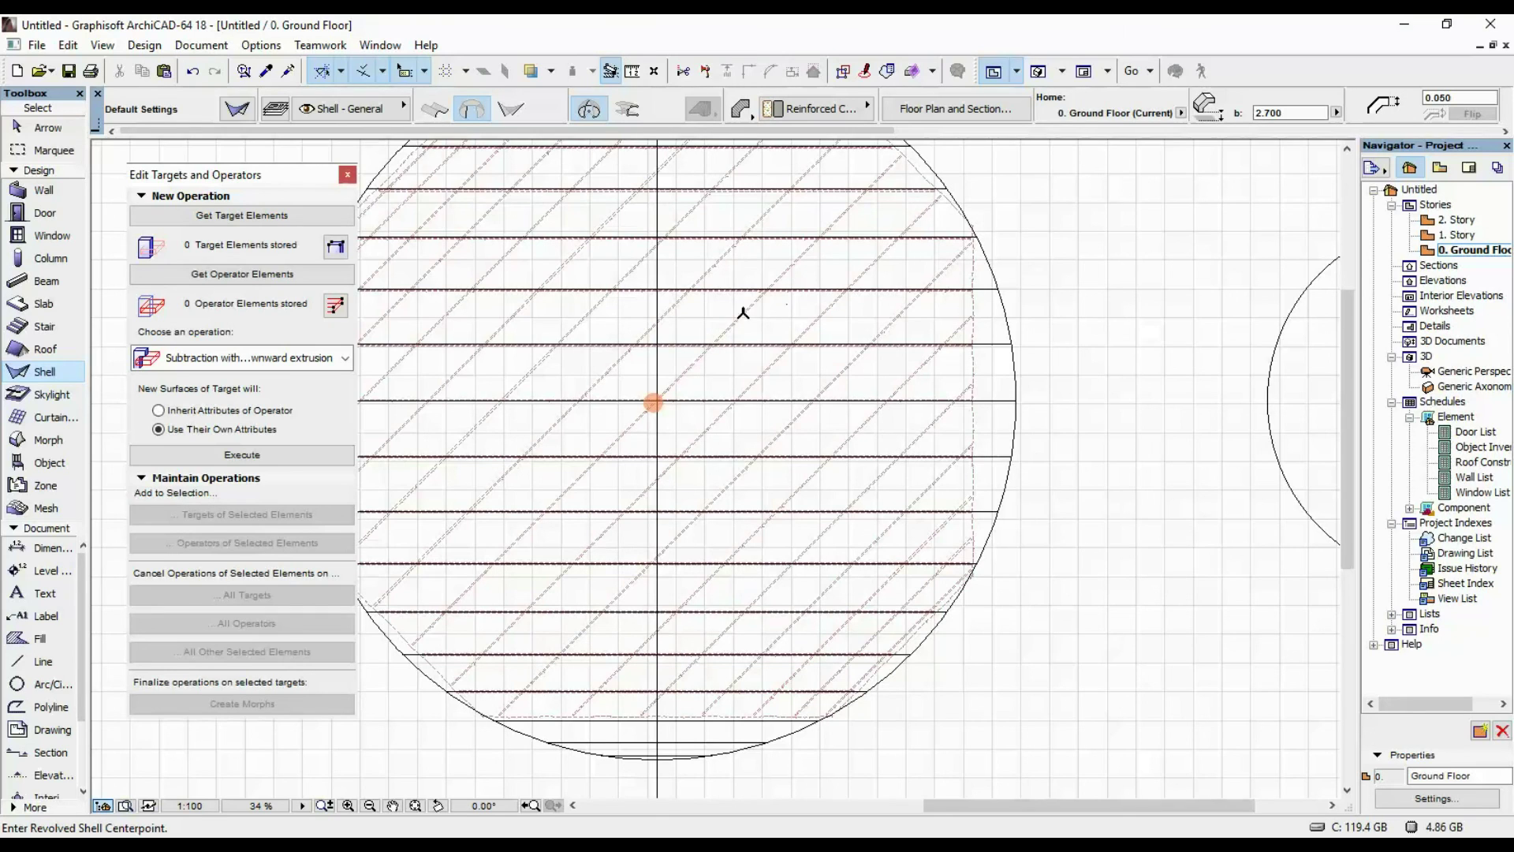
key(ctrl+a)
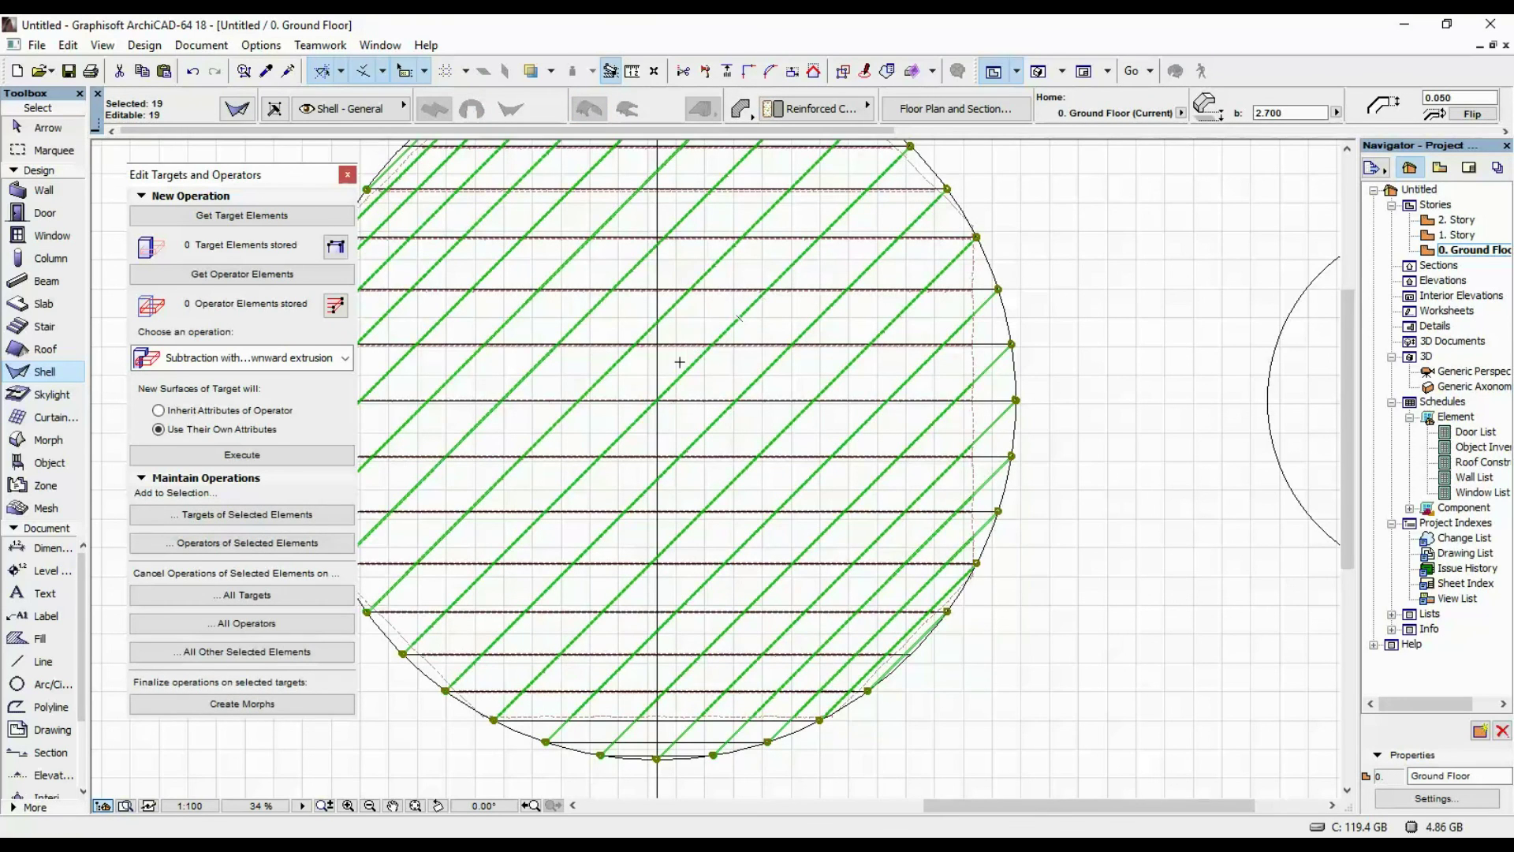
scroll(679, 362, up, 7)
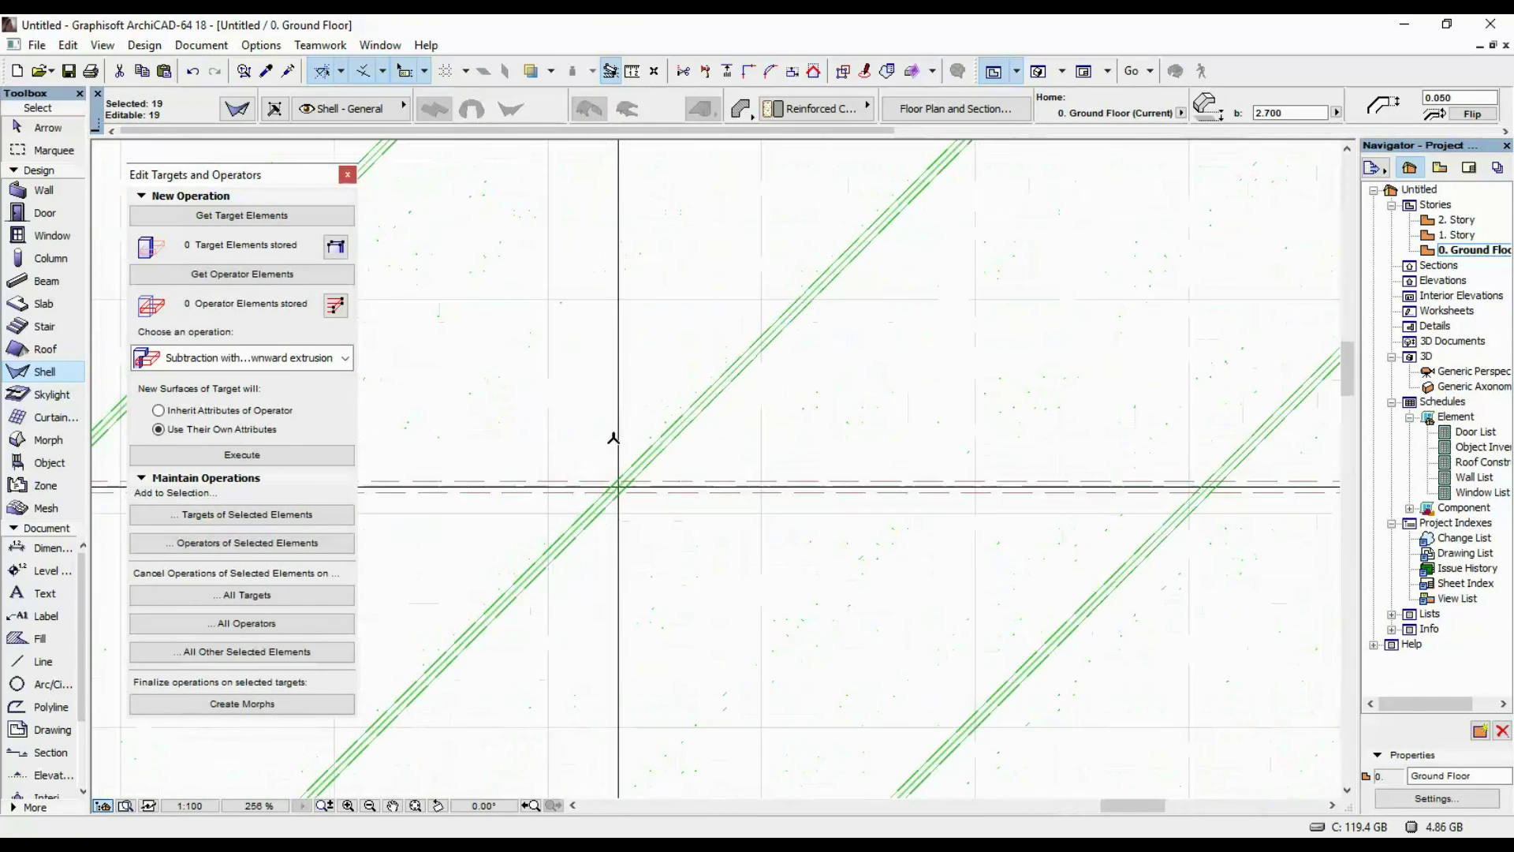
middle_drag(801, 323, 815, 416)
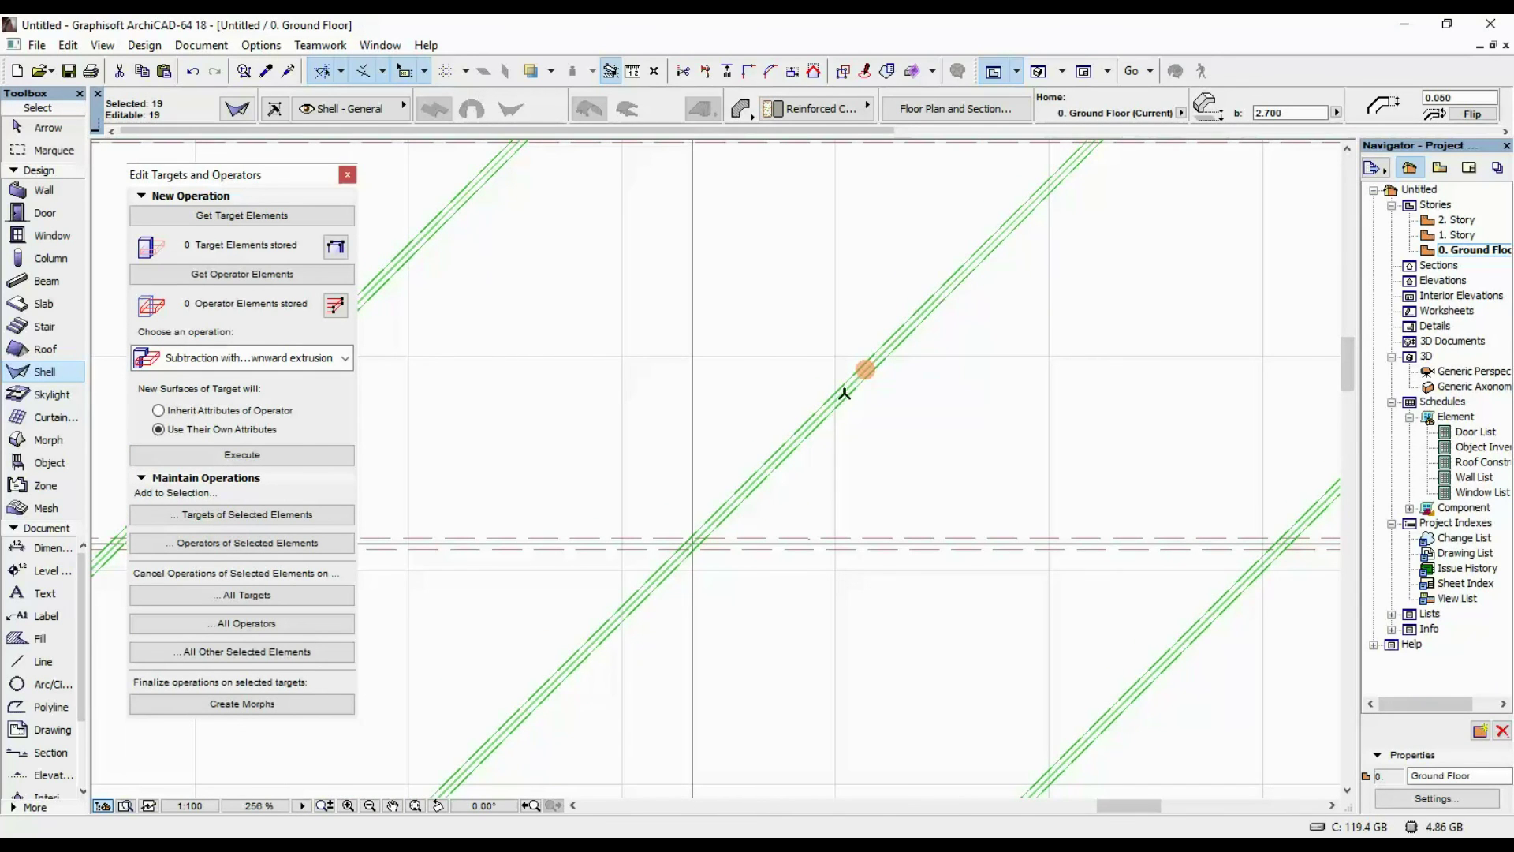
right_click(769, 273)
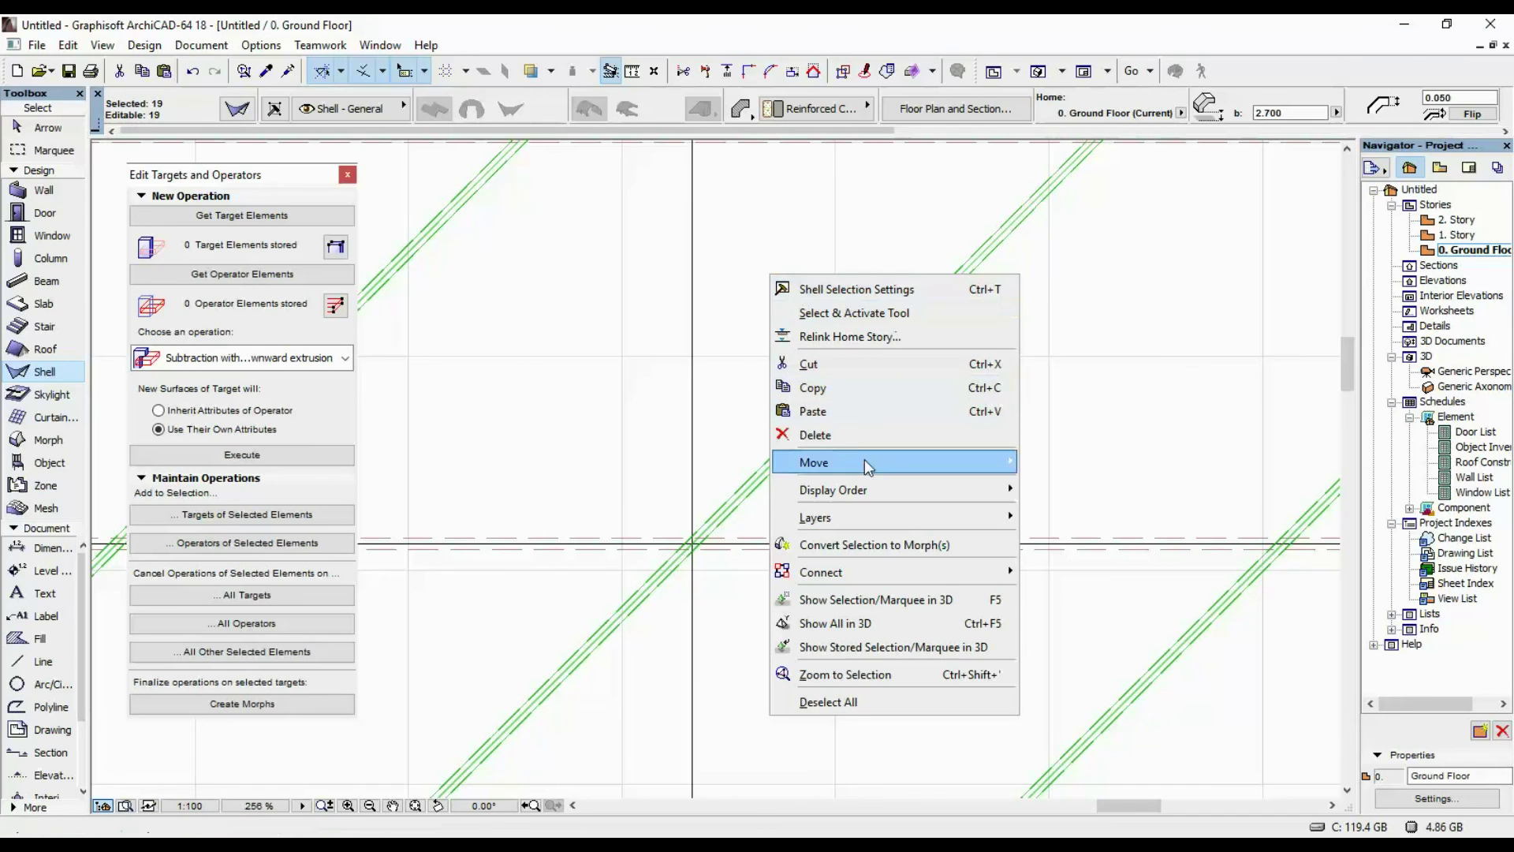
mouse_move(865, 463)
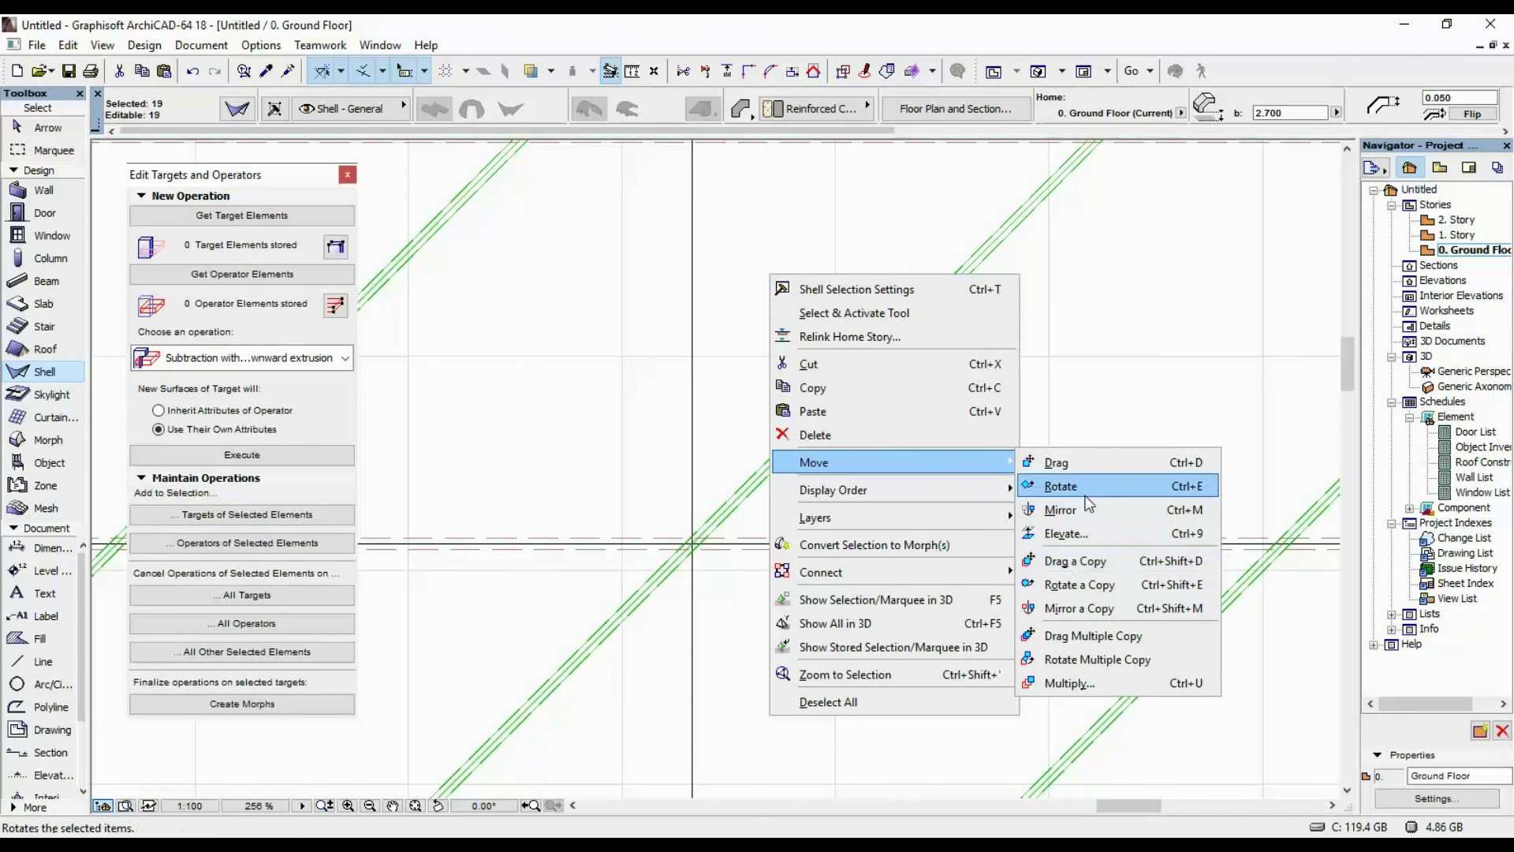
click(1120, 486)
click(690, 542)
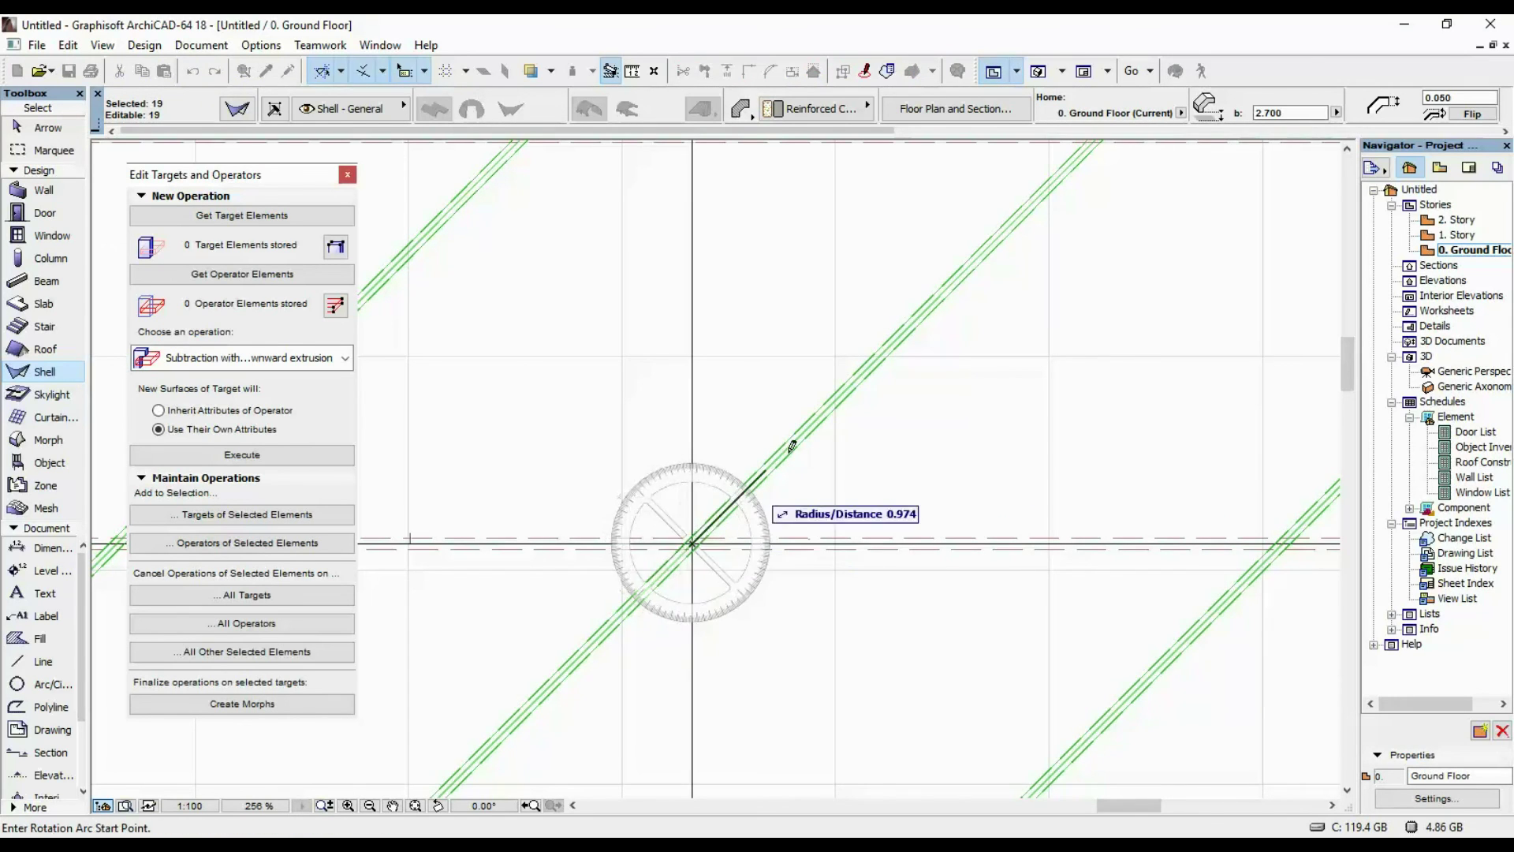
click(854, 383)
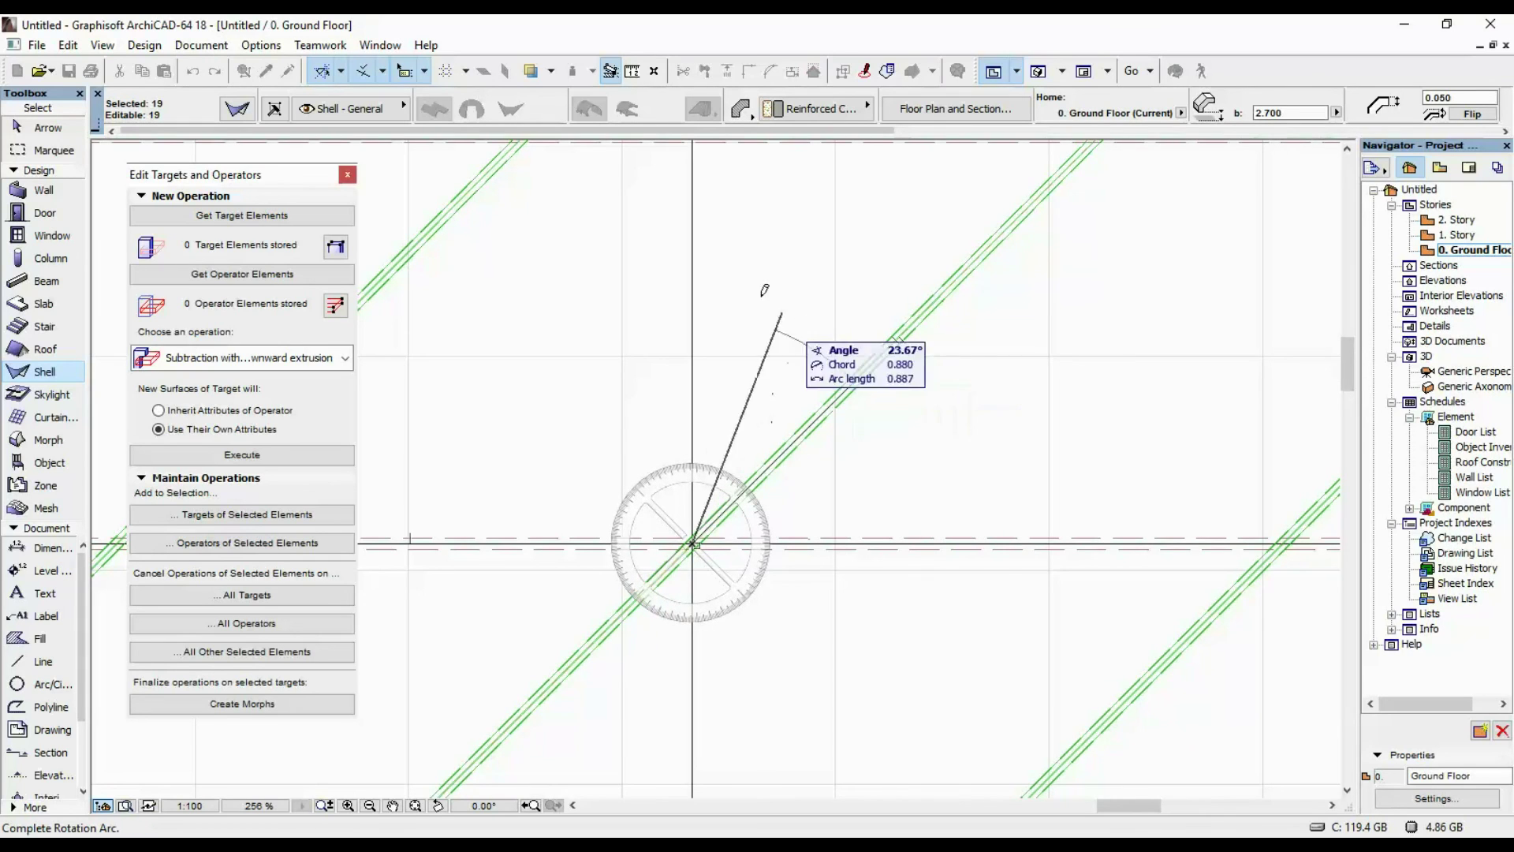
click(693, 227)
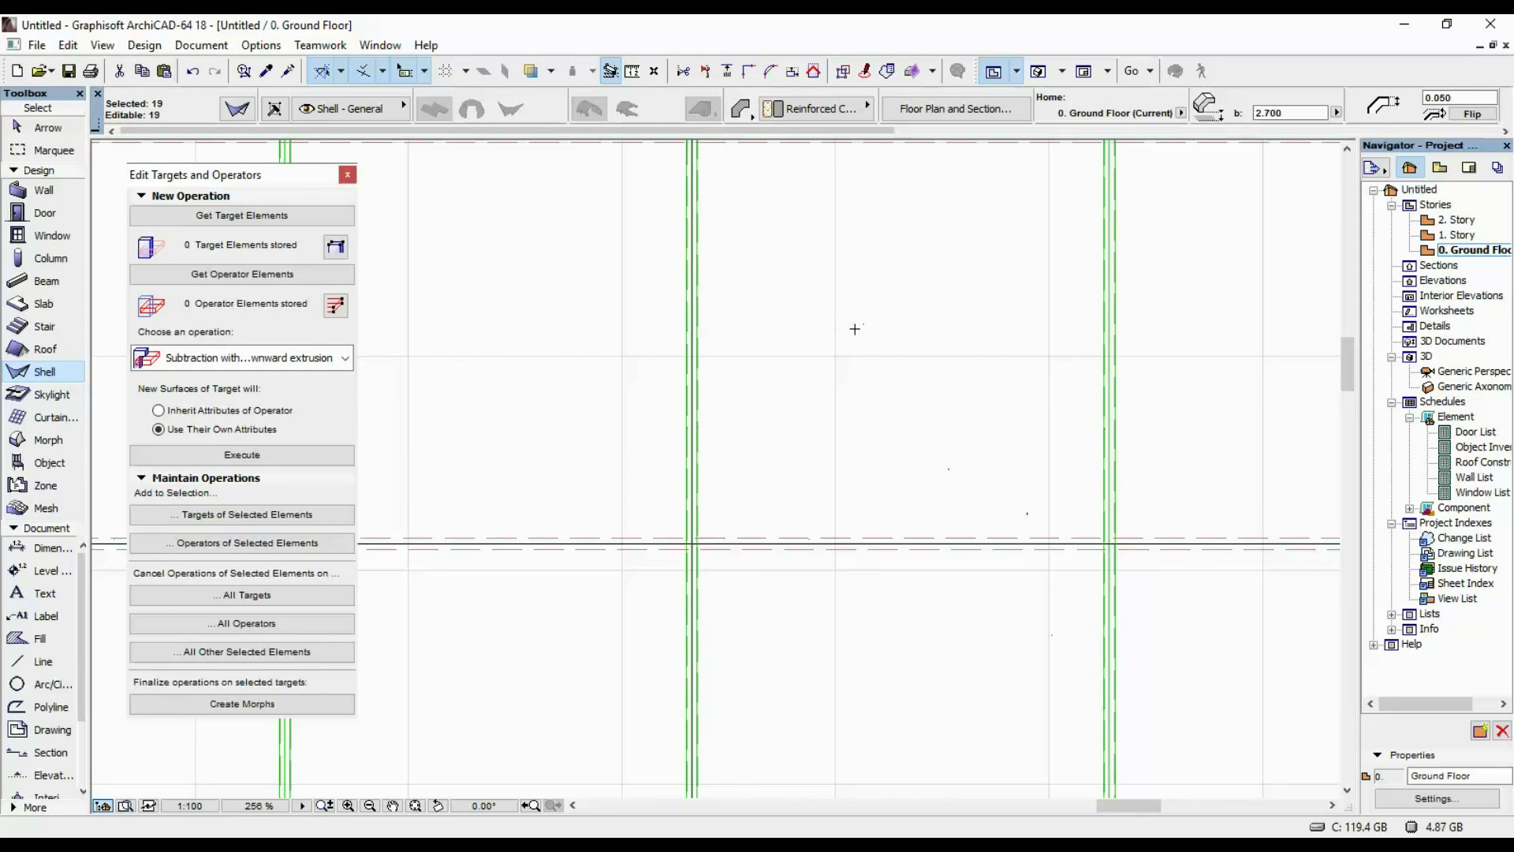
key(Escape)
scroll(857, 380, down, 4)
scroll(857, 380, down, 6)
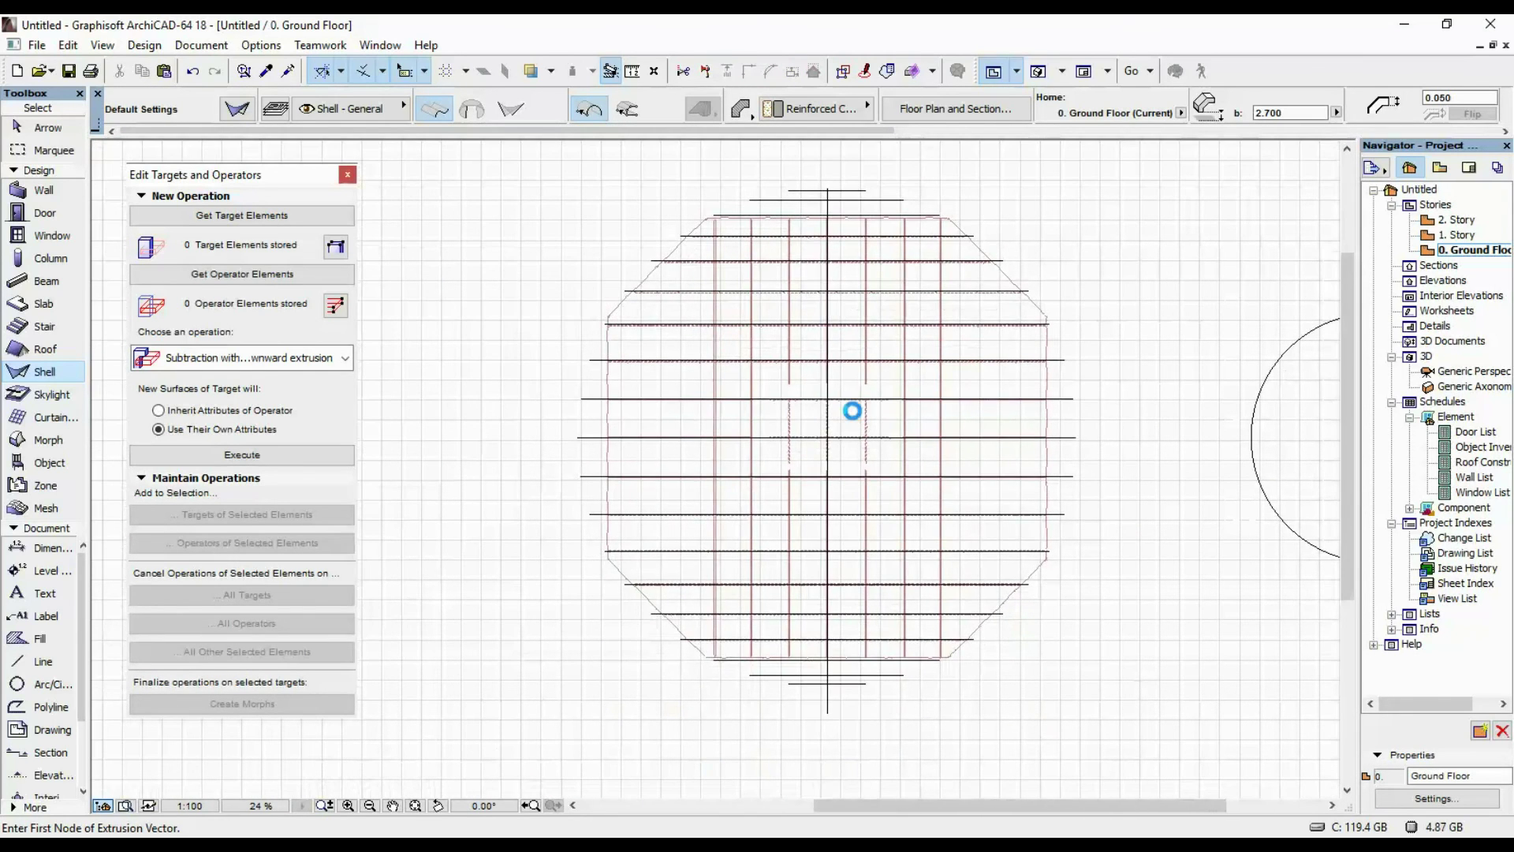
- Return to the 3D view, examine the dome's rib pattern and arched openings from several sides, and check the layer settings without changing them
key(F3)
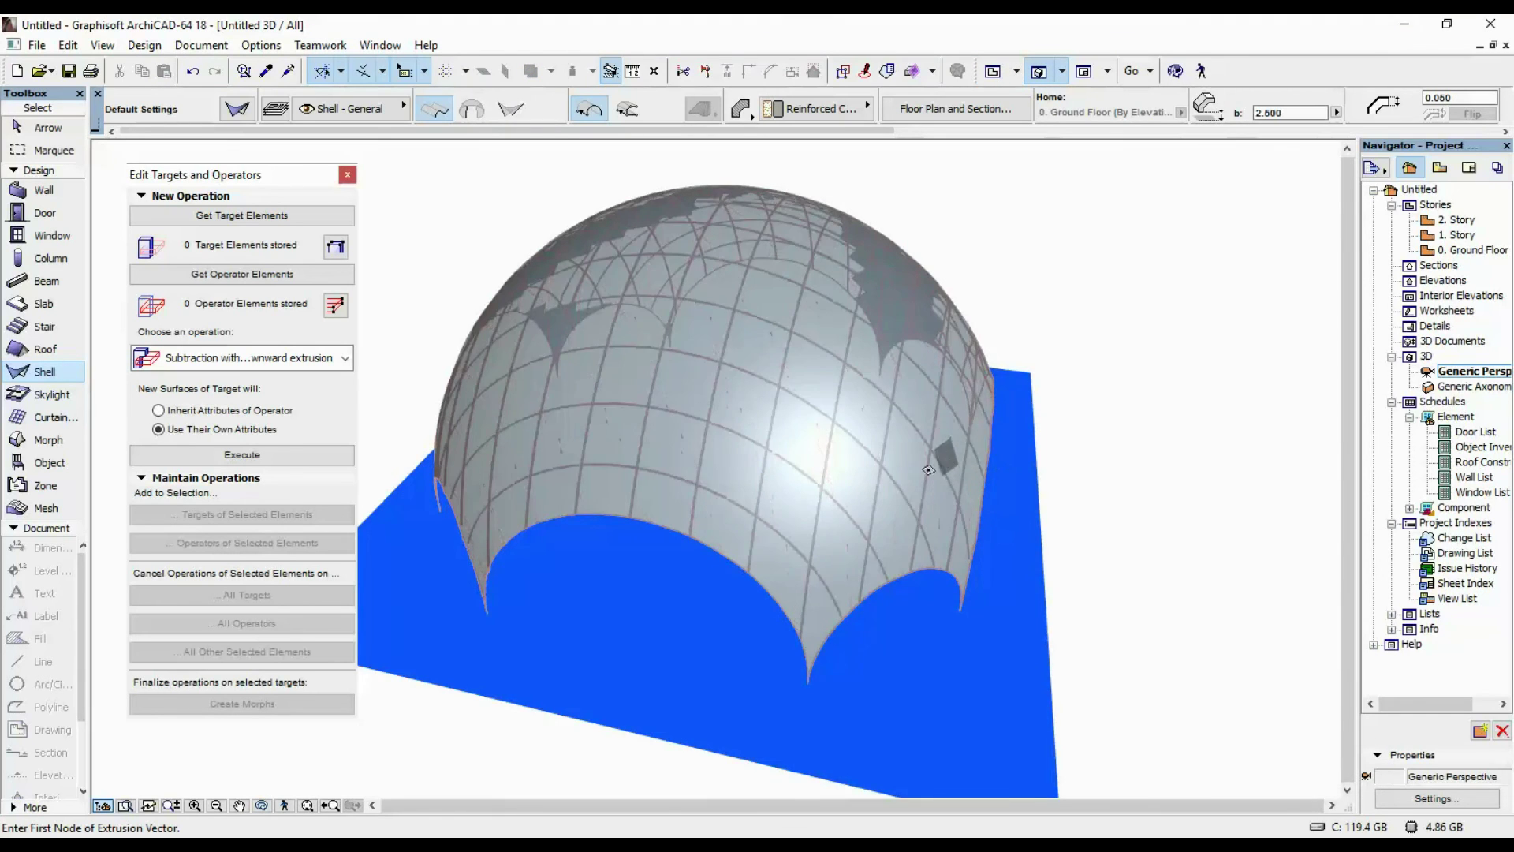
key(o)
drag(1024, 599, 1128, 535)
drag(801, 310, 992, 514)
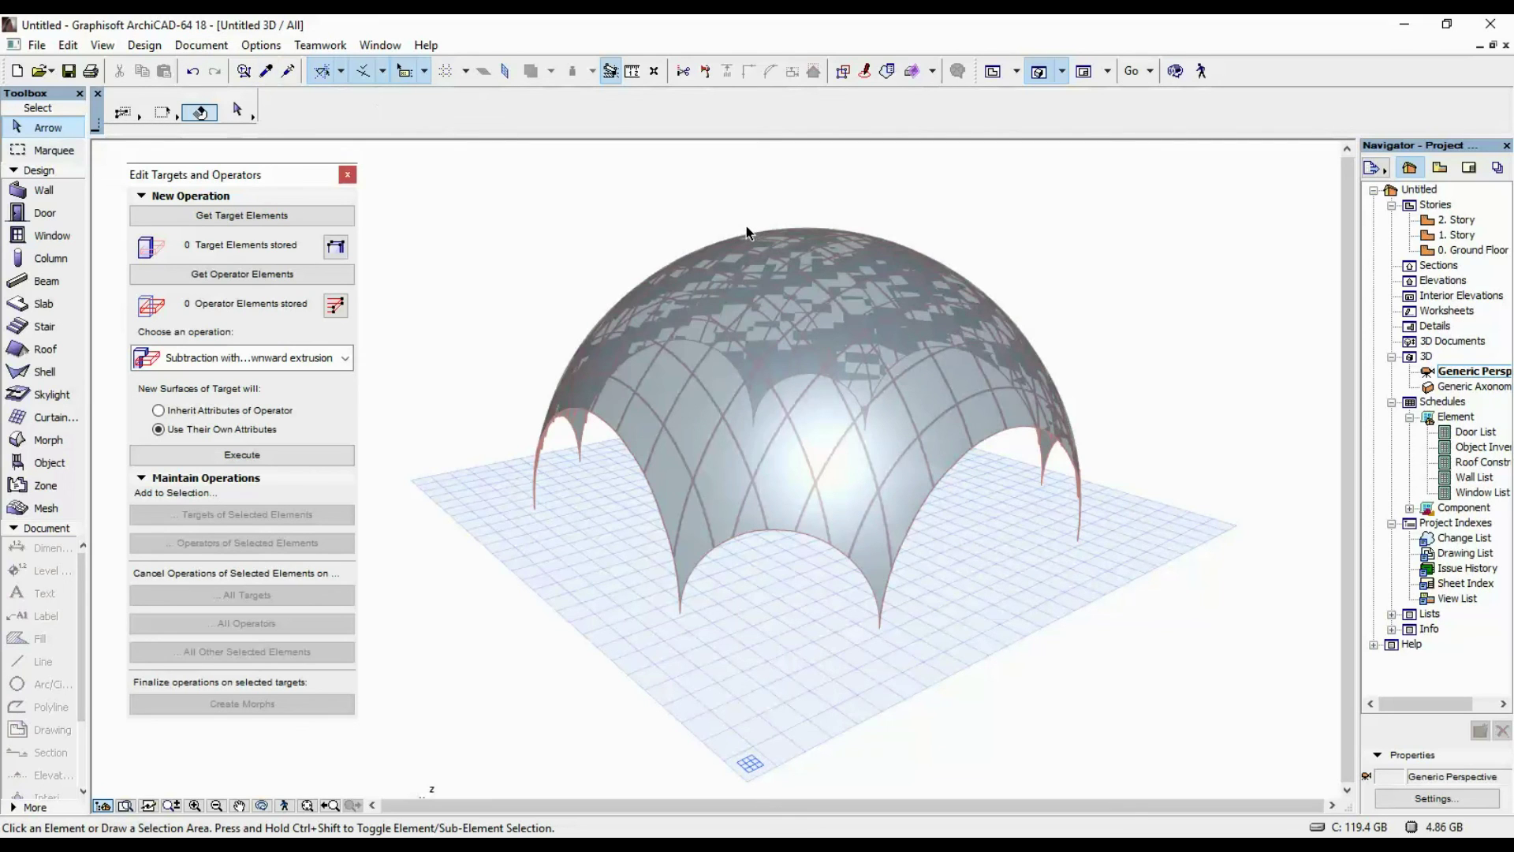
key(ctrl+l)
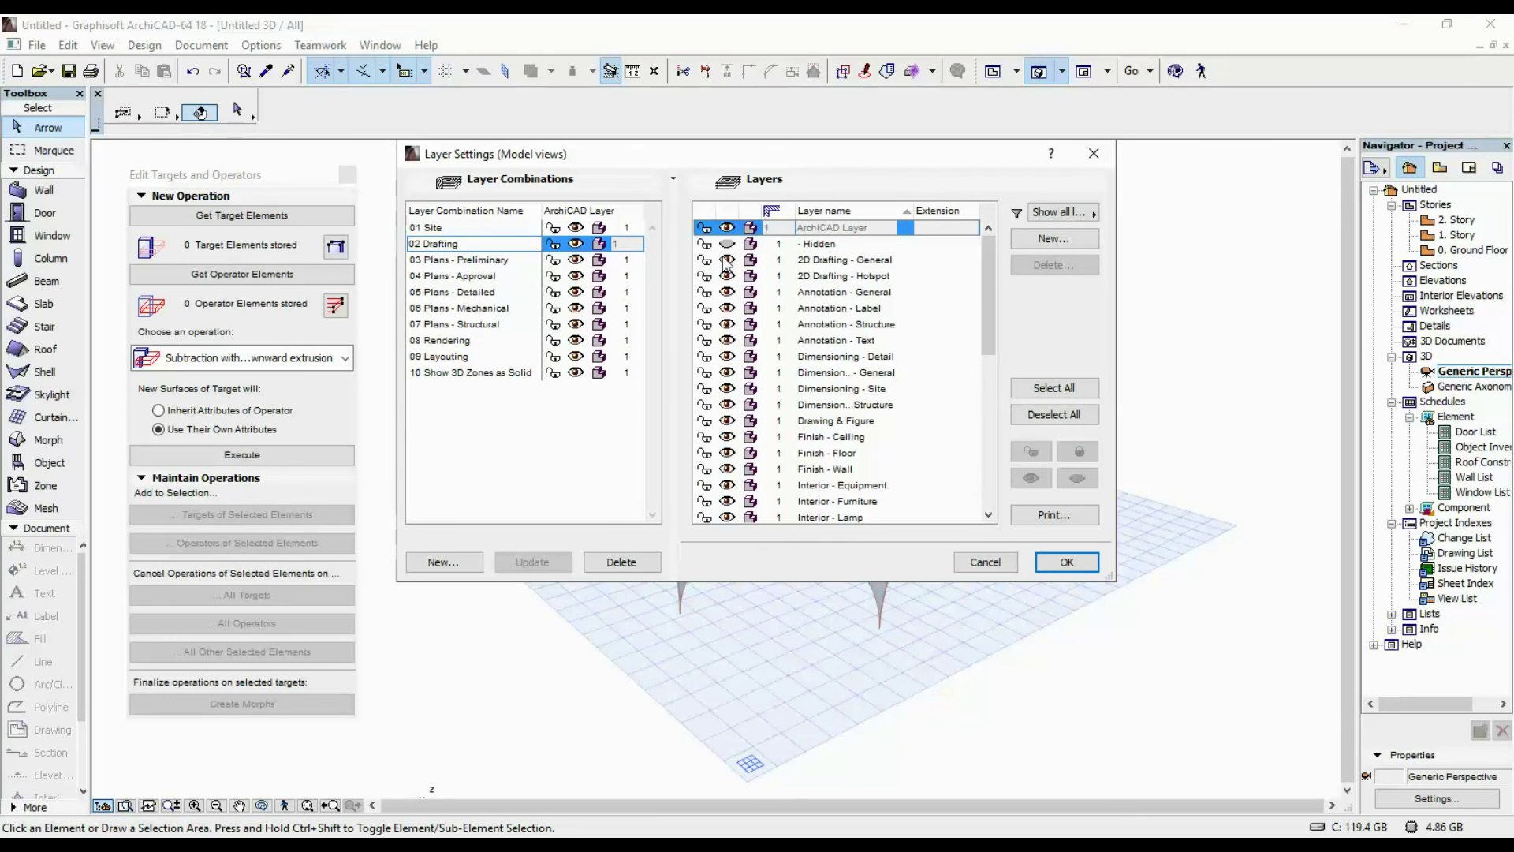
click(1093, 155)
drag(912, 397, 615, 308)
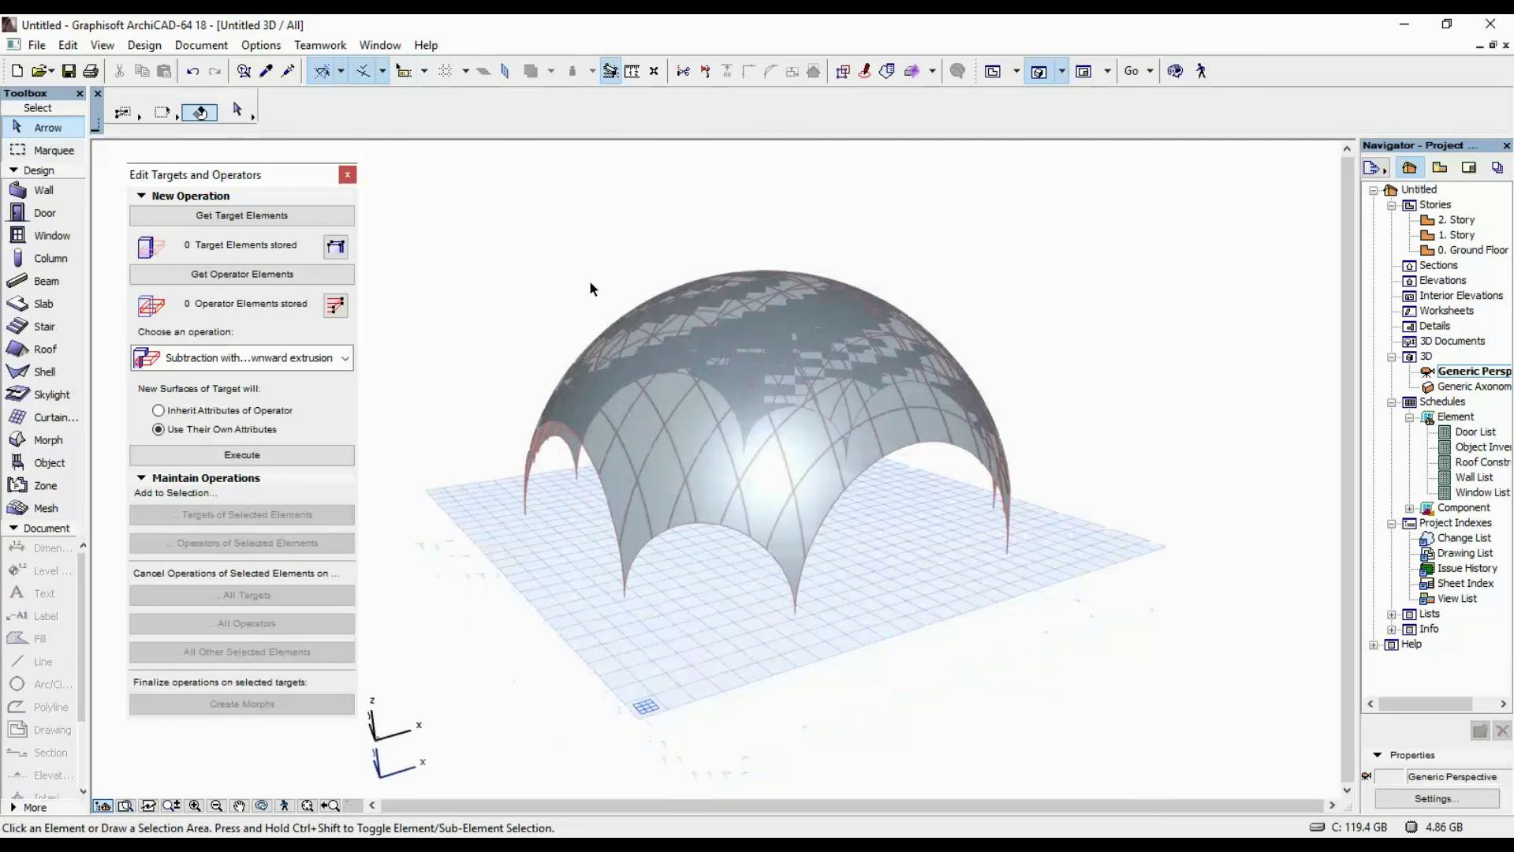
drag(589, 254, 832, 447)
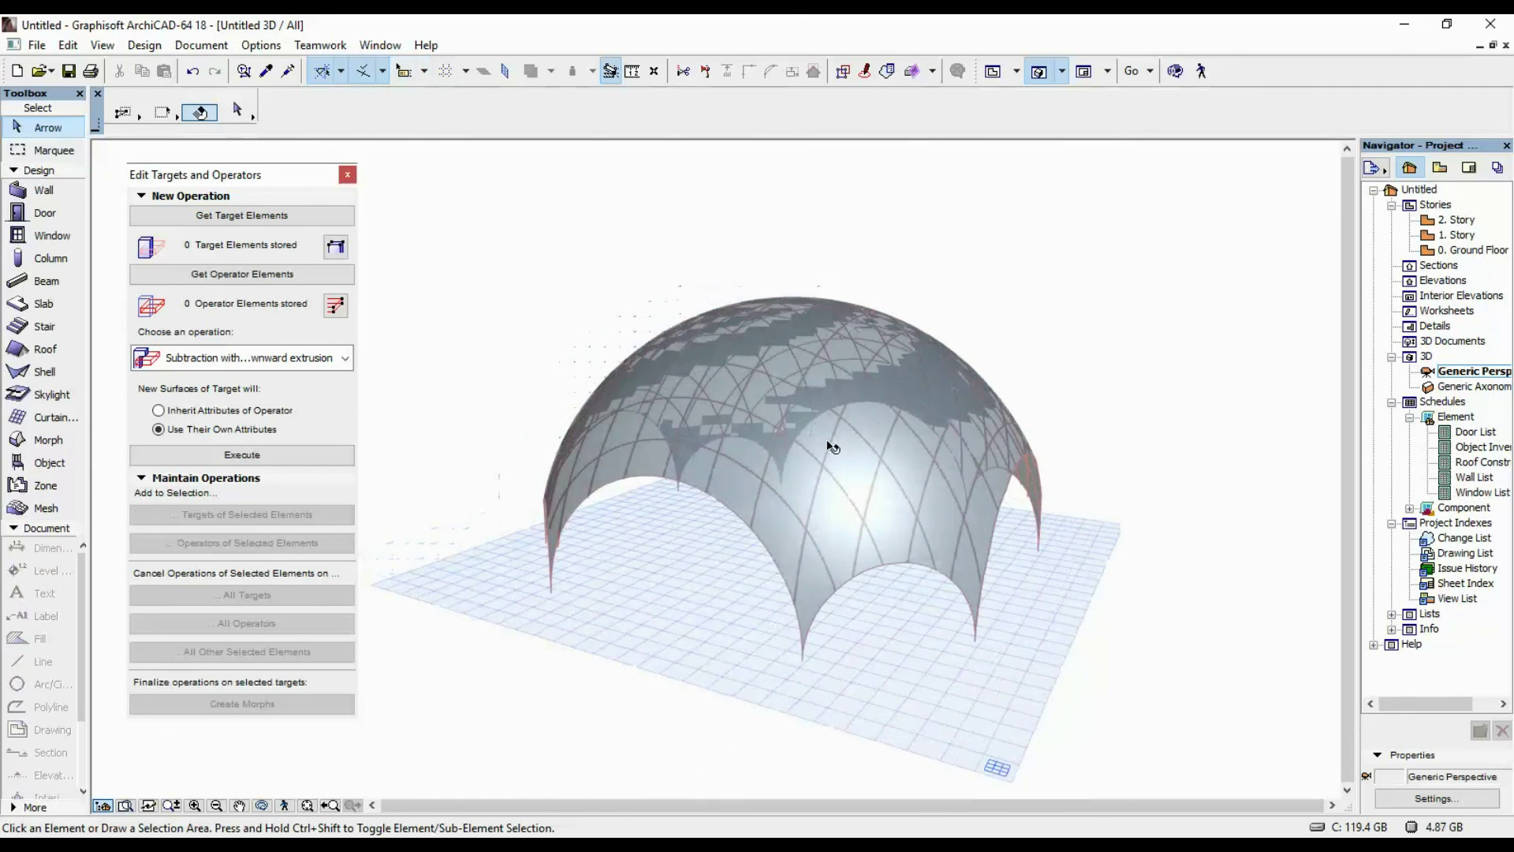